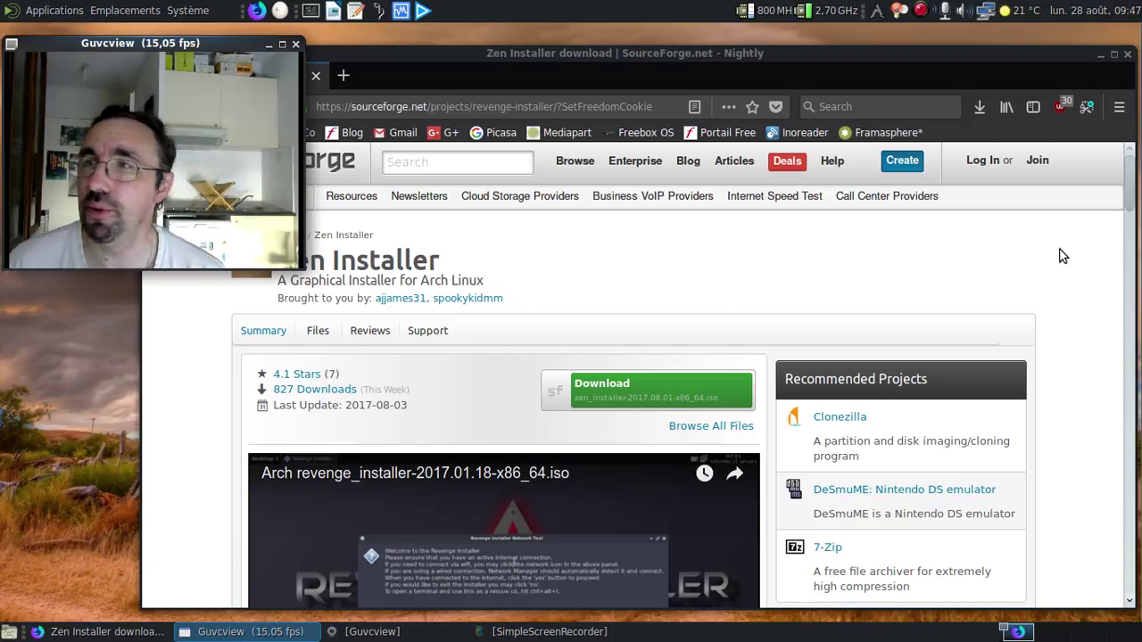
Step: Close the browser and start the Zen Installer VM from VirtualBox, moving its window aside
left_click(1128, 55)
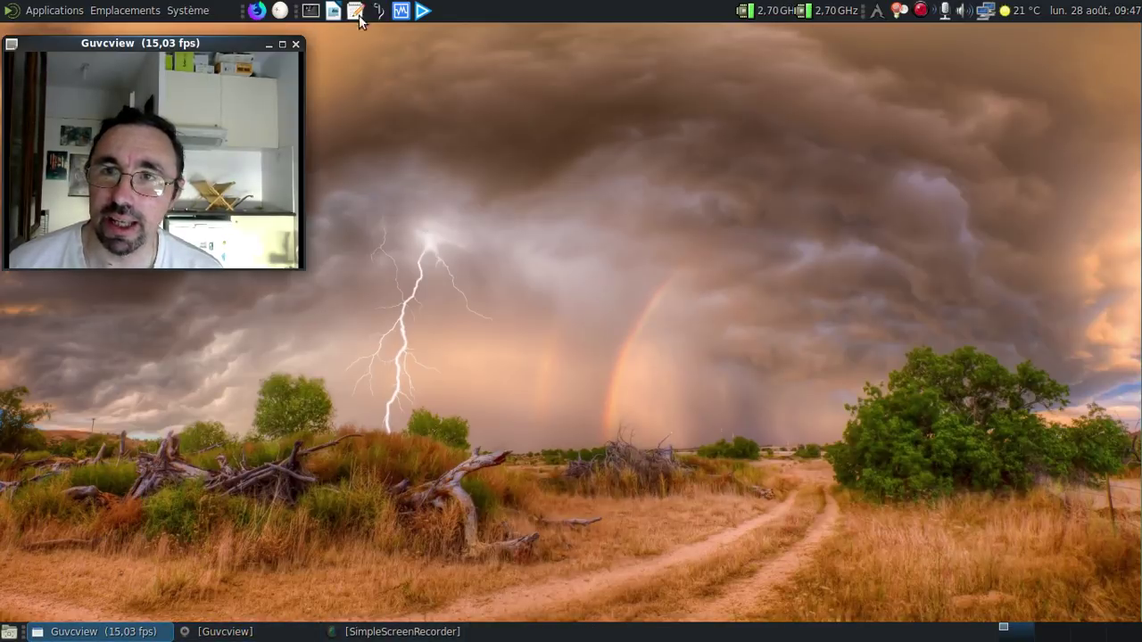
left_click(402, 11)
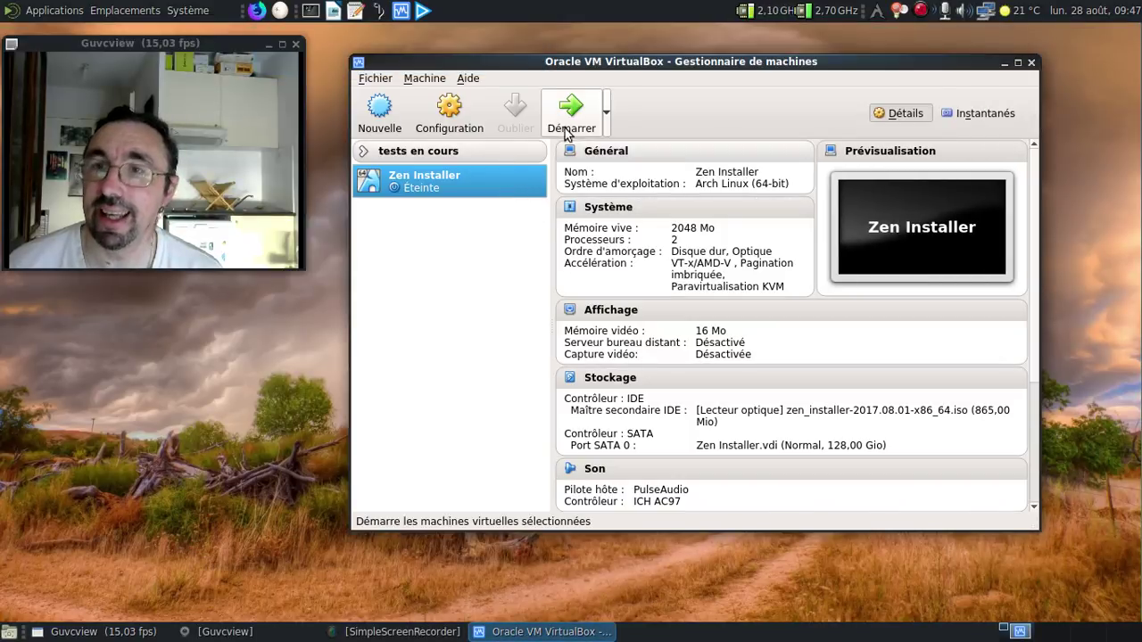
left_click(570, 107)
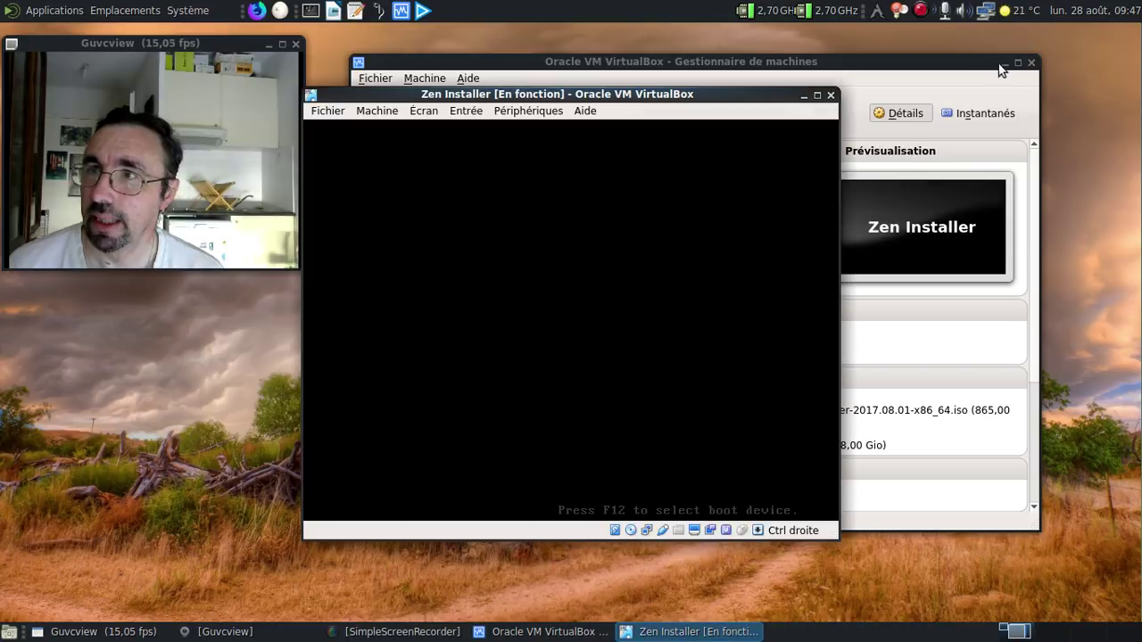
left_click(1004, 62)
left_click_drag(570, 98, 580, 47)
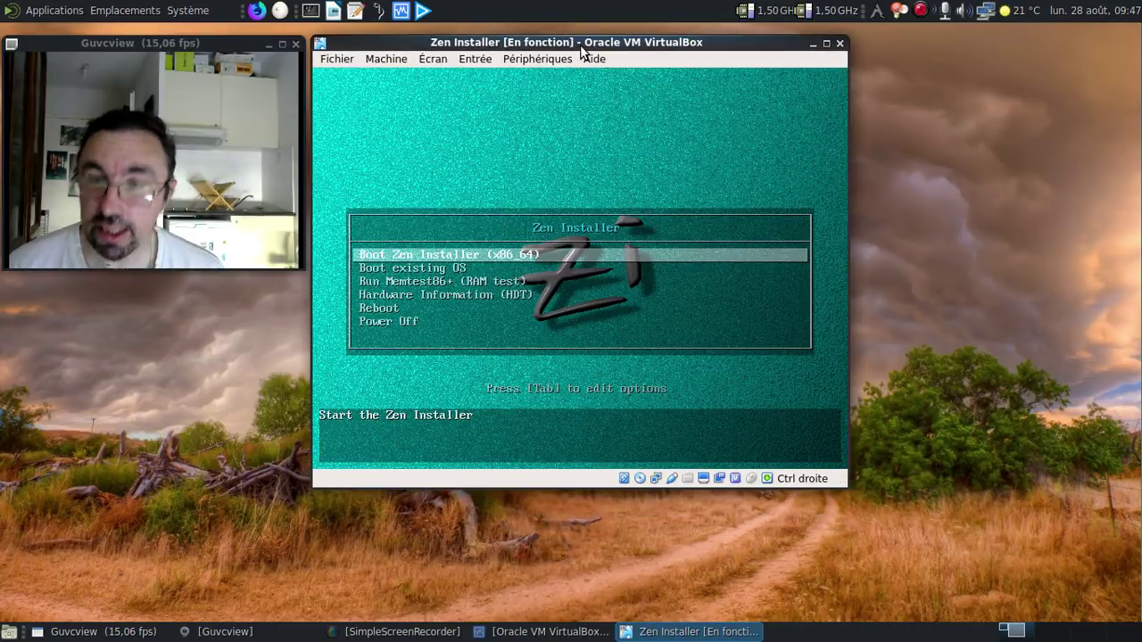
Step: Boot the 'Boot Zen Installer (x86_64)' entry and confirm the internet connection is active
key("Return")
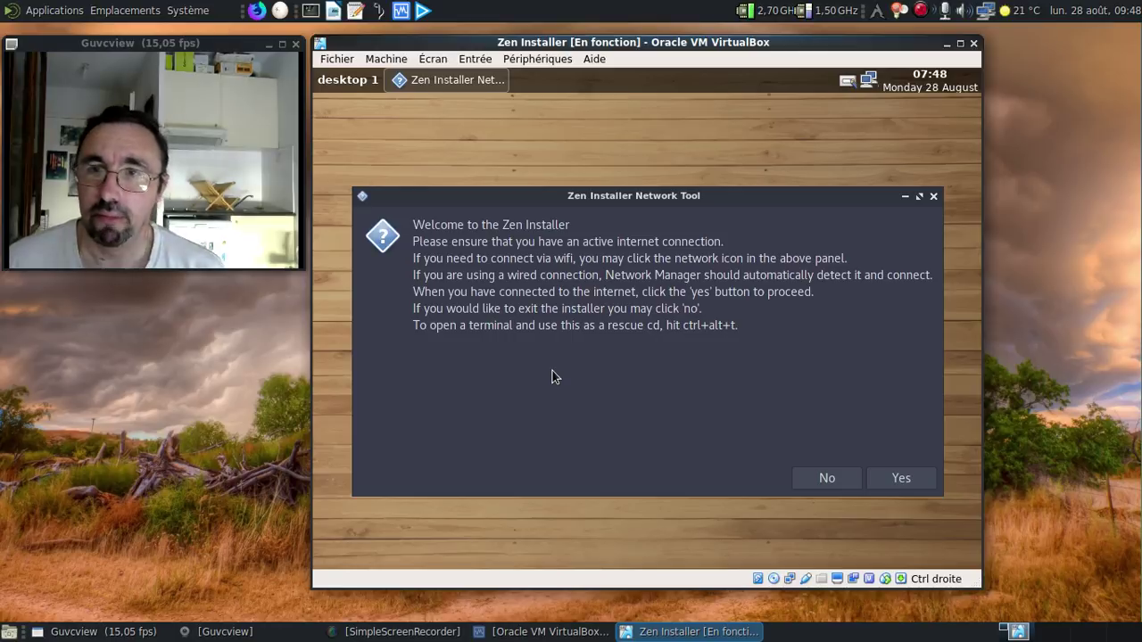
left_click(882, 480)
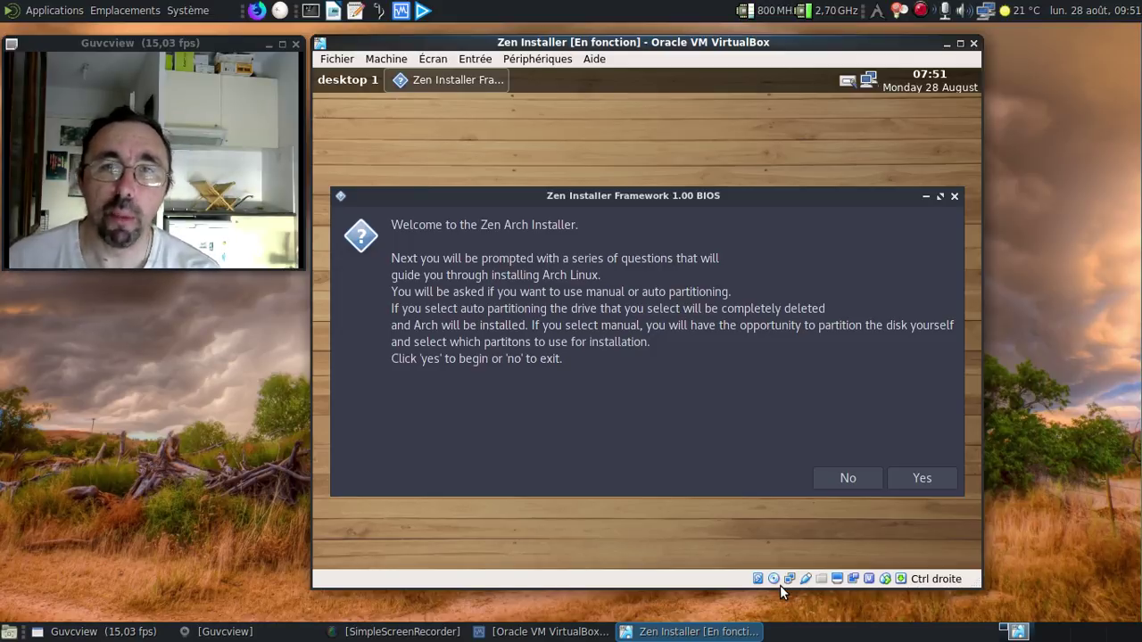
Step: Accept the Zen Arch Installer welcome to begin the installation questions
left_click(930, 480)
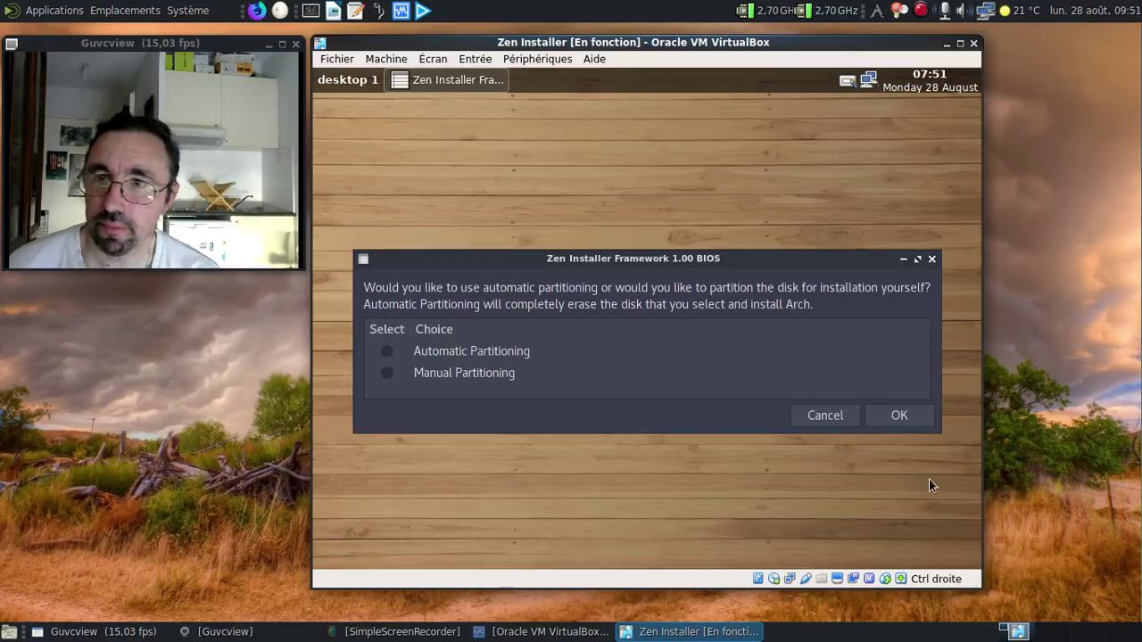
Step: Use Automatic Partitioning on /dev/sda and agree to erase all its data
left_click(390, 353)
left_click(892, 415)
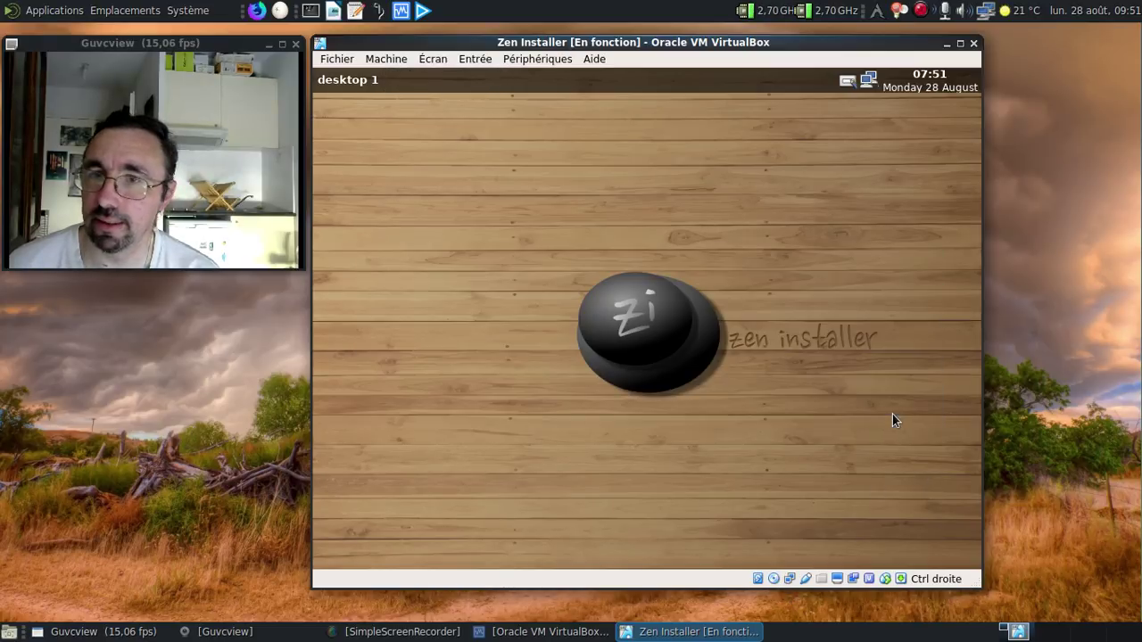
left_click(795, 402)
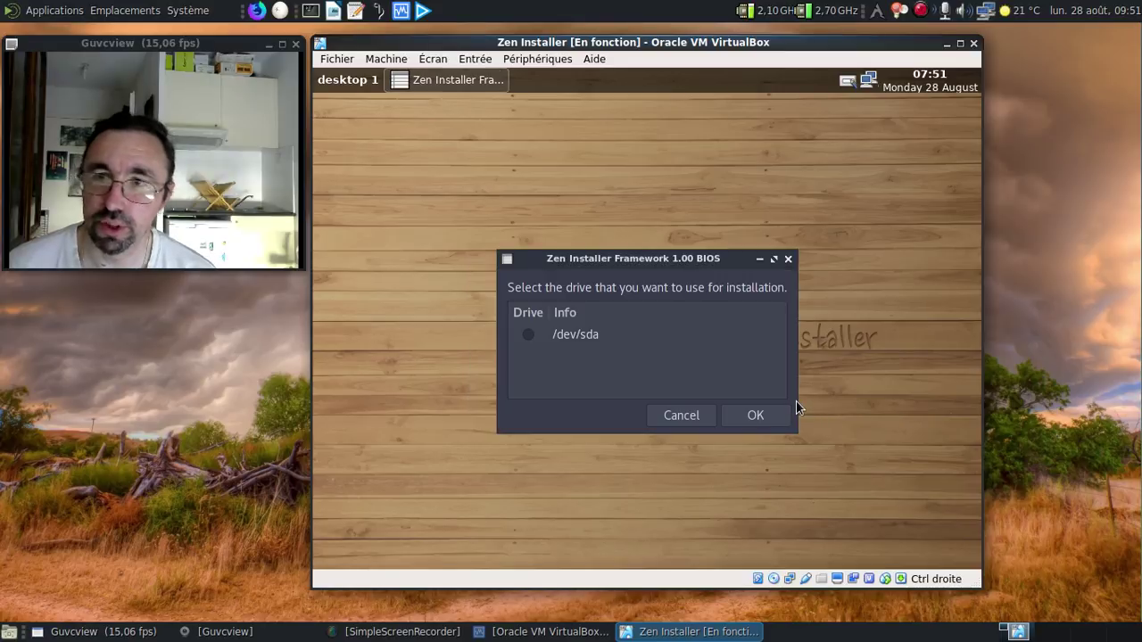
left_click(527, 337)
left_click(752, 411)
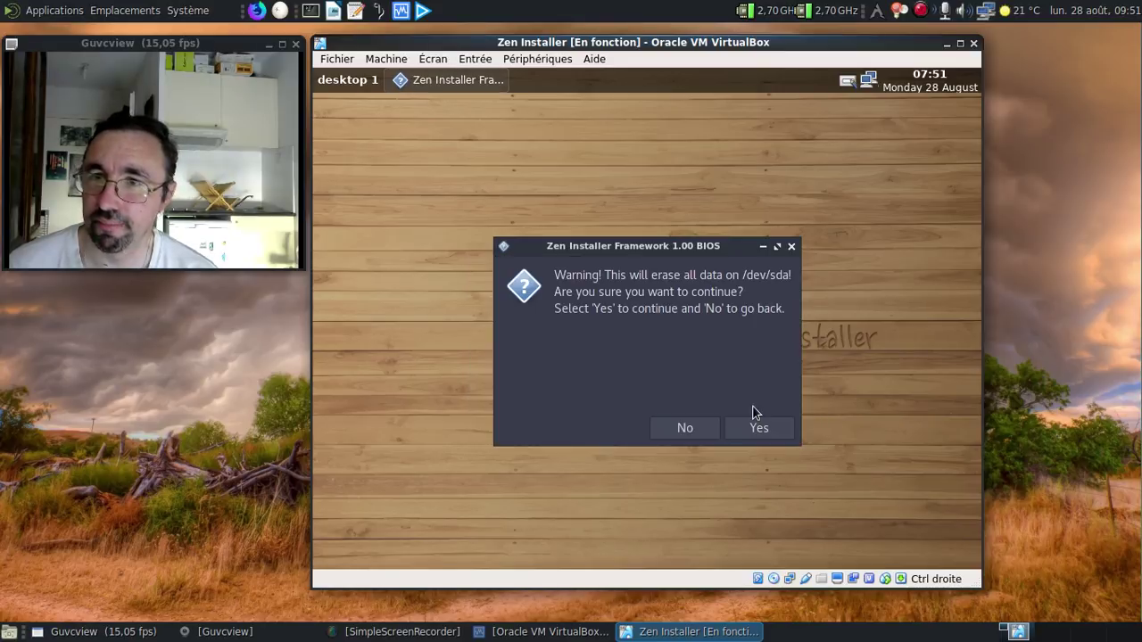
left_click(757, 429)
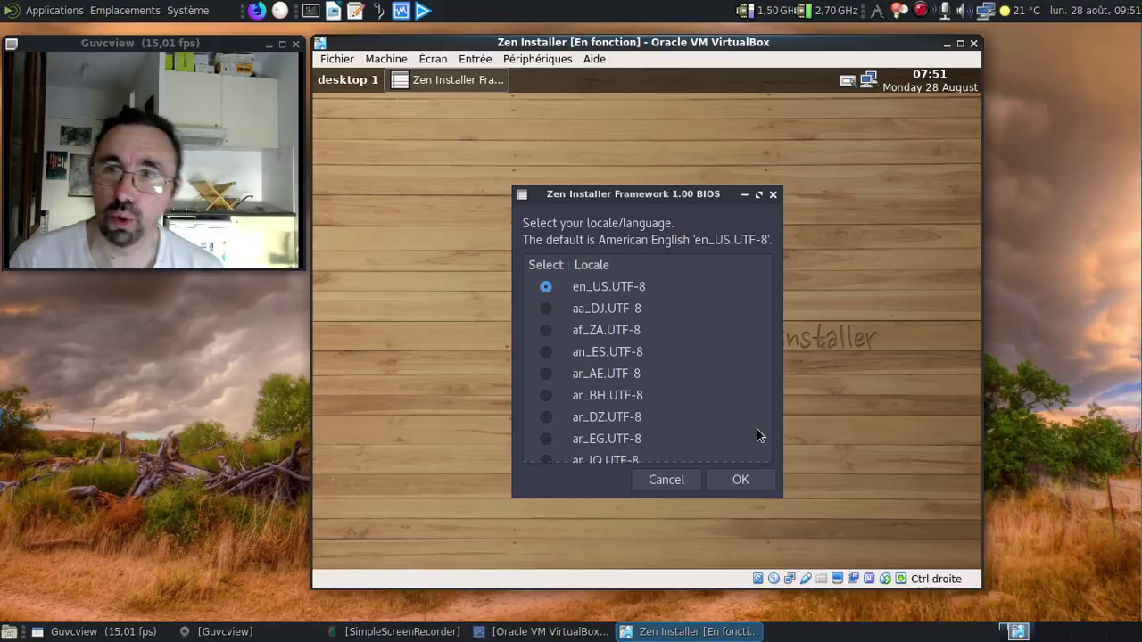
Step: Set the system locale to fr_FR.UTF-8
scroll(637, 370, "down", 5)
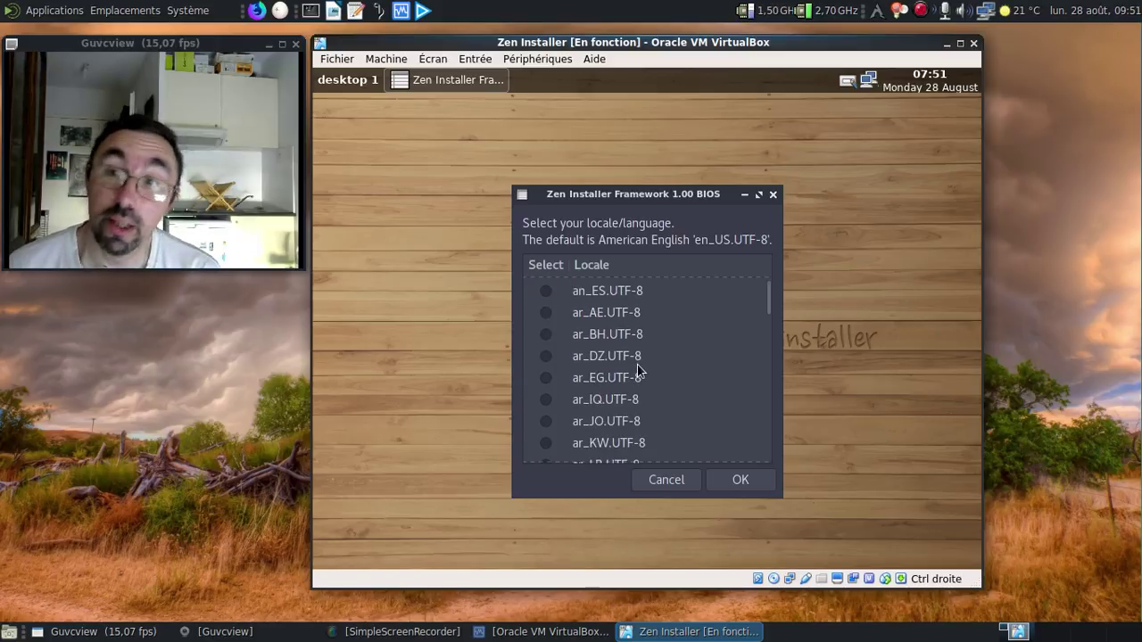
scroll(637, 370, "down", 12)
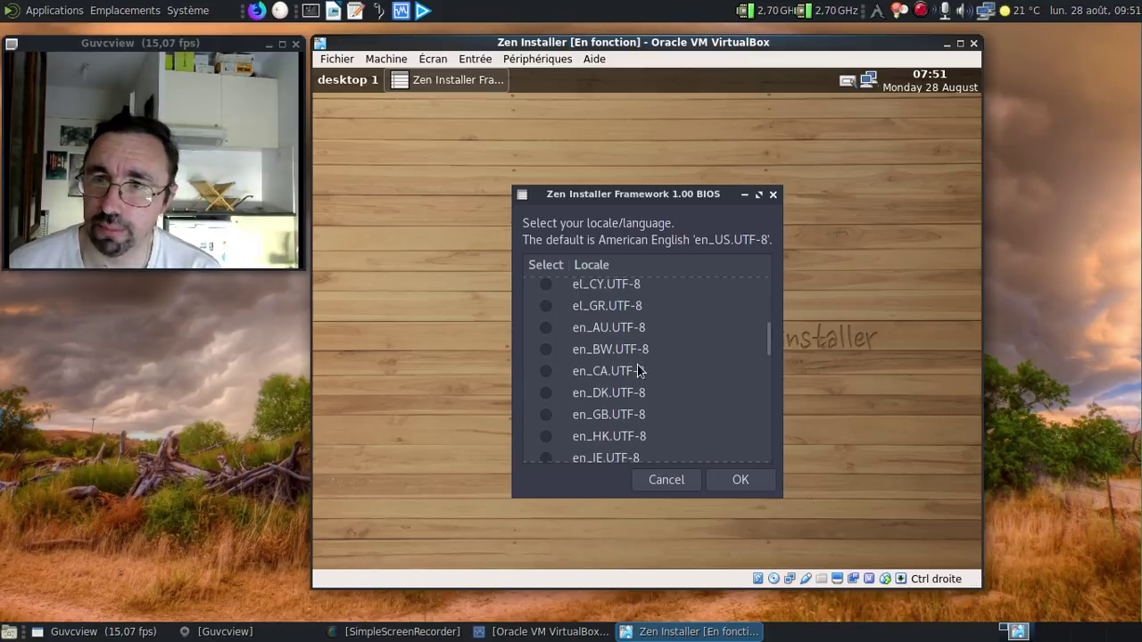
scroll(637, 370, "down", 10)
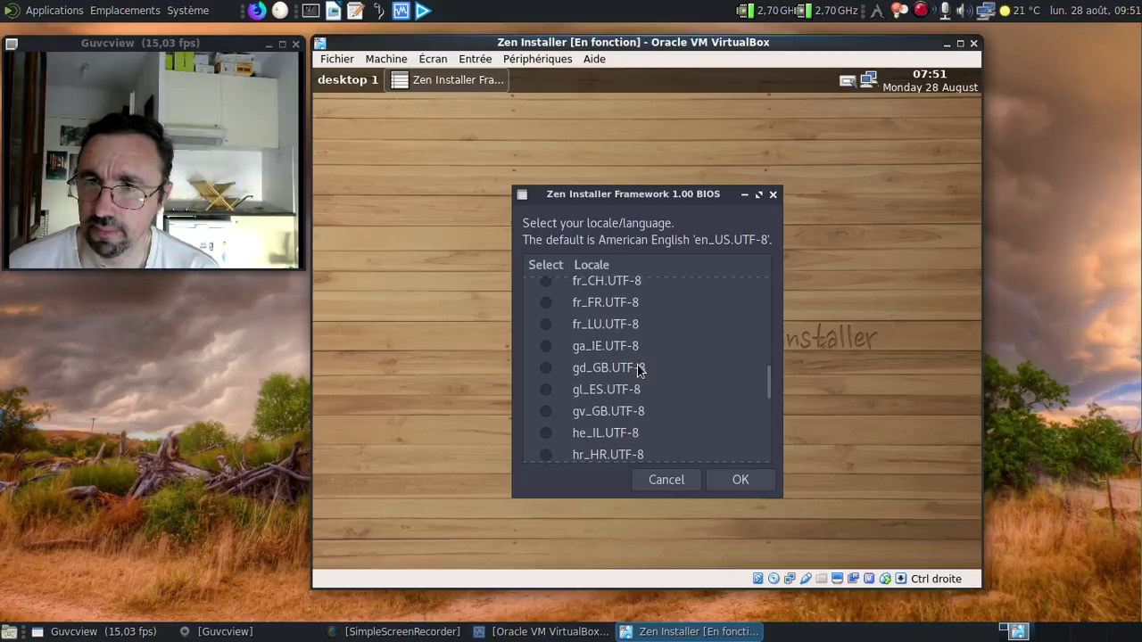
left_click(546, 365)
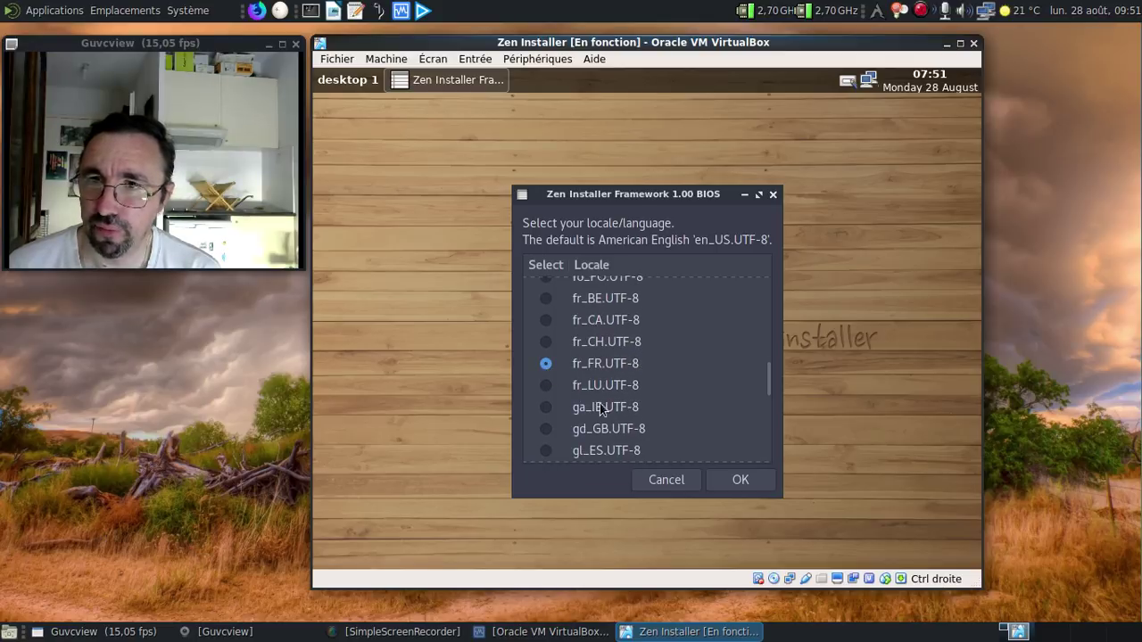
left_click(738, 480)
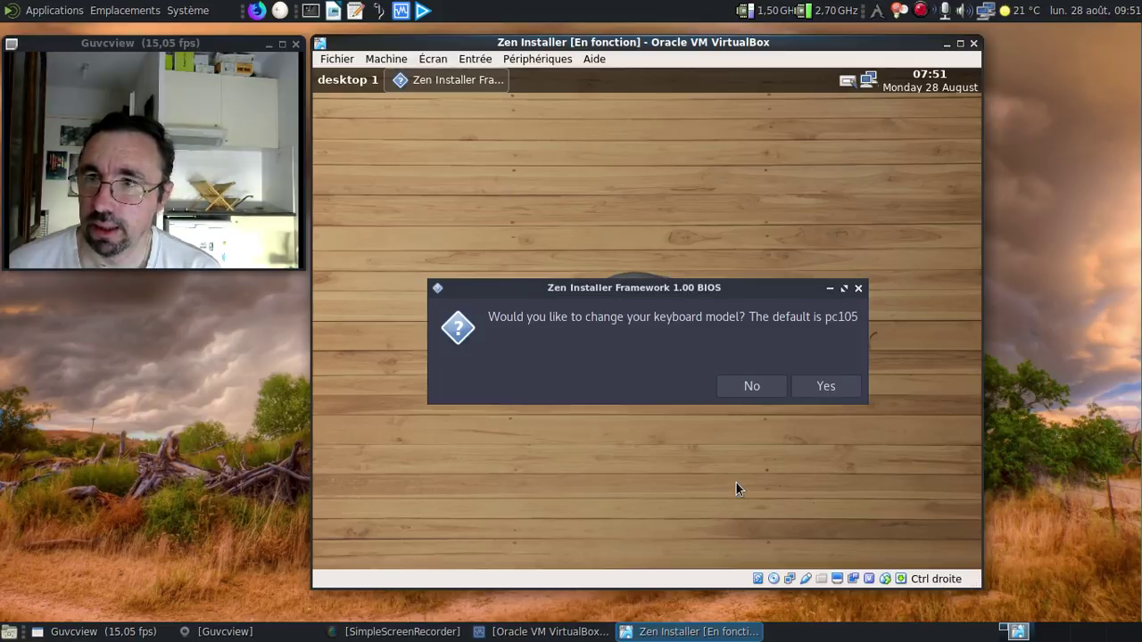
Step: Keep the pc105 keyboard model and choose the fr keyboard layout
left_click(751, 388)
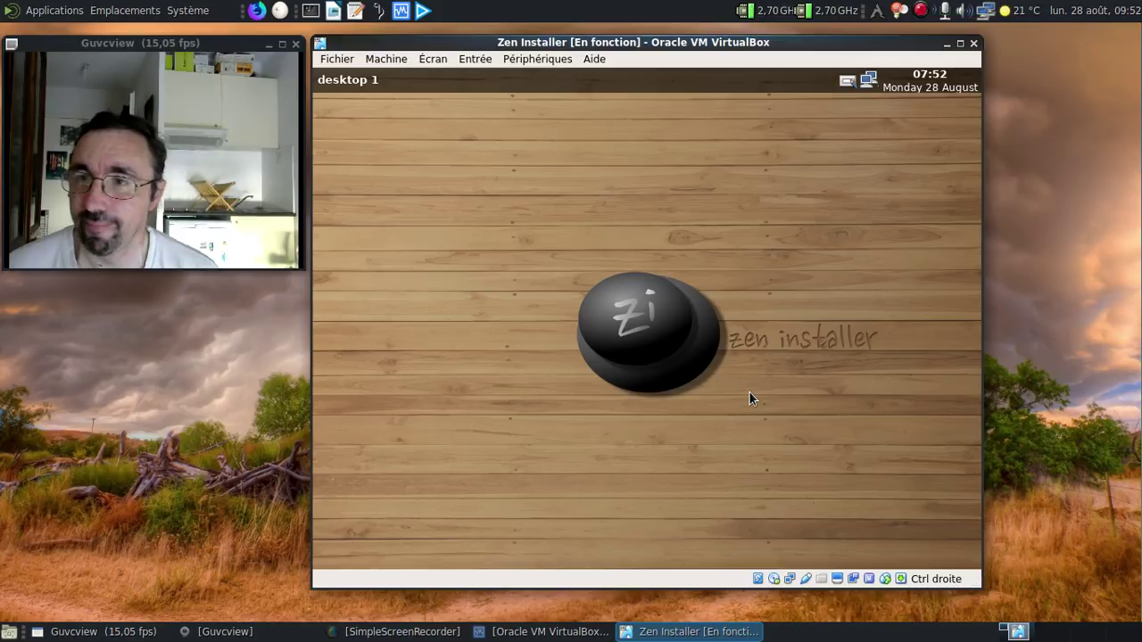
scroll(638, 375, "down", 2)
scroll(634, 368, "down", 7)
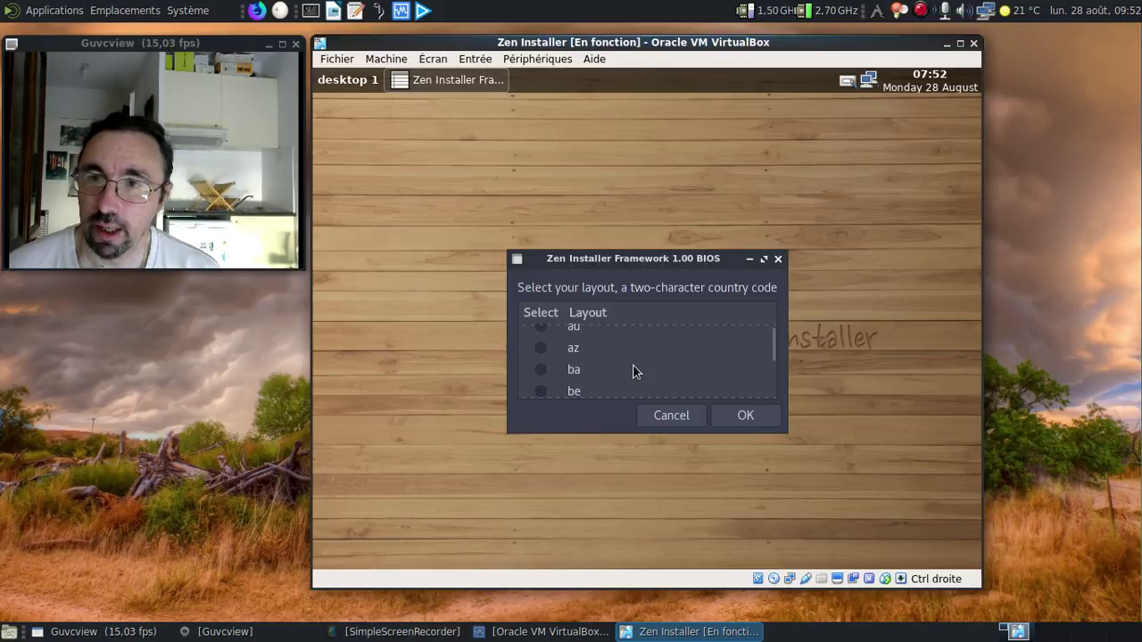
scroll(633, 368, "down", 4)
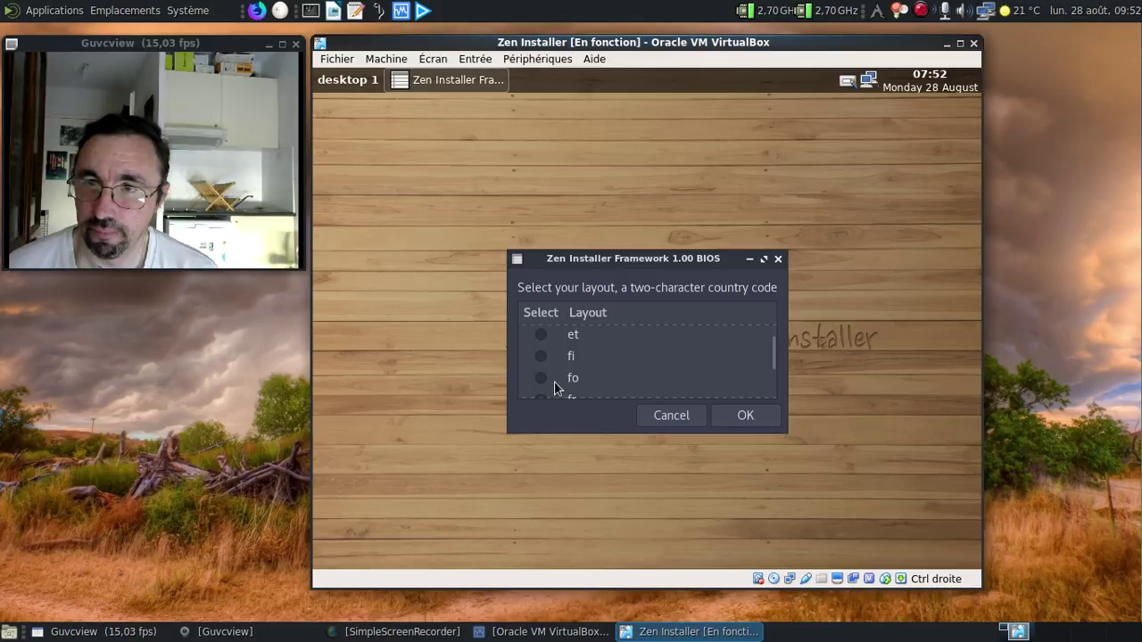
scroll(578, 380, "down", 1)
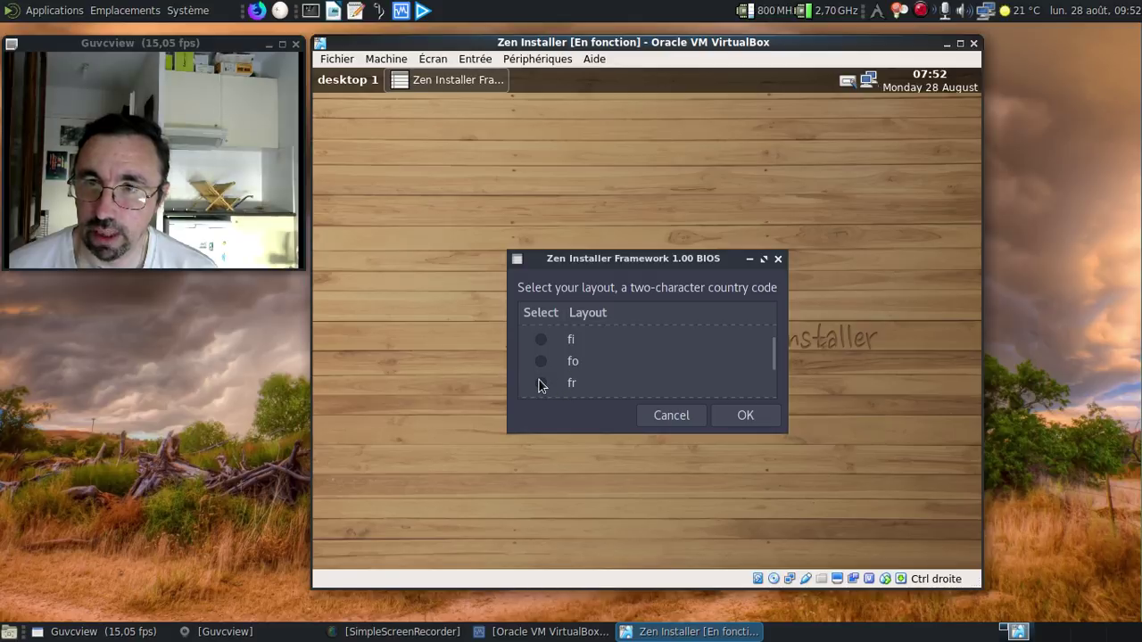
left_click(541, 383)
scroll(670, 369, "down", 1)
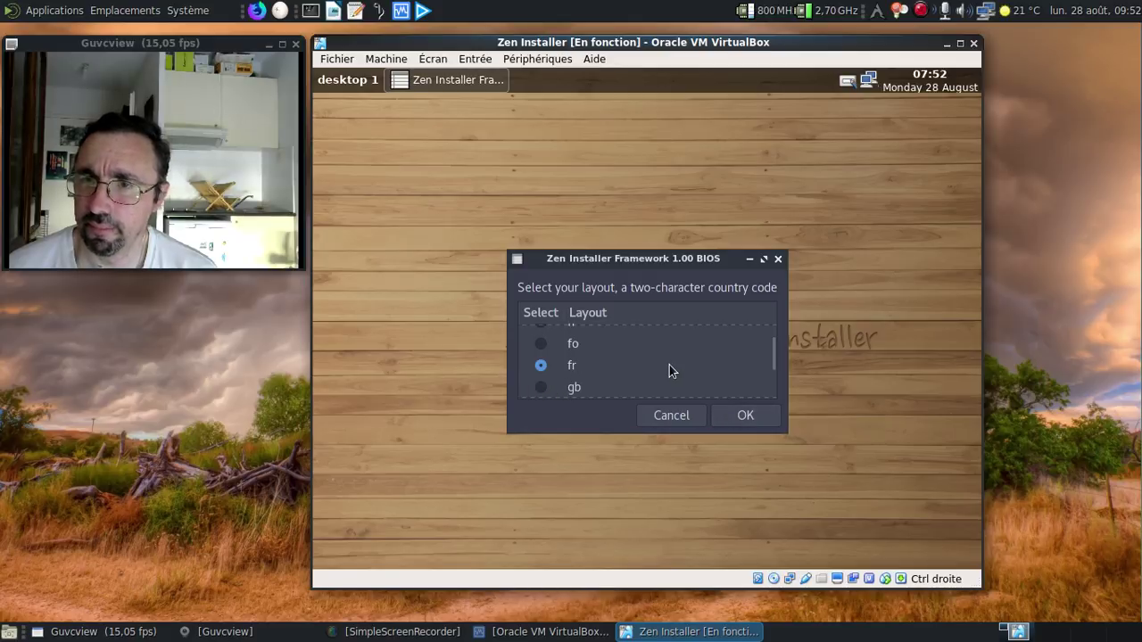
left_click(747, 418)
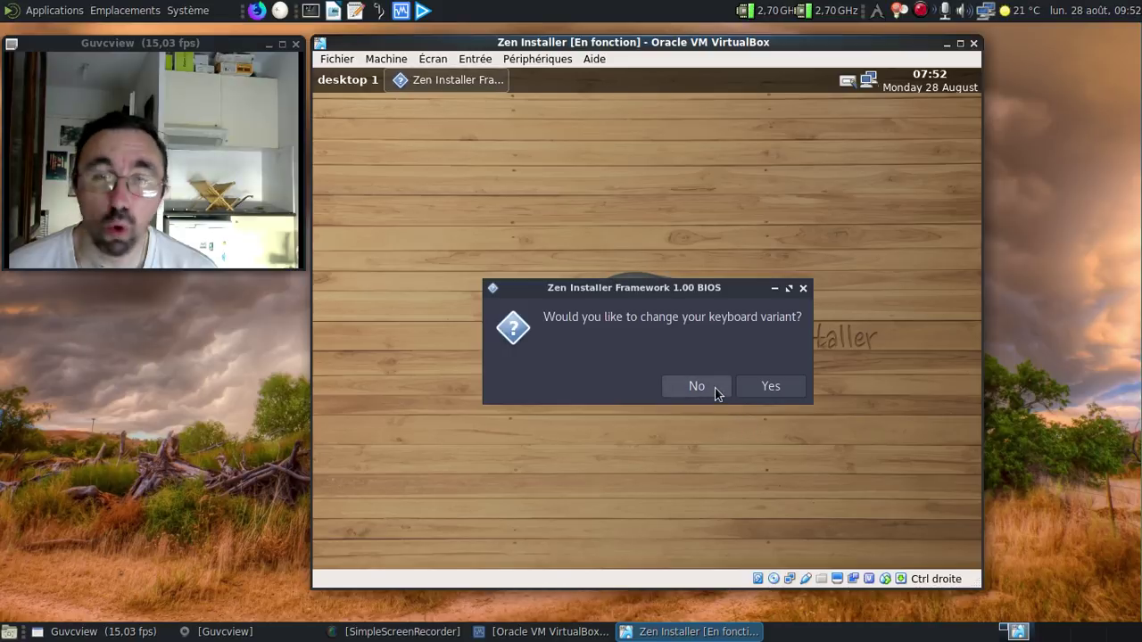
Step: Leave the keyboard variant as is, pick Europe then Paris, and keep utc for the clock
left_click(716, 389)
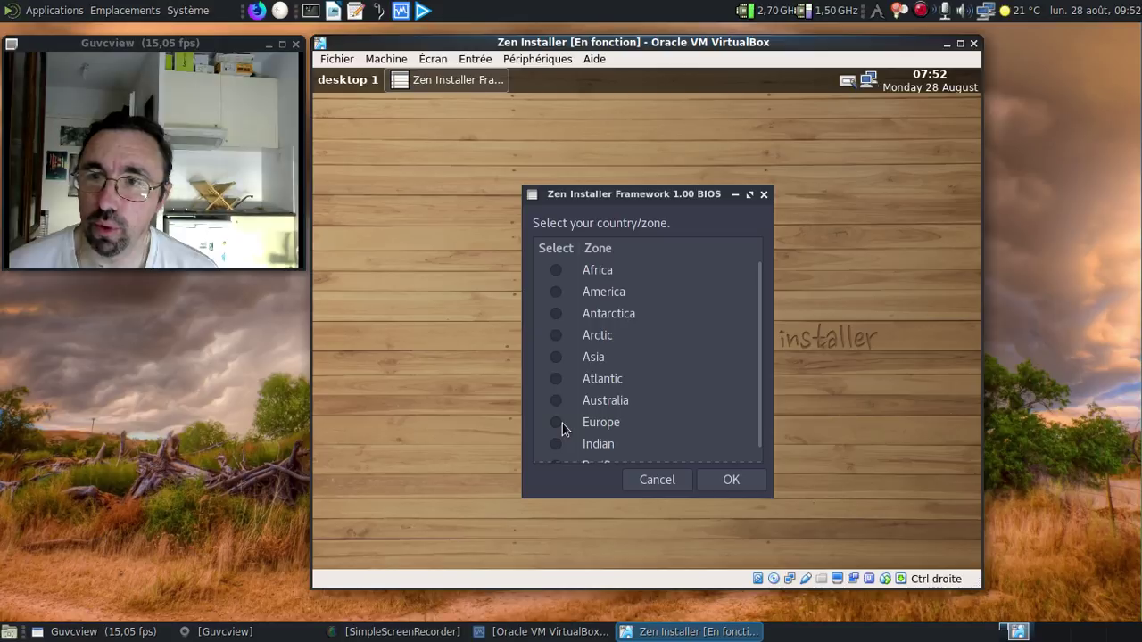
left_click(730, 477)
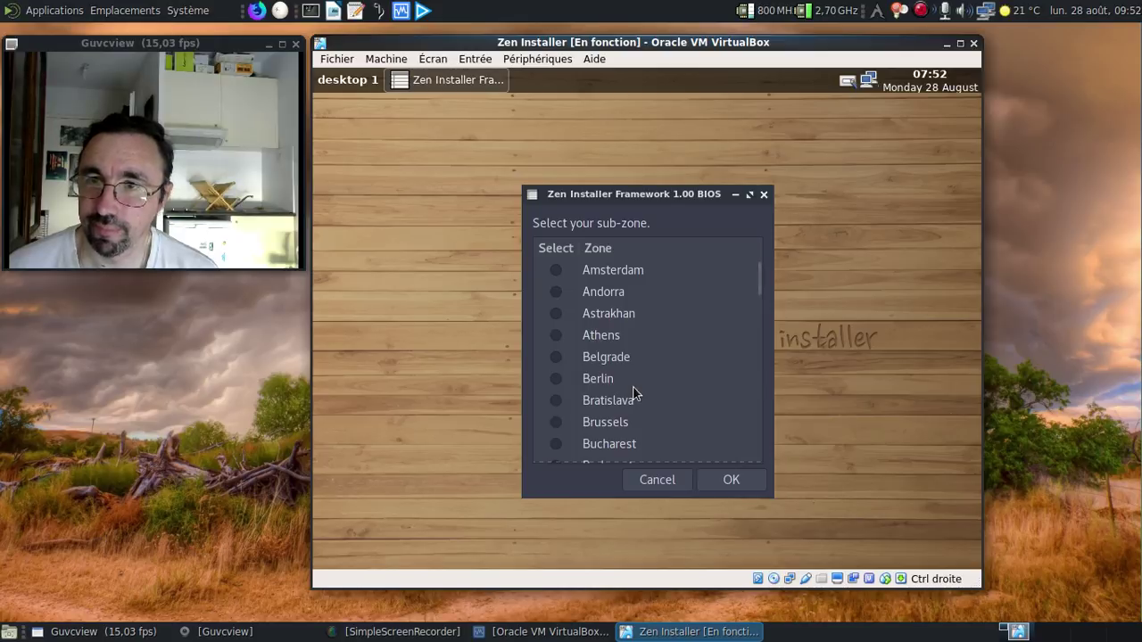
scroll(634, 393, "down", 2)
scroll(635, 393, "down", 7)
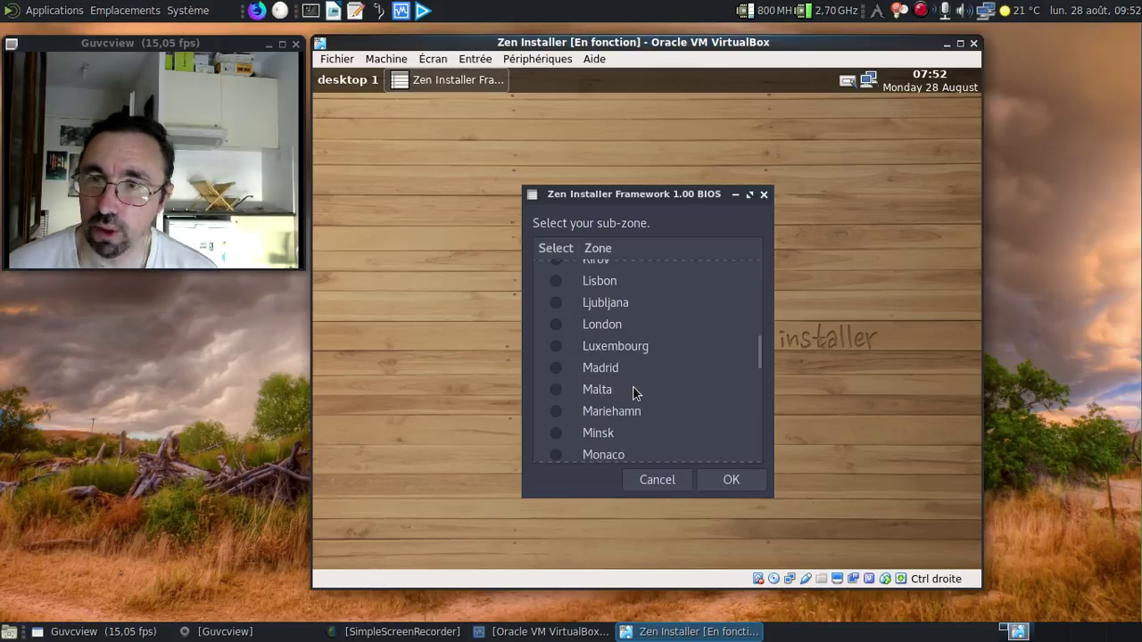
left_click(556, 423)
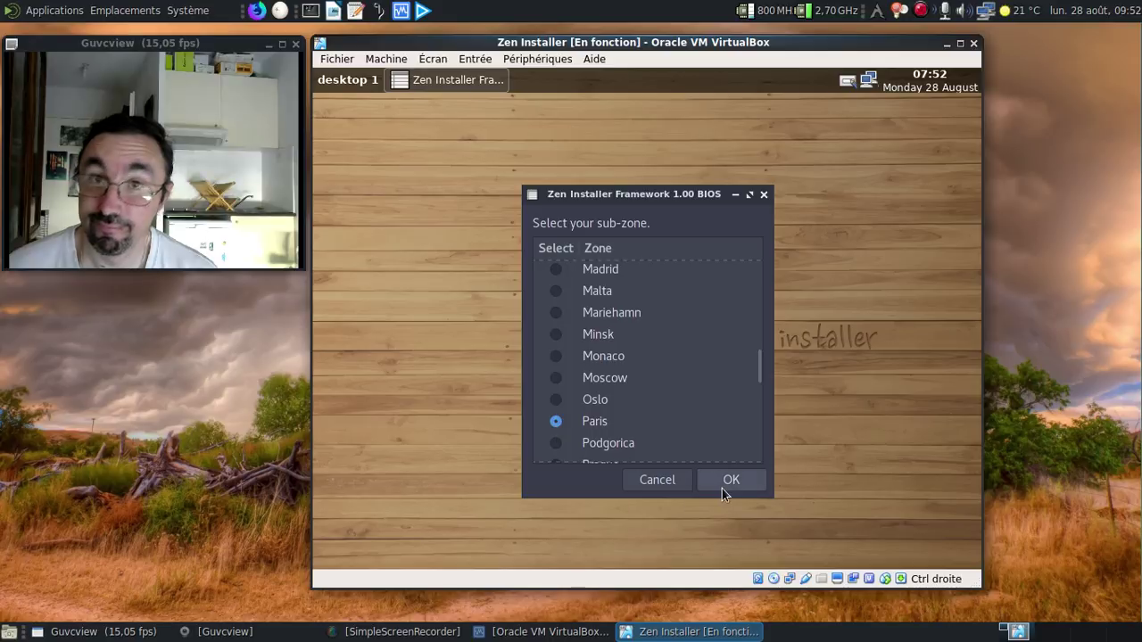
left_click(722, 488)
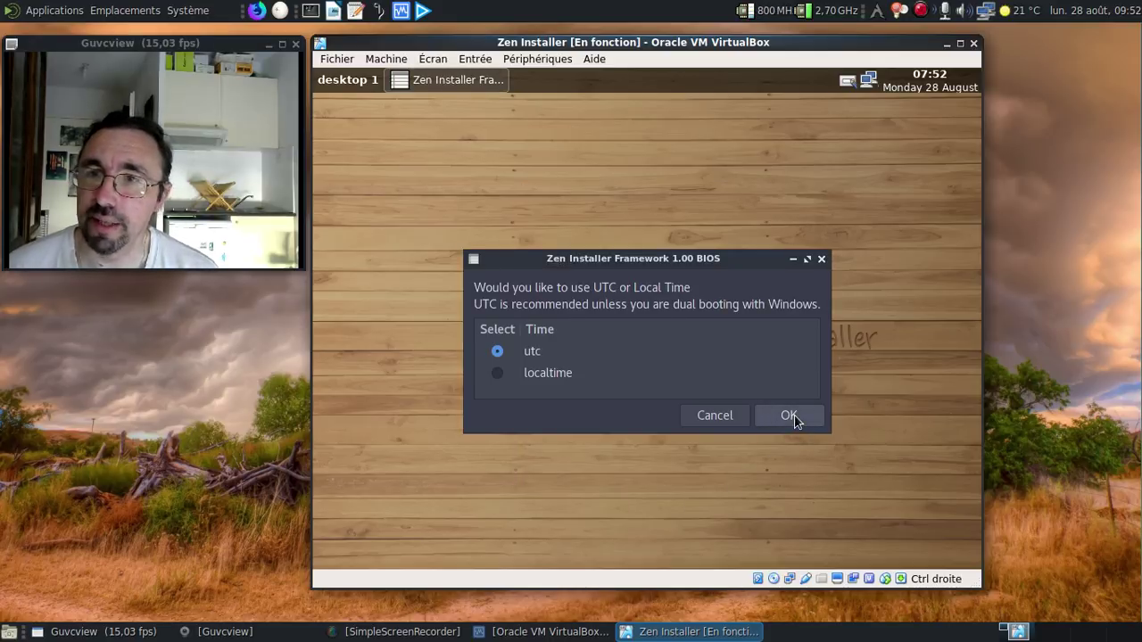
left_click(793, 415)
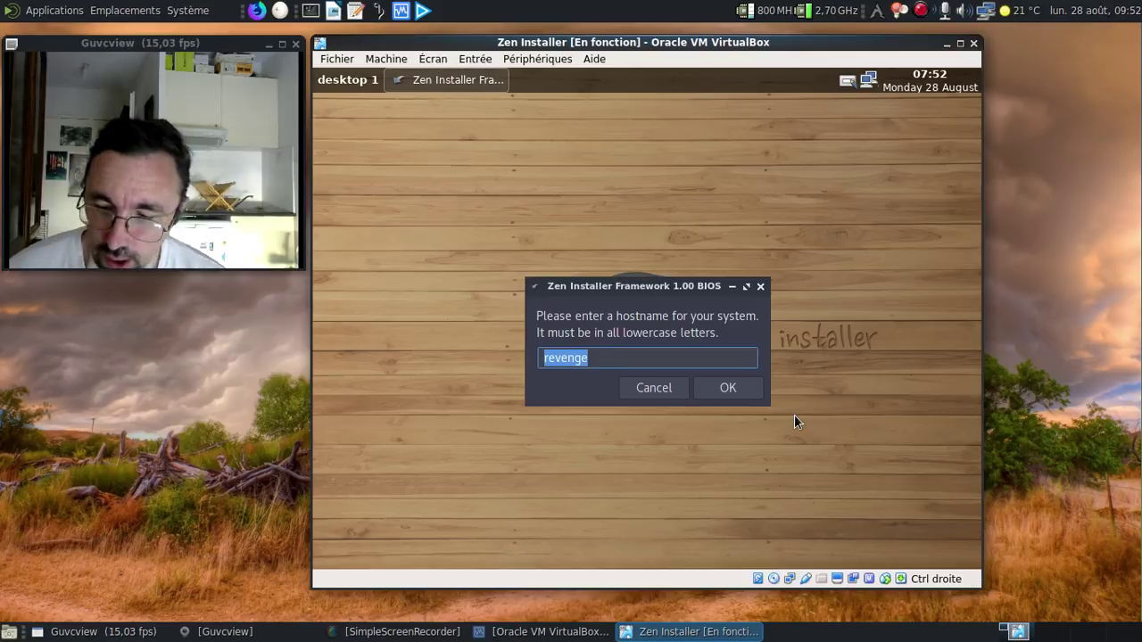
Step: Add a prefix to the suggested hostname and enter the new user's username
key("Home")
type("fredo")
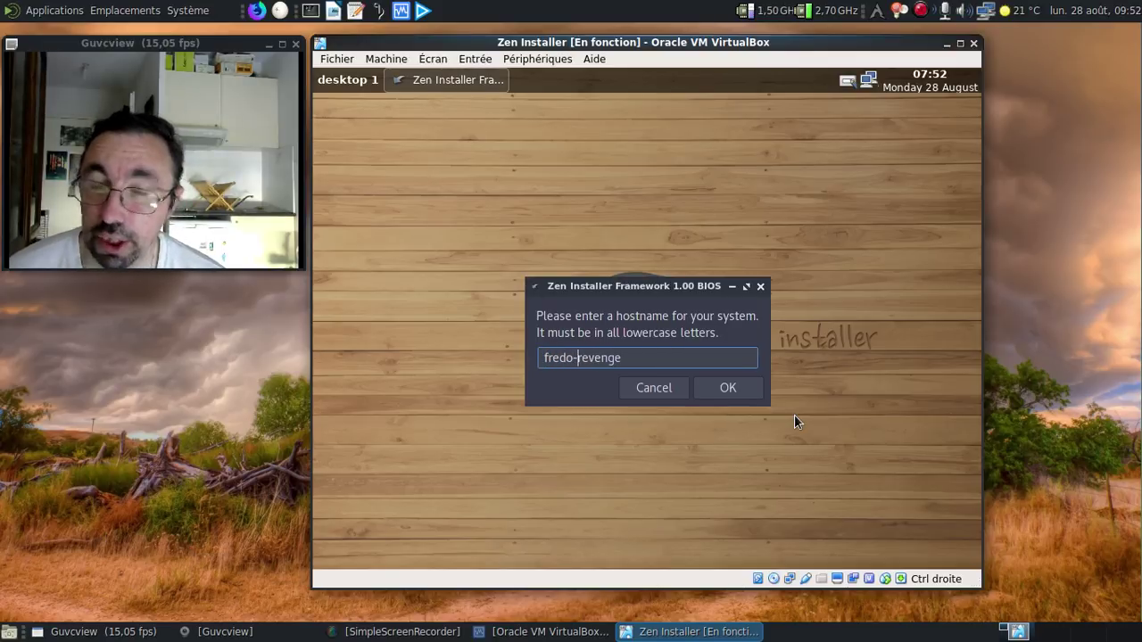
type("-")
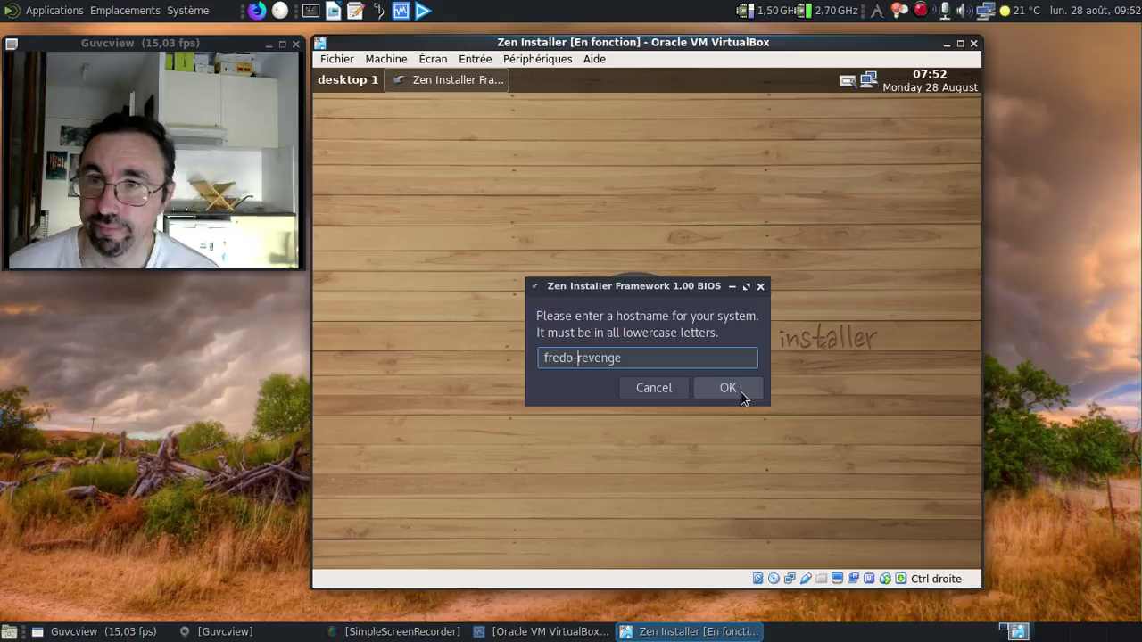
left_click(728, 389)
type("fred")
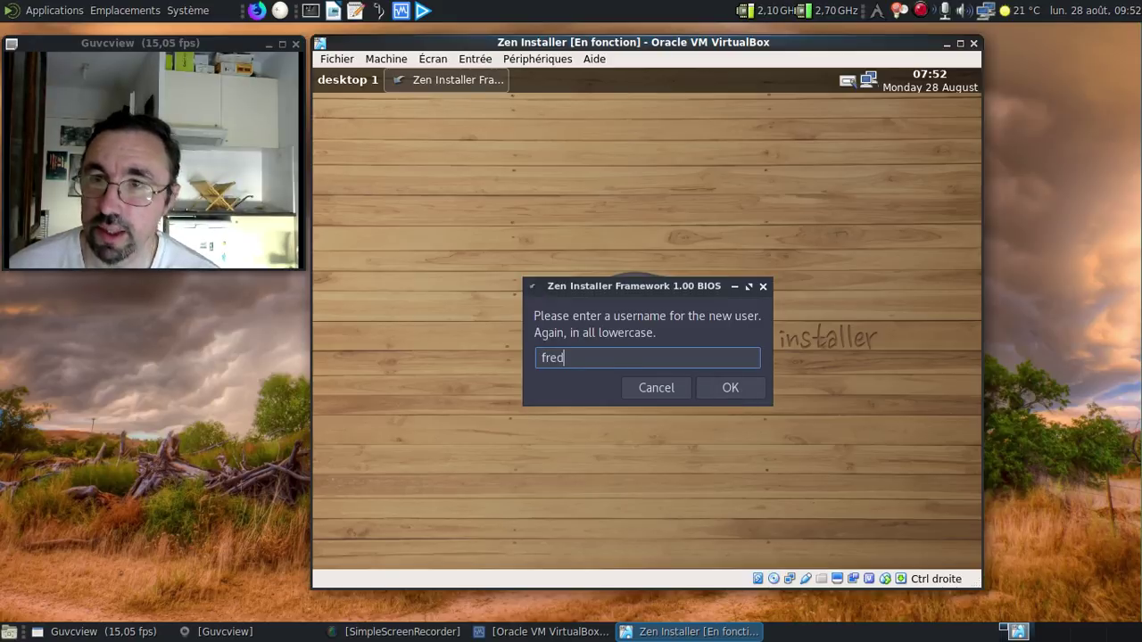
key("Return")
Step: Enter the root password and confirm it a second time
type("•••")
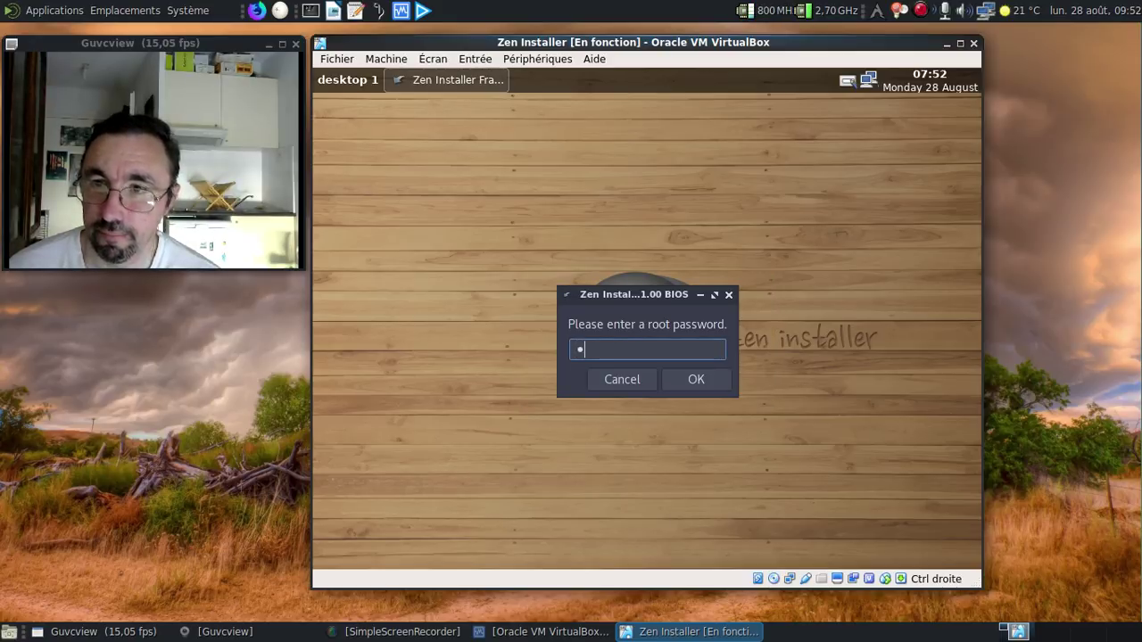
key("BackSpace")
key("BackSpace")
key("BackSpace")
type("••••••••")
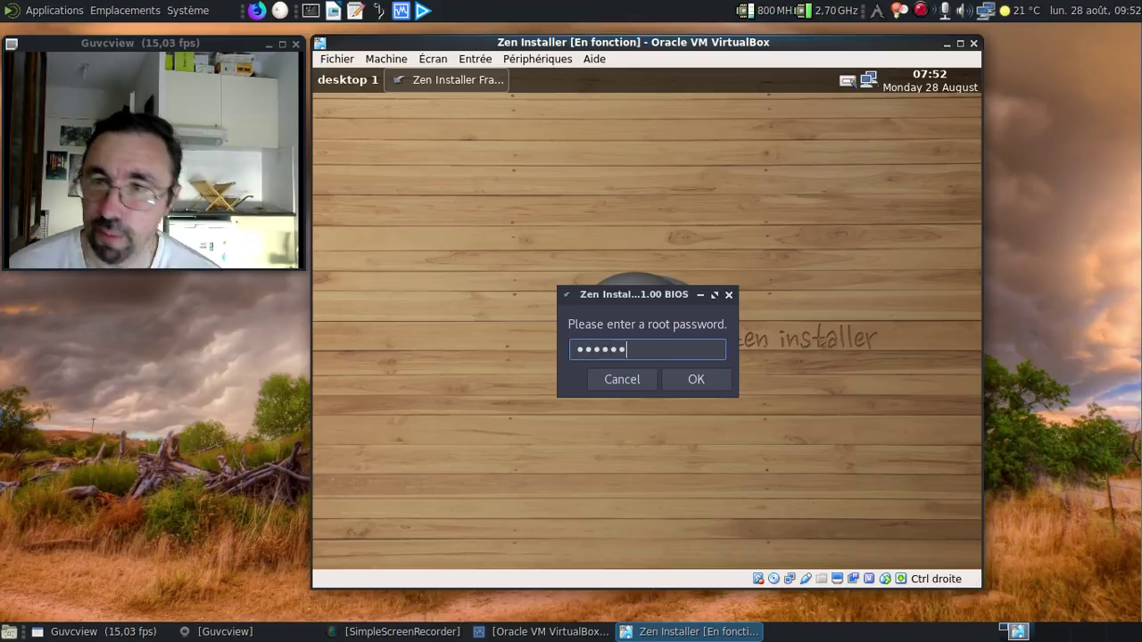
key("Return")
type("••••••••")
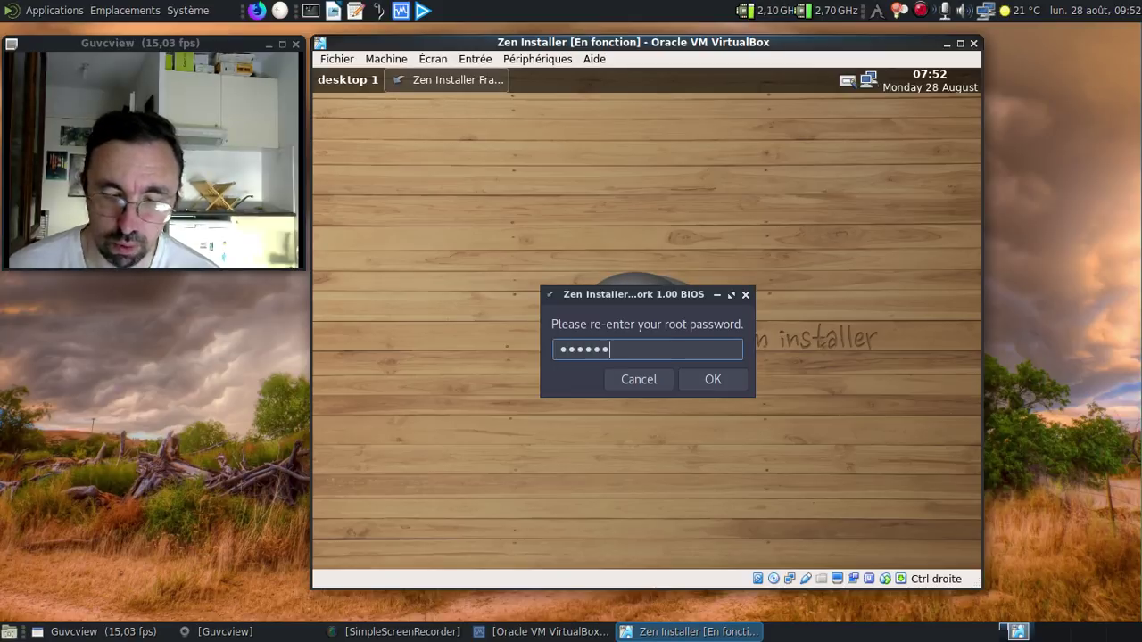
key("Return")
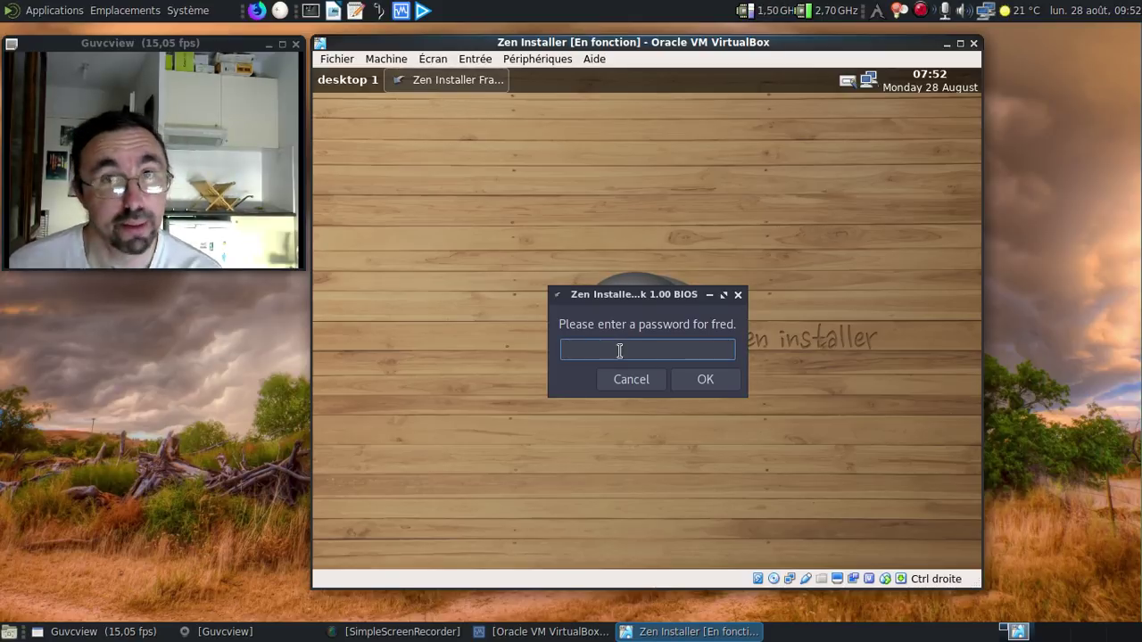
Step: Enter the new user's password and confirm it a second time
type("••••••••")
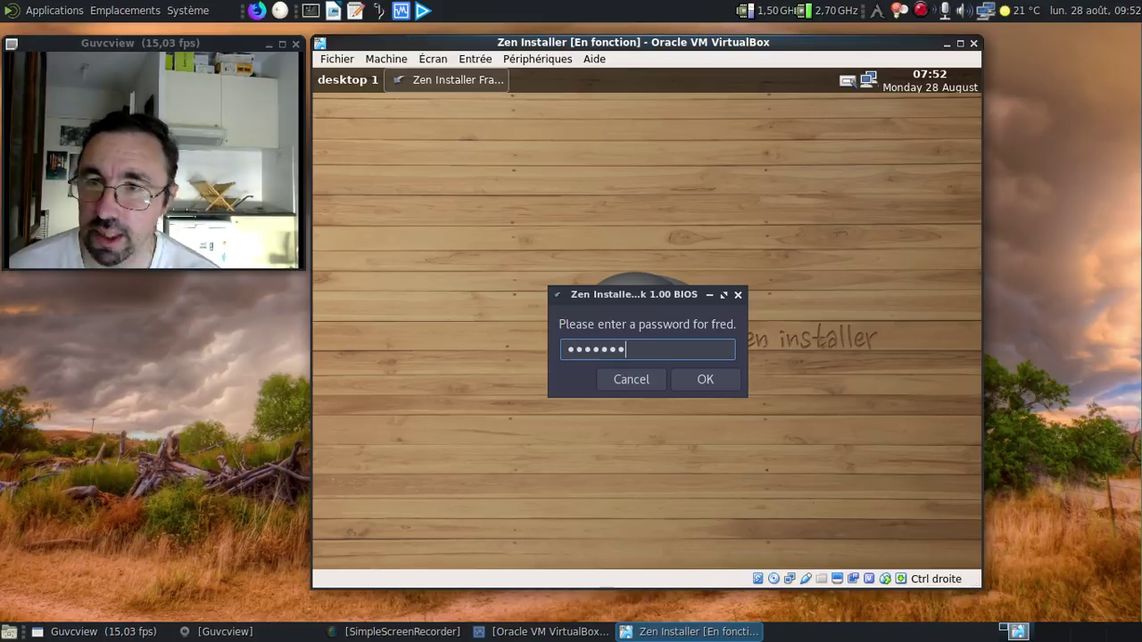
key("Return")
type("••••••••")
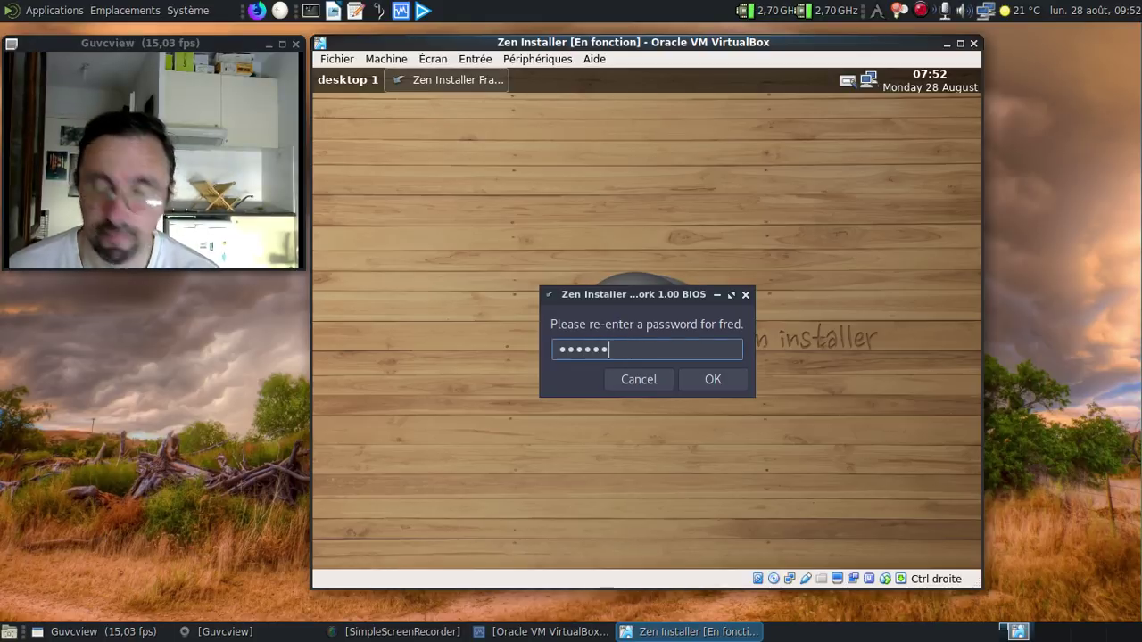
key("Return")
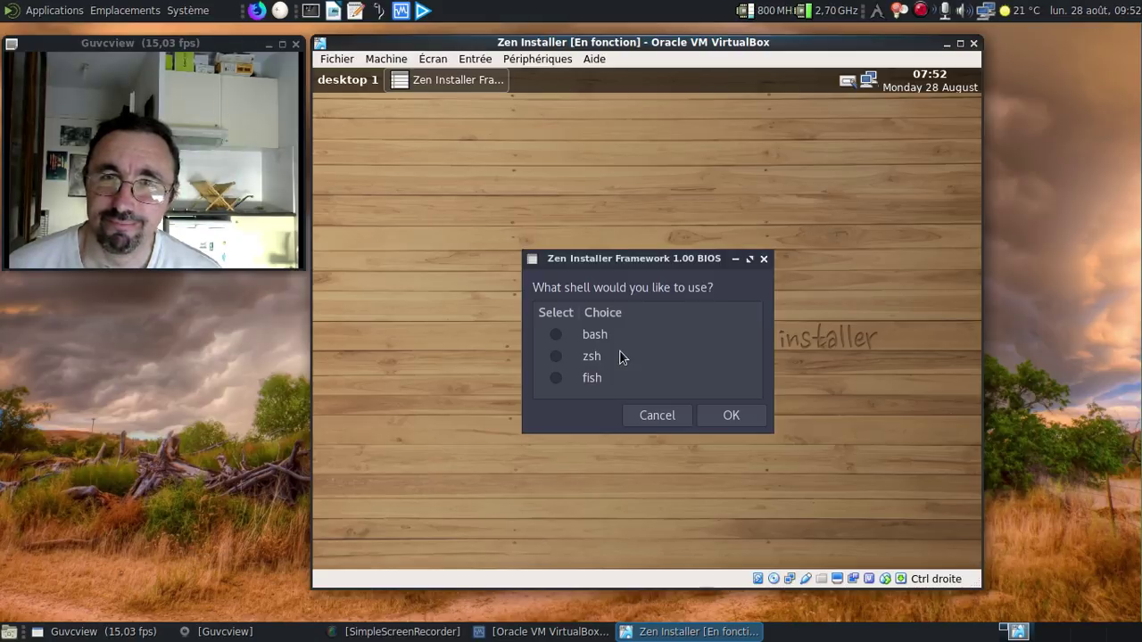
Step: Choose zsh as the shell and the standard linux kernel
left_click(550, 358)
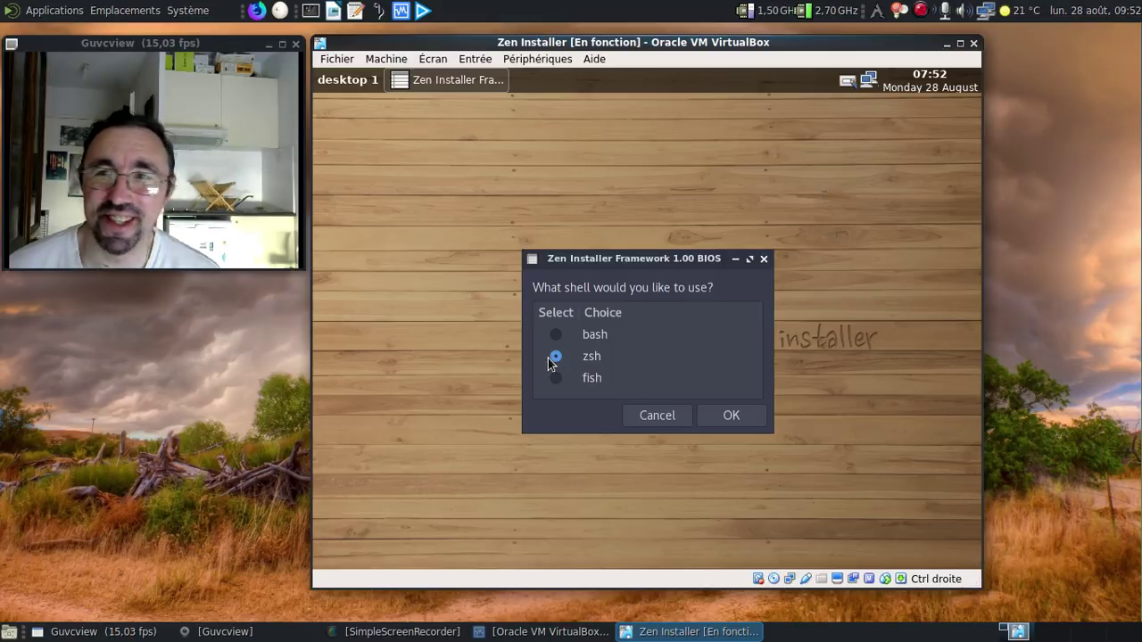
left_click(727, 419)
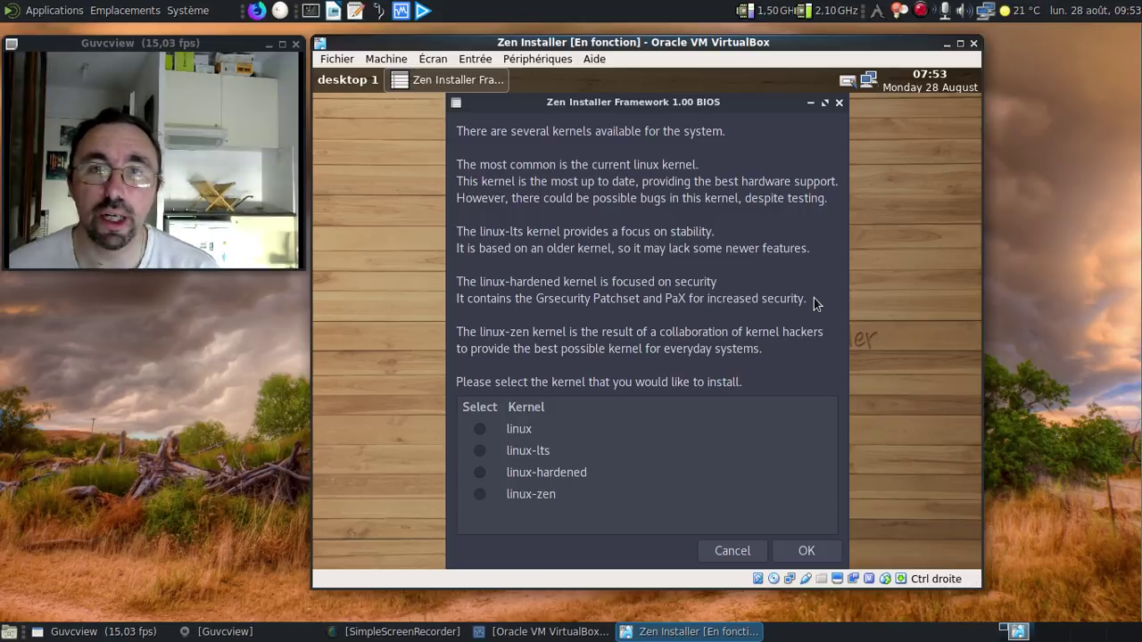
left_click(482, 430)
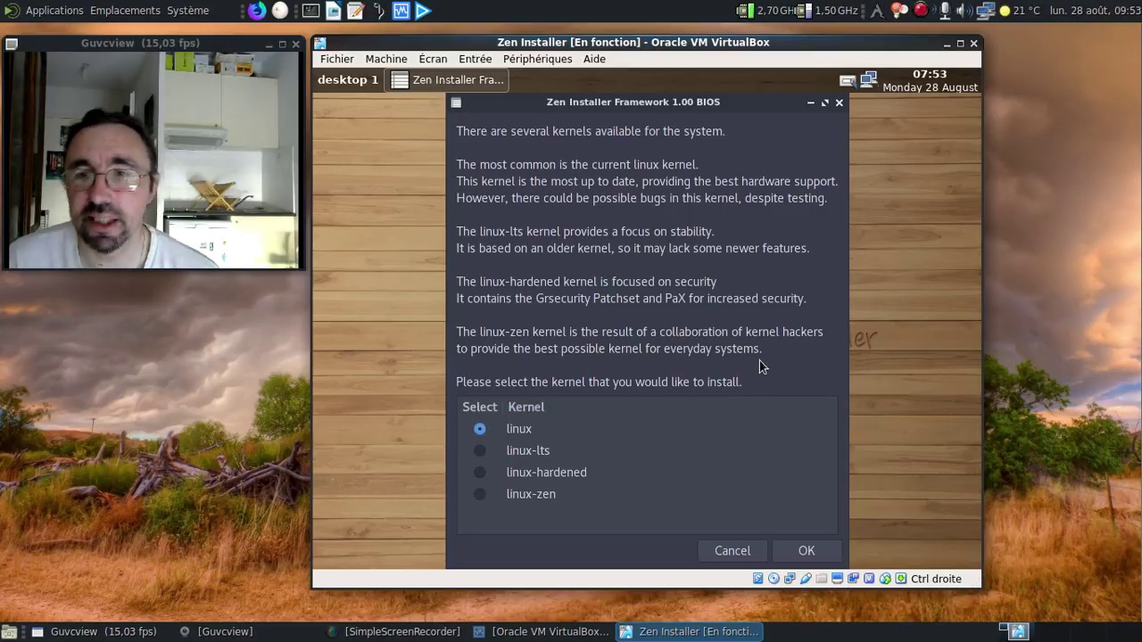
left_click(806, 551)
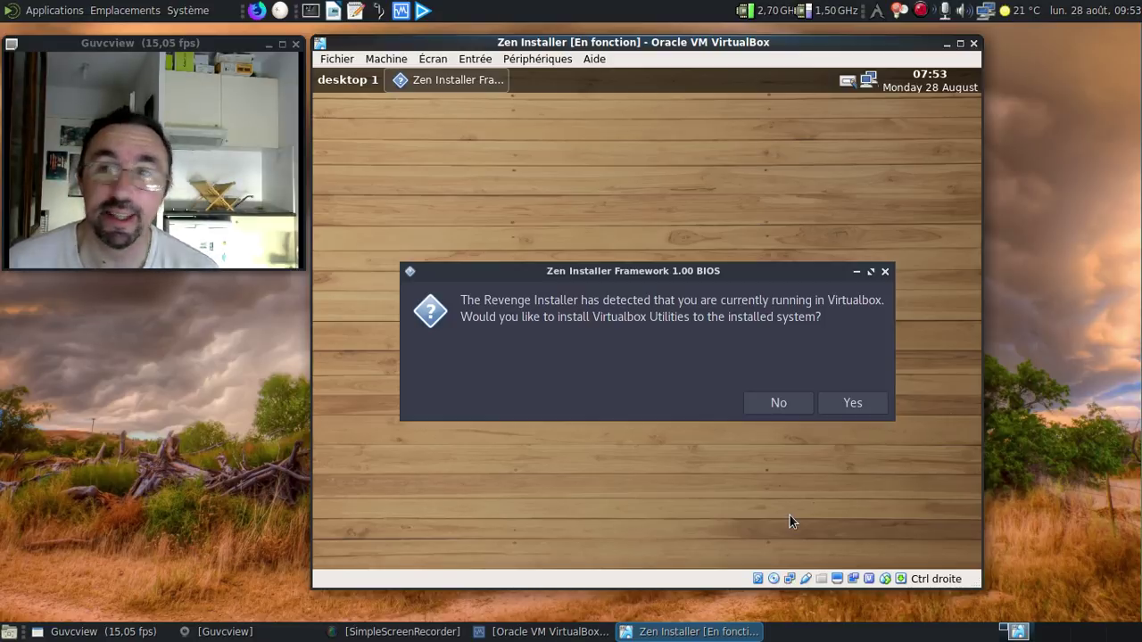
Step: Say Yes to VirtualBox Utilities, the revenge_repo, and pamac
left_click(869, 395)
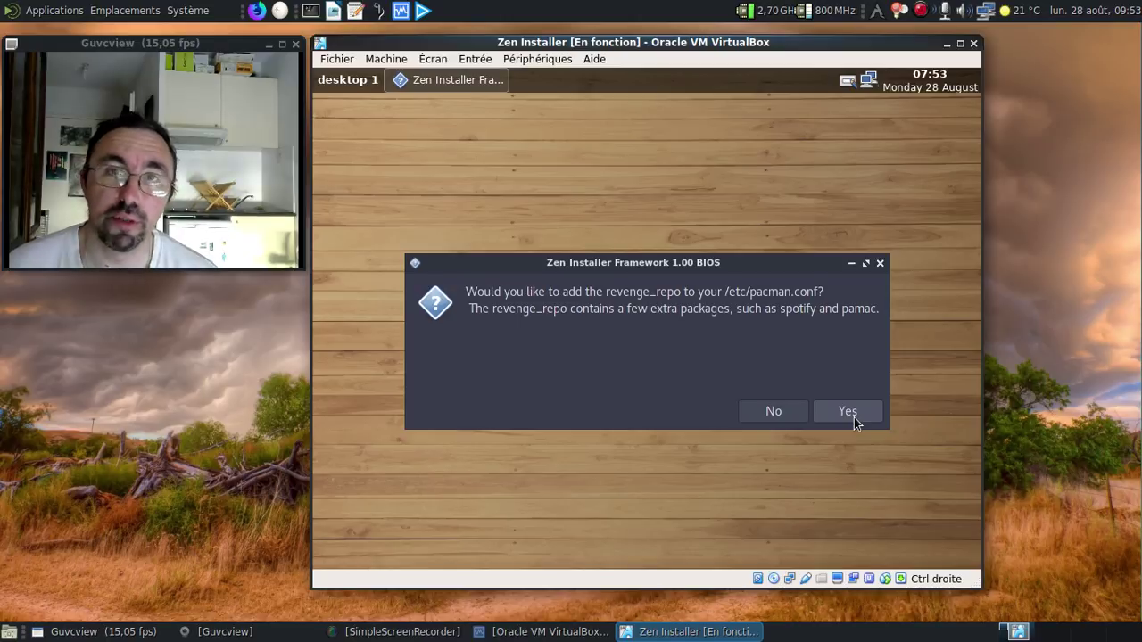
left_click(854, 417)
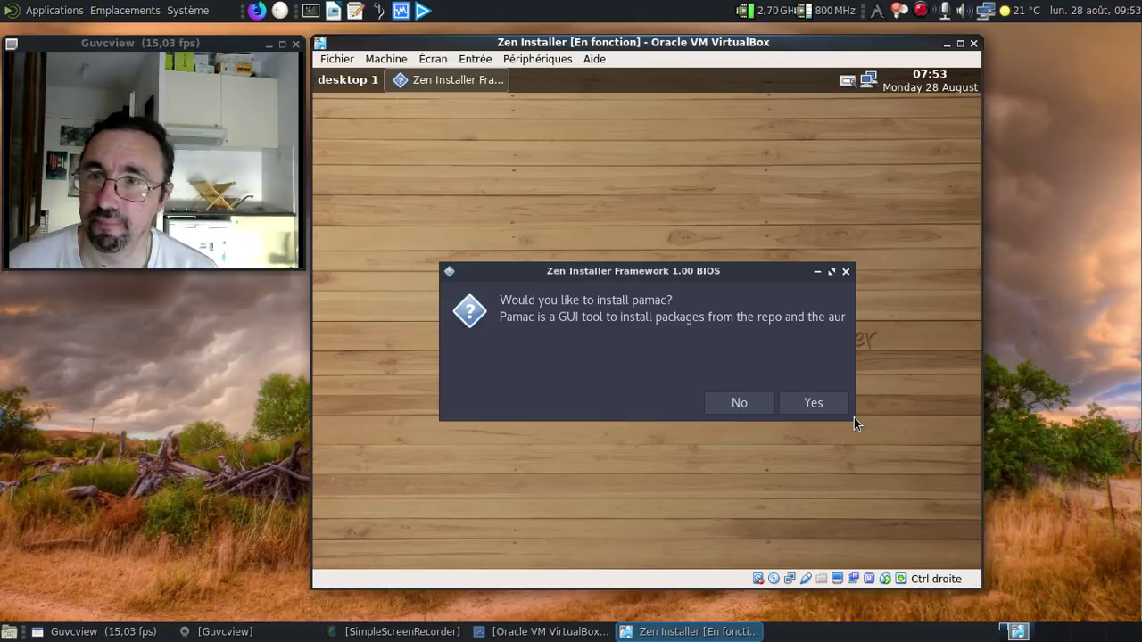
left_click(809, 406)
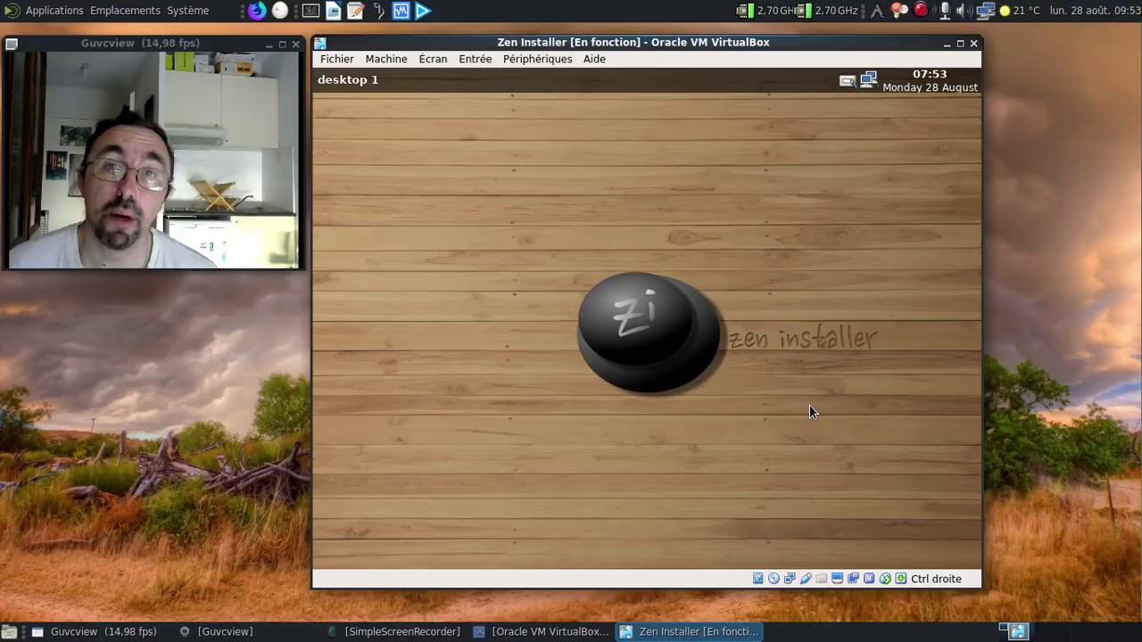
Step: Accept pacaur and printer support, and choose lightdm as the display manager
left_click(809, 405)
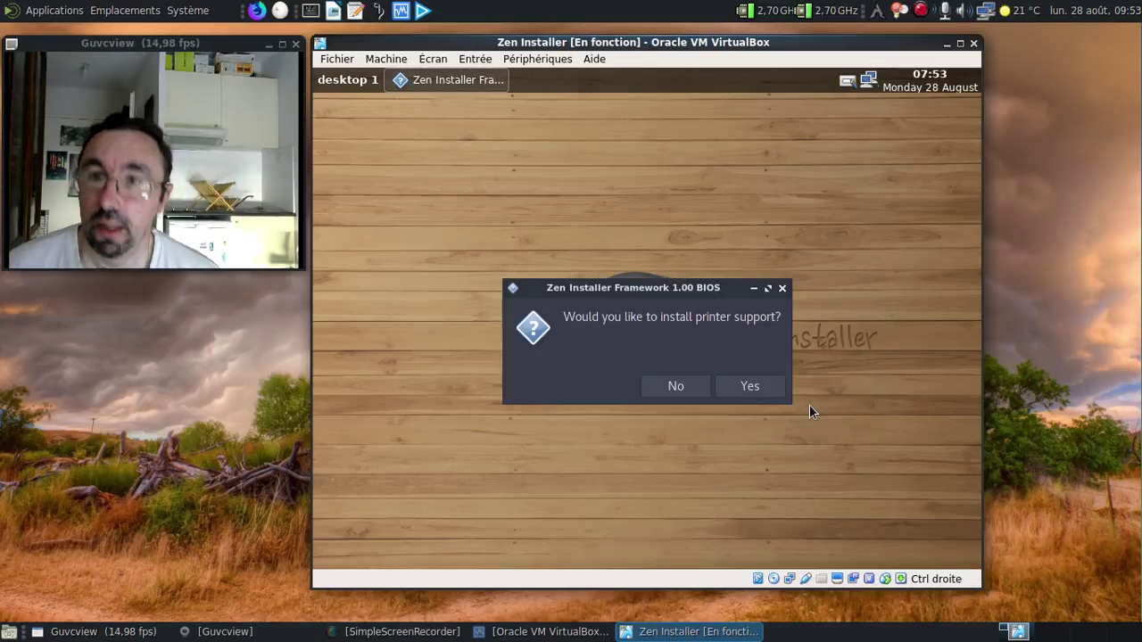
left_click(749, 393)
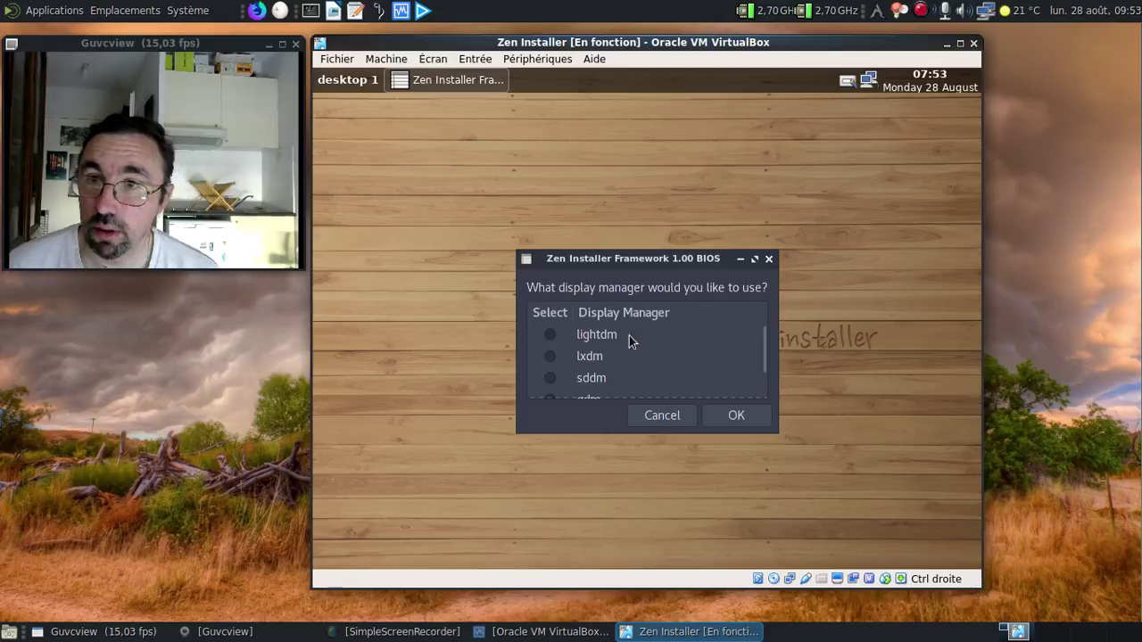
left_click(550, 335)
Step: Choose xfce4 xfce4-goodies as the desktop environment
scroll(680, 344, "down", 2)
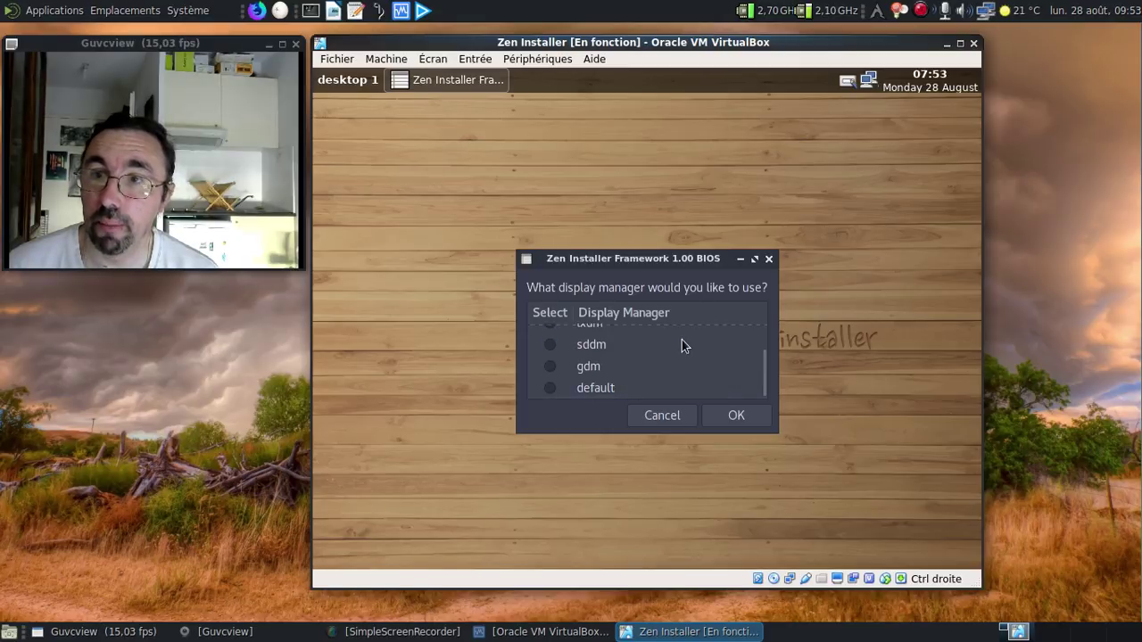
scroll(682, 340, "up", 2)
scroll(682, 346, "down", 1)
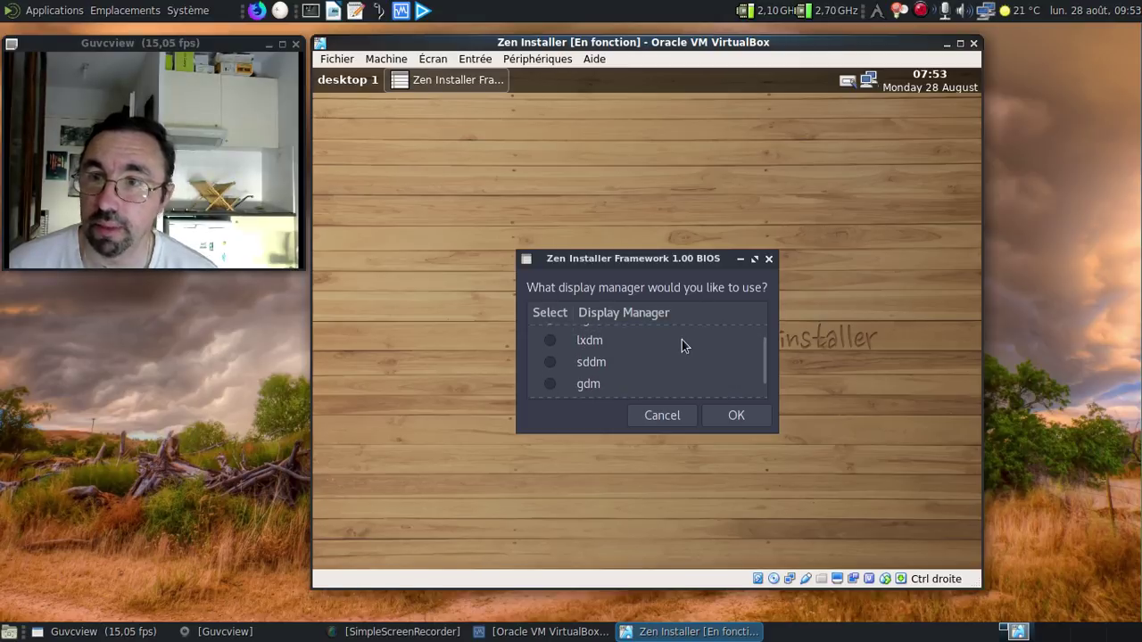
scroll(681, 346, "up", 1)
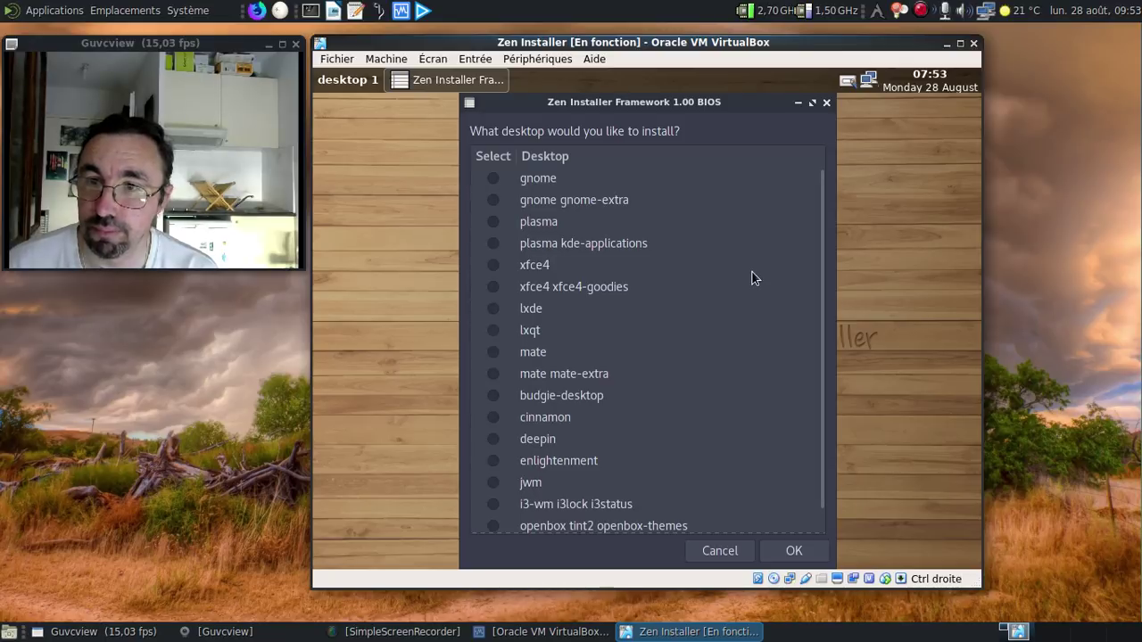
scroll(752, 272, "down", 1)
scroll(752, 272, "up", 1)
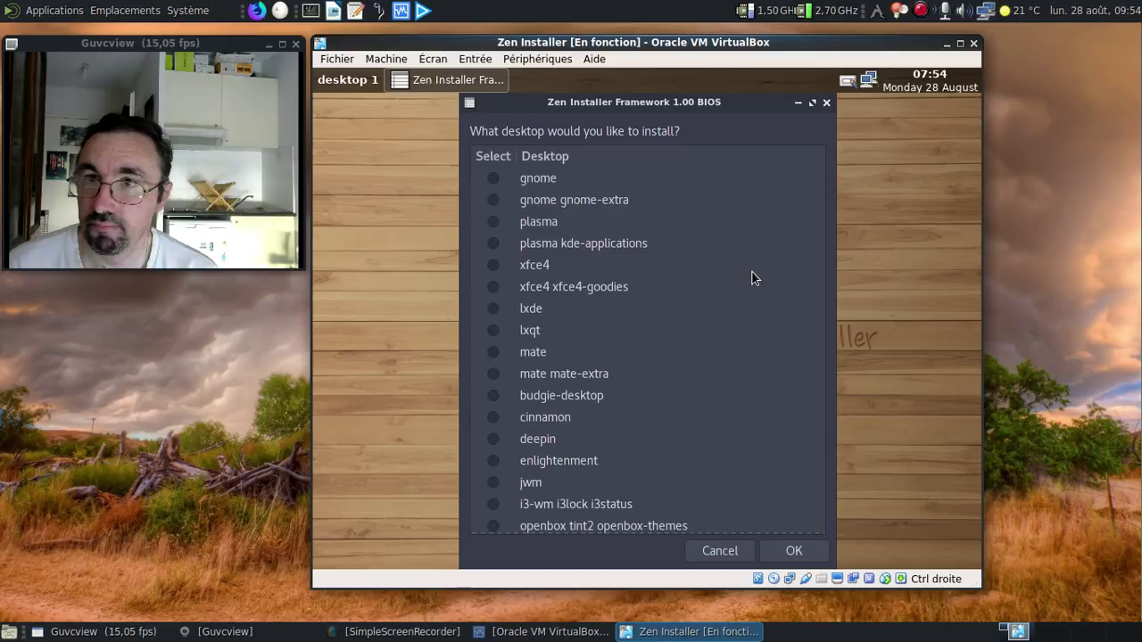
left_click(492, 287)
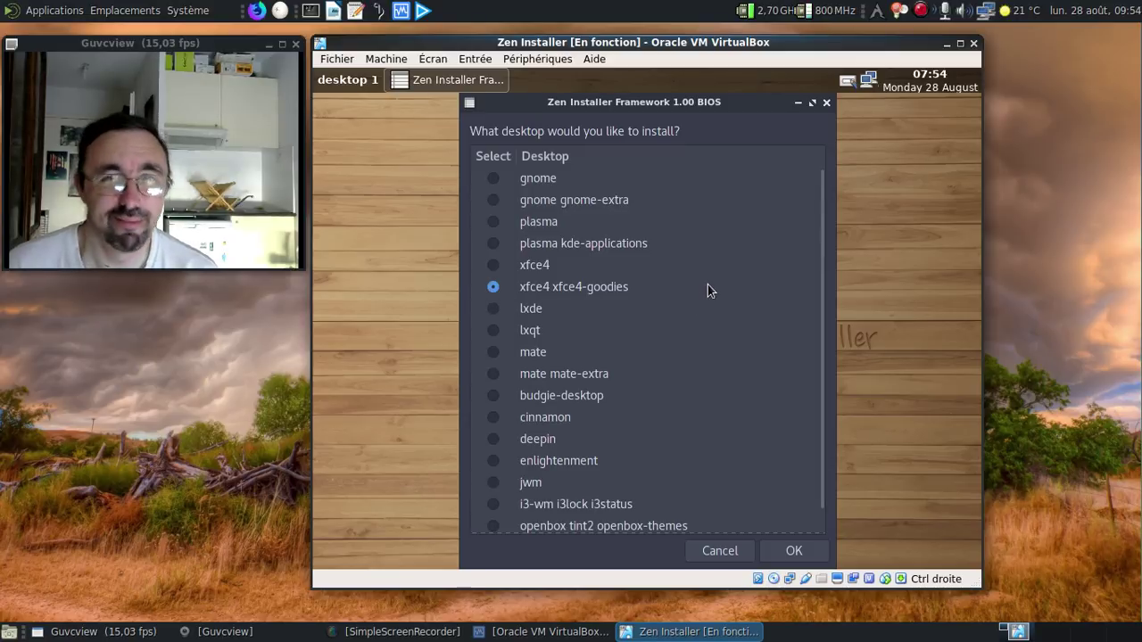
left_click(793, 551)
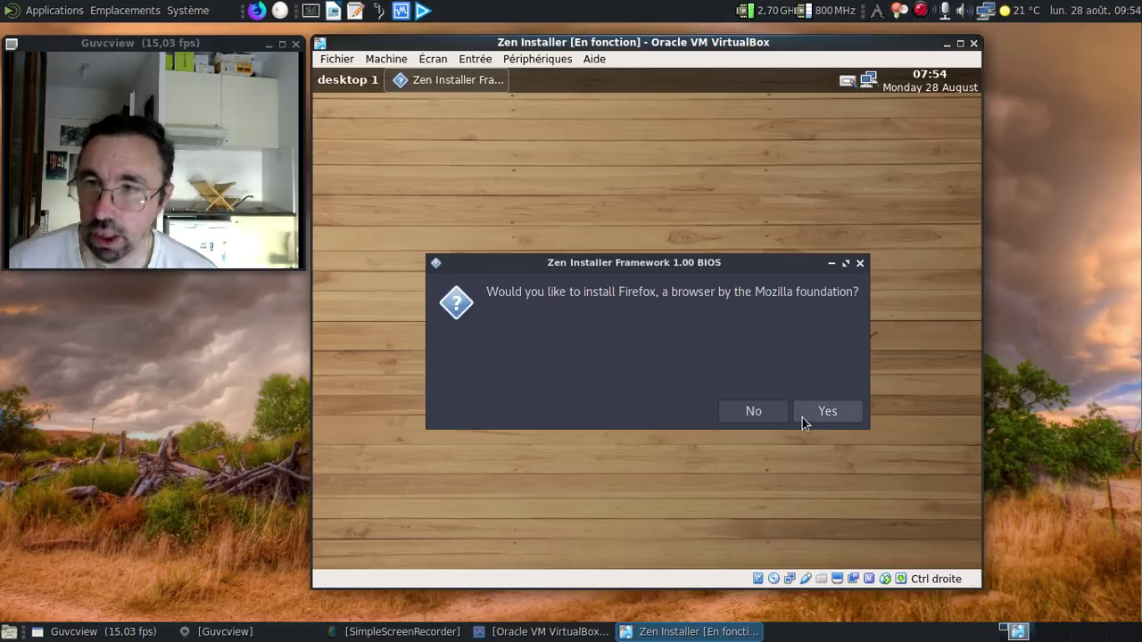
Step: Accept installing Firefox with its French language pack
left_click(802, 418)
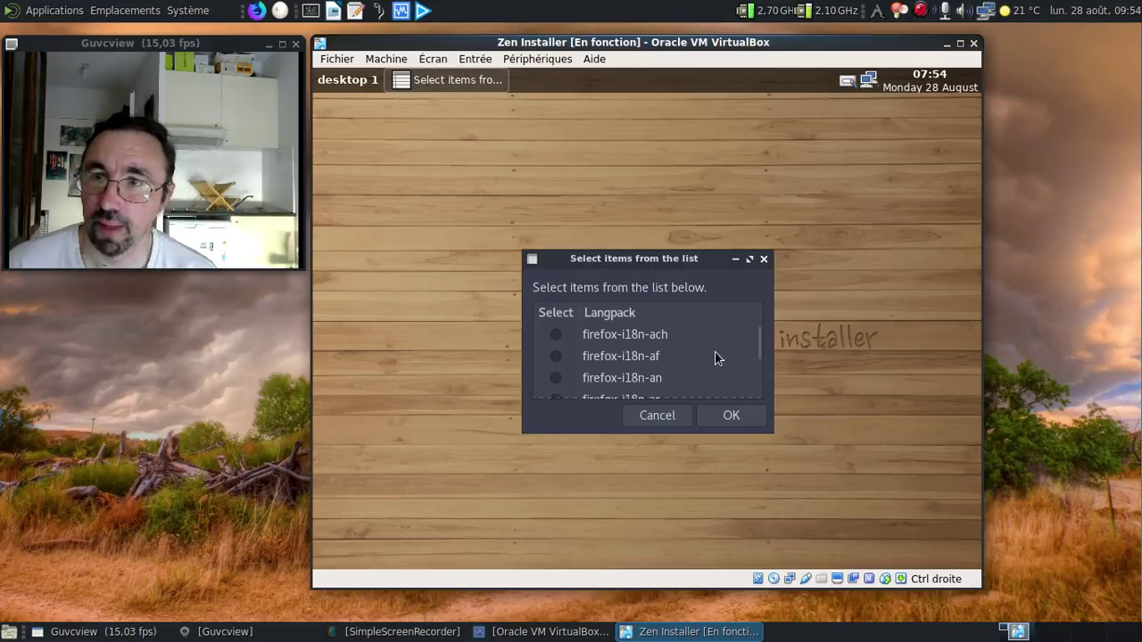
scroll(714, 351, "down", 1)
scroll(715, 352, "down", 6)
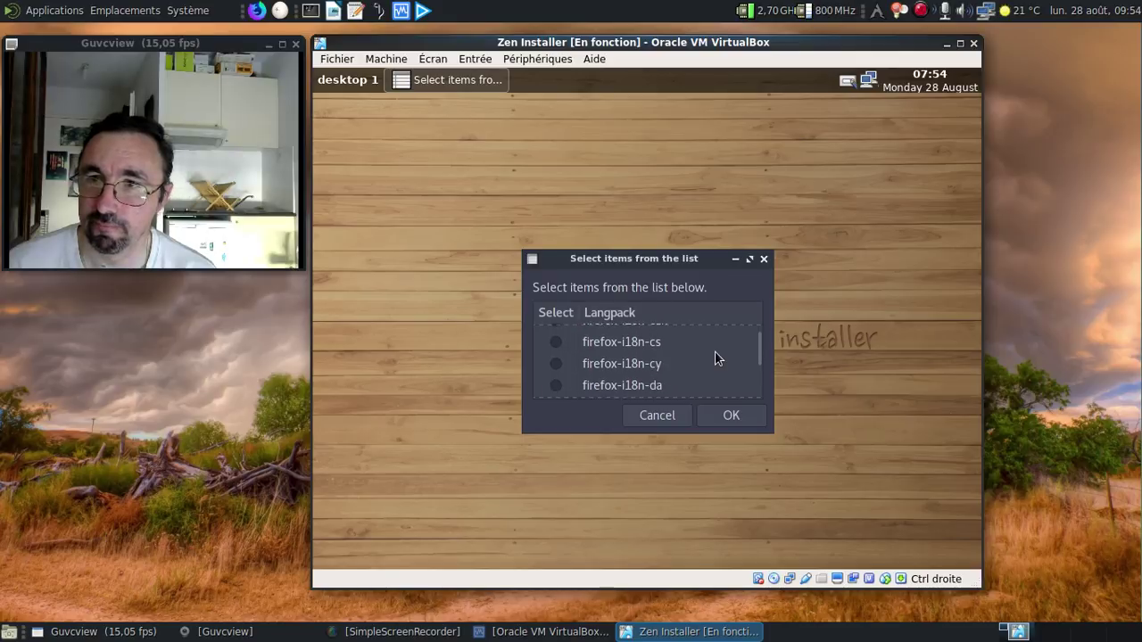
scroll(714, 351, "down", 10)
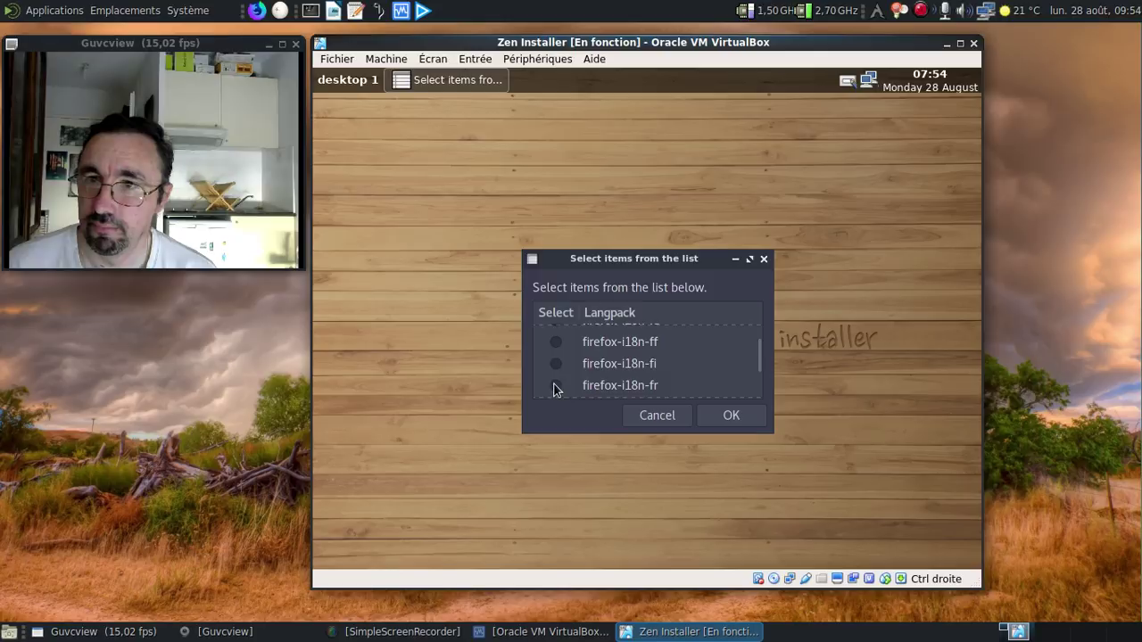
left_click(556, 385)
left_click(718, 416)
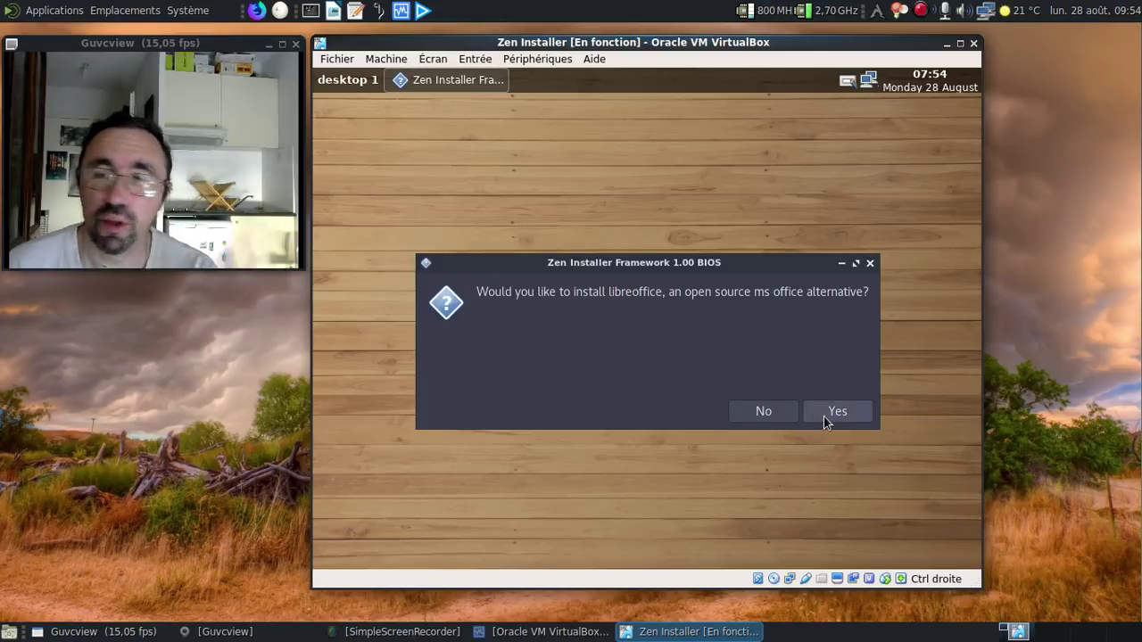
Step: Install the fresh LibreOffice version with the libreoffice-fresh-fr language pack
left_click(823, 417)
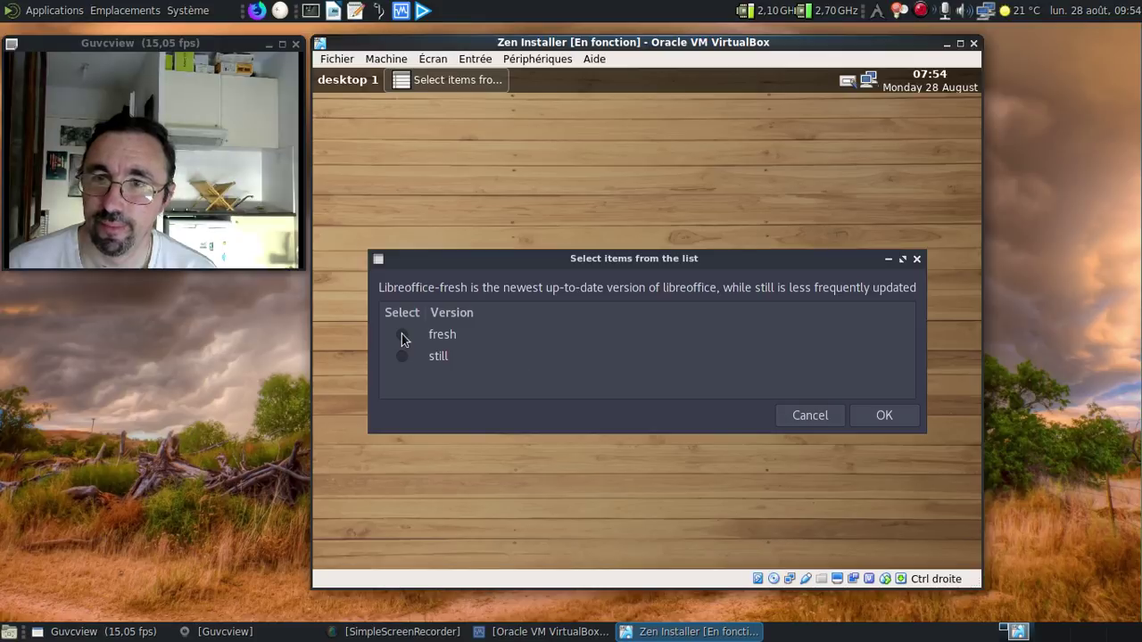
left_click(401, 334)
left_click(867, 416)
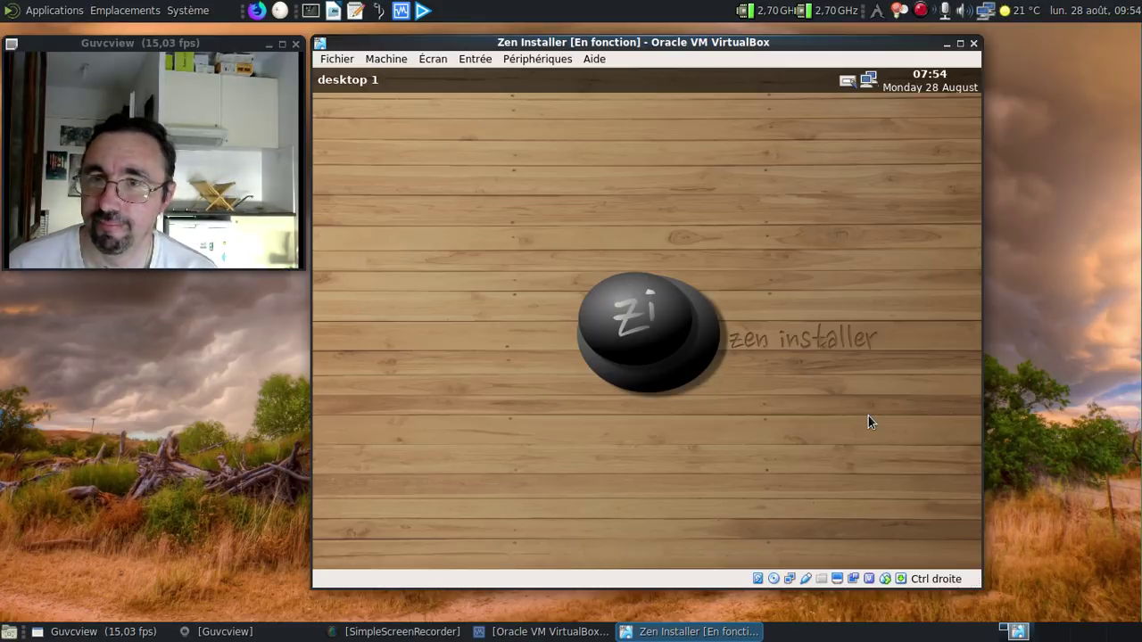
scroll(654, 352, "down", 5)
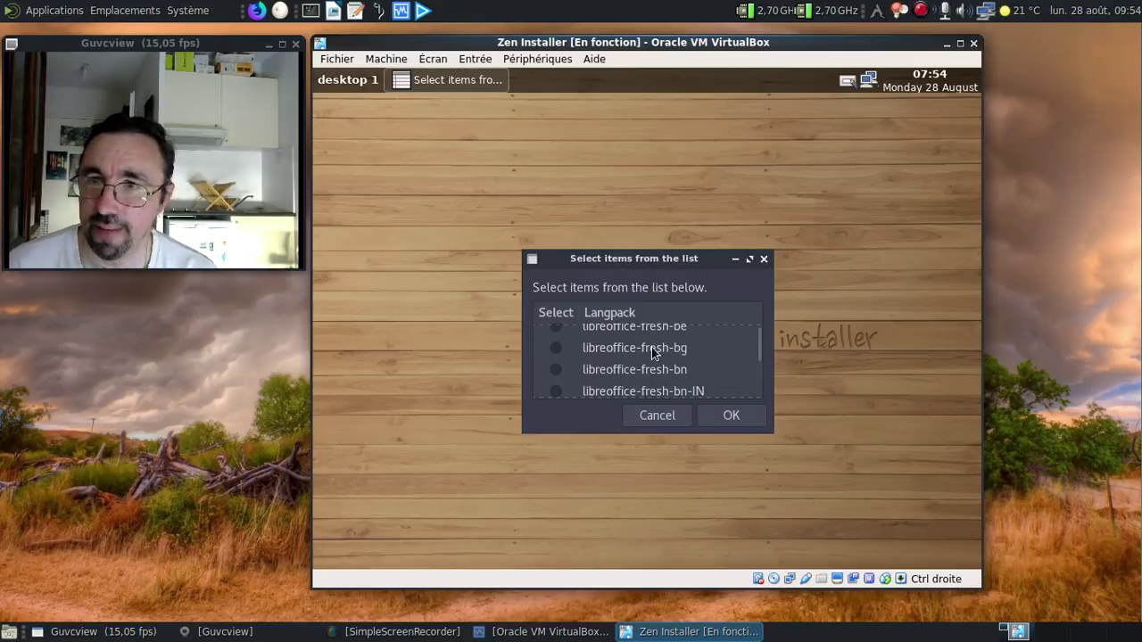
scroll(651, 352, "down", 5)
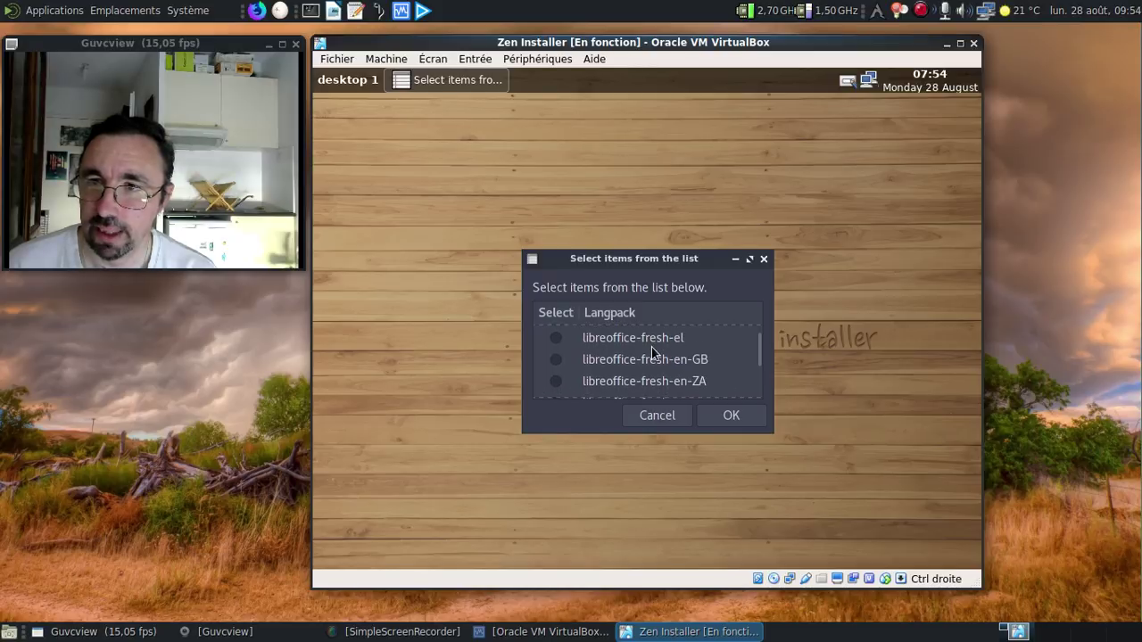
scroll(651, 347, "down", 2)
scroll(612, 367, "down", 2)
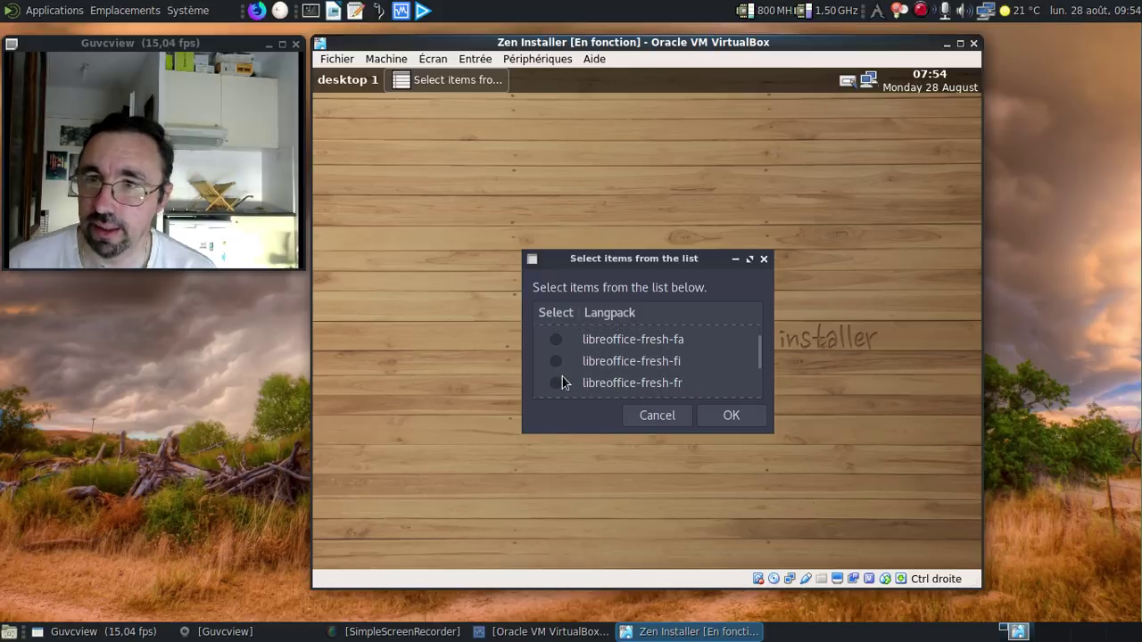
left_click(556, 382)
left_click(724, 419)
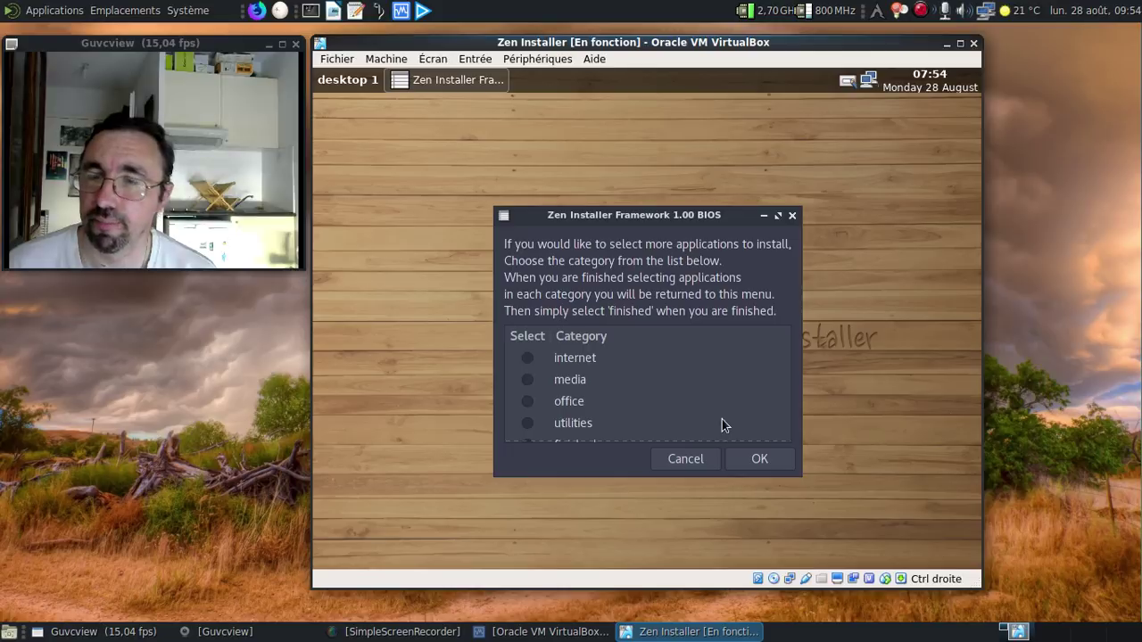
Step: Add thunderbird and transmission-gtk from the internet applications
left_click(526, 356)
left_click(754, 451)
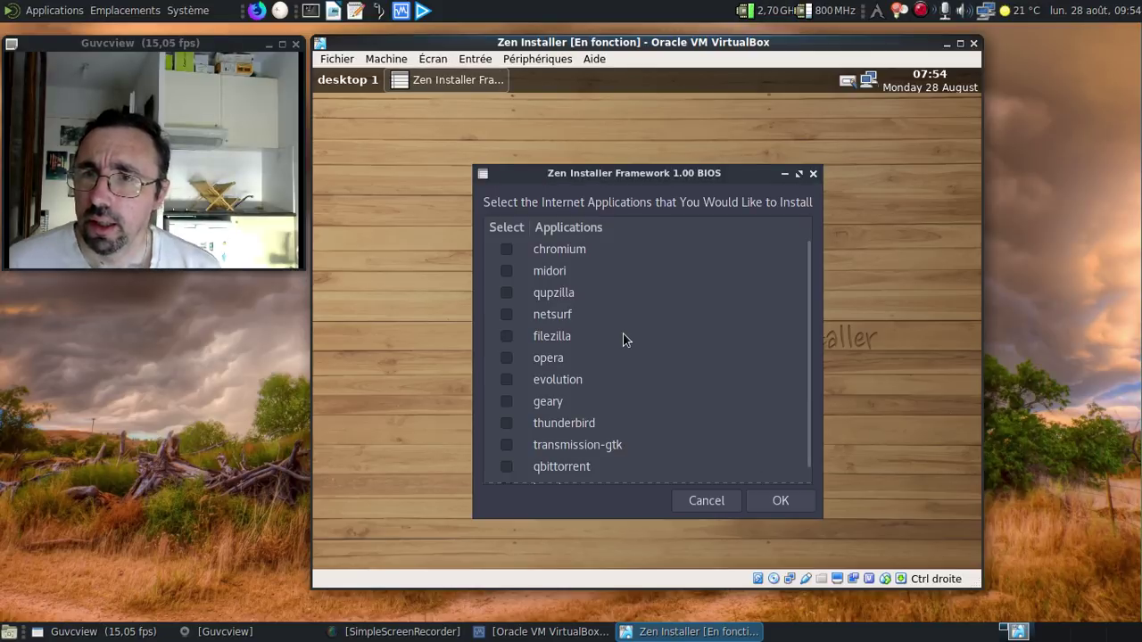
left_click(507, 423)
left_click(507, 444)
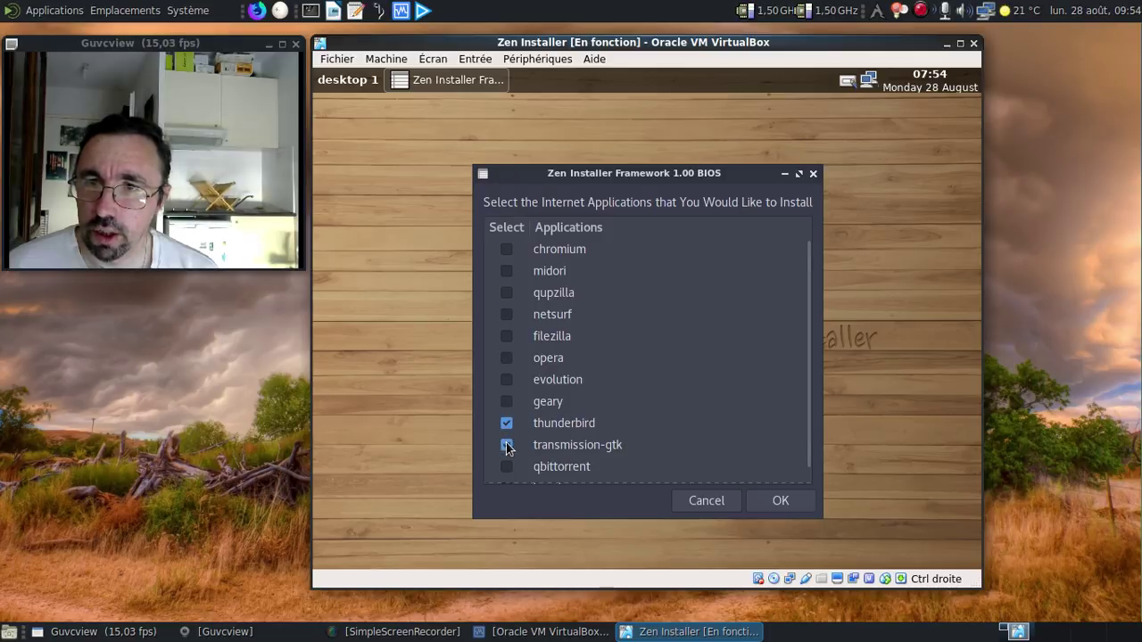
scroll(681, 405, "down", 1)
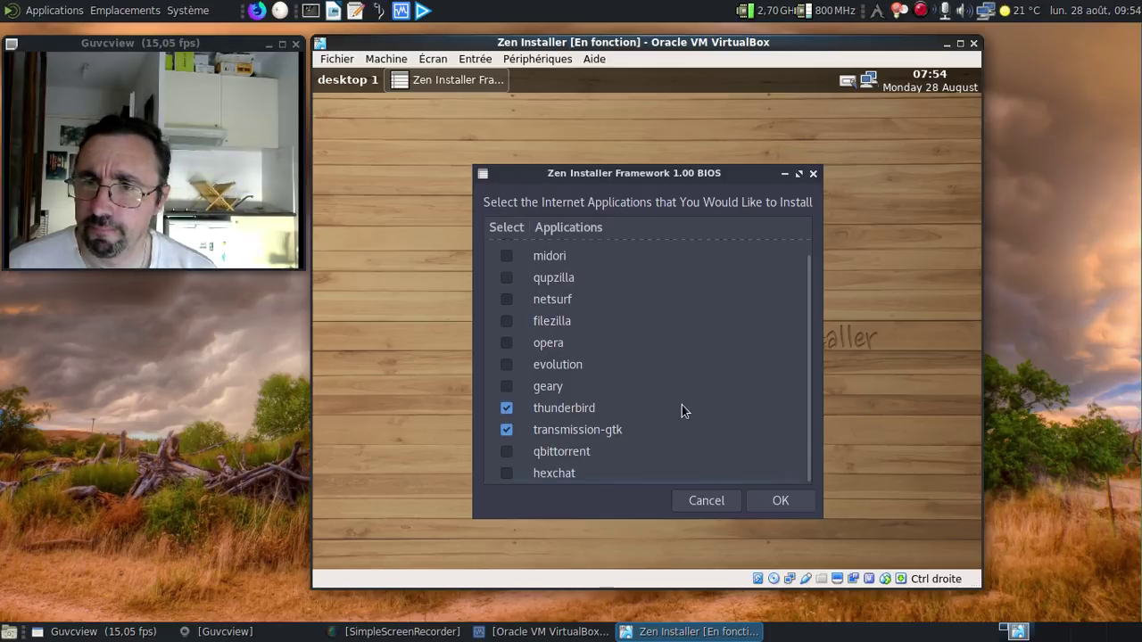
scroll(682, 410, "up", 1)
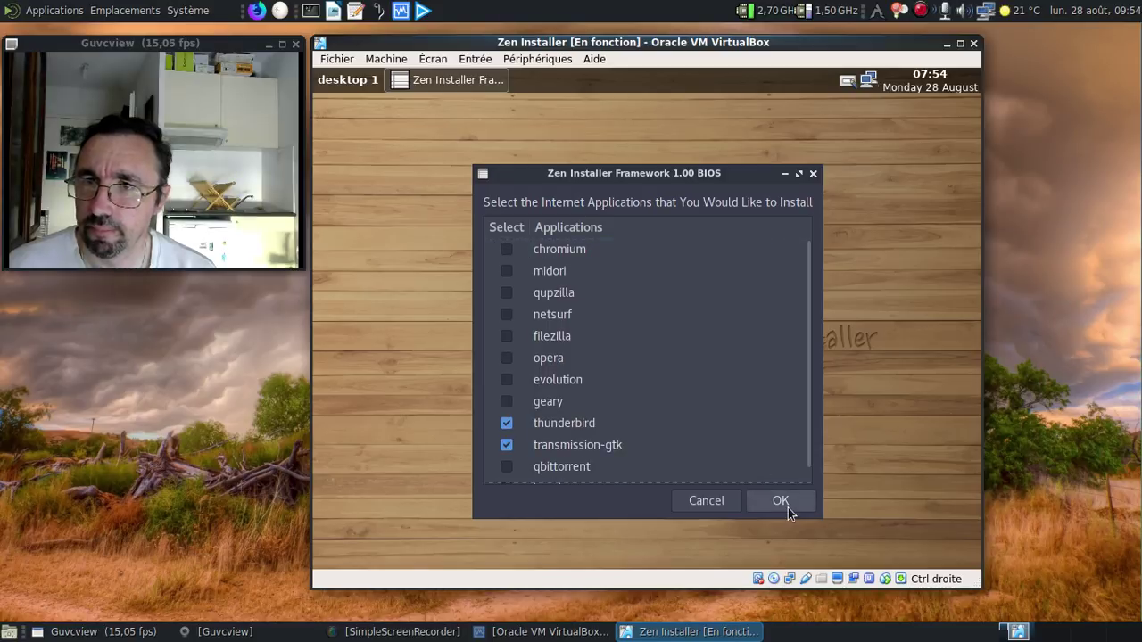
left_click(788, 507)
Step: Add gimp and xfburn from the media applications
left_click(539, 382)
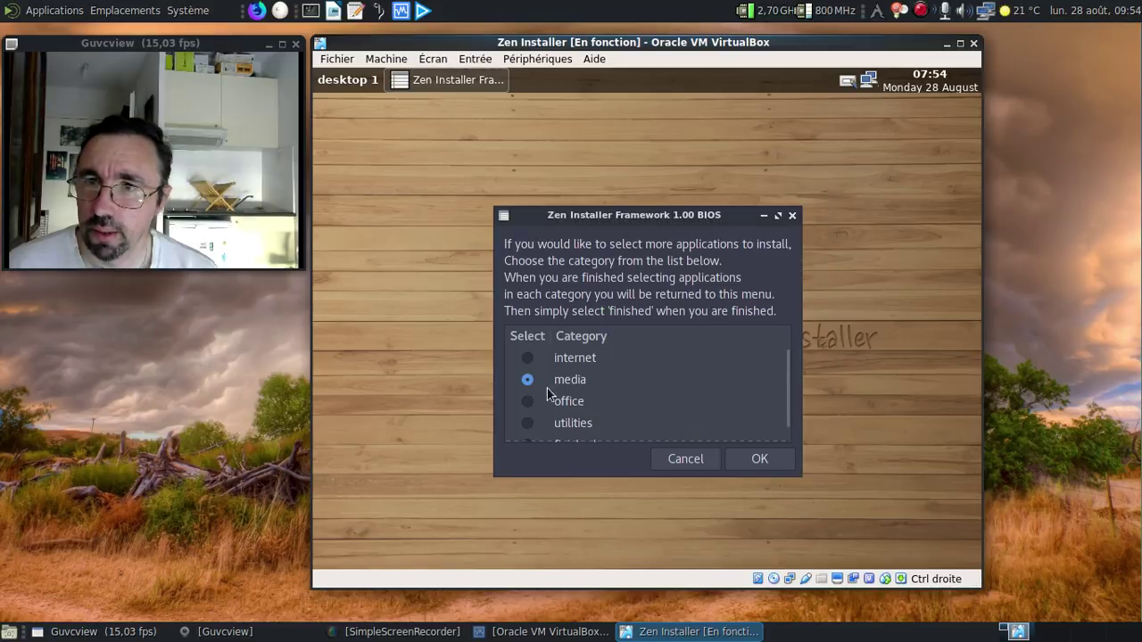
left_click(751, 460)
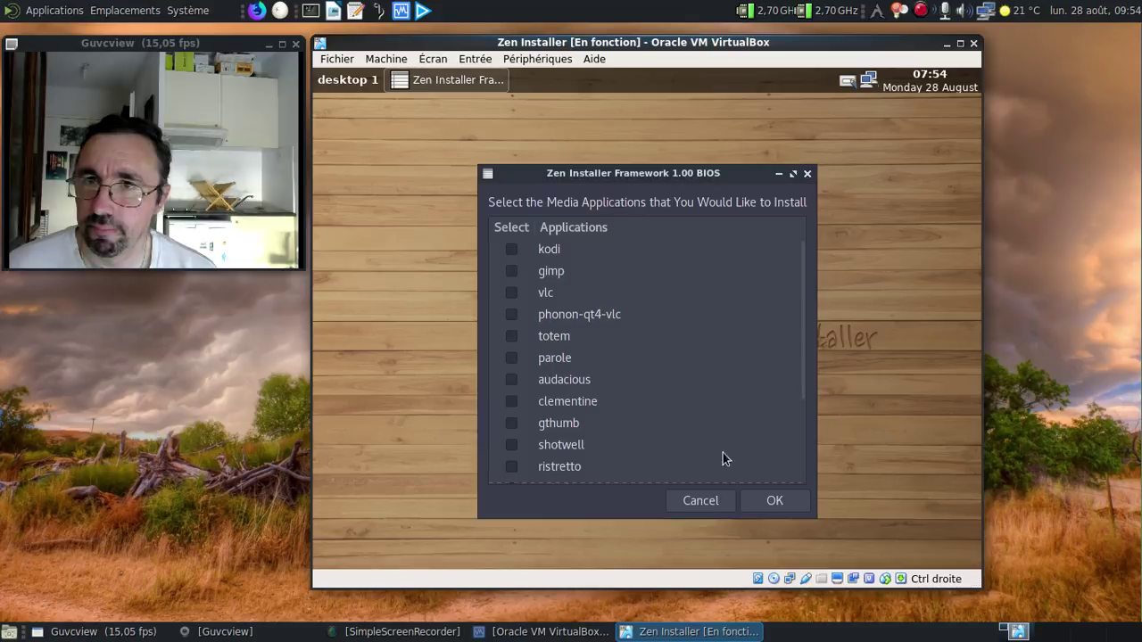
left_click(511, 271)
scroll(685, 294, "down", 5)
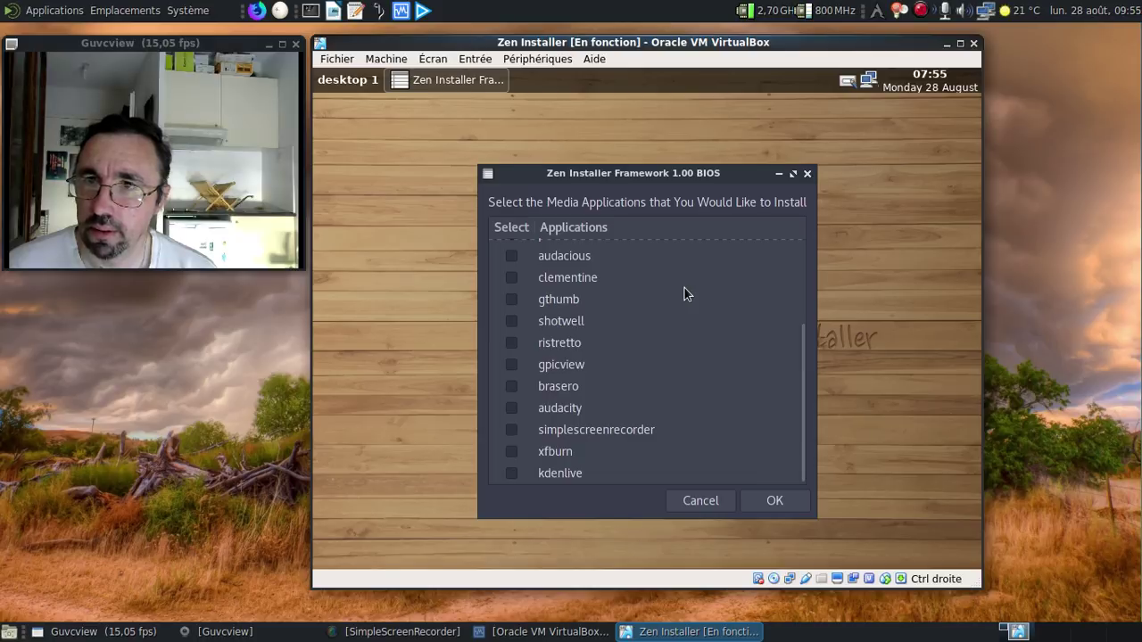
scroll(685, 295, "up", 1)
scroll(685, 294, "up", 4)
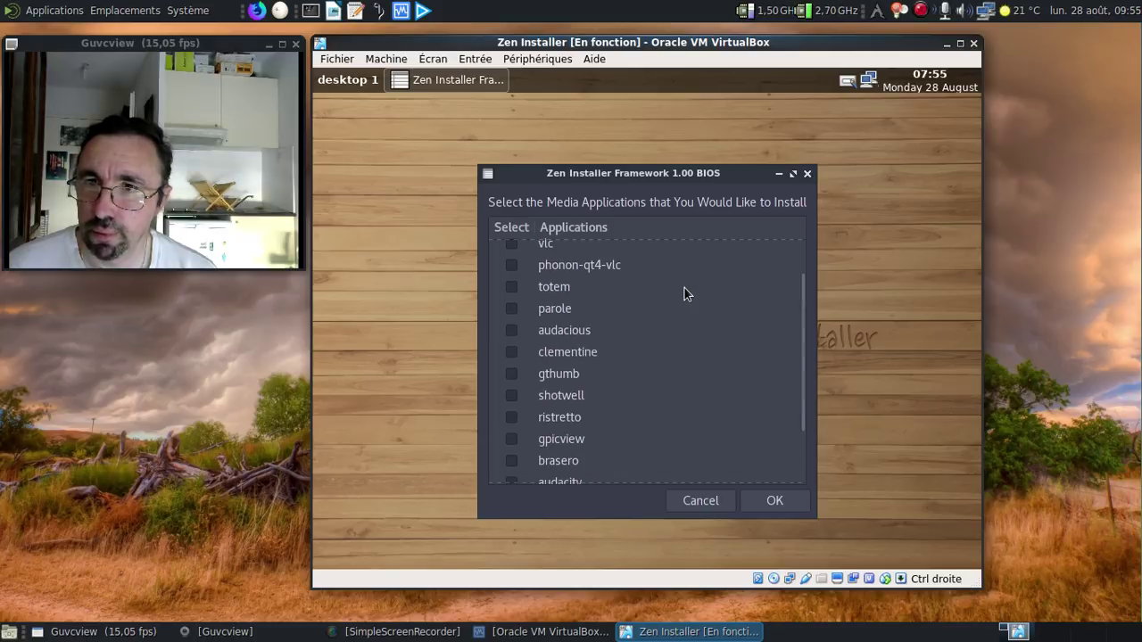
scroll(686, 295, "down", 5)
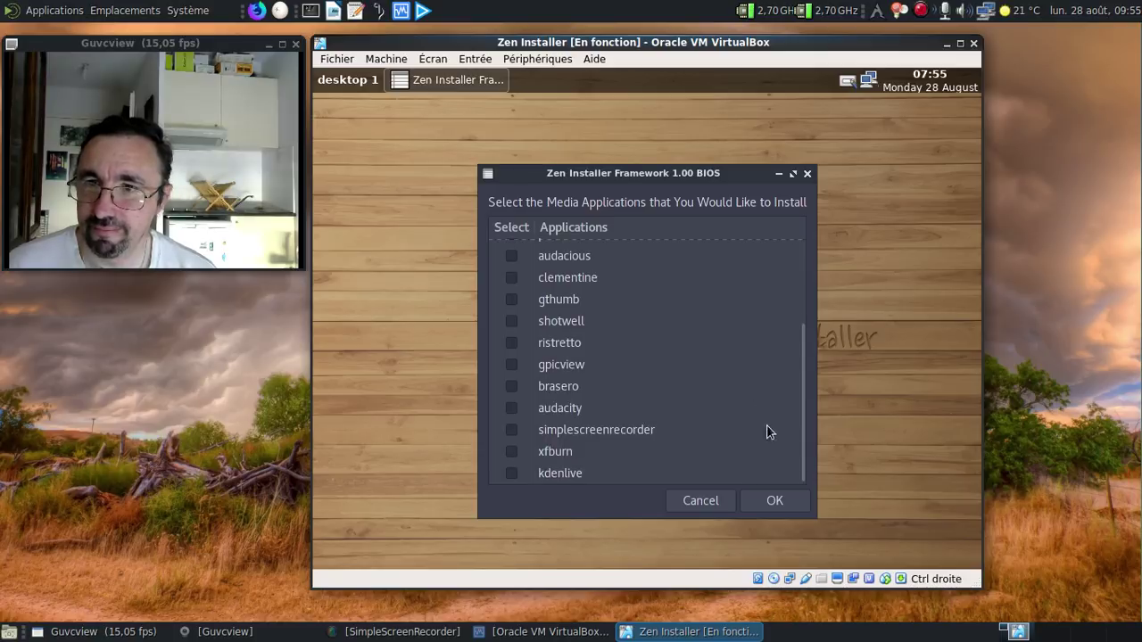
left_click(512, 451)
left_click(772, 502)
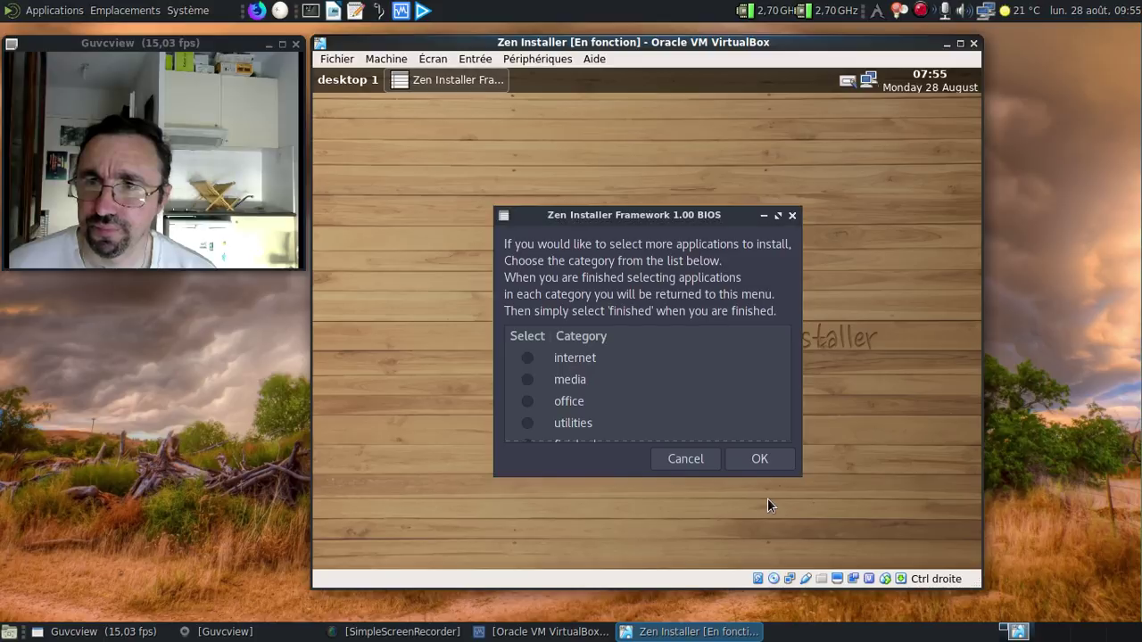
Step: Add evince from the office applications
left_click(528, 404)
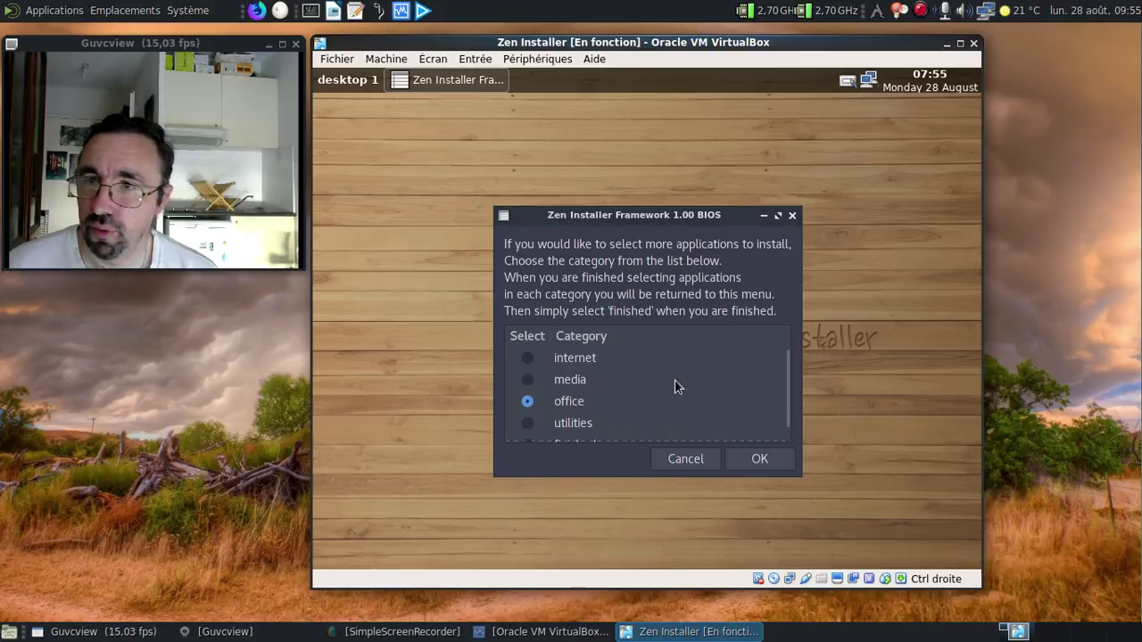
left_click(747, 457)
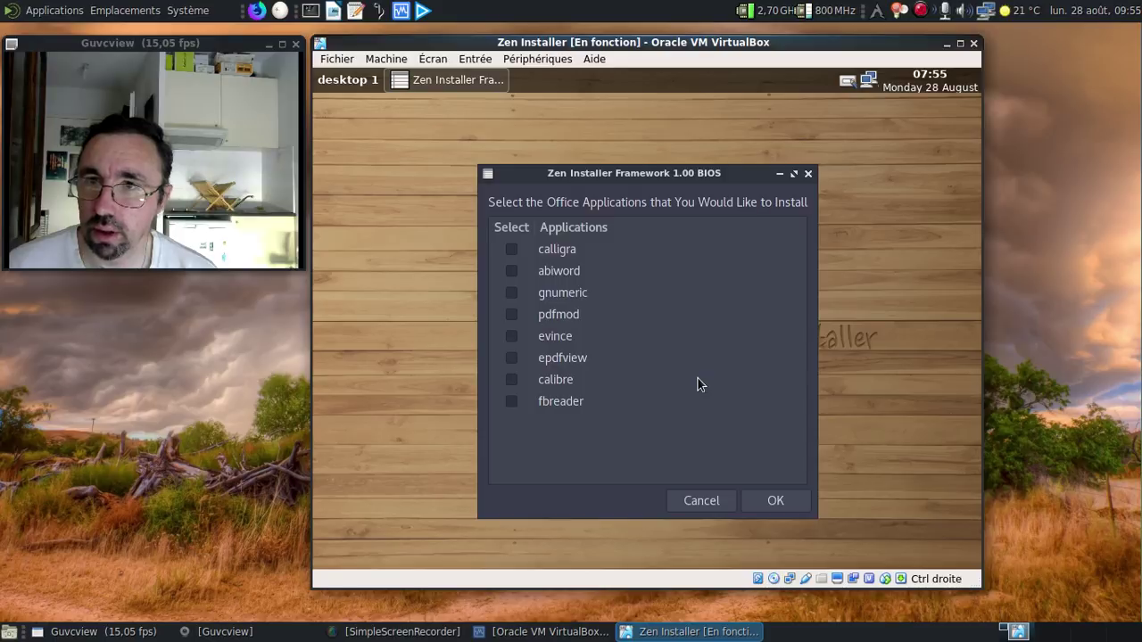
left_click(514, 339)
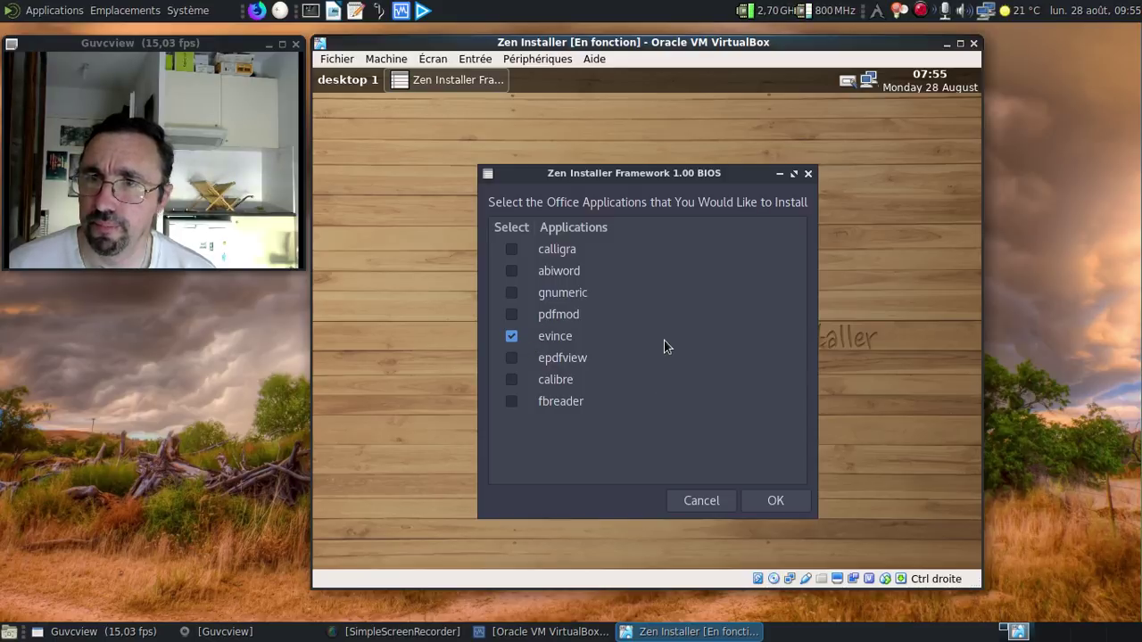
left_click(775, 502)
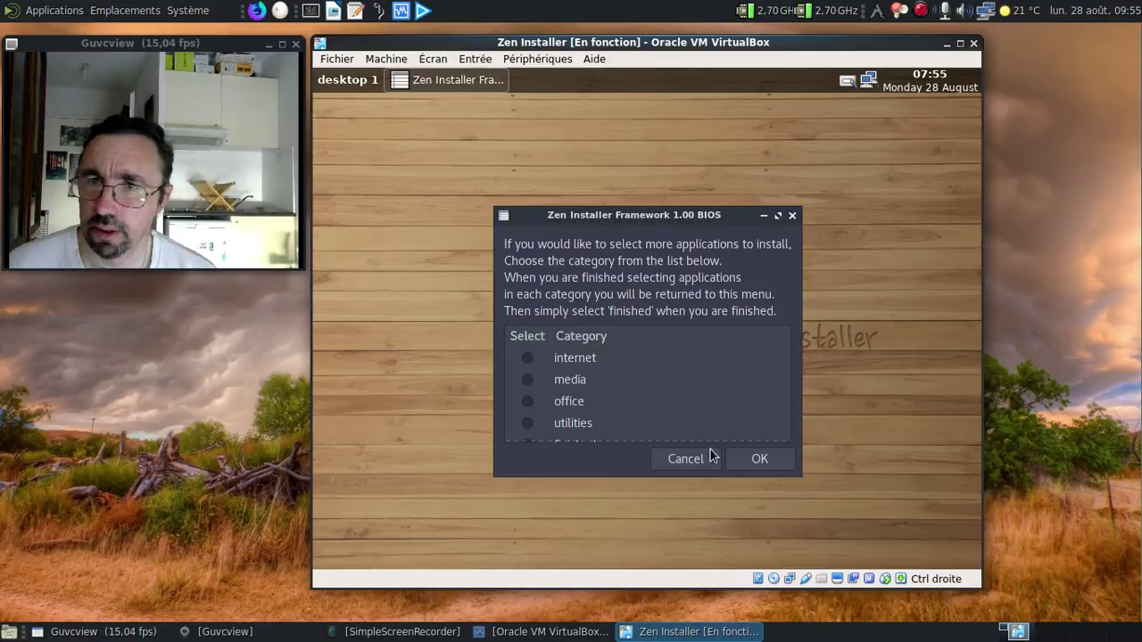
Step: Add gparted, redshift and ntfs-3g from utilities, then mark app picking finished
scroll(698, 383, "down", 1)
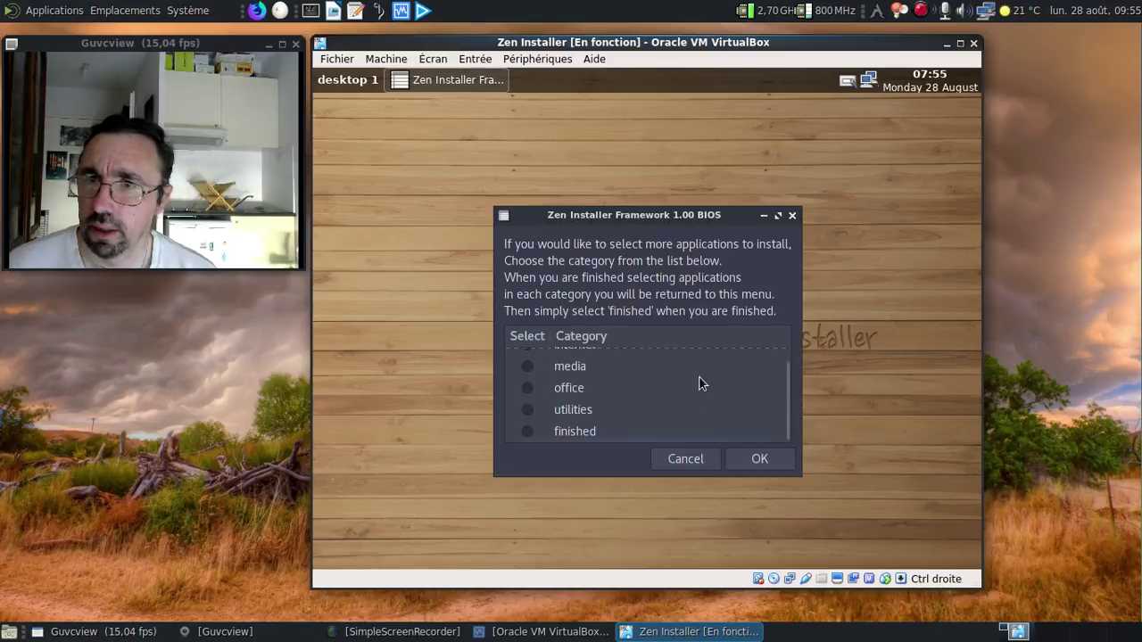
left_click(527, 409)
left_click(749, 459)
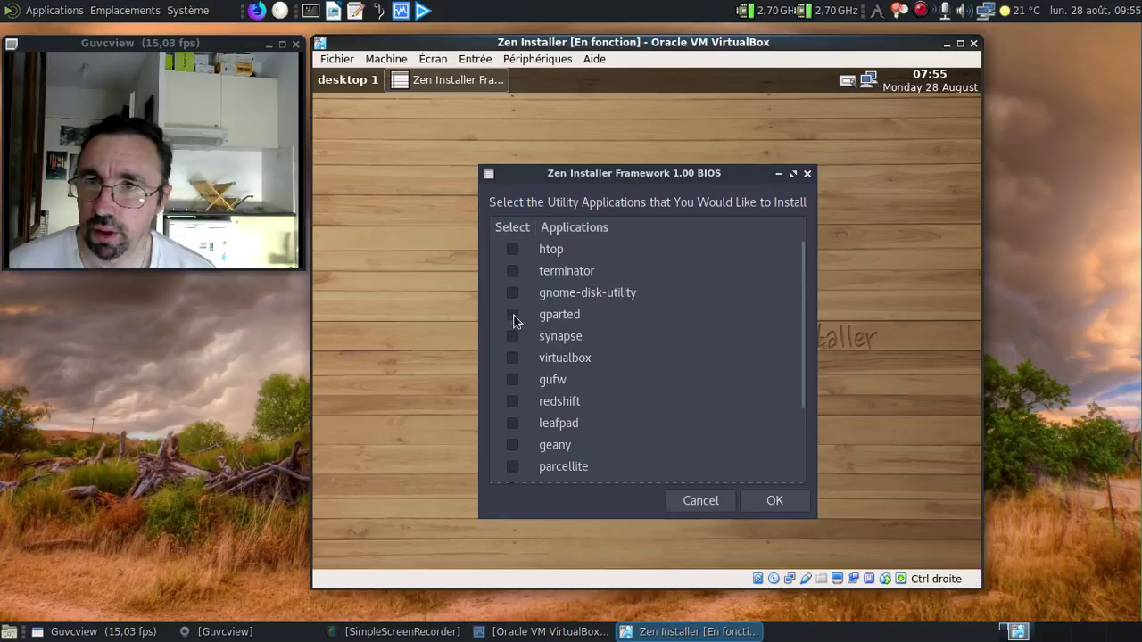
scroll(697, 326, "down", 1)
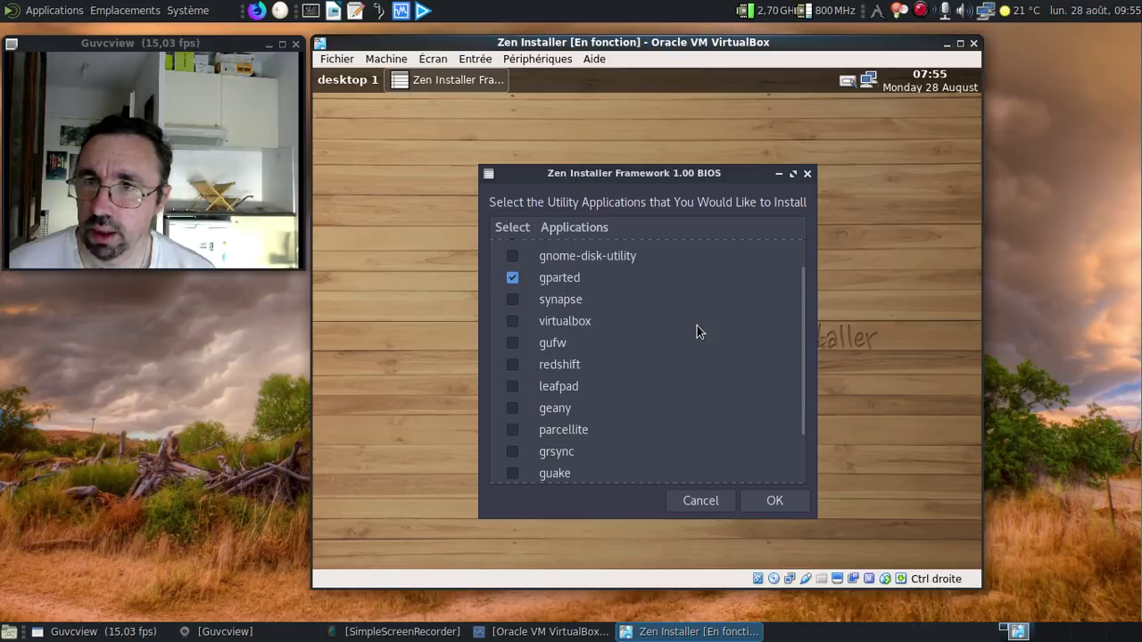
left_click(513, 365)
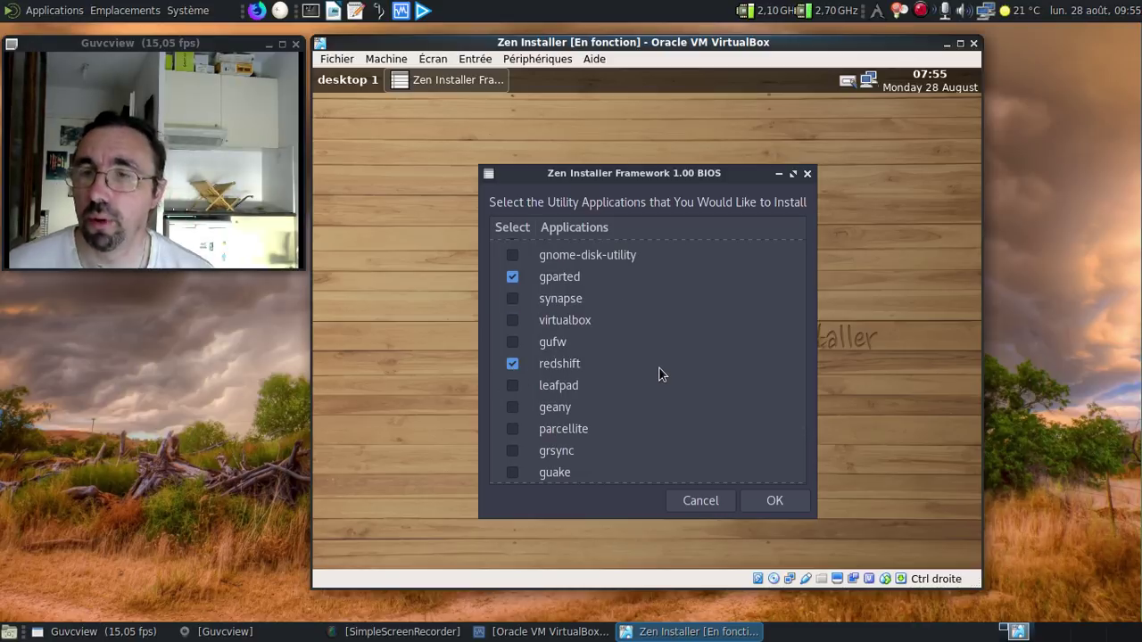
scroll(658, 366, "down", 1)
scroll(659, 367, "down", 1)
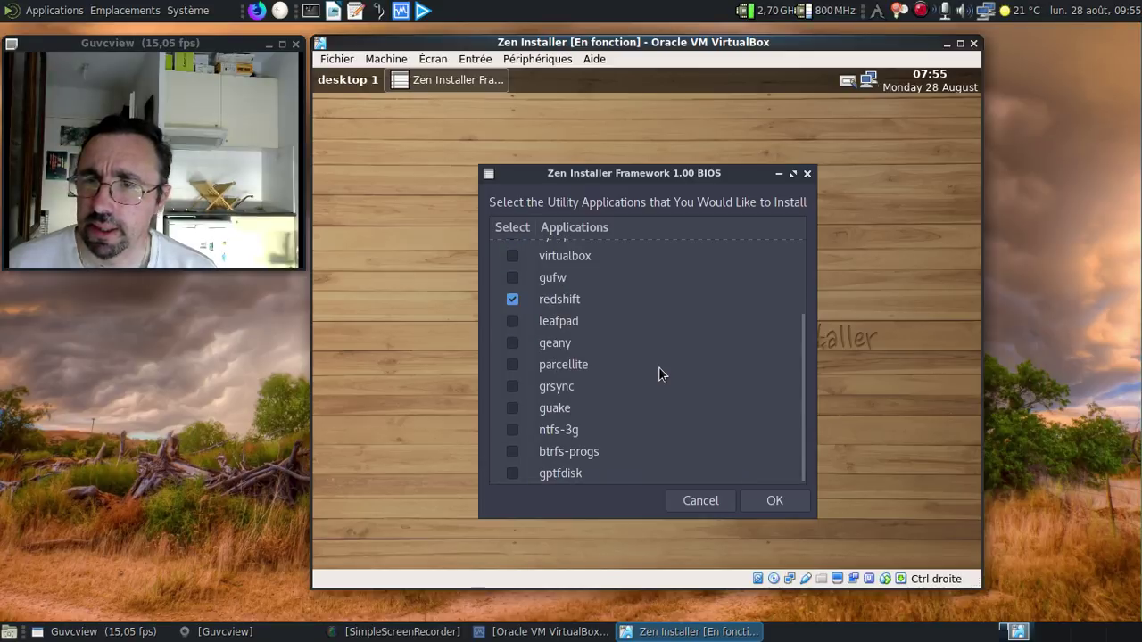
left_click(512, 430)
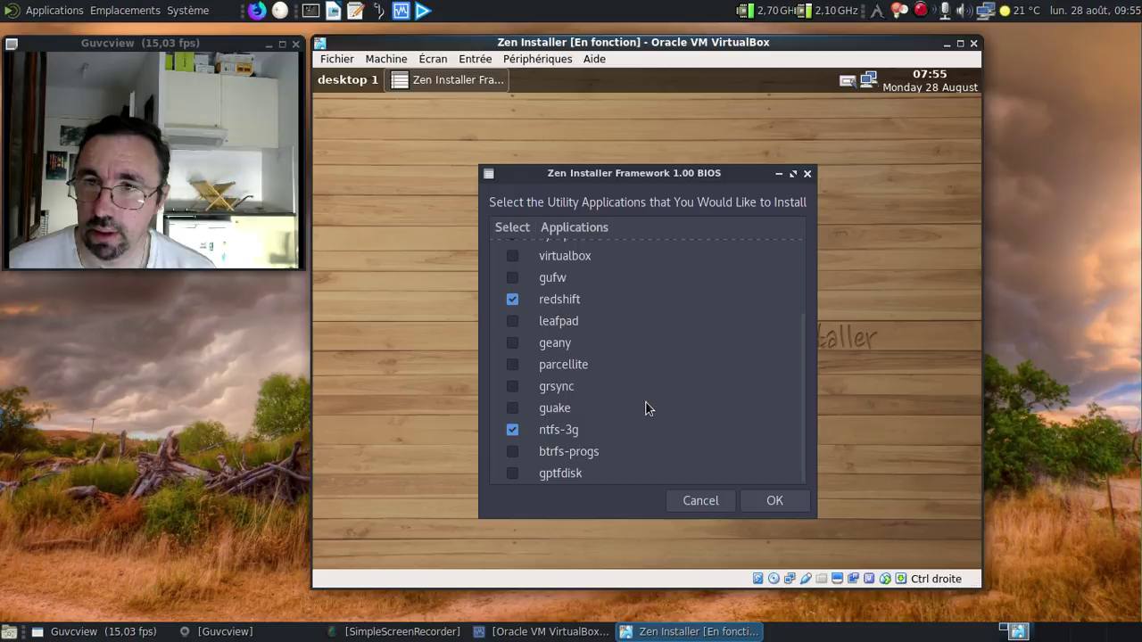
scroll(646, 403, "up", 3)
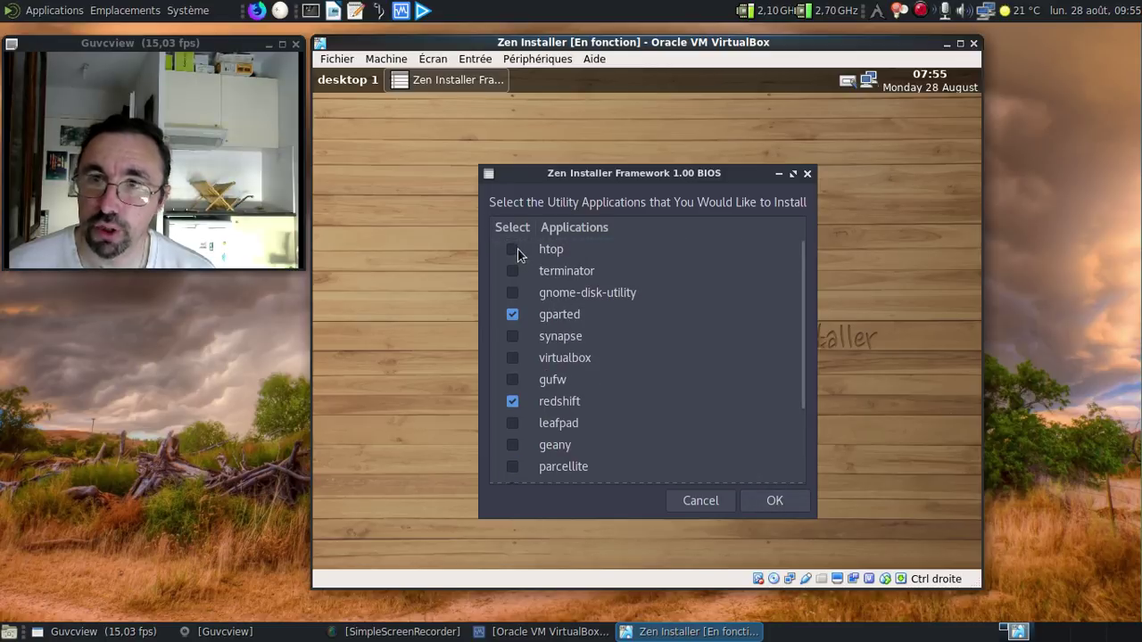
left_click(787, 496)
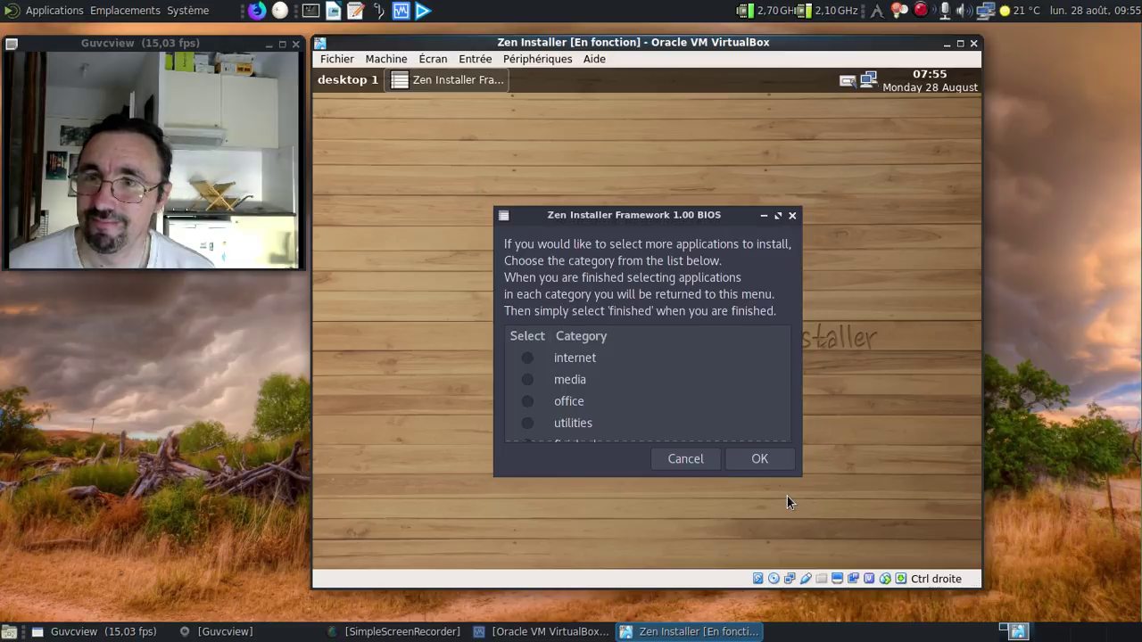
scroll(635, 358, "down", 2)
left_click(528, 431)
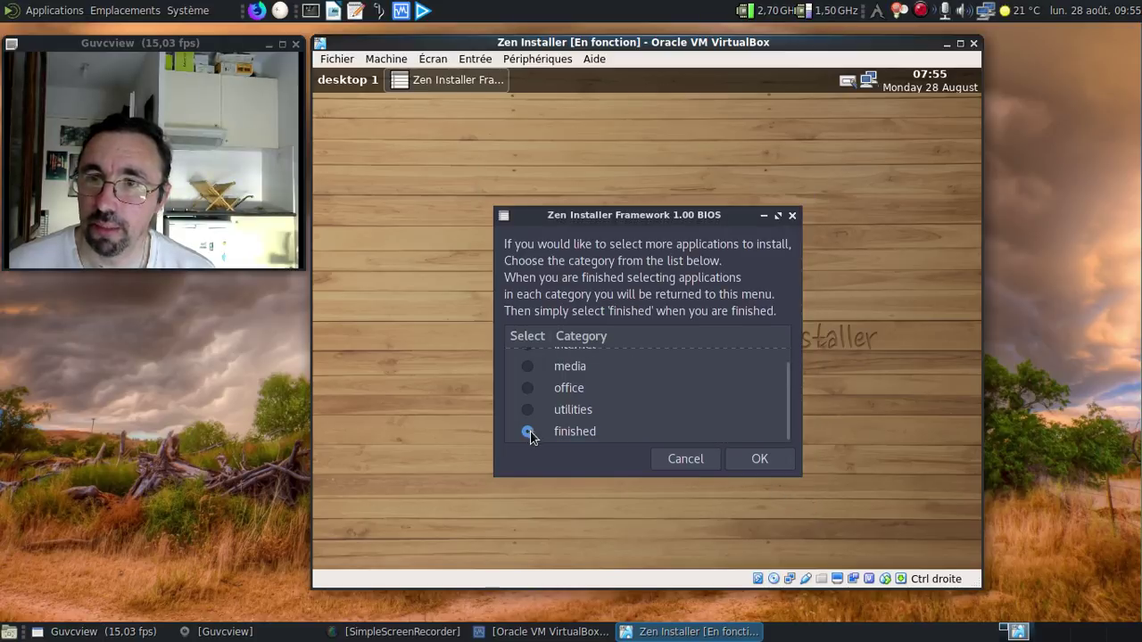
Step: Confirm the app selection, put the bootloader on /dev/sda, and begin installing
left_click(762, 461)
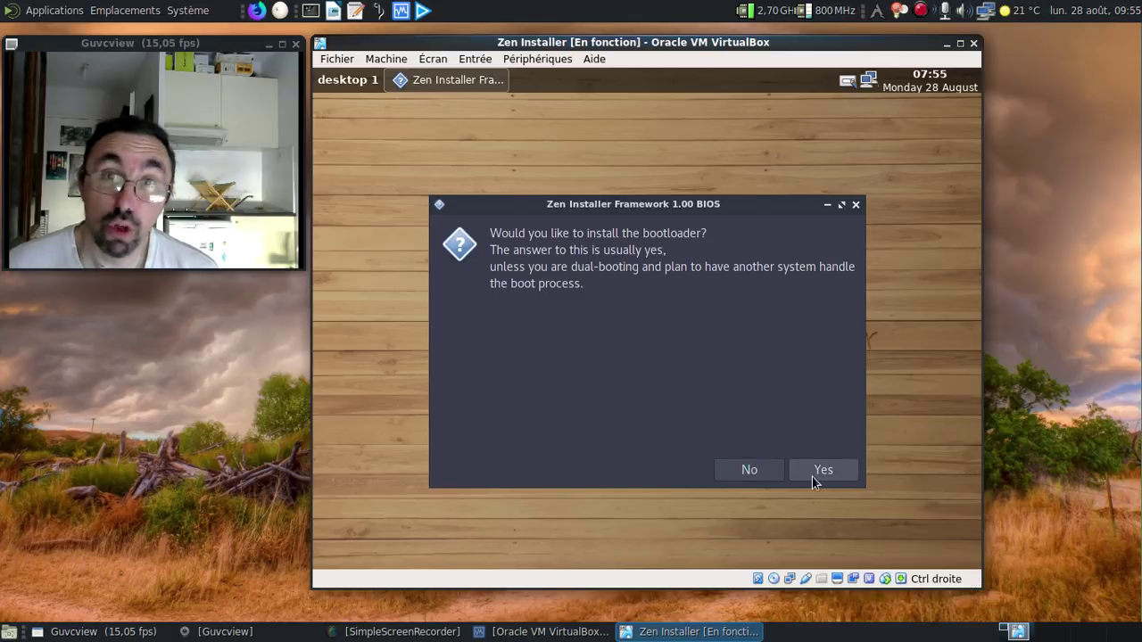
left_click(819, 470)
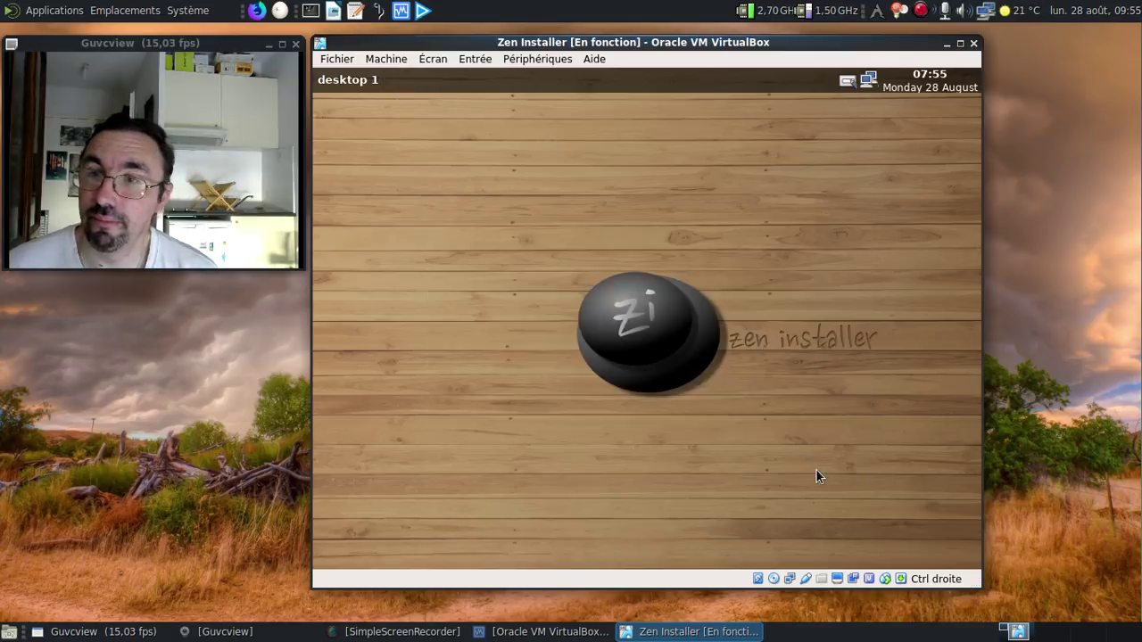
left_click(550, 334)
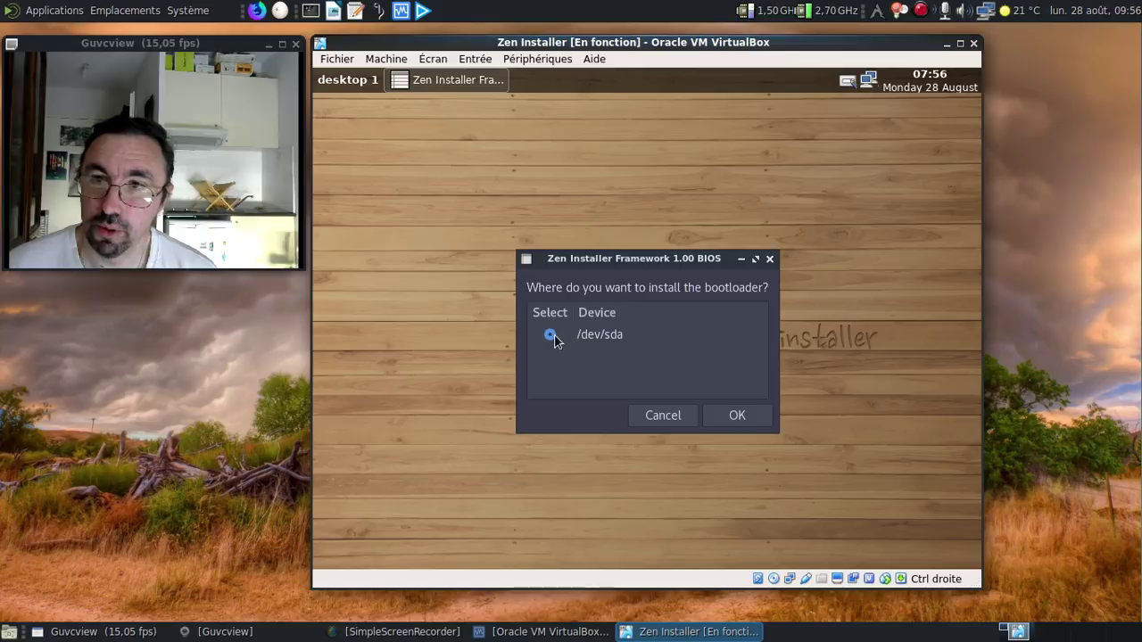
left_click(734, 415)
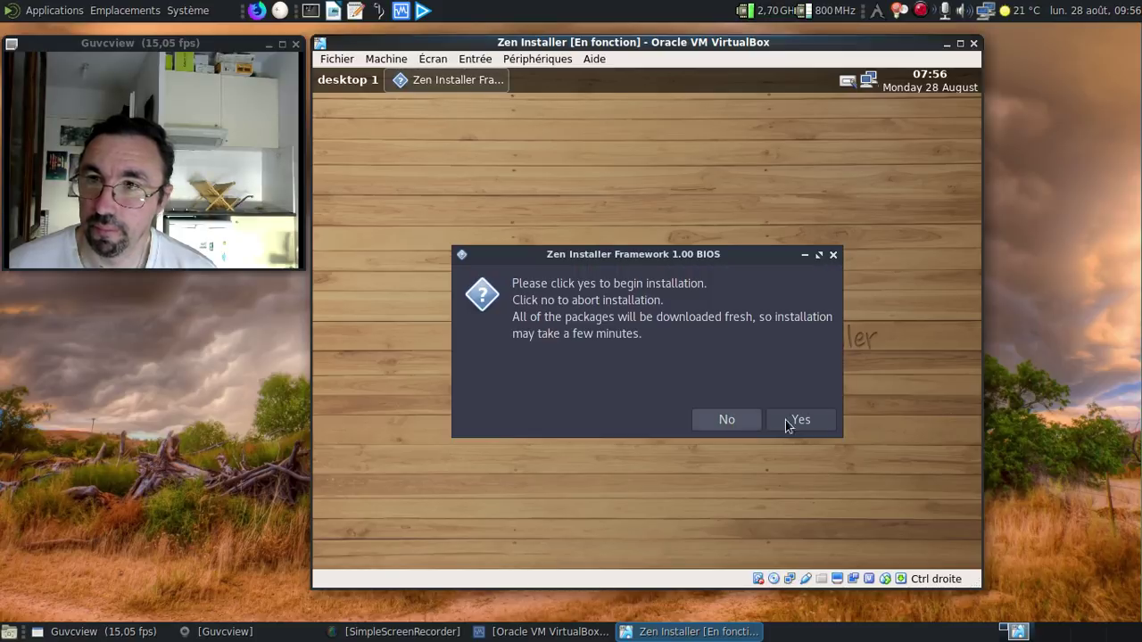
left_click(801, 420)
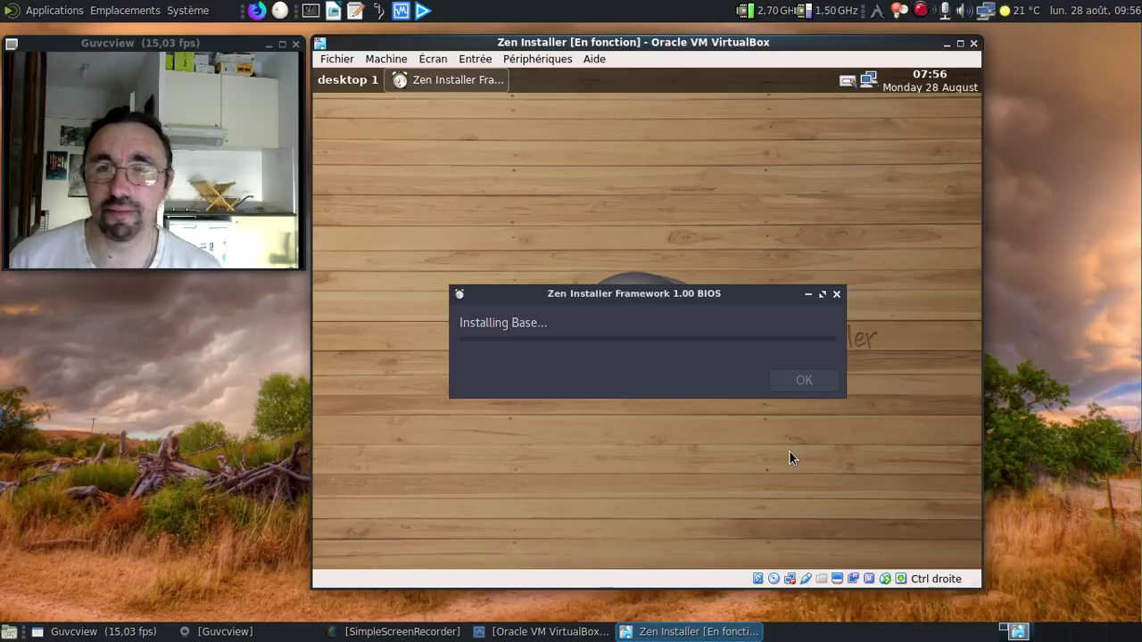
Step: Use the window's top menu while the installation runs to Installation Finished
right_click(920, 12)
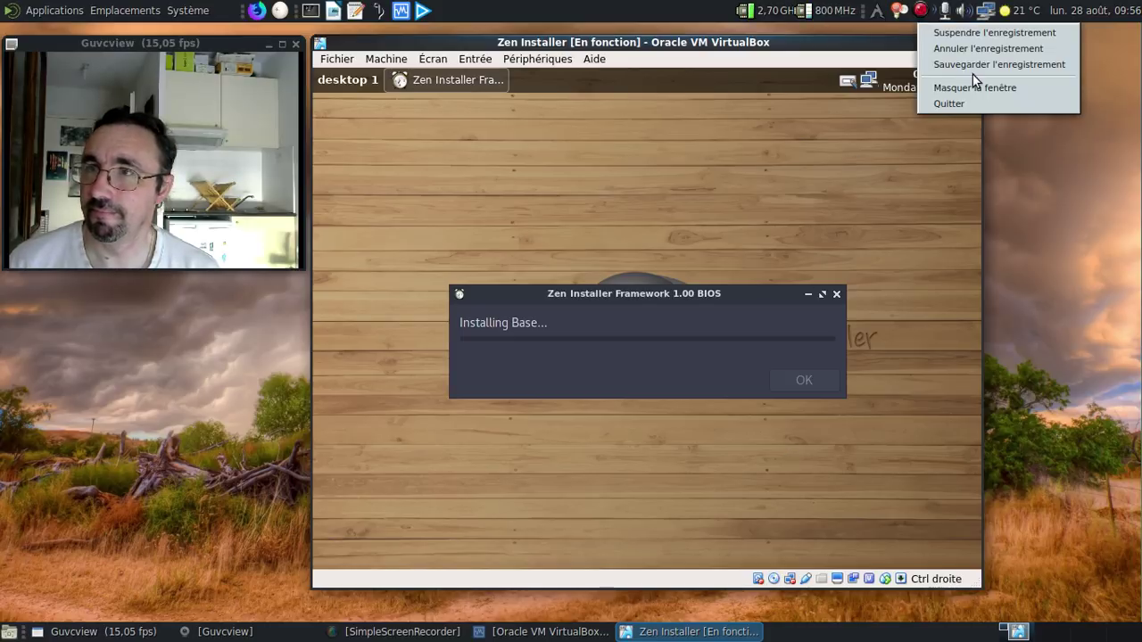
left_click(930, 32)
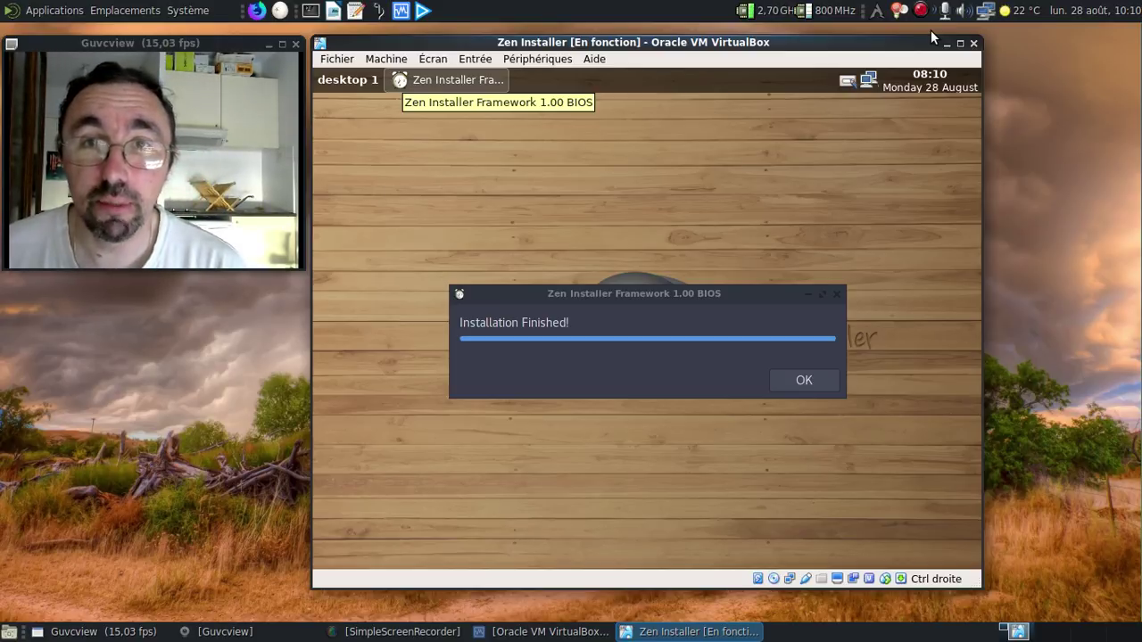
Step: Dismiss Installation Finished and choose Restart to reboot into the new system
left_click(814, 381)
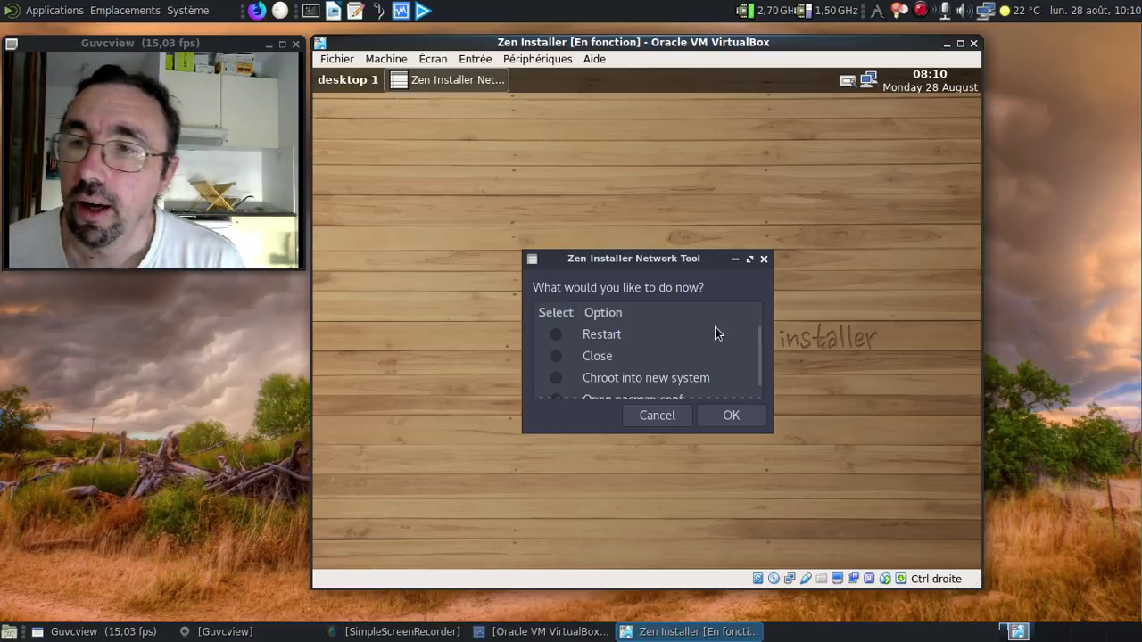
scroll(758, 358, "down", 1)
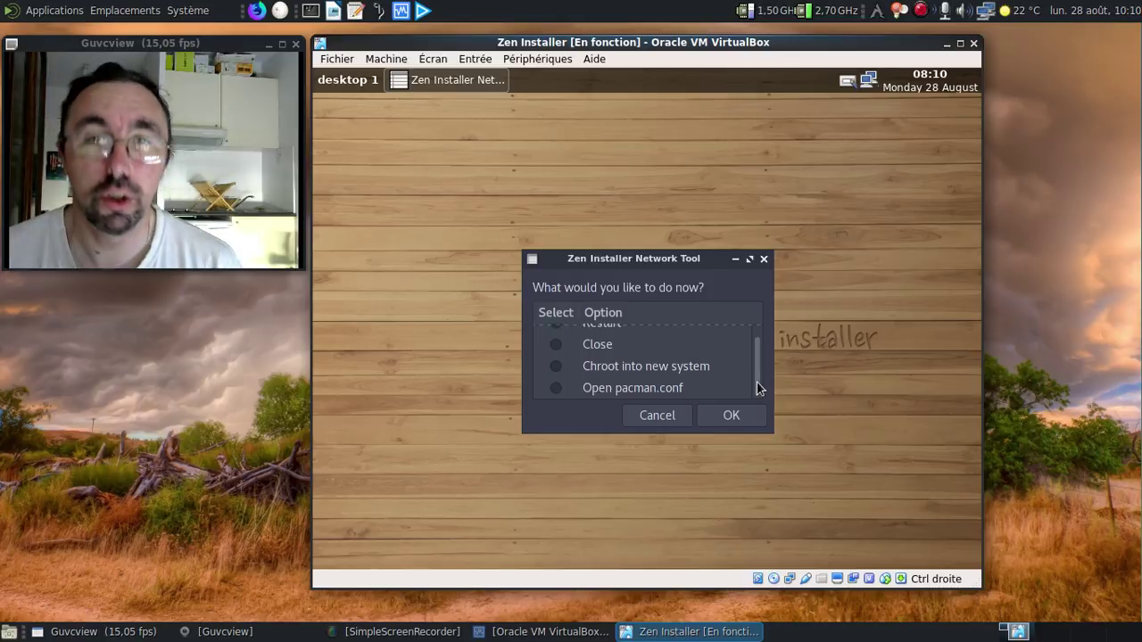
scroll(757, 381, "up", 1)
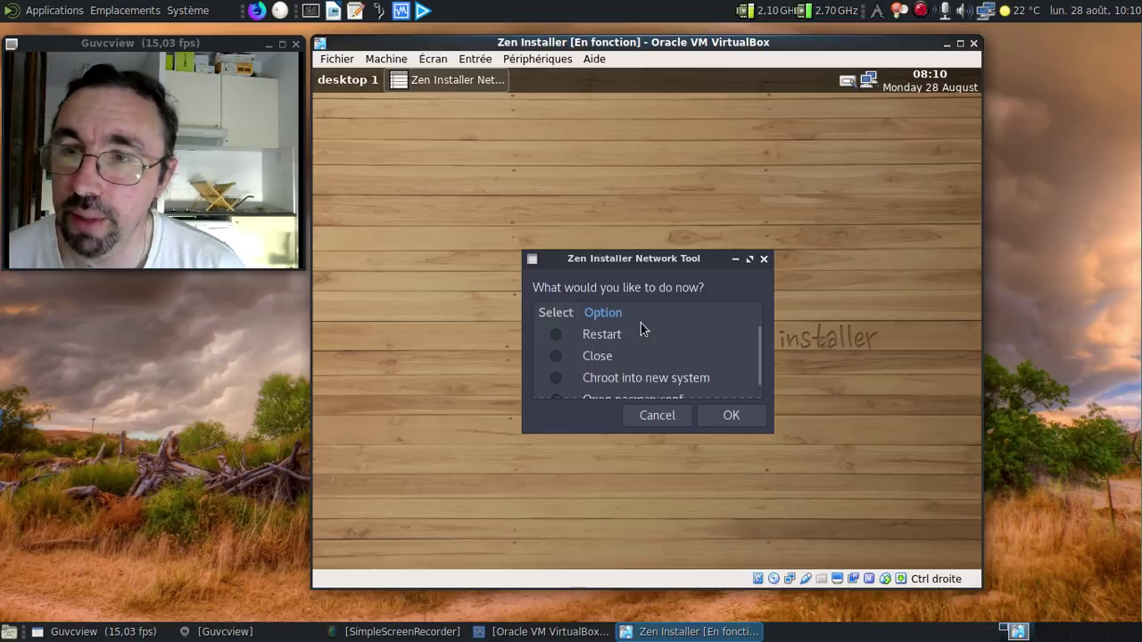
left_click(562, 335)
left_click(721, 416)
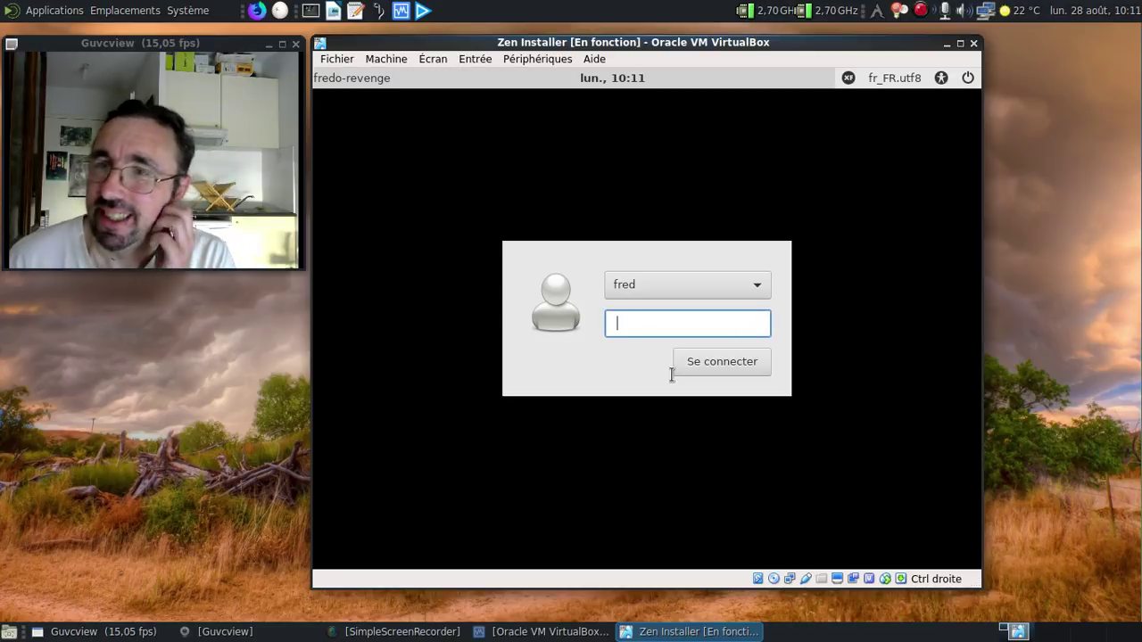
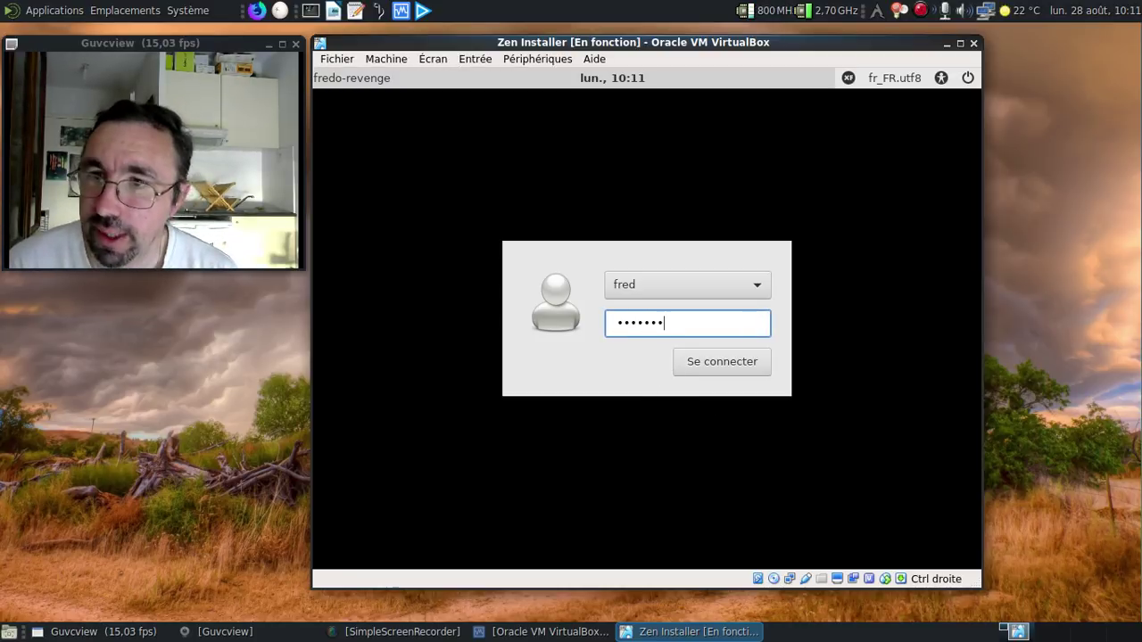
Step: Log in with the user's password and accept the default panel configuration
key("Return")
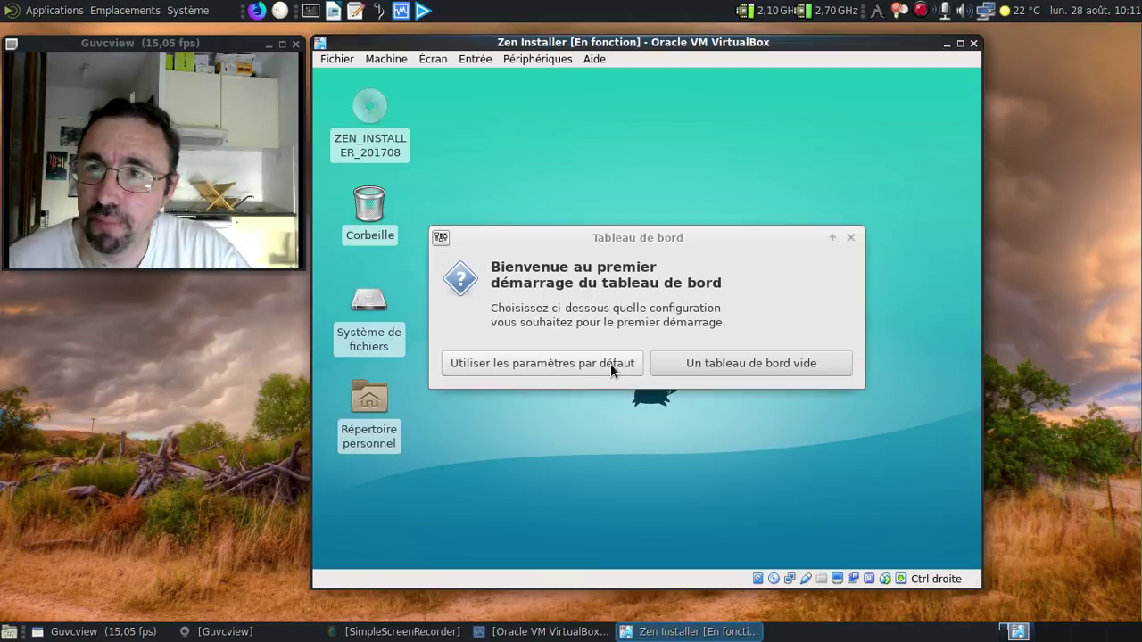
left_click(610, 363)
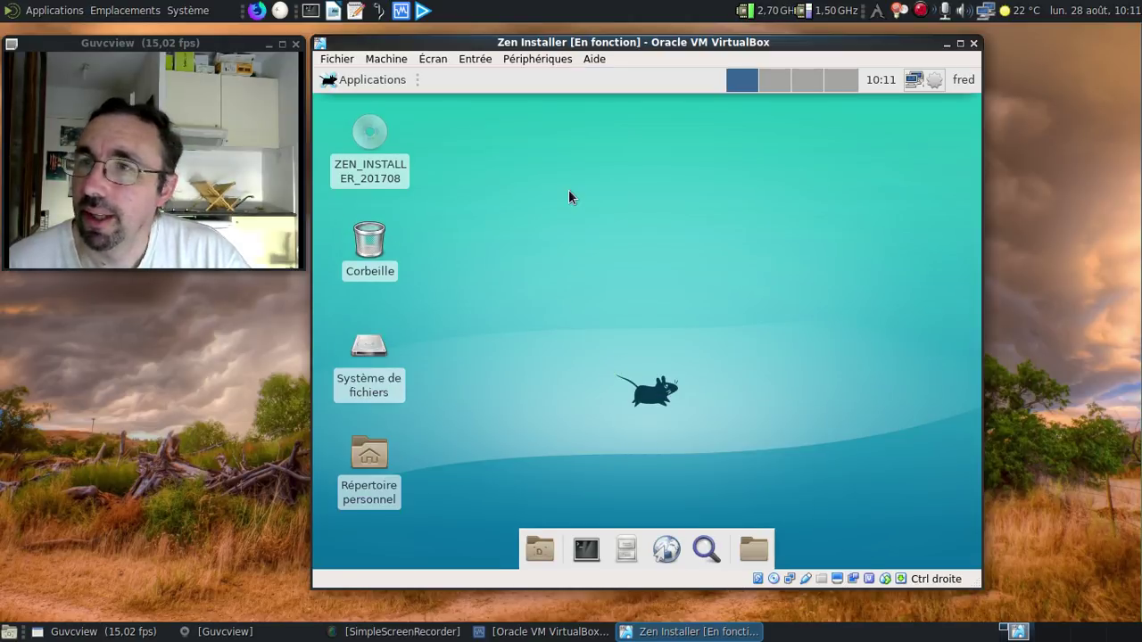
Step: Add the Mise à jour météo and PulseAudio plugins, moving volume left of the workspace switcher
right_click(680, 87)
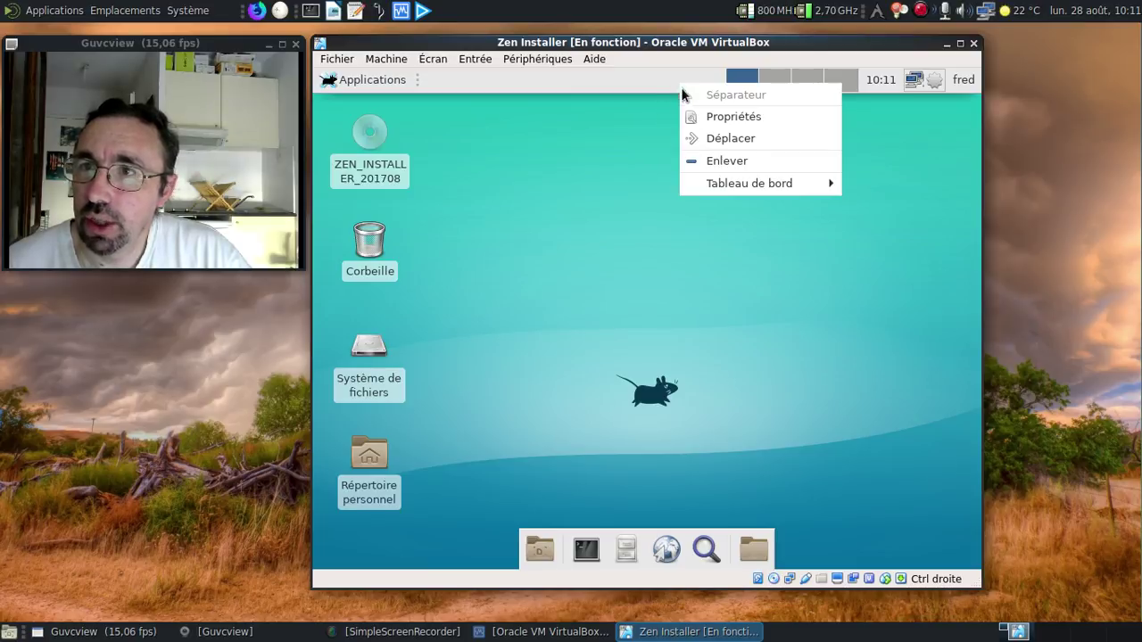
mouse_move(741, 183)
left_click(612, 184)
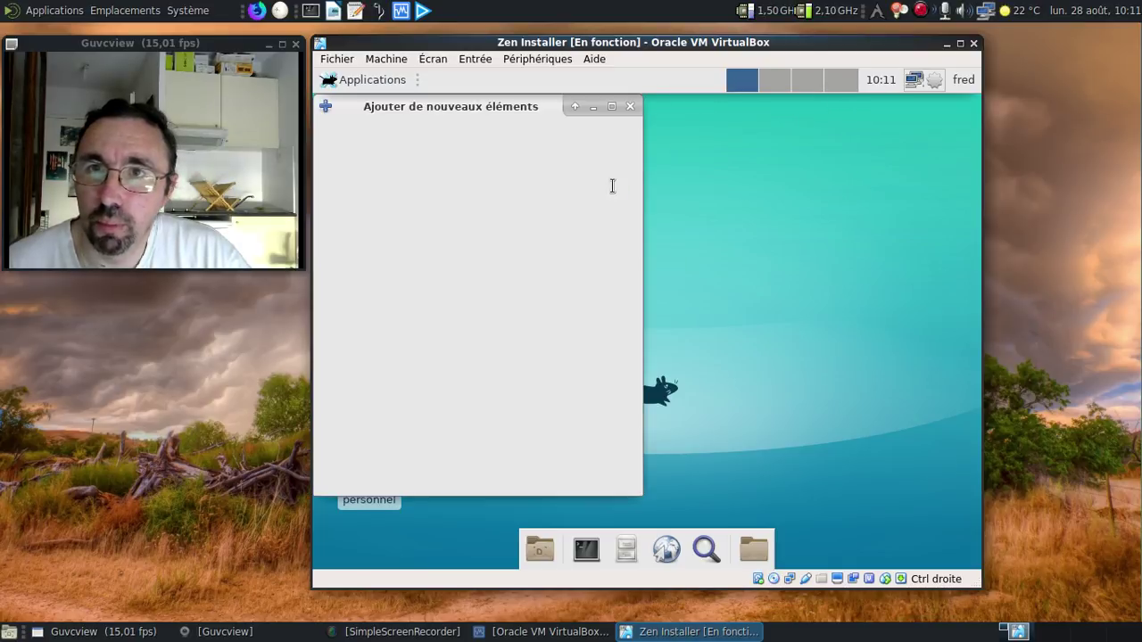
scroll(492, 298, "down", 10)
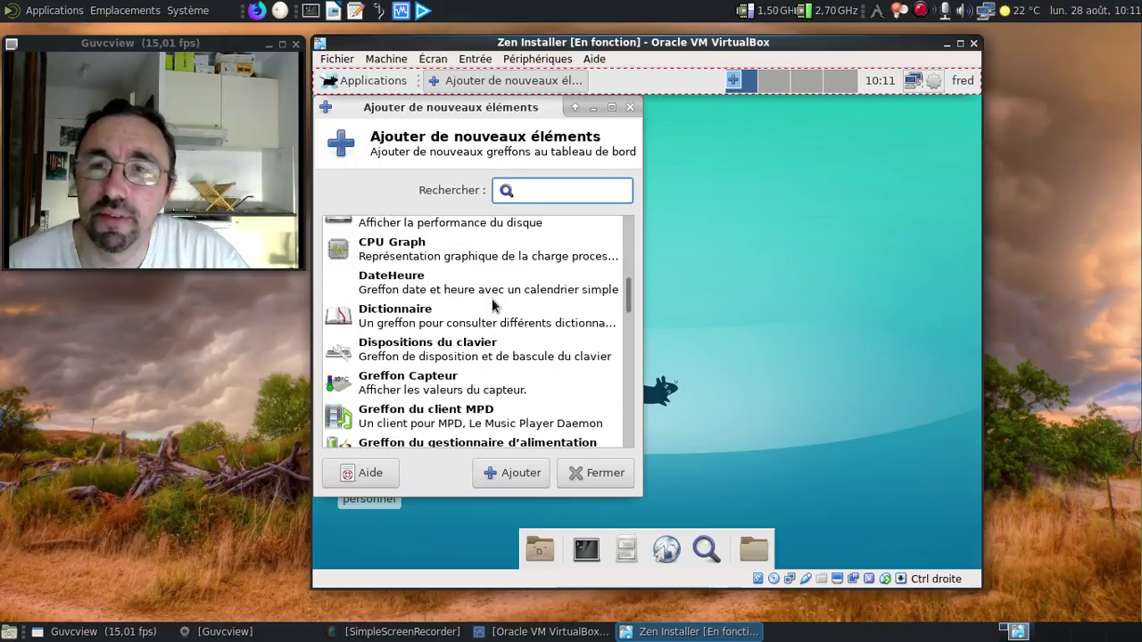
left_click(420, 395)
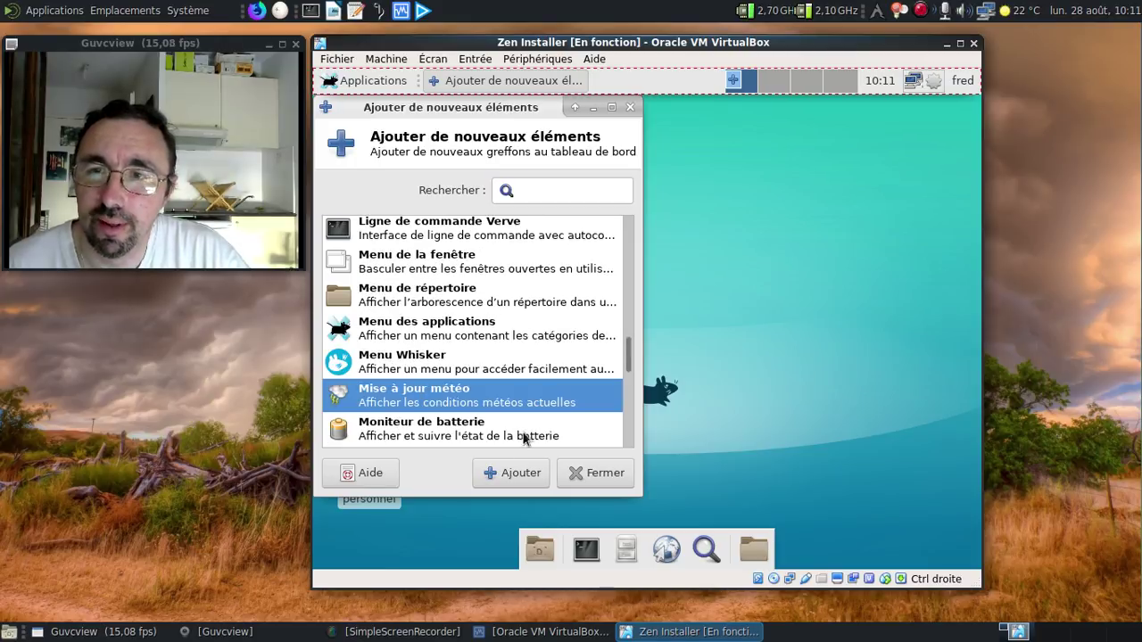
left_click(515, 474)
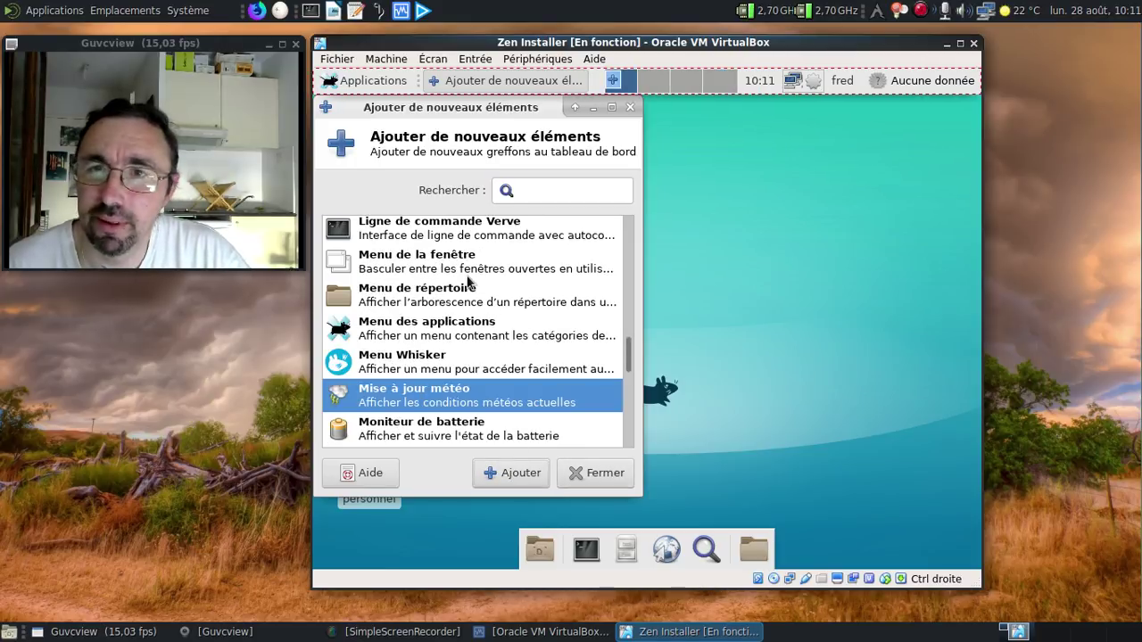
scroll(470, 282, "up", 3)
left_click(426, 277)
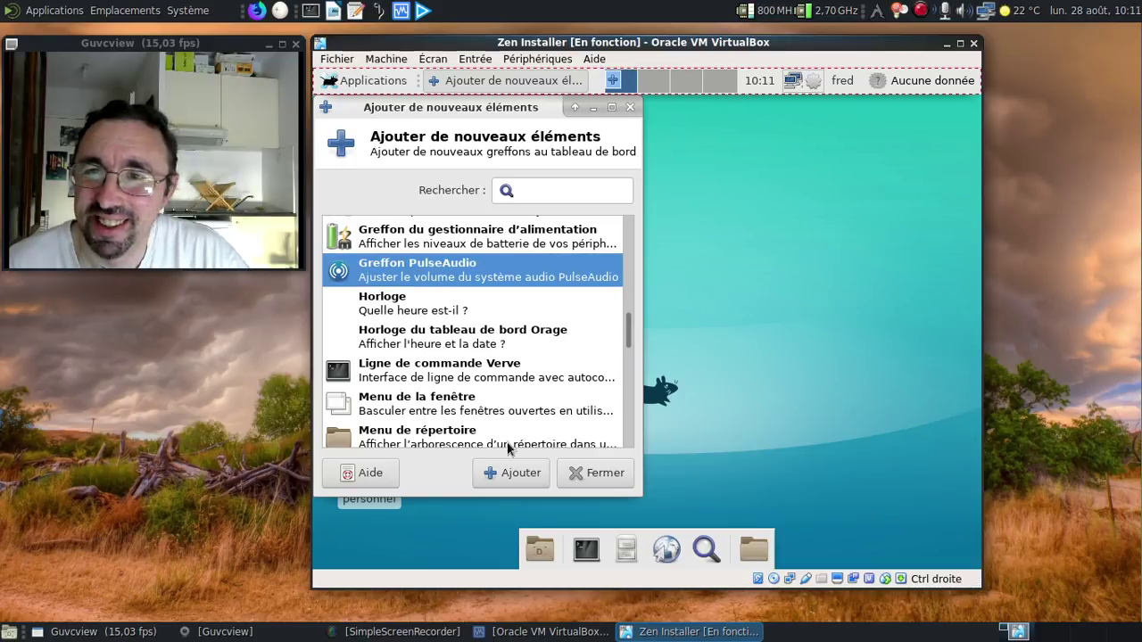
left_click(500, 473)
left_click(595, 473)
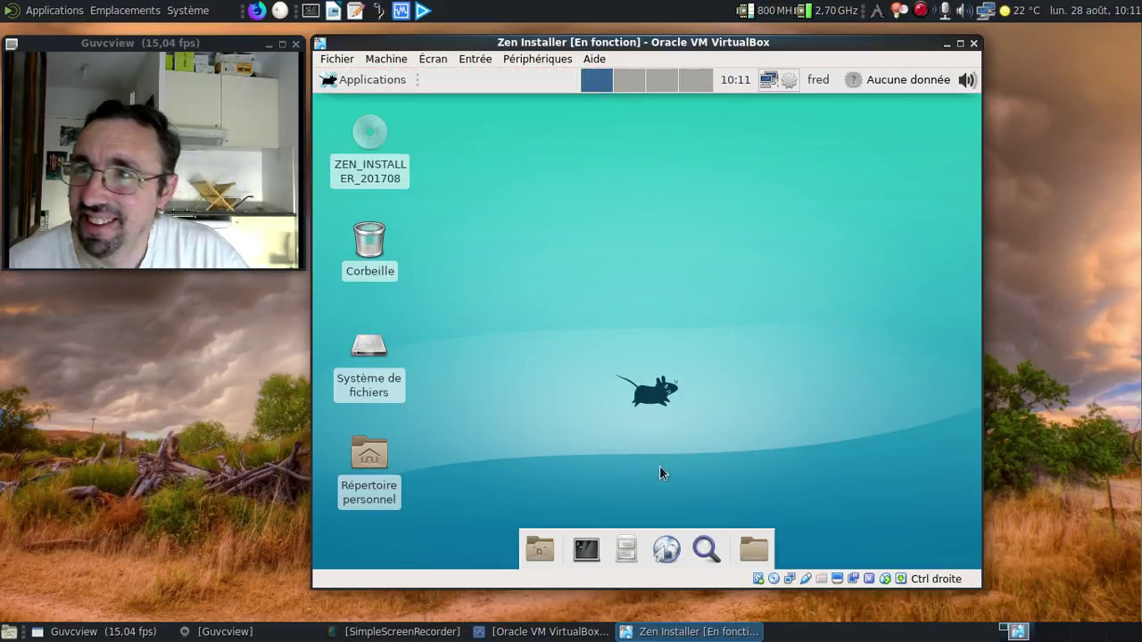
right_click(968, 87)
left_click(829, 169)
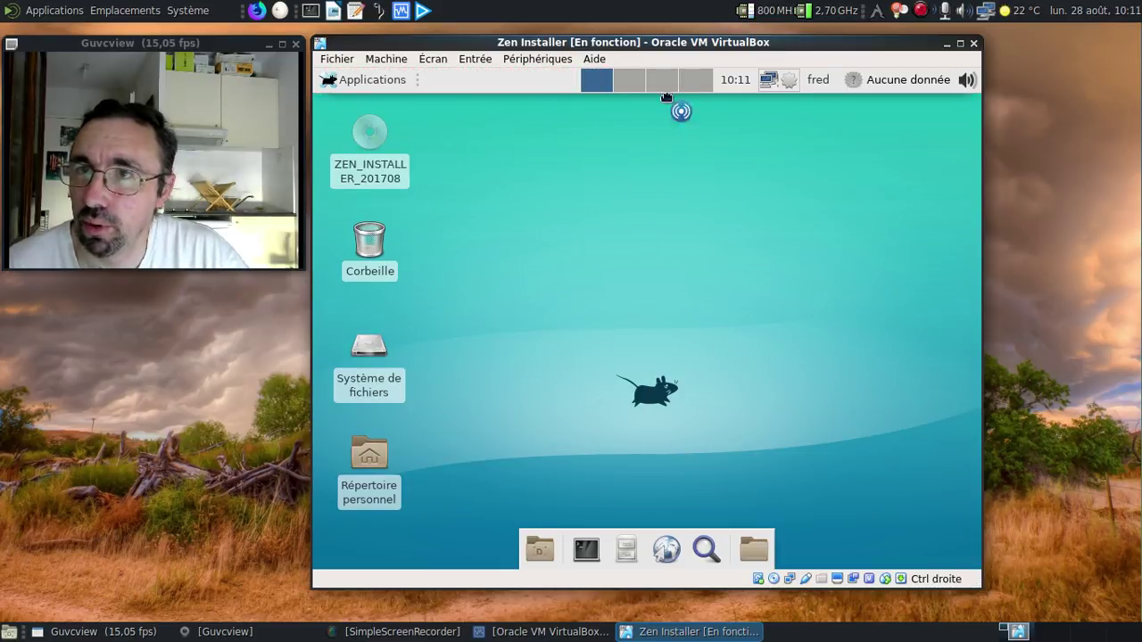
left_click(582, 90)
Step: Remove the DV and VV labels from the weather ticker, leaving only temperature
right_click(905, 85)
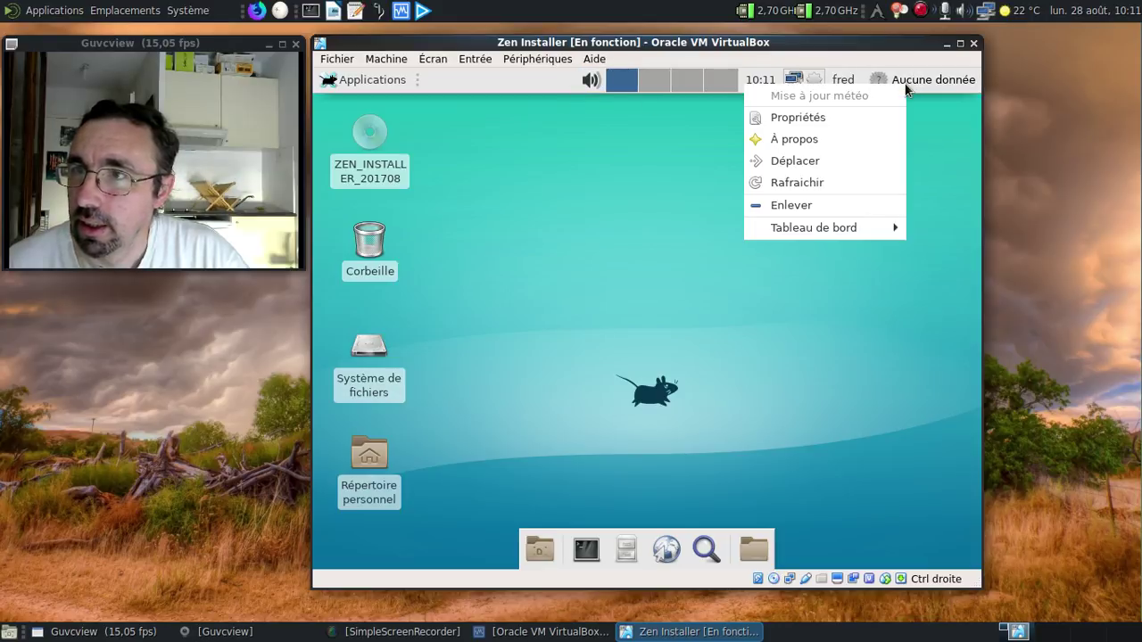
left_click(865, 112)
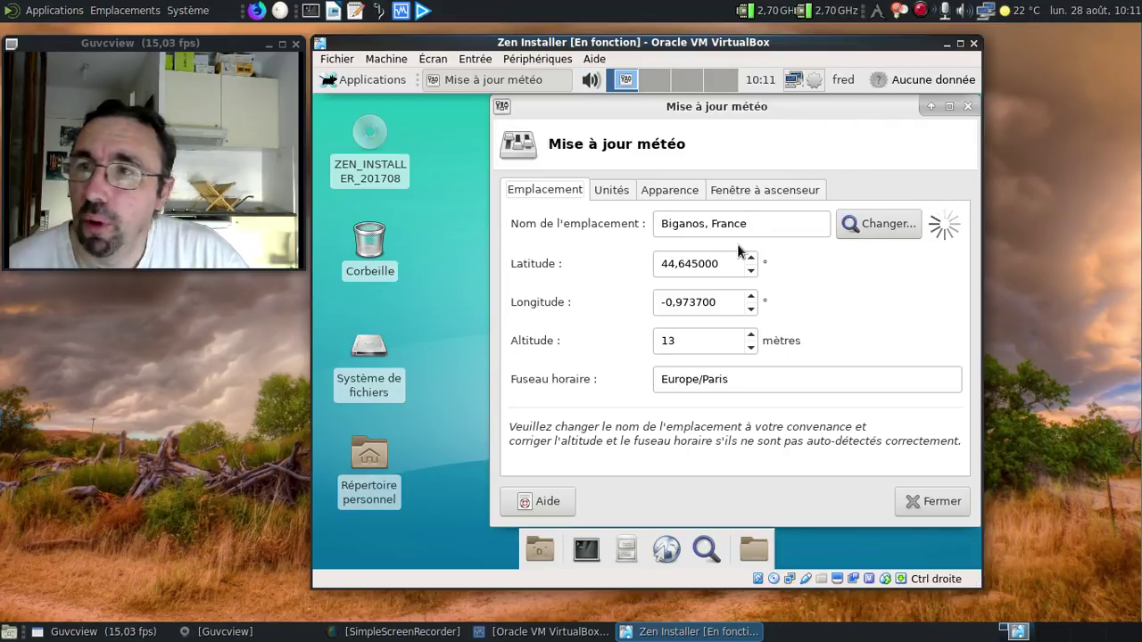
left_click(607, 191)
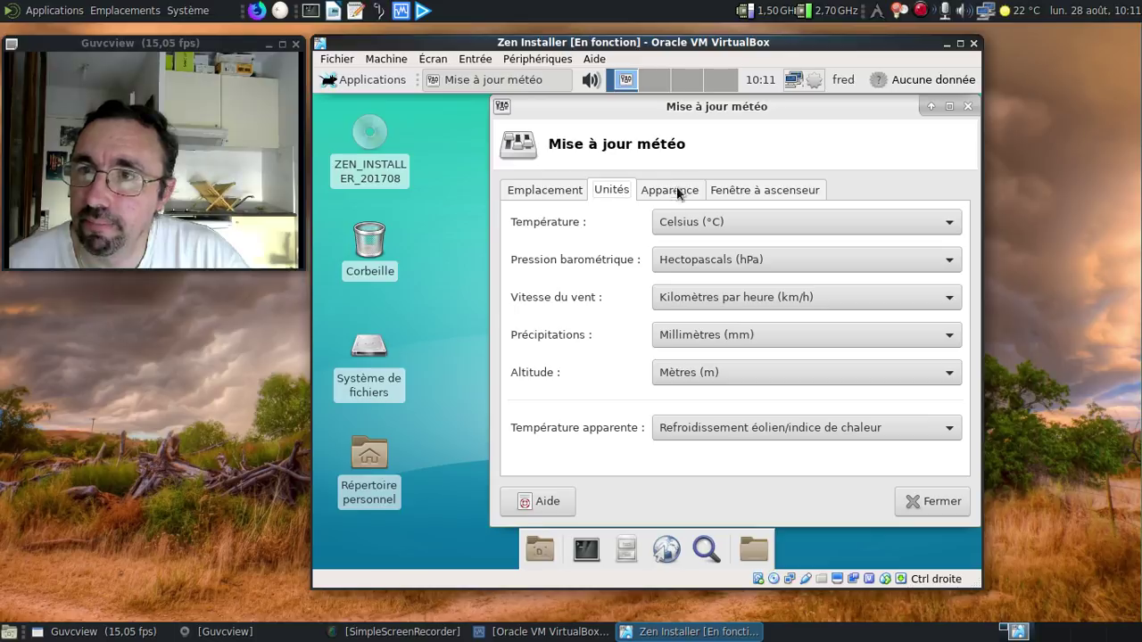
left_click(714, 192)
left_click(580, 371)
left_click(919, 337)
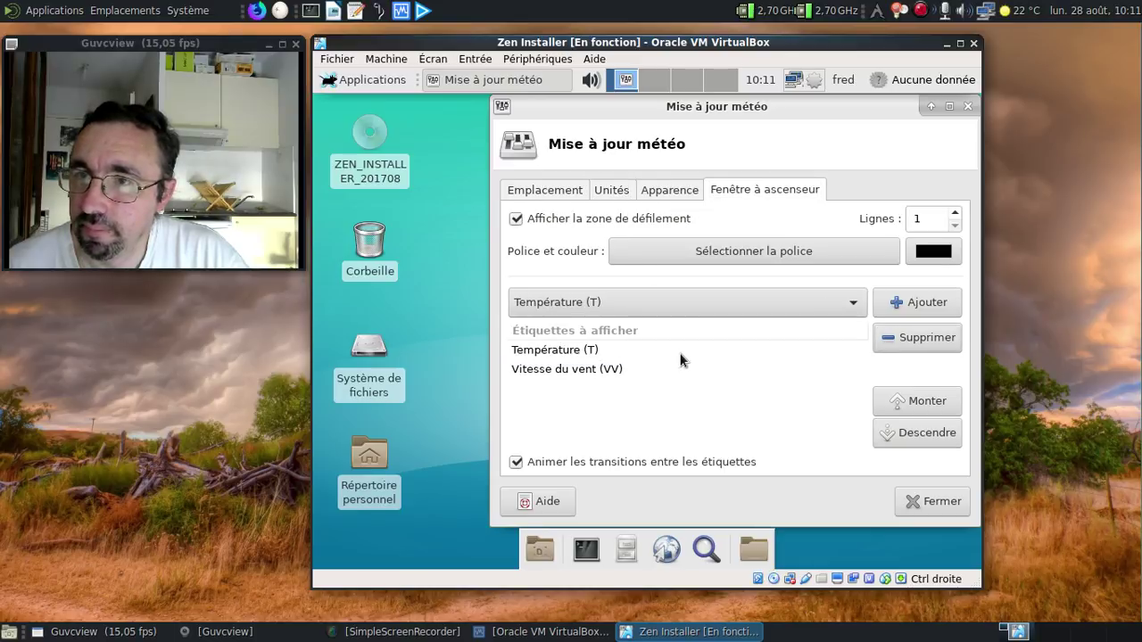
left_click(651, 368)
left_click(914, 338)
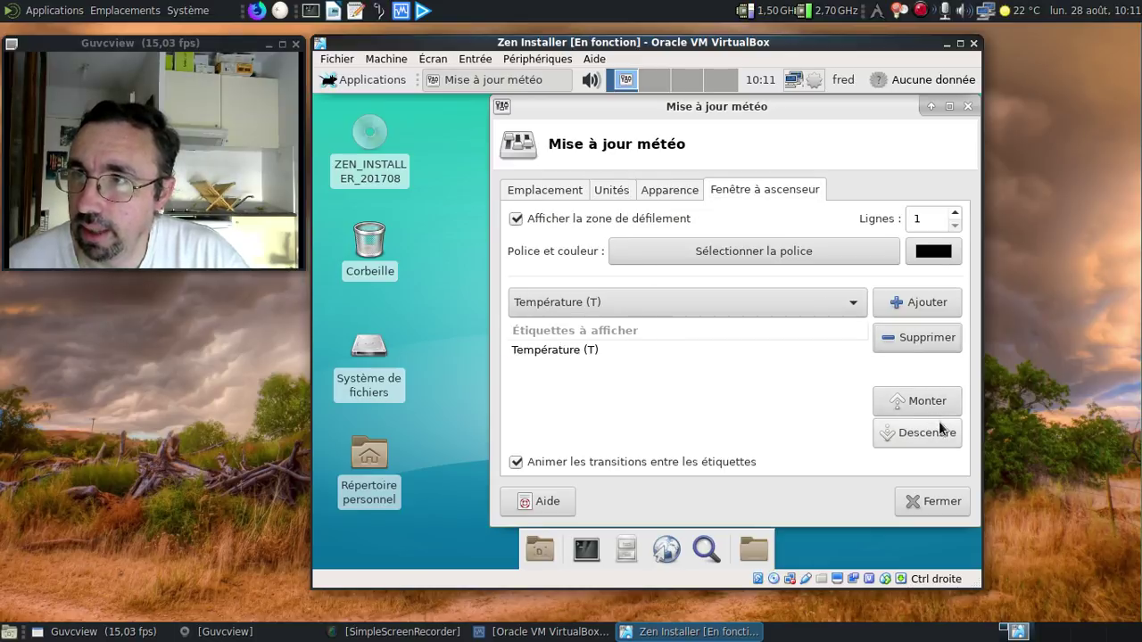
left_click(935, 505)
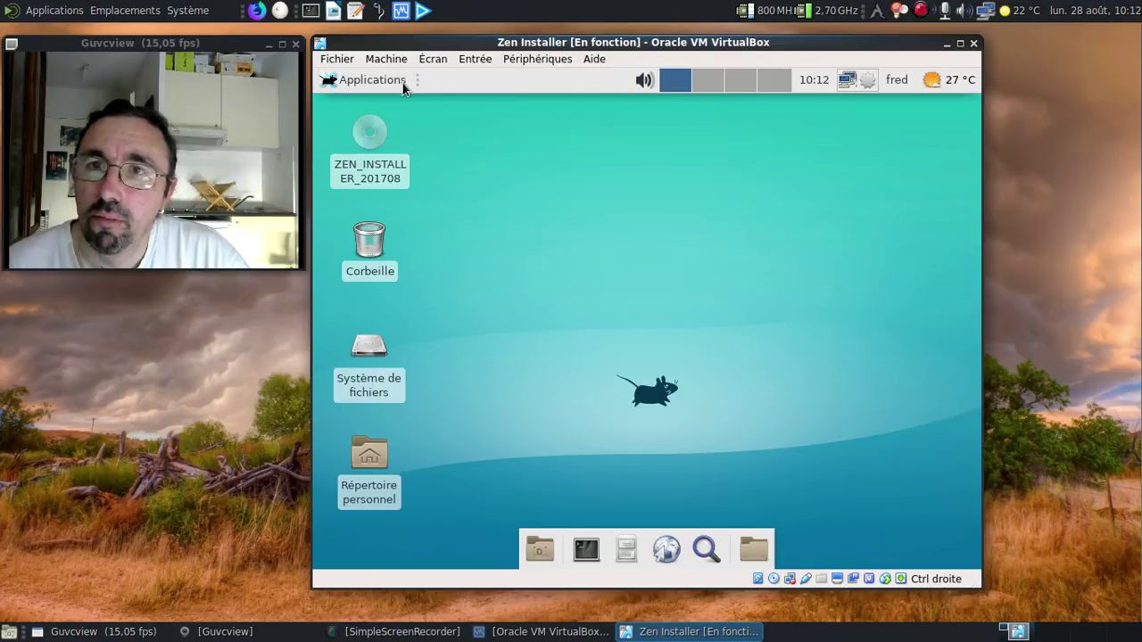
right_click(476, 78)
mouse_move(566, 182)
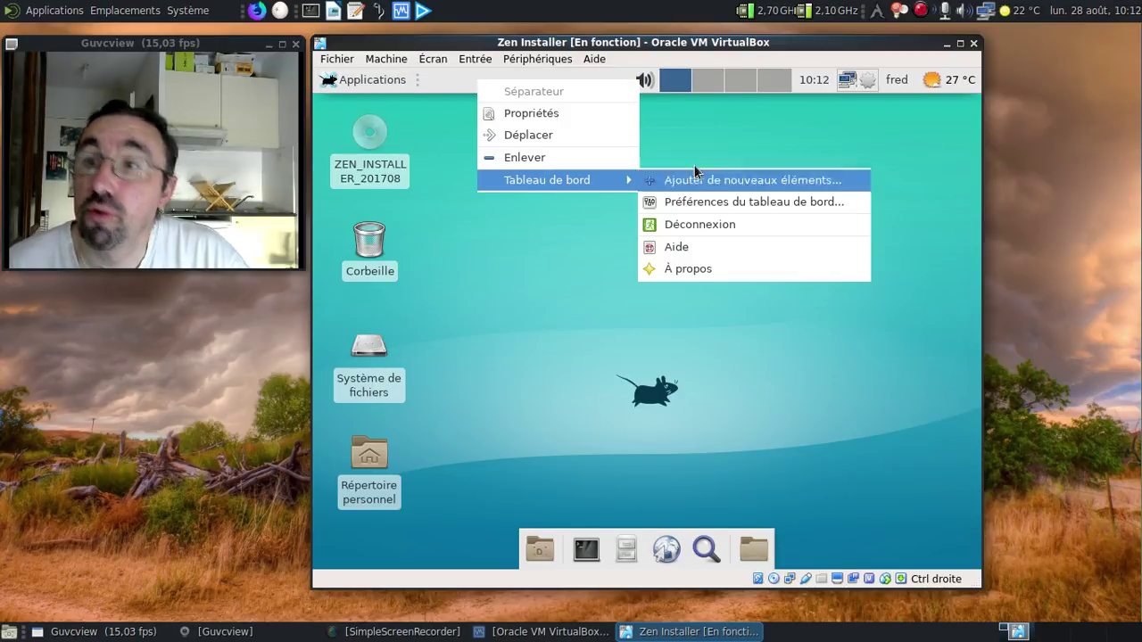
left_click(713, 181)
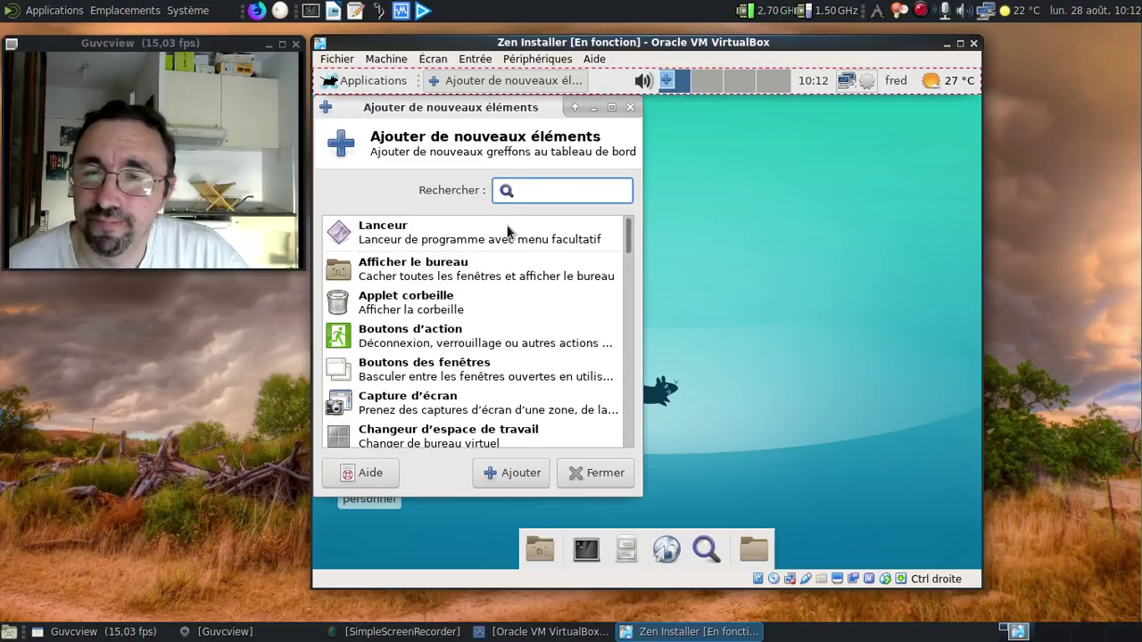
scroll(509, 230, "down", 5)
scroll(500, 258, "down", 10)
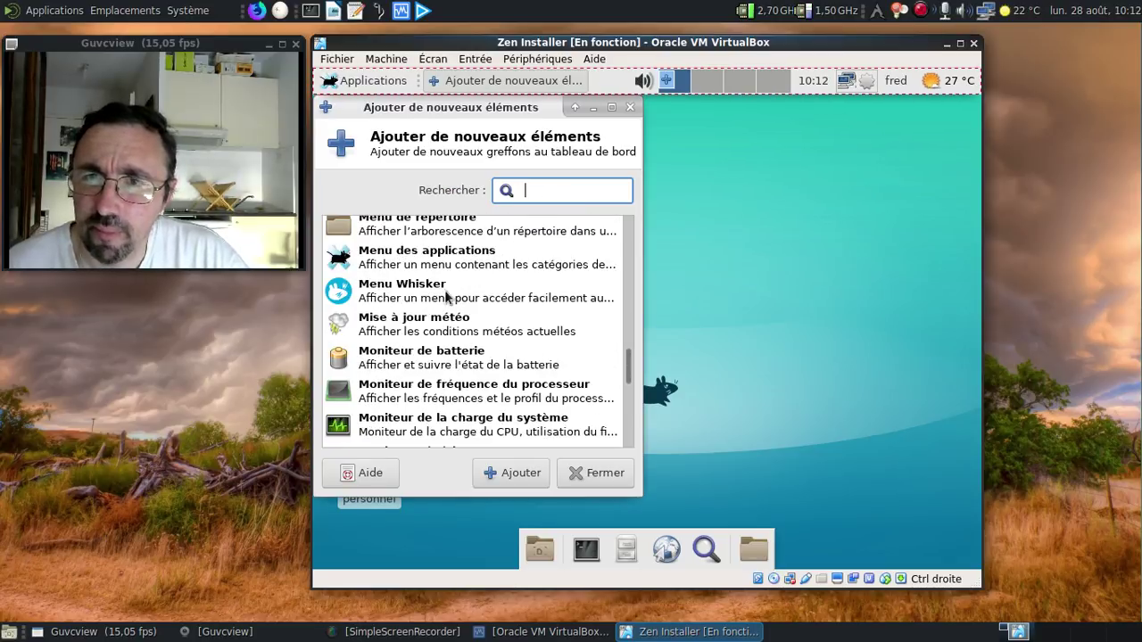
left_click(447, 297)
left_click(527, 472)
left_click(603, 480)
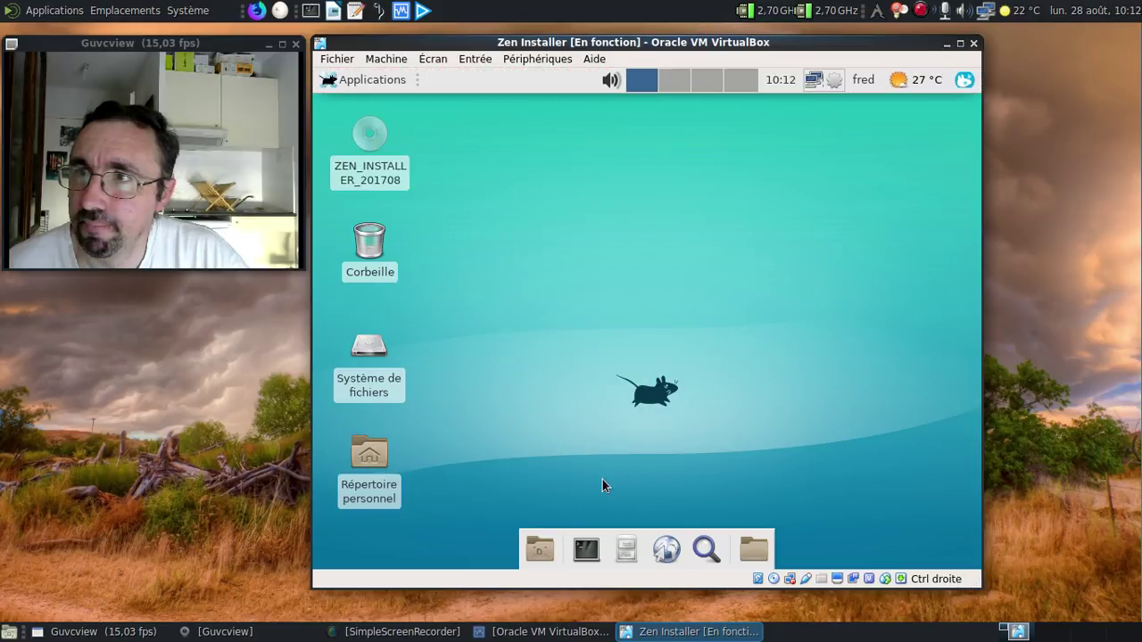
right_click(350, 79)
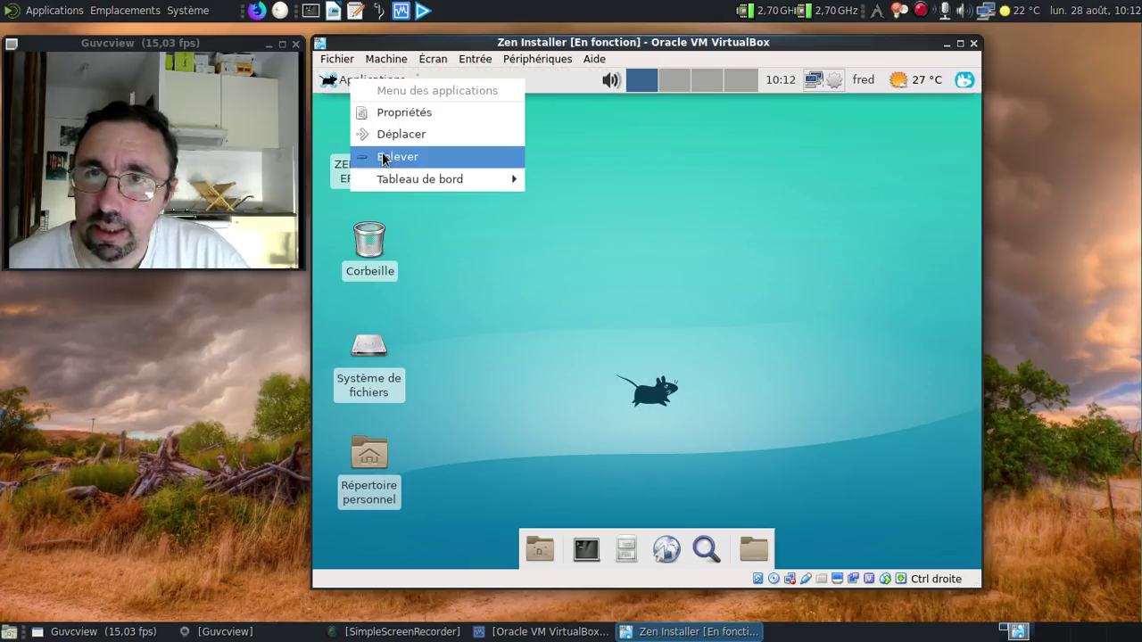
left_click(384, 157)
left_click(750, 365)
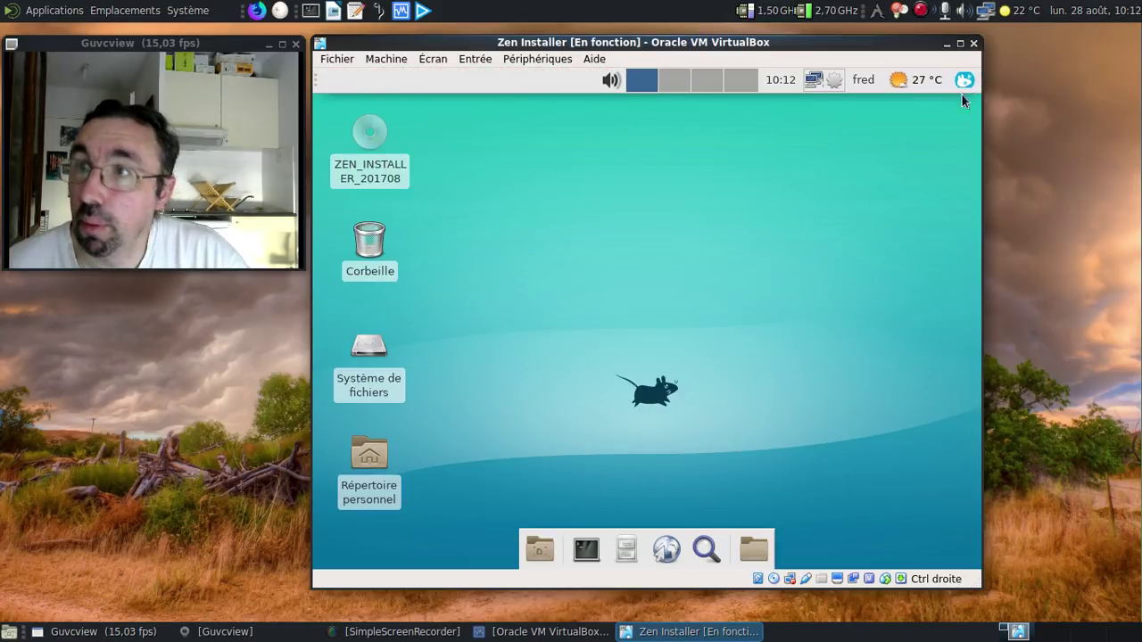
right_click(969, 84)
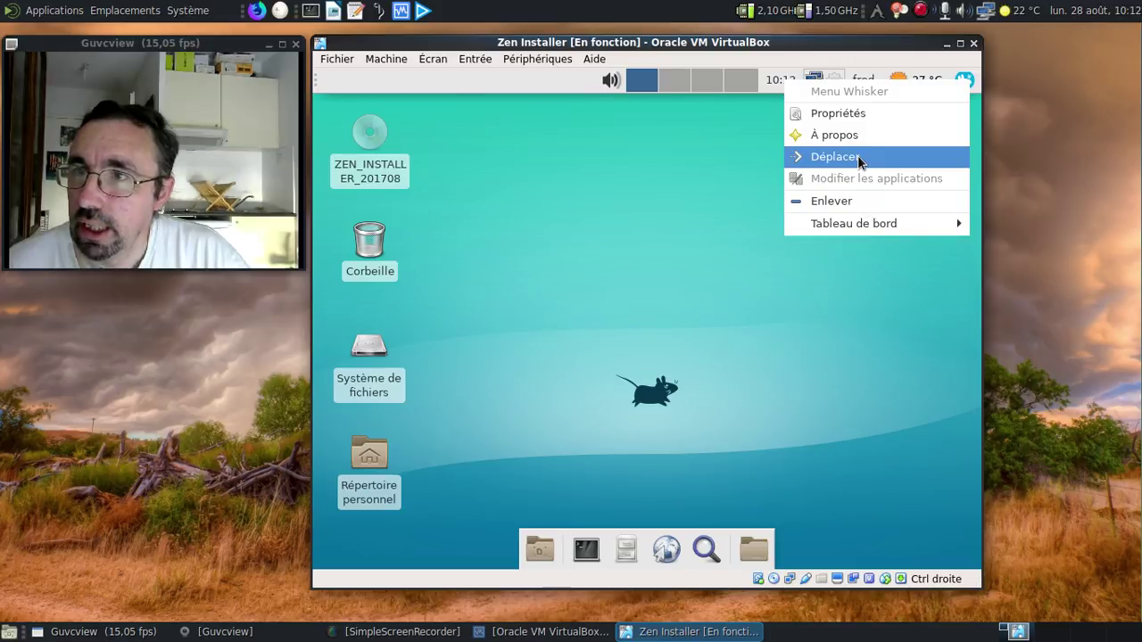
left_click(858, 156)
left_click(321, 81)
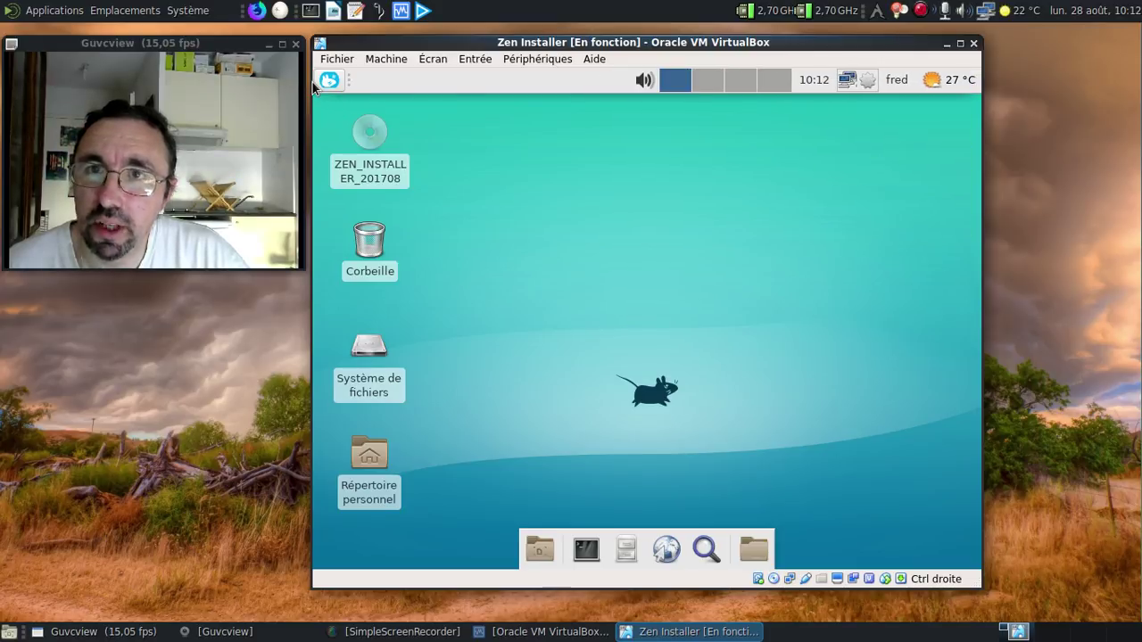
left_click(330, 83)
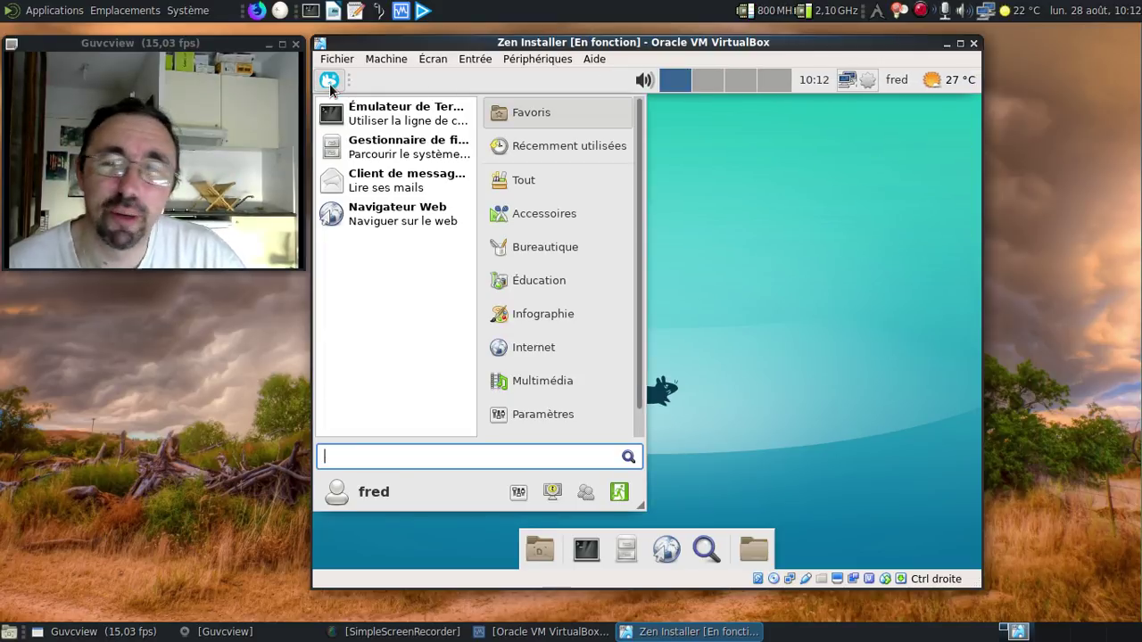
left_click(330, 86)
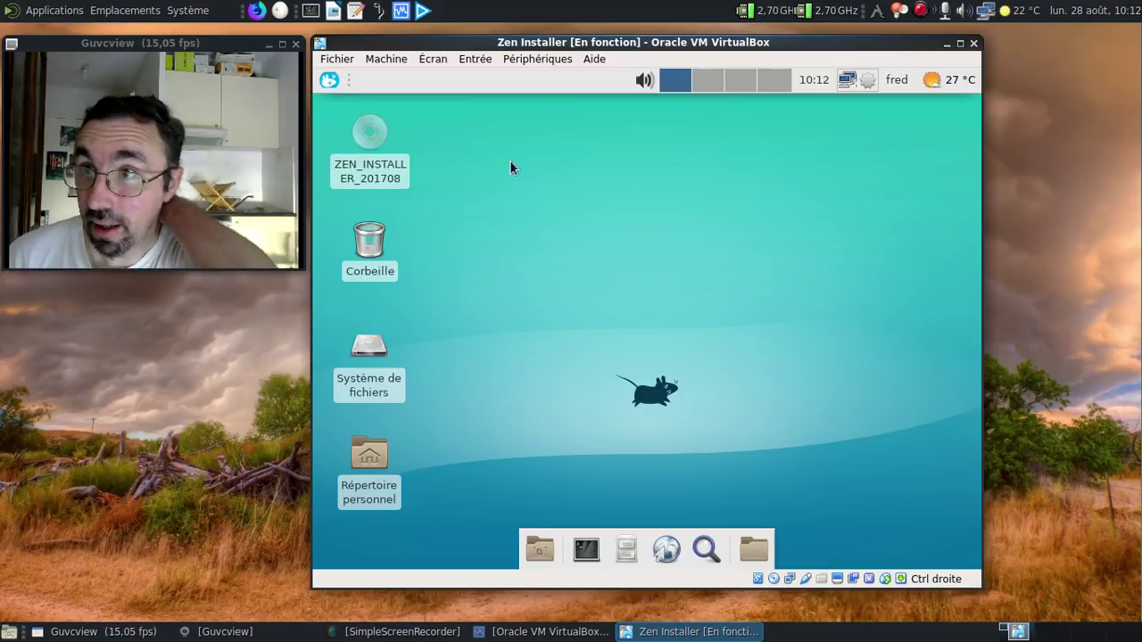
Step: Launch Pamac, search for redshift and view its dependencies
left_click(864, 78)
left_click(807, 114)
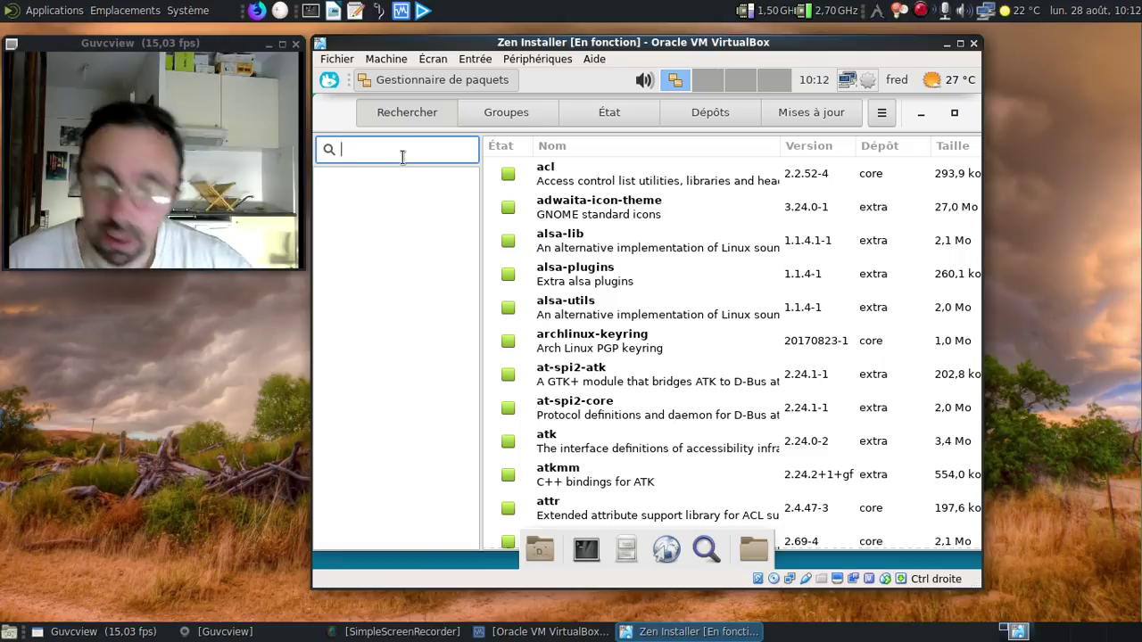
left_click(403, 156)
type("rd")
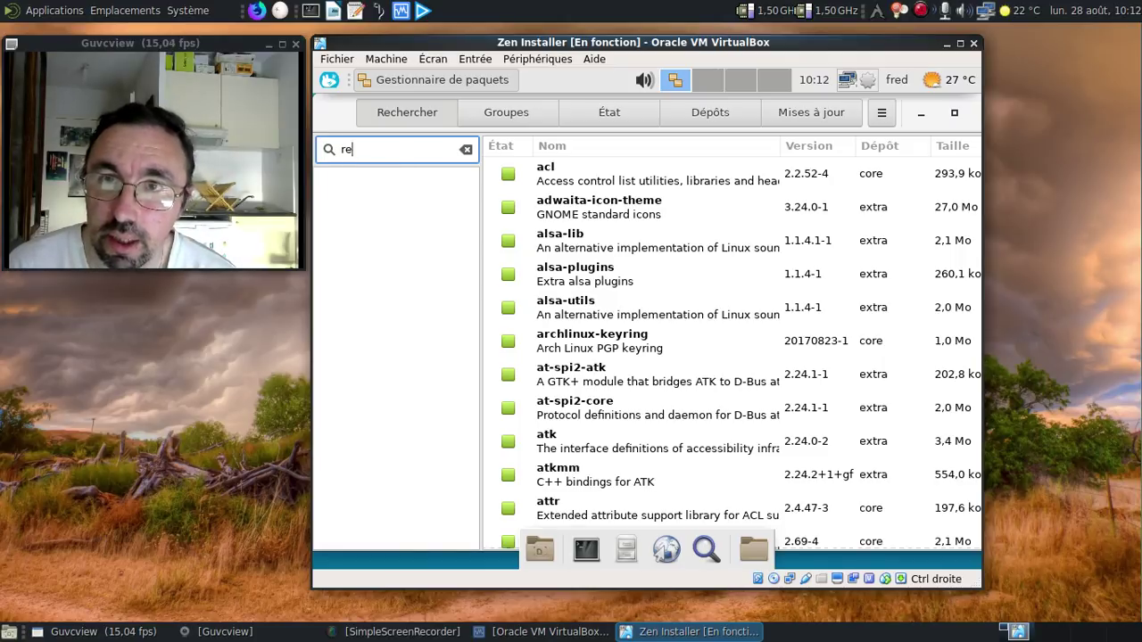
type("dhio")
type("shif")
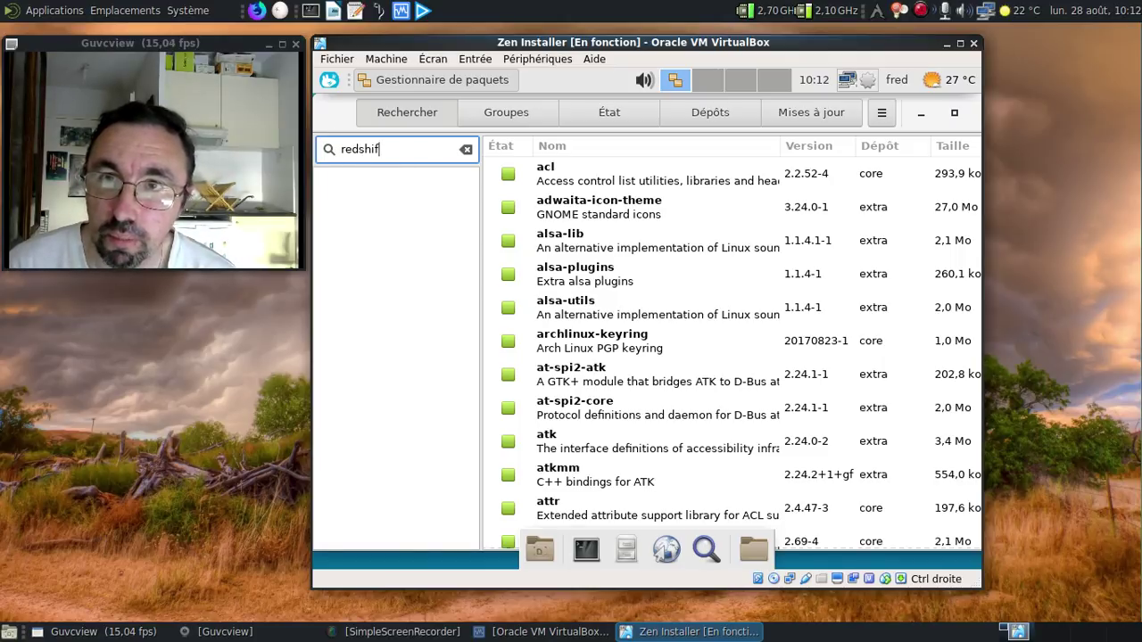
type("t")
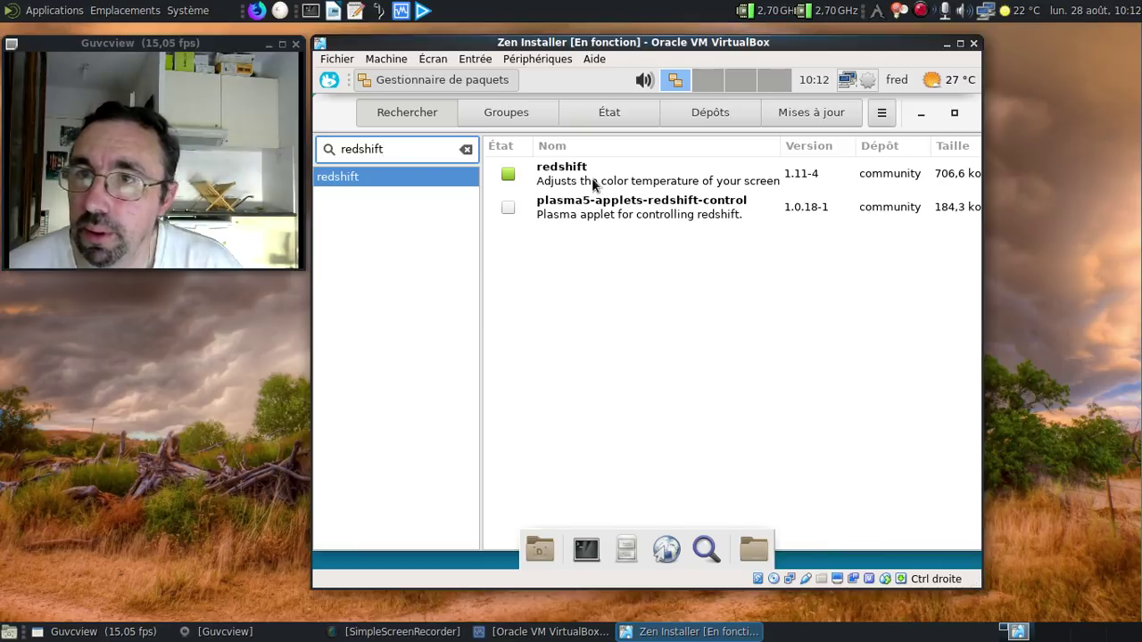
right_click(592, 178)
left_click(656, 276)
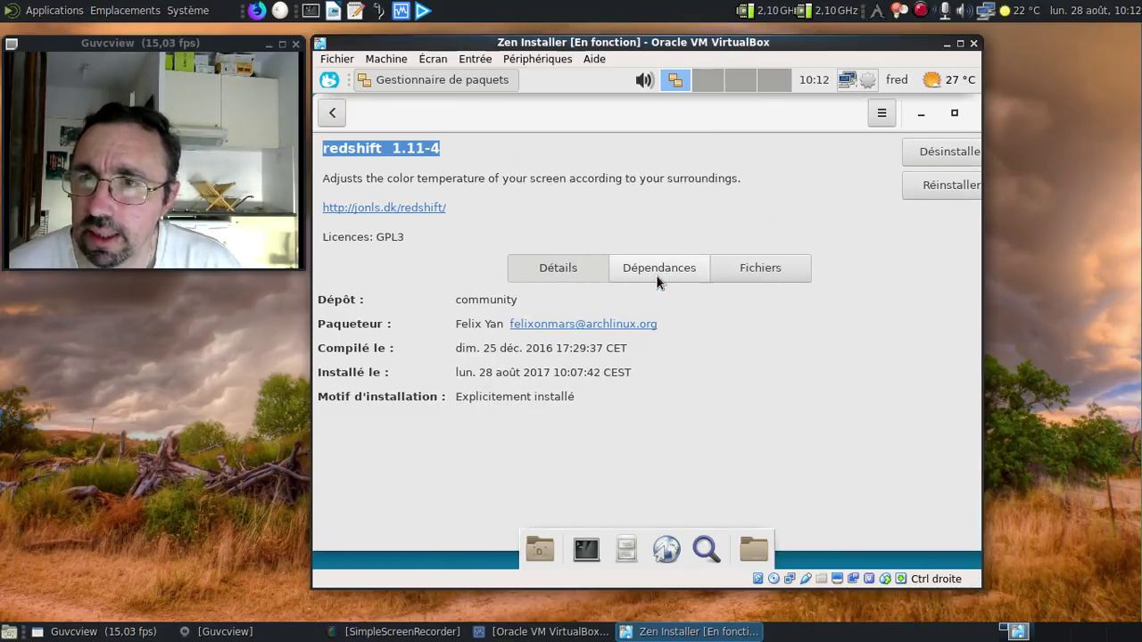
left_click(665, 272)
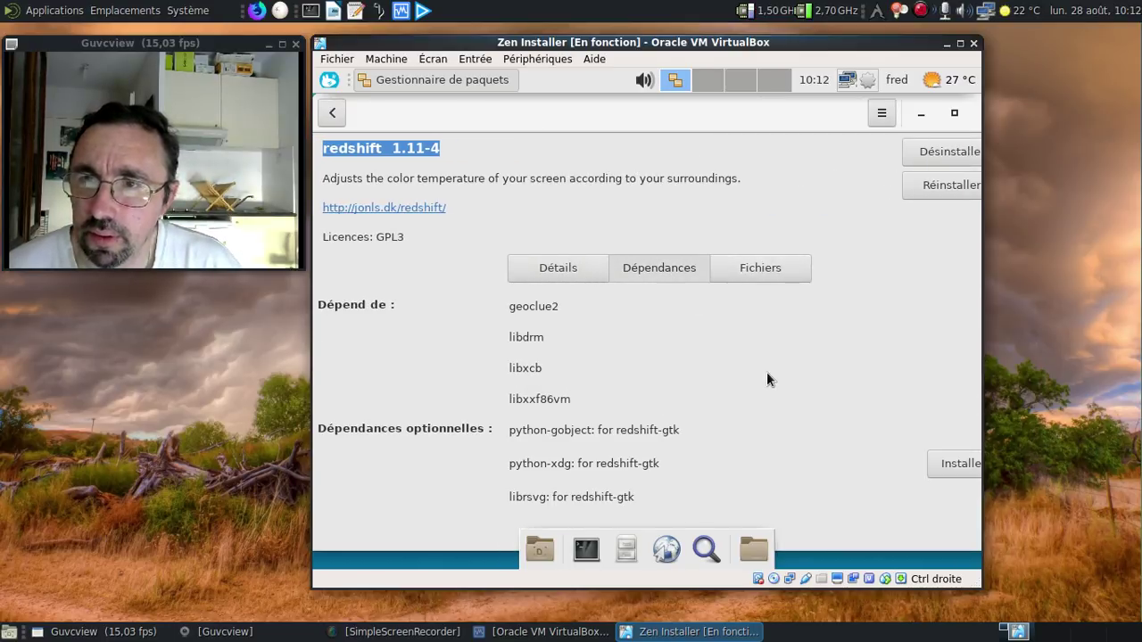
Step: Install redshift's optional dependency python-xdg, authorising with the user's password
left_click(946, 465)
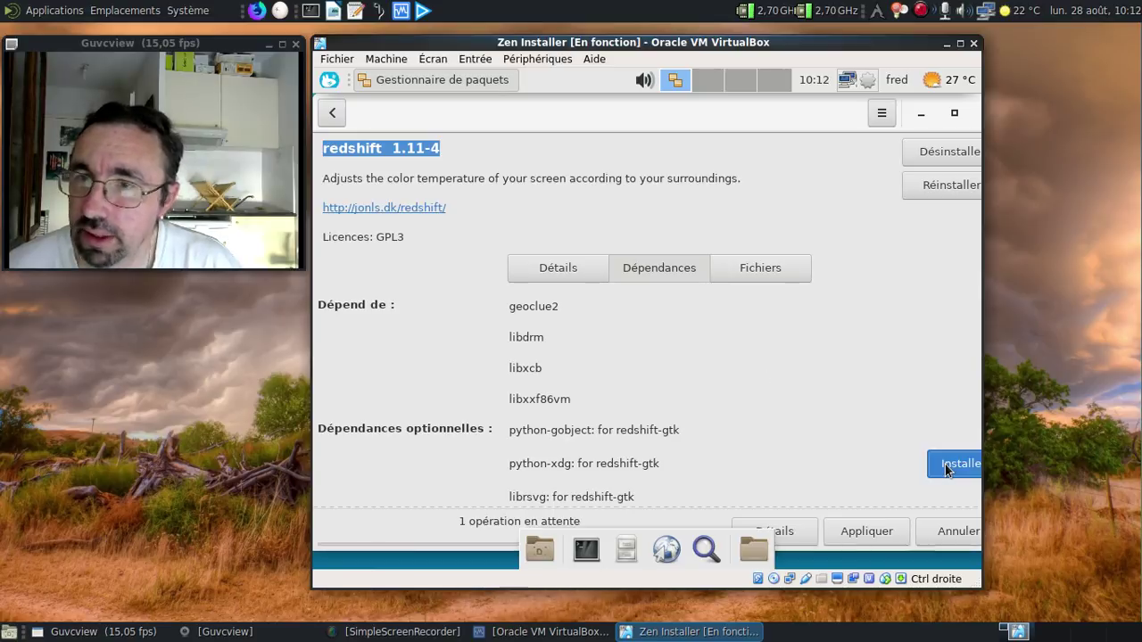
left_click(886, 536)
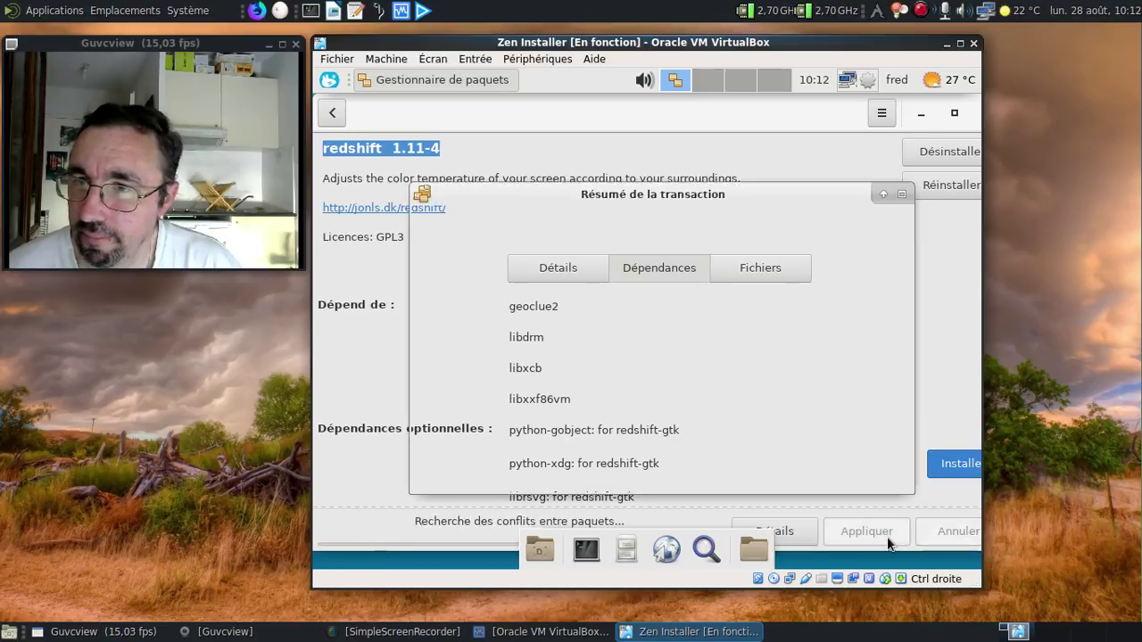
left_click(868, 475)
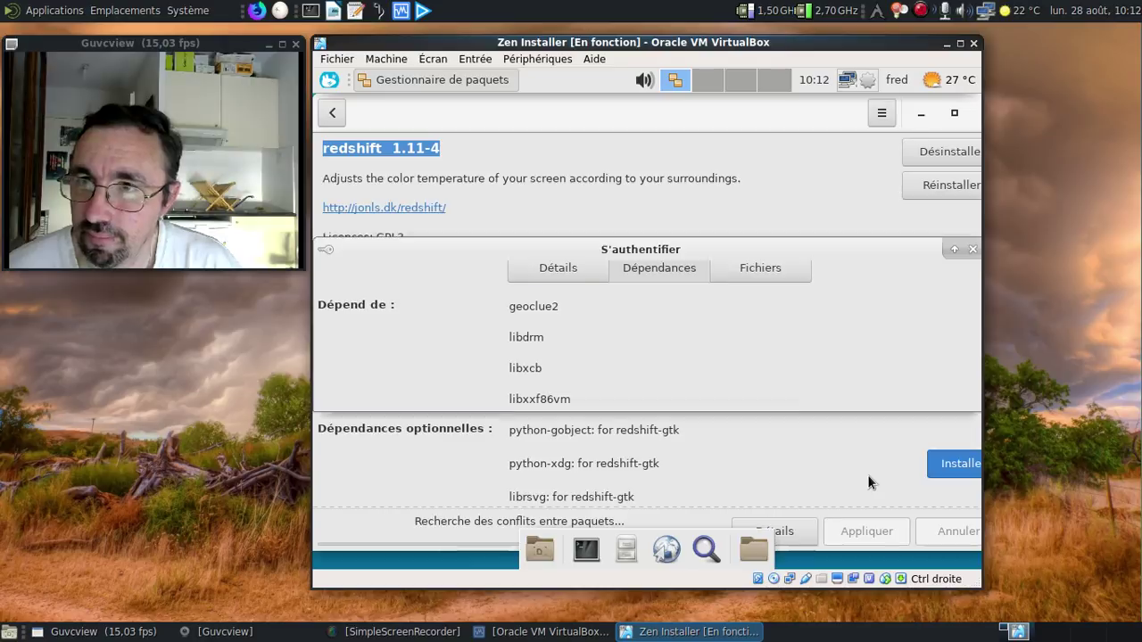
type("•••••••")
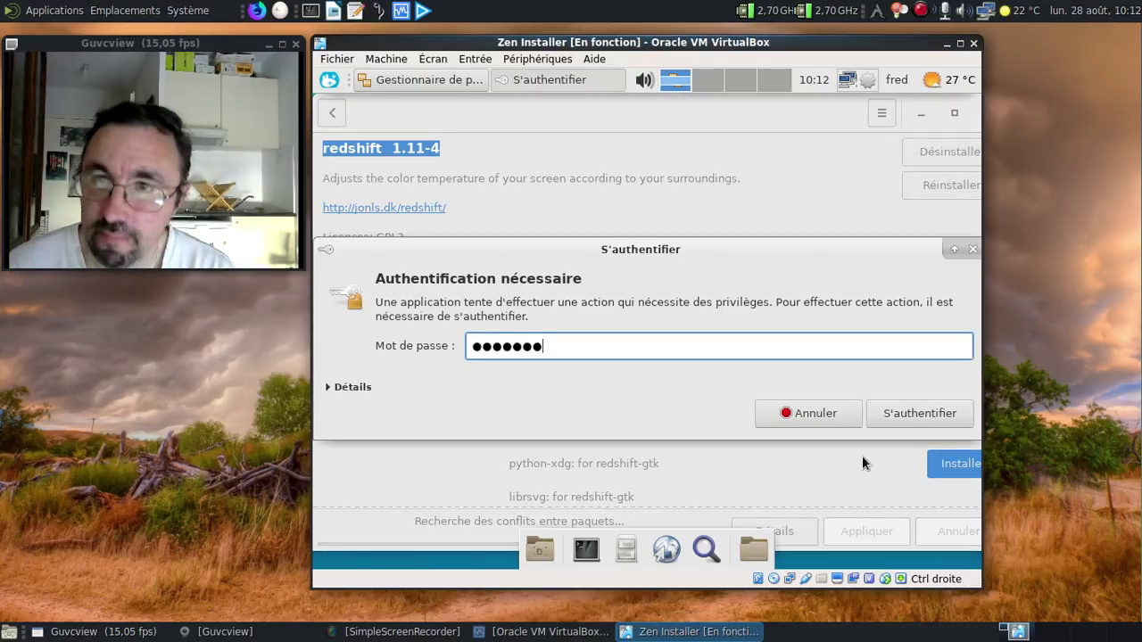
key("Return")
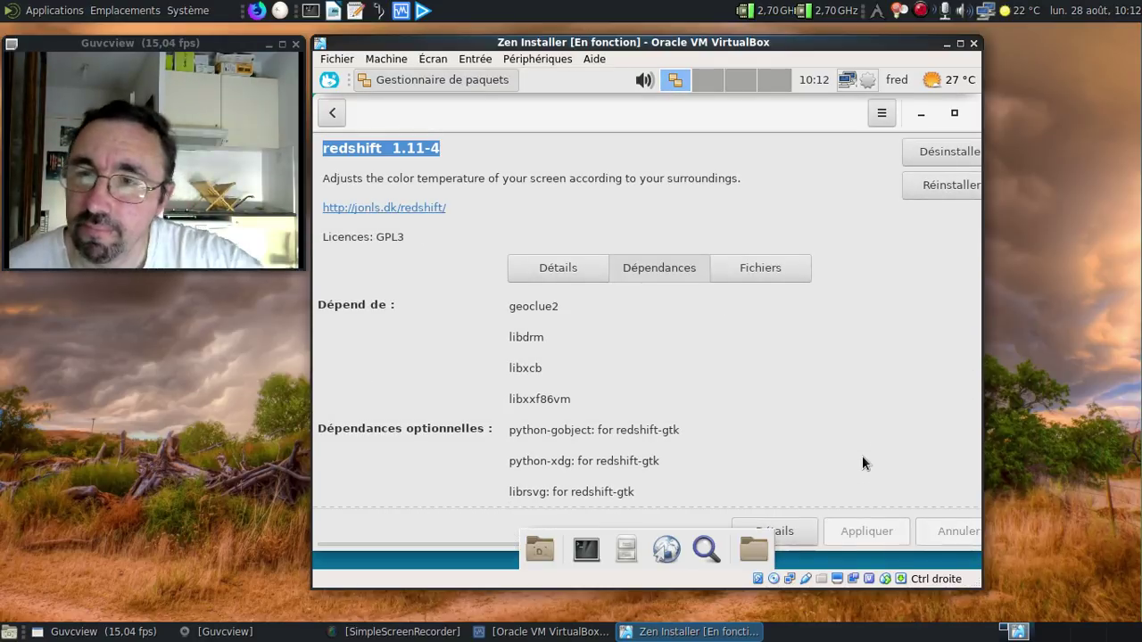
Step: Close Pamac and open the Paramètres settings manager from the applications menu
left_click_drag(649, 118, 511, 134)
left_click(877, 131)
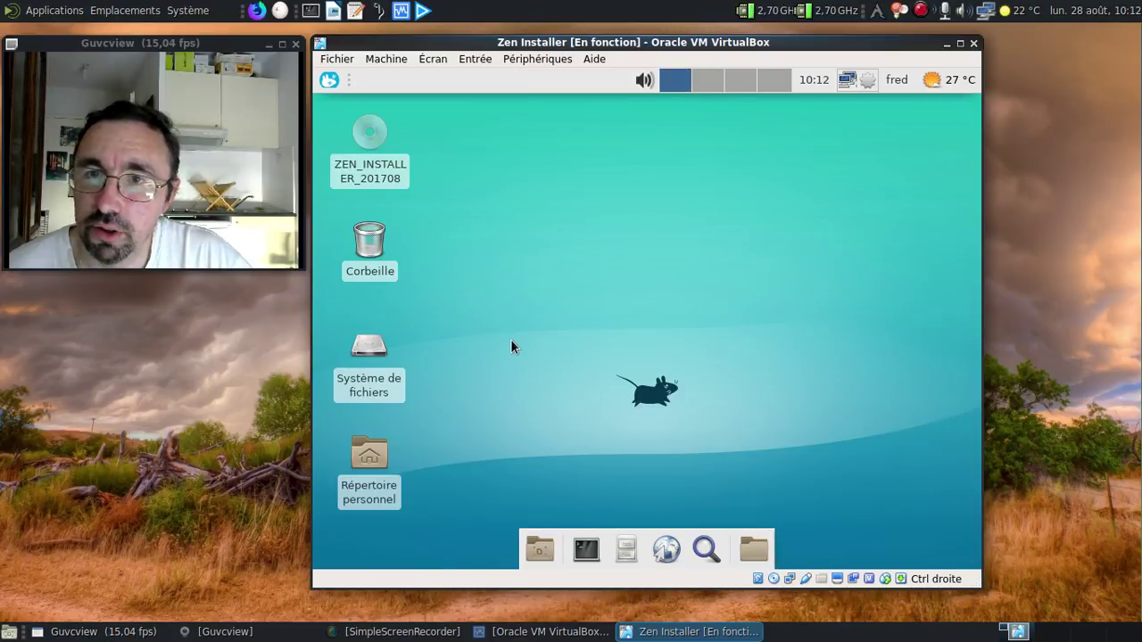
left_click(330, 82)
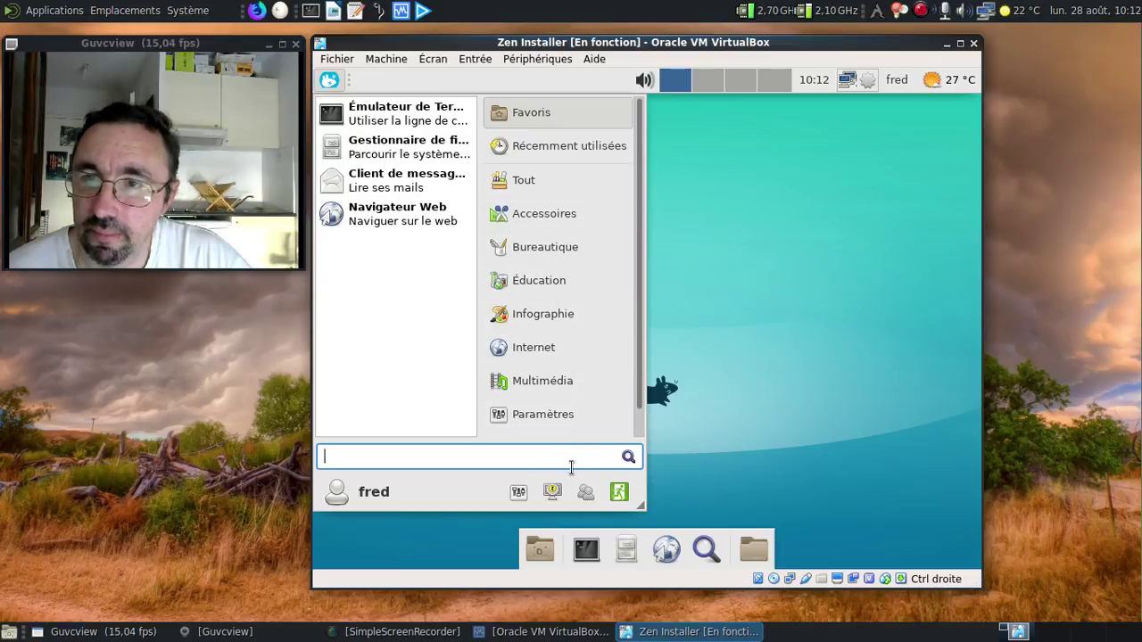
left_click(518, 493)
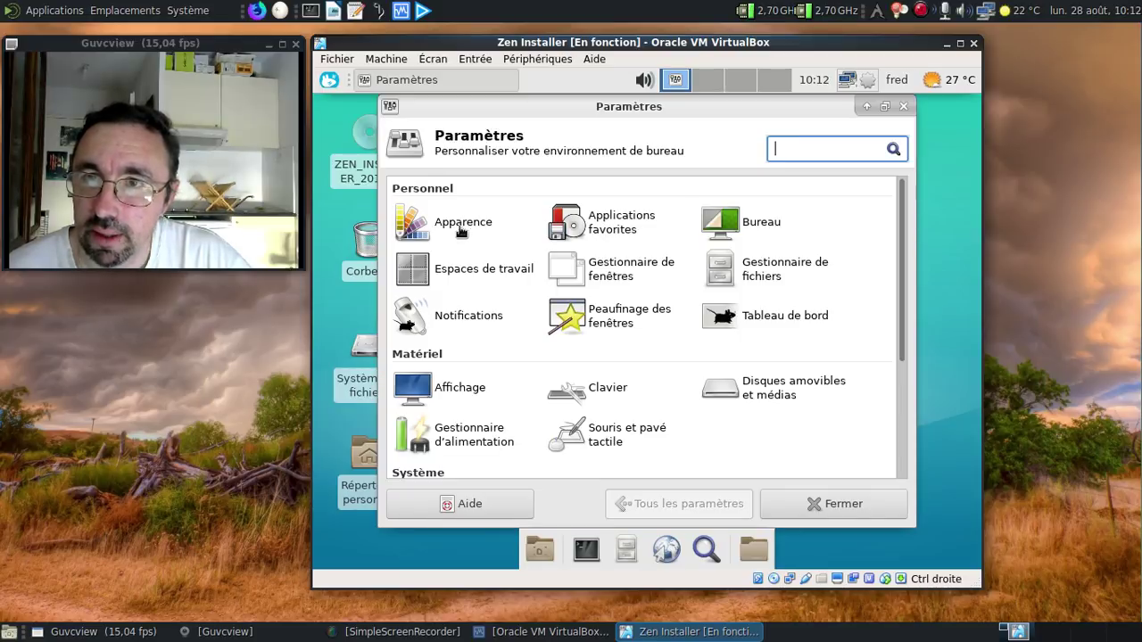
Step: Apply the Adwaita-sombre style in Apparence and close the settings
left_click(457, 225)
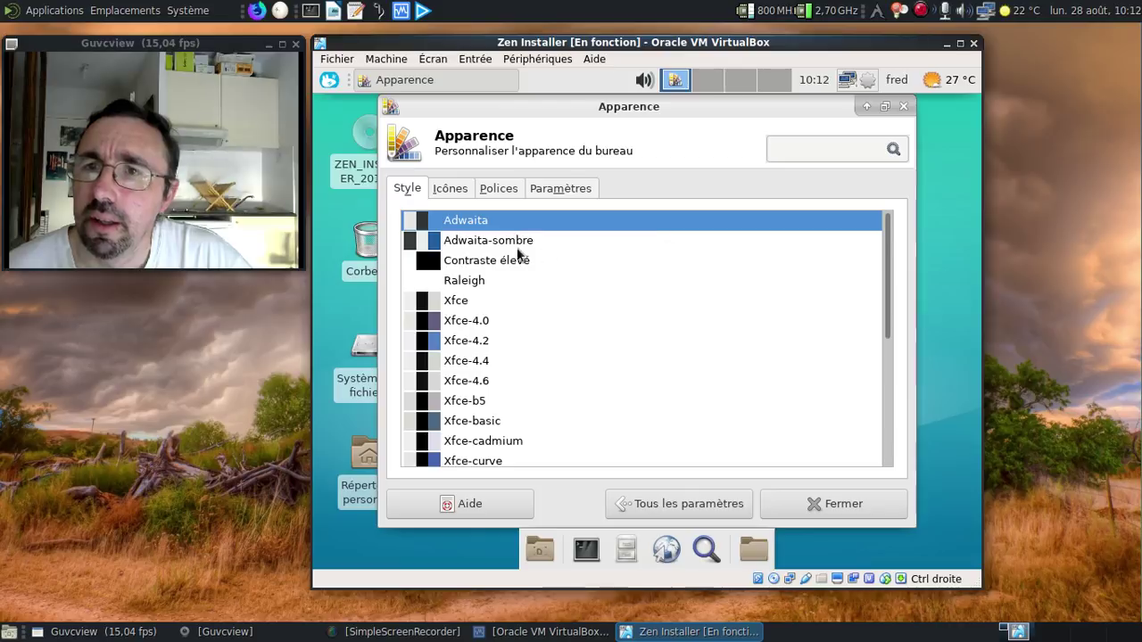
left_click(505, 245)
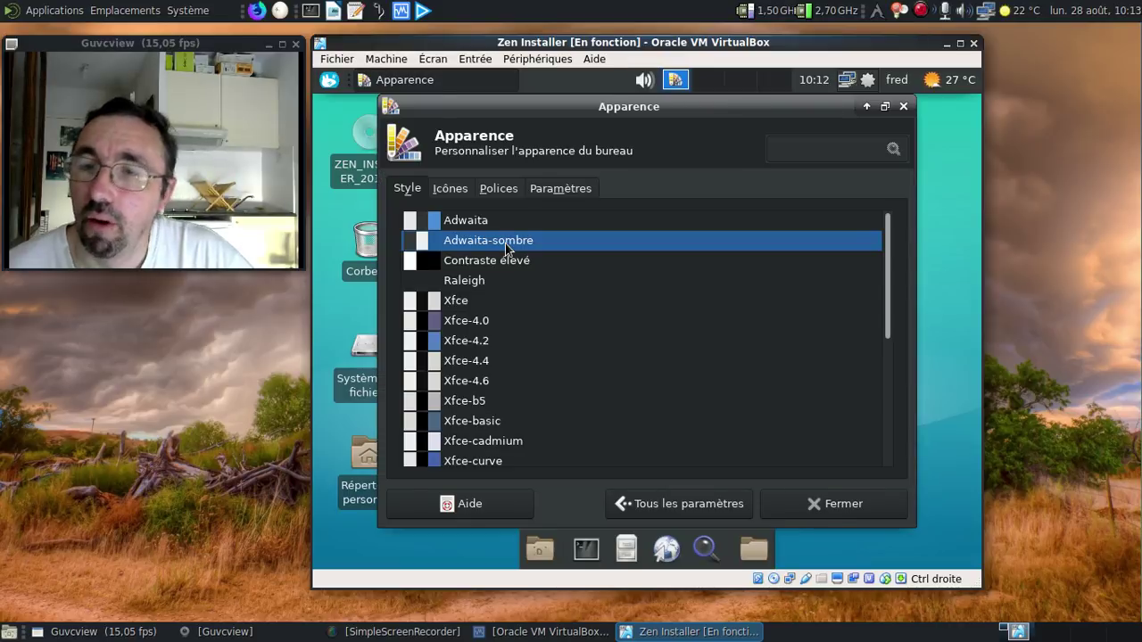
scroll(596, 348, "down", 5)
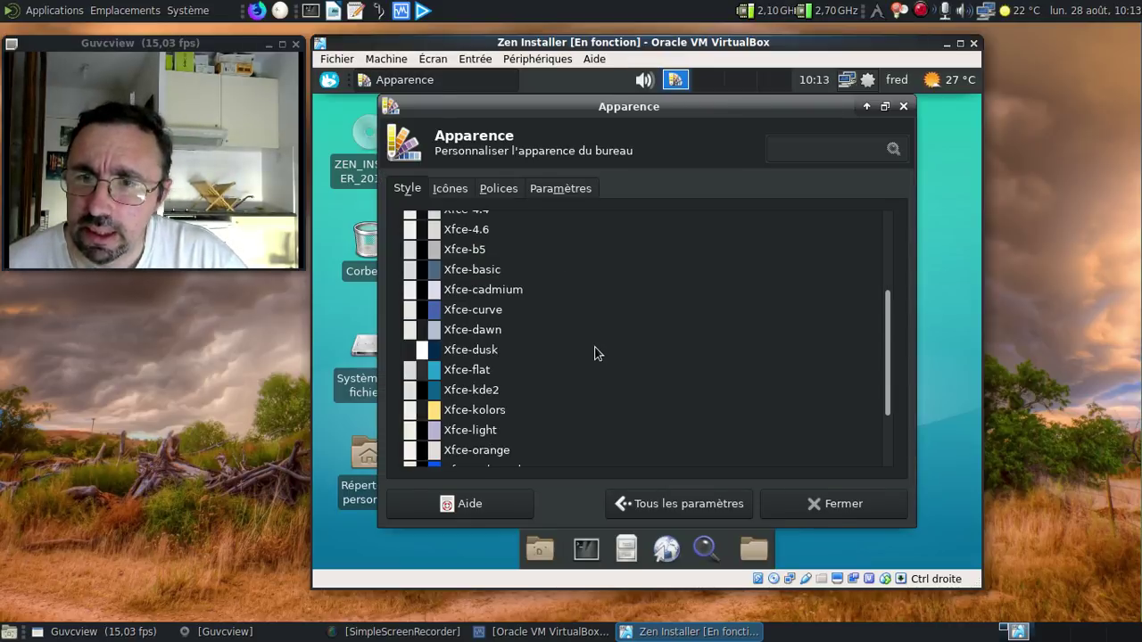
left_click(795, 505)
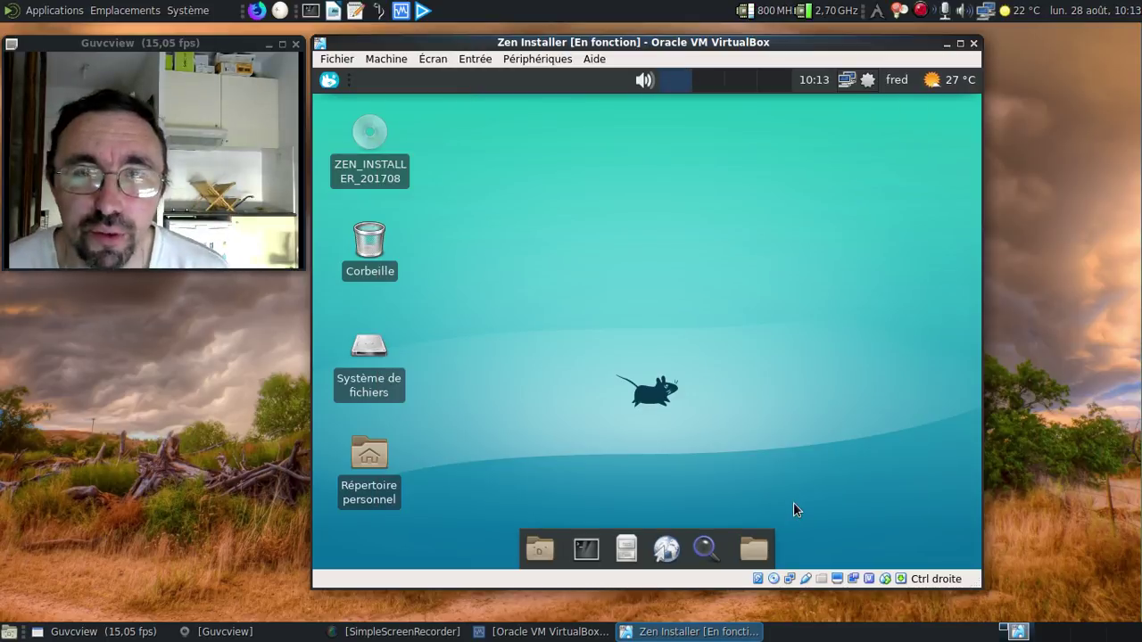
Step: Put the VM in fullscreen and complete the zsh first-run setup, saving ~/.zshrc
key("ctrl+f")
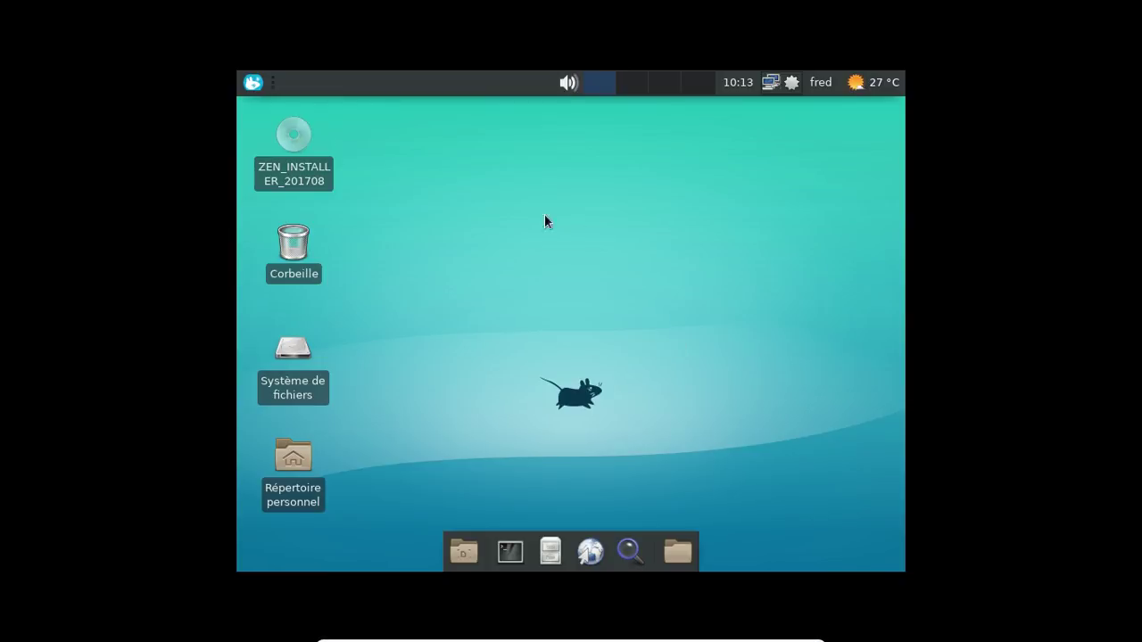
left_click(509, 551)
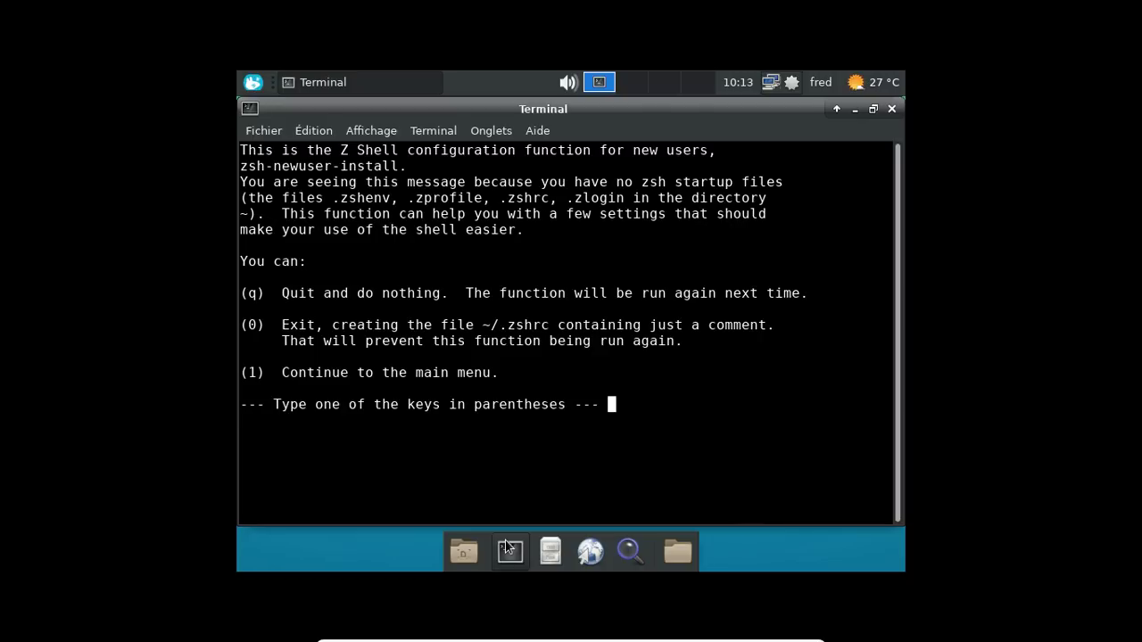
type("1")
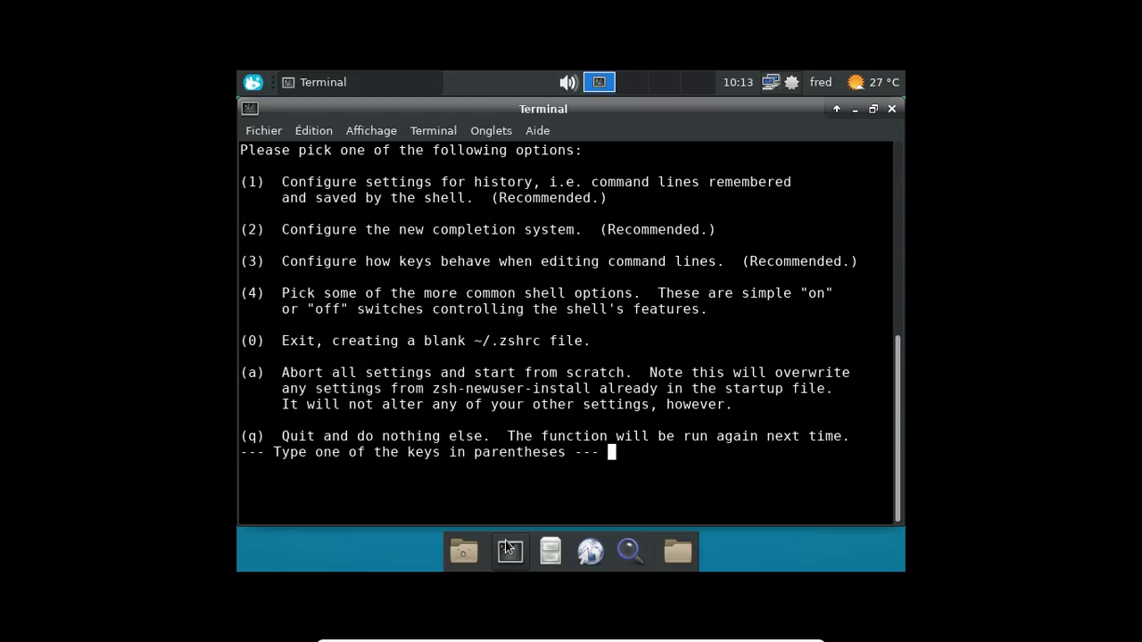
type("1")
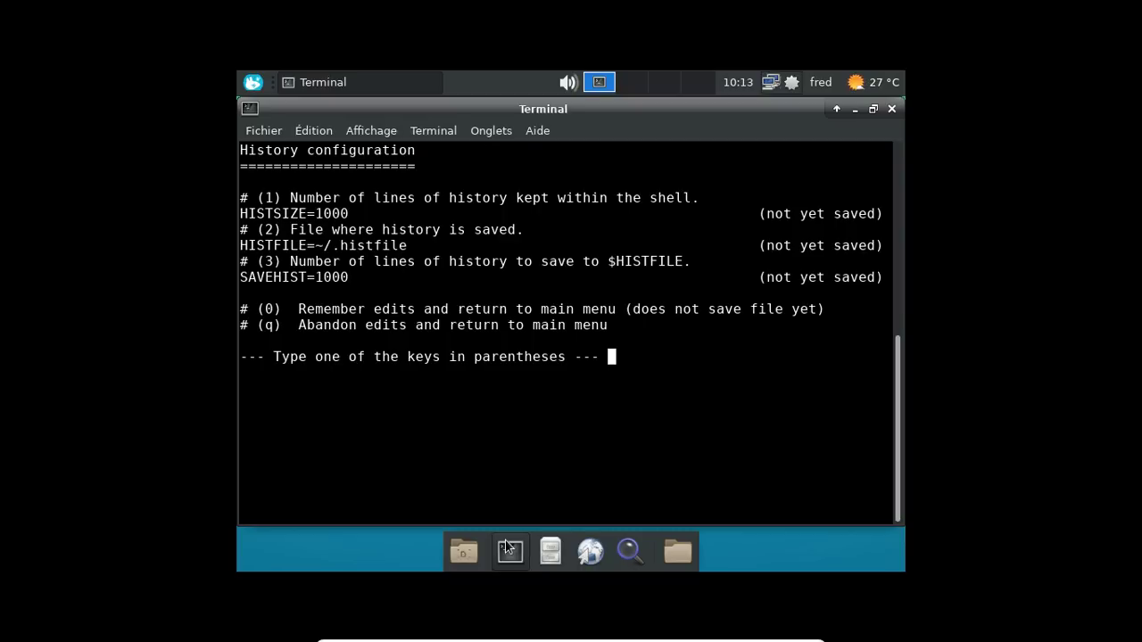
type("020")
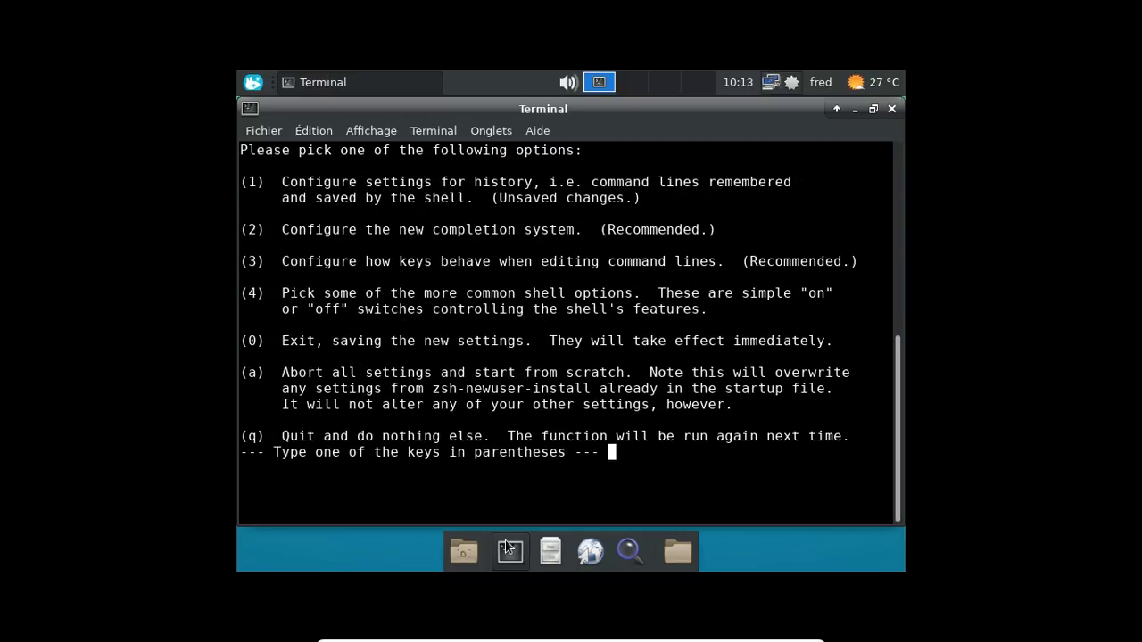
type("30")
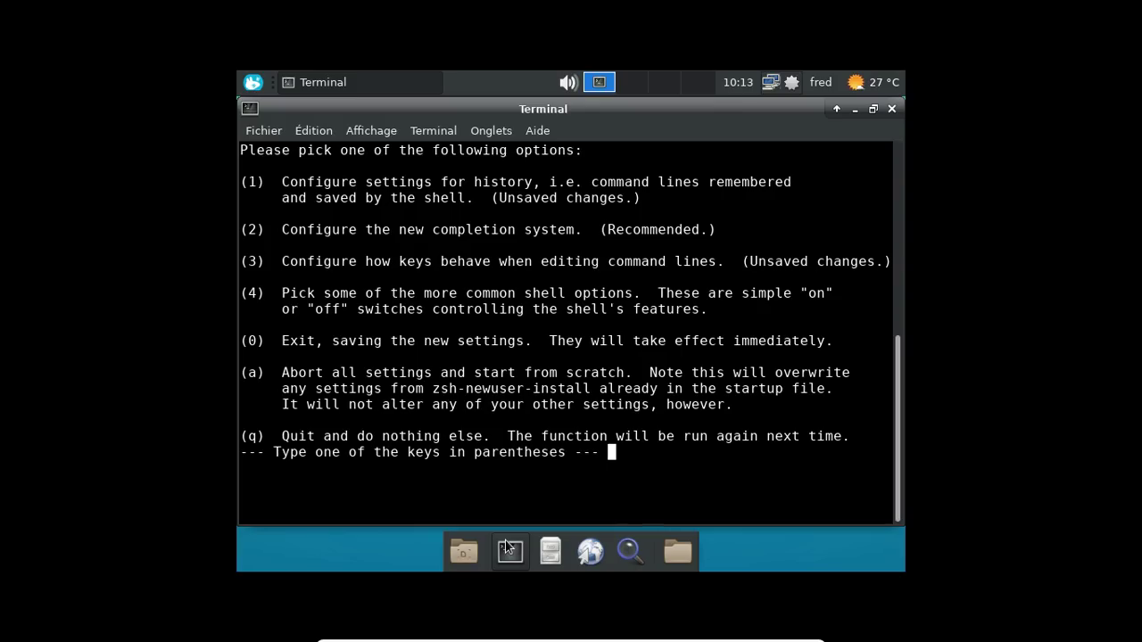
type("400")
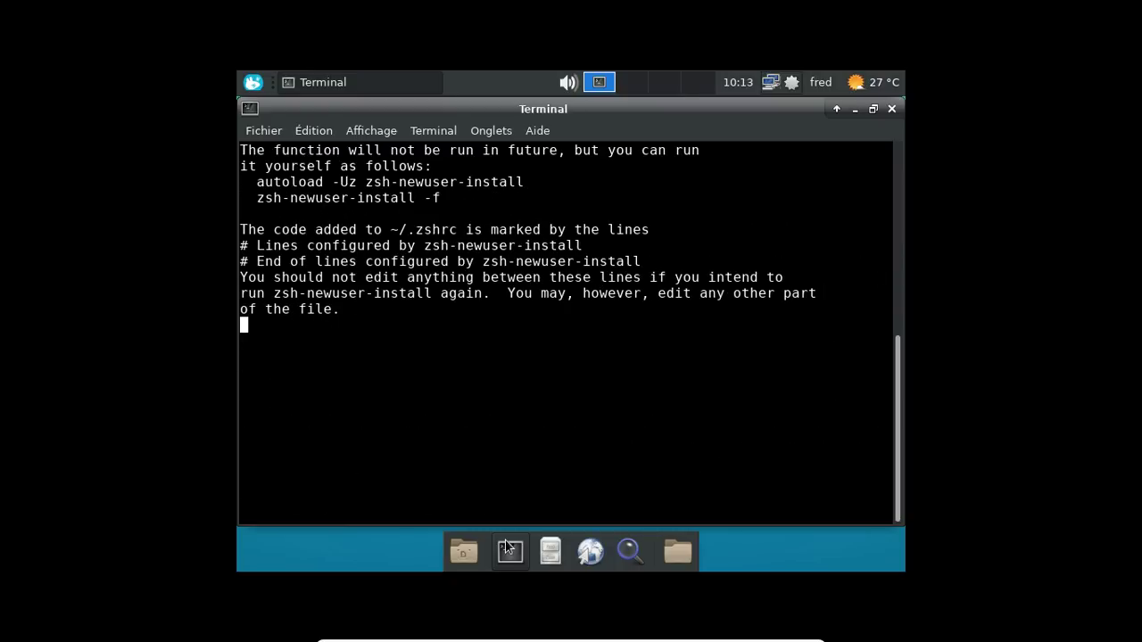
key("Return")
Step: List the home directory contents with ls
type("ls")
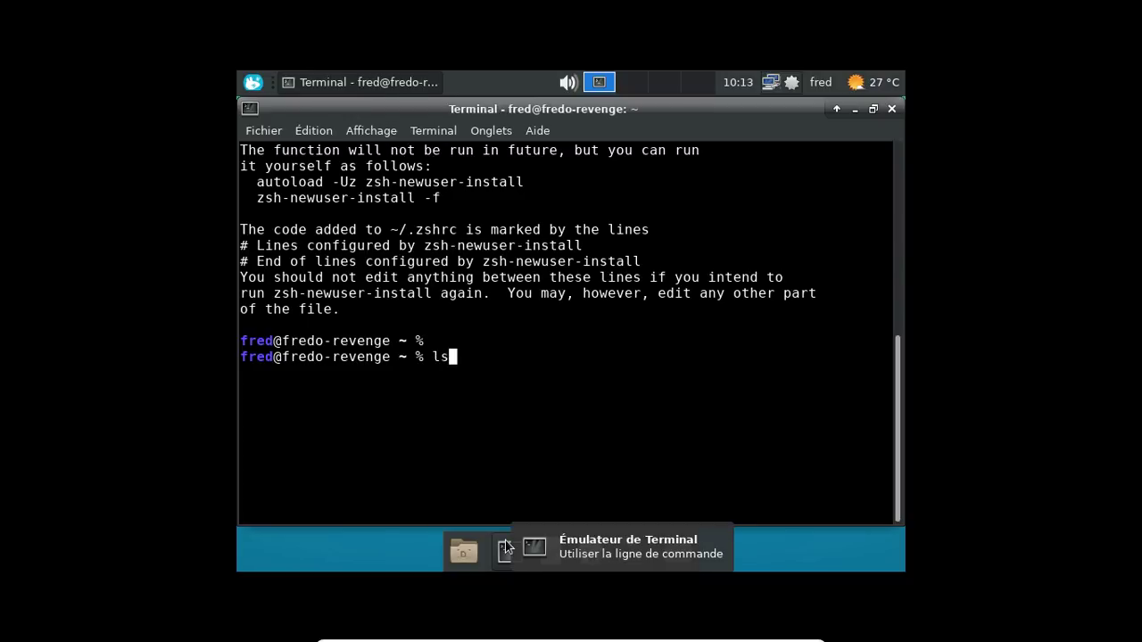
key("Return")
type("mk")
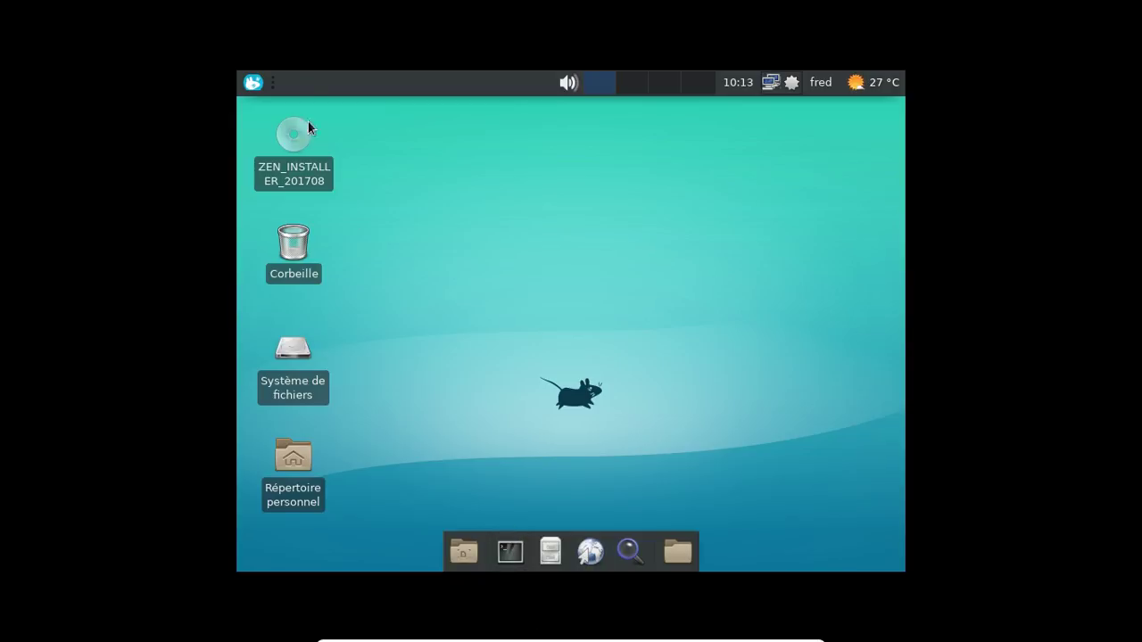
Step: Resize the guest display to 1366x768 with xrandr in a new terminal, then exit it
left_click(527, 546)
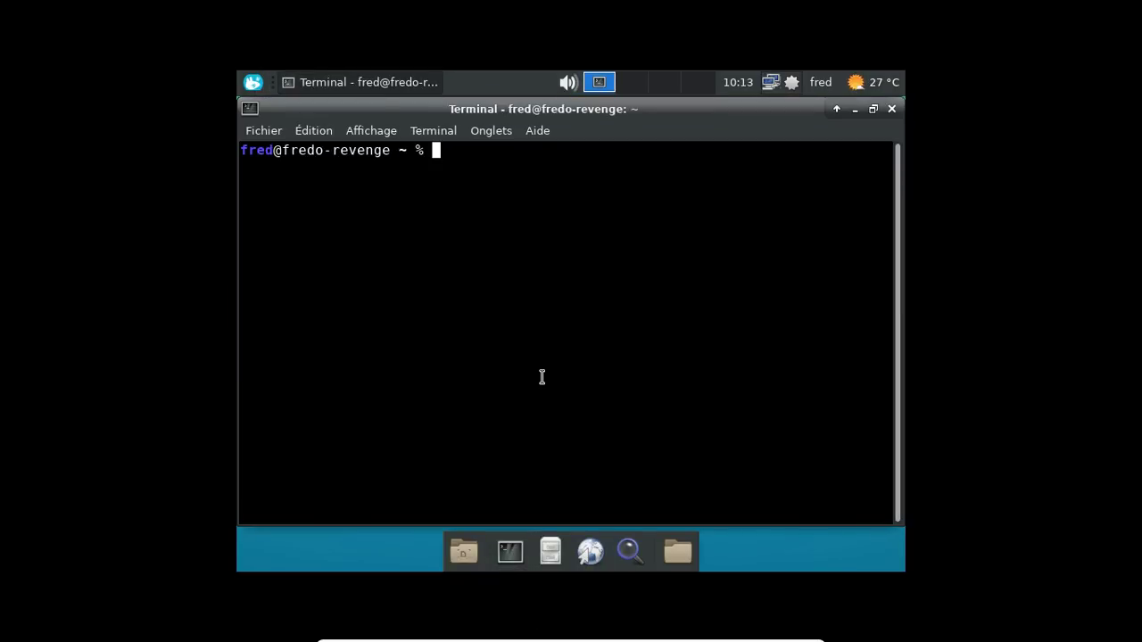
type("xranr")
type("r -sx1366x")
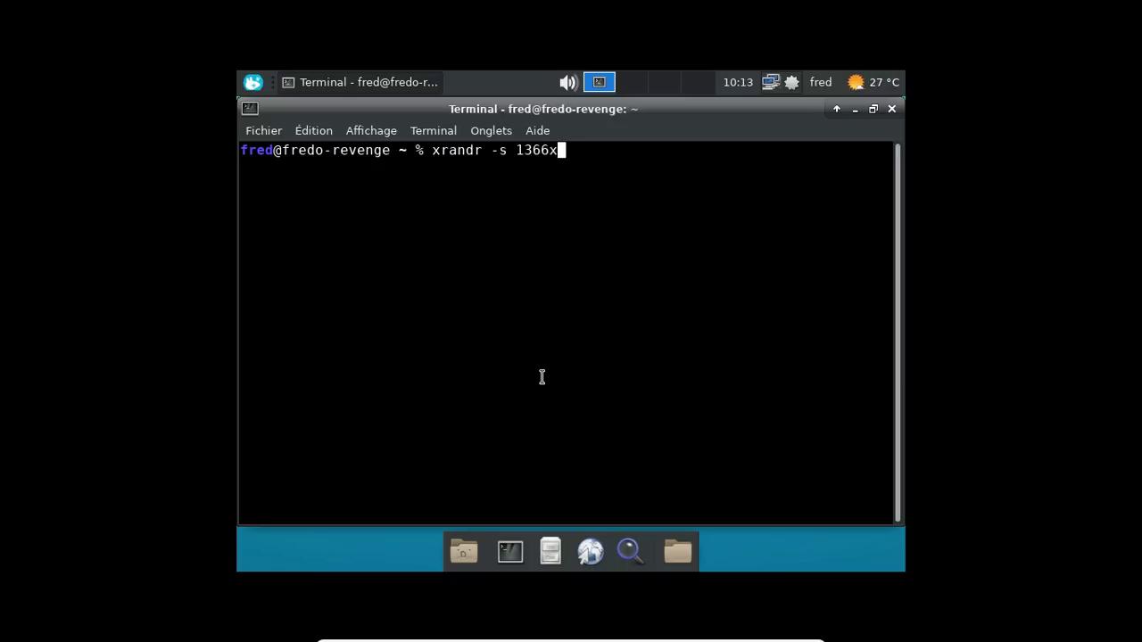
type("768")
key("Return")
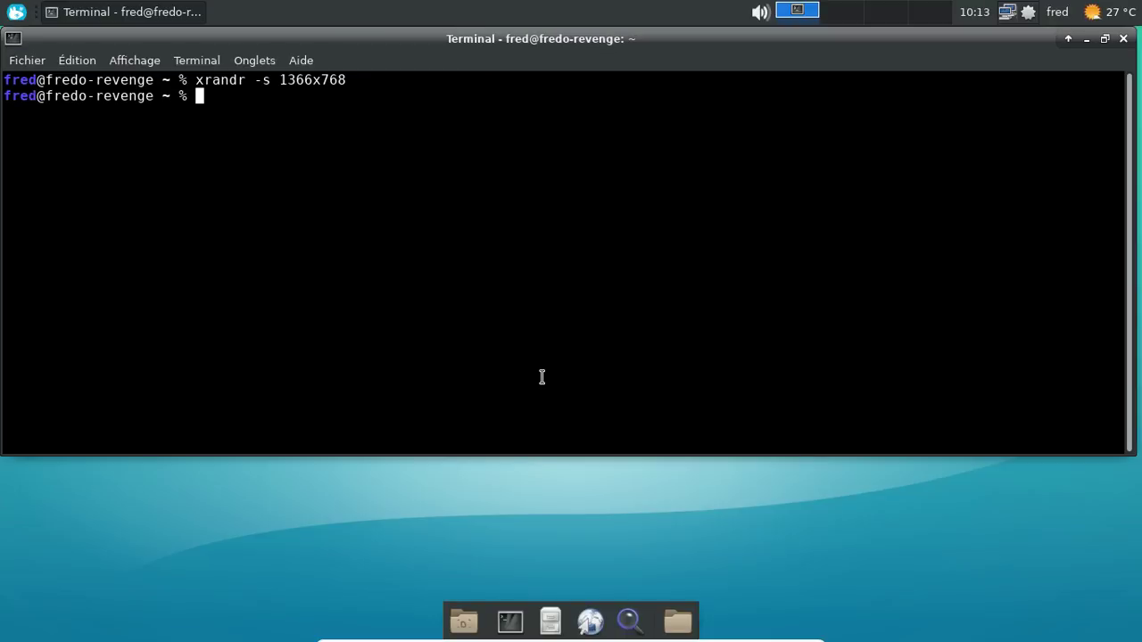
type("exit")
key("Return")
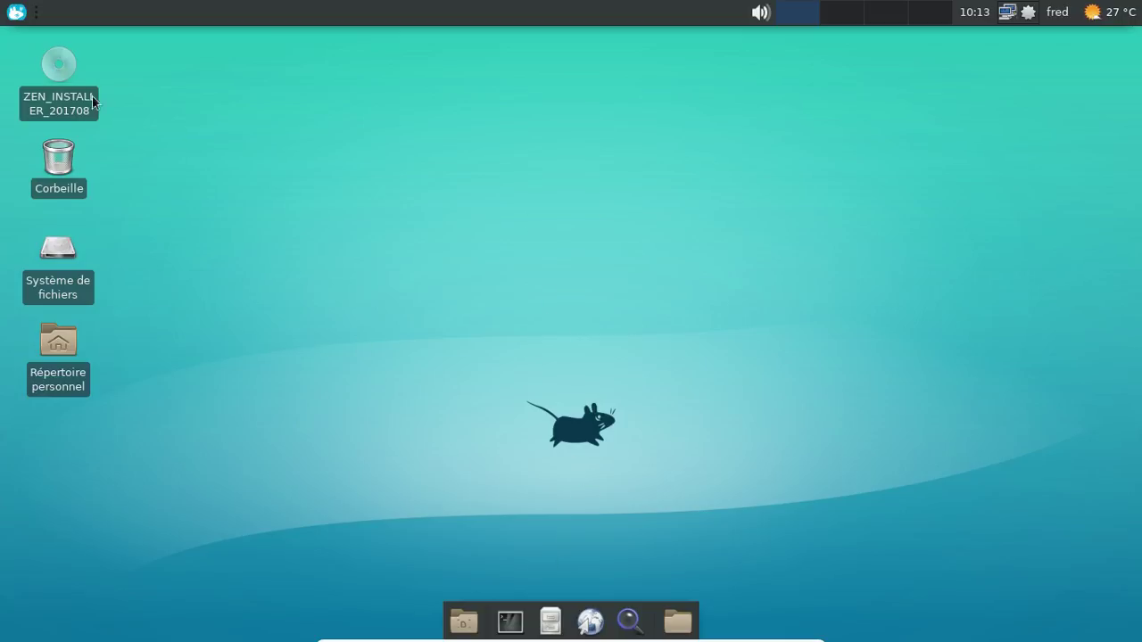
left_click(16, 12)
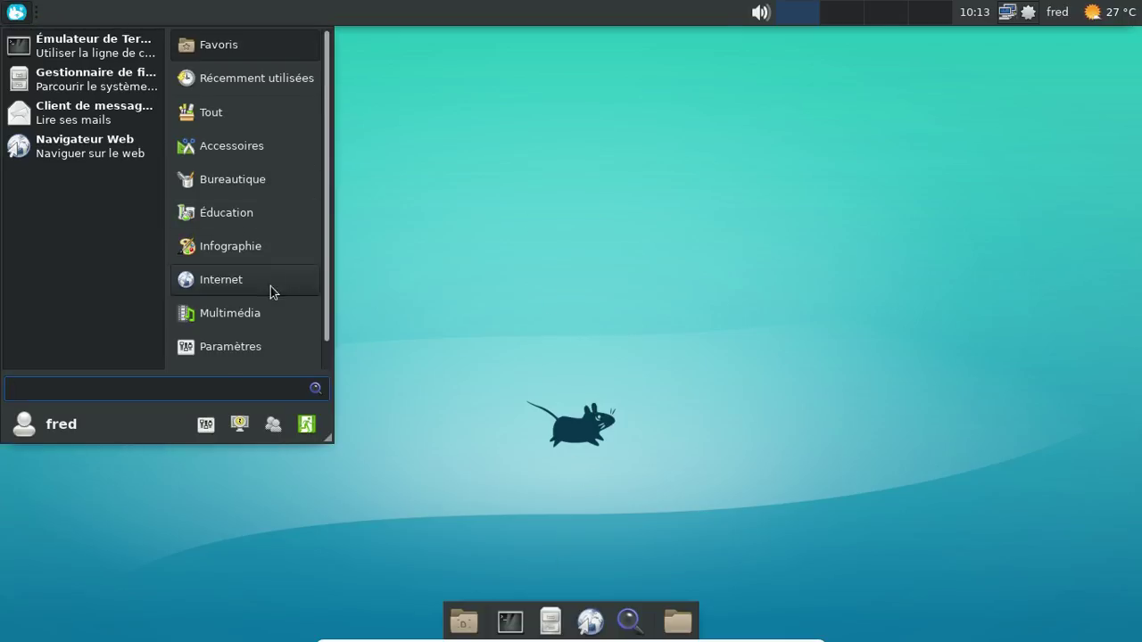
left_click(205, 421)
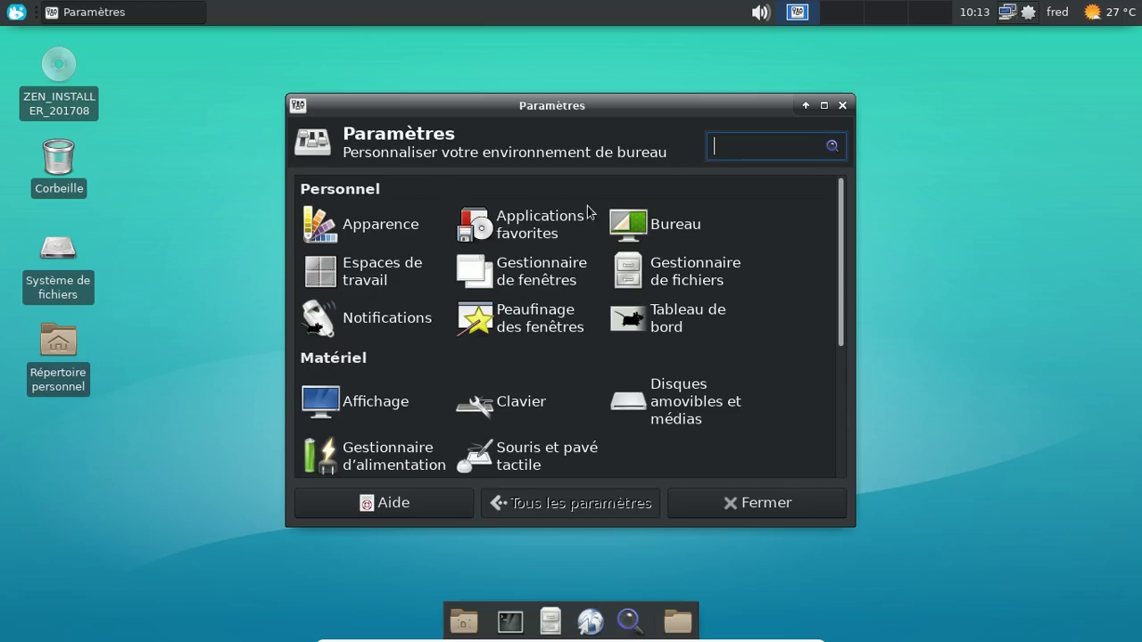
left_click(404, 230)
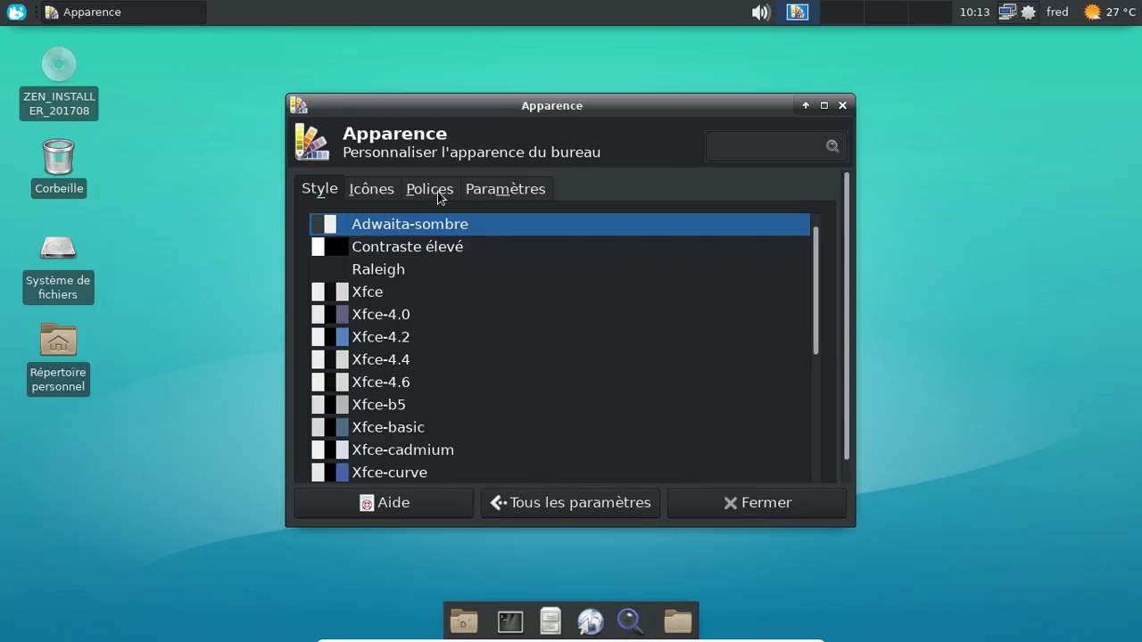
left_click(390, 190)
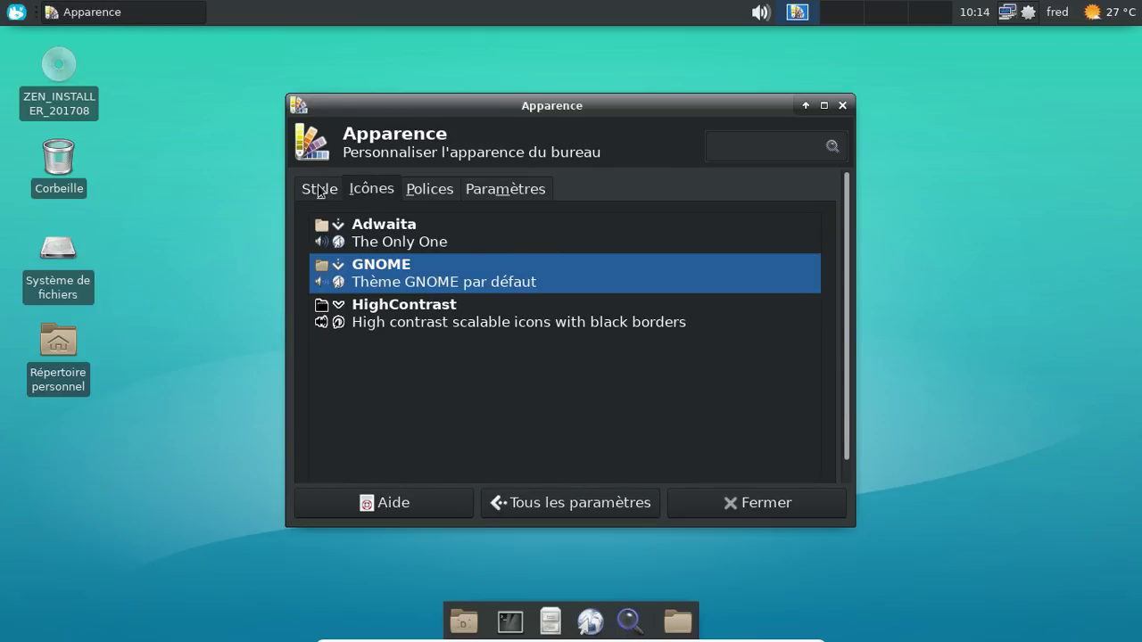
left_click(319, 190)
scroll(642, 292, "down", 5)
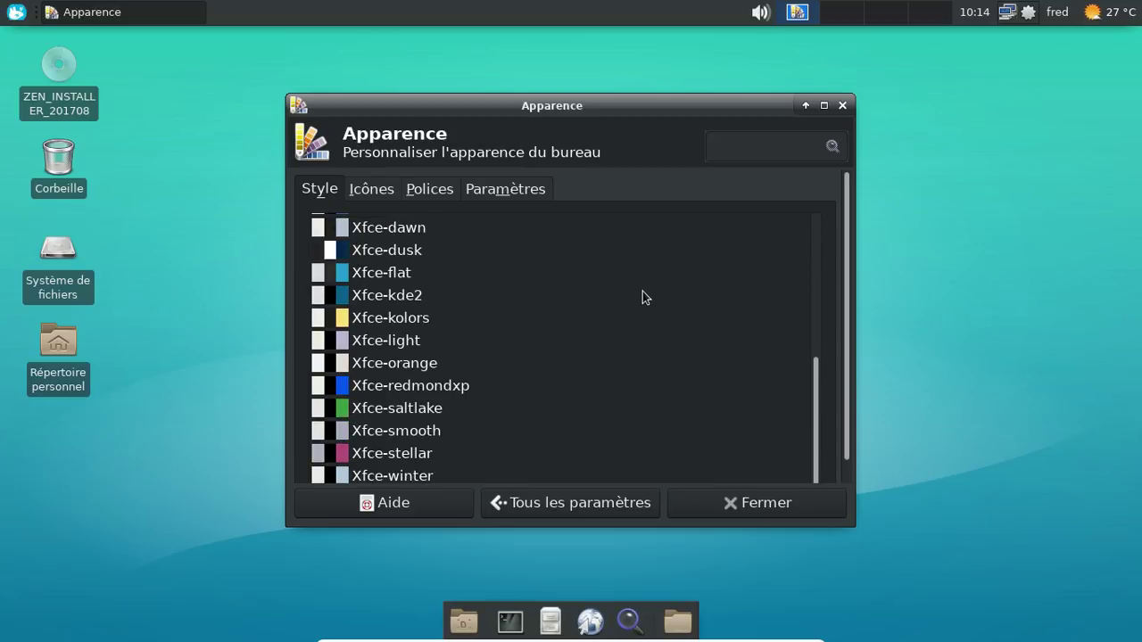
left_click(841, 105)
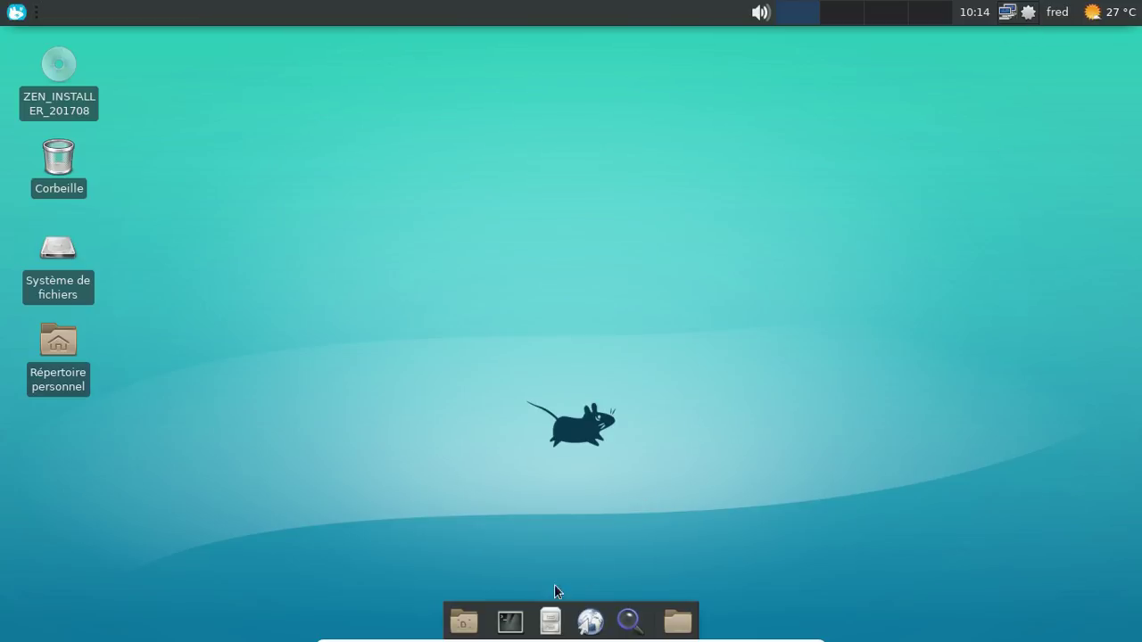
Step: Set the user's full name with sudo chfn, leaving office and phone empty, then exit
left_click(510, 622)
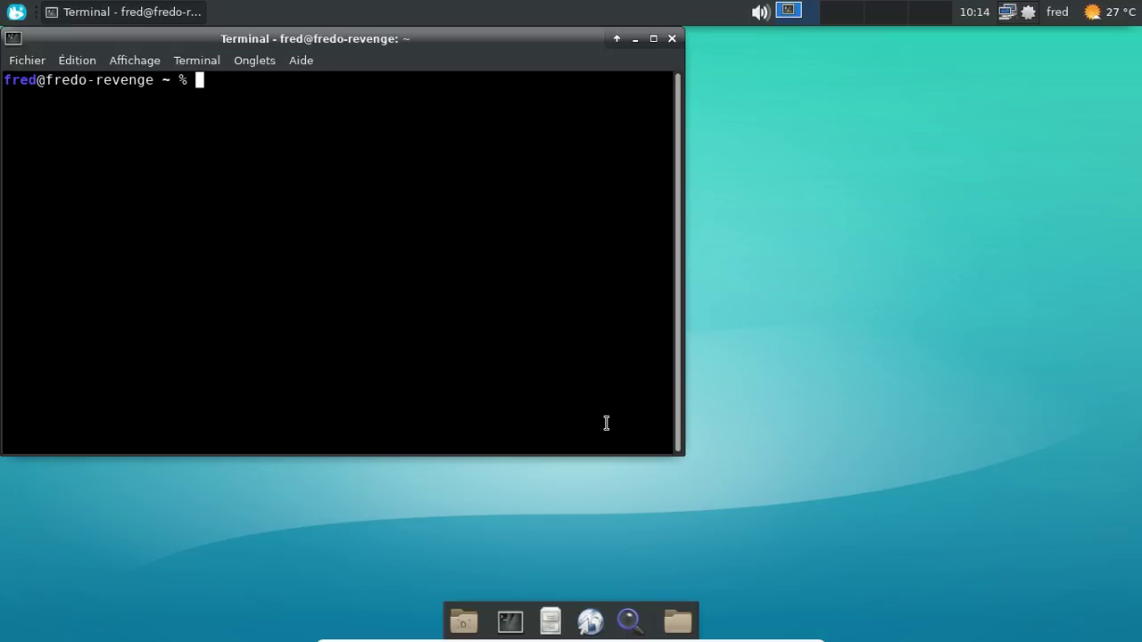
type("sudo chfn f")
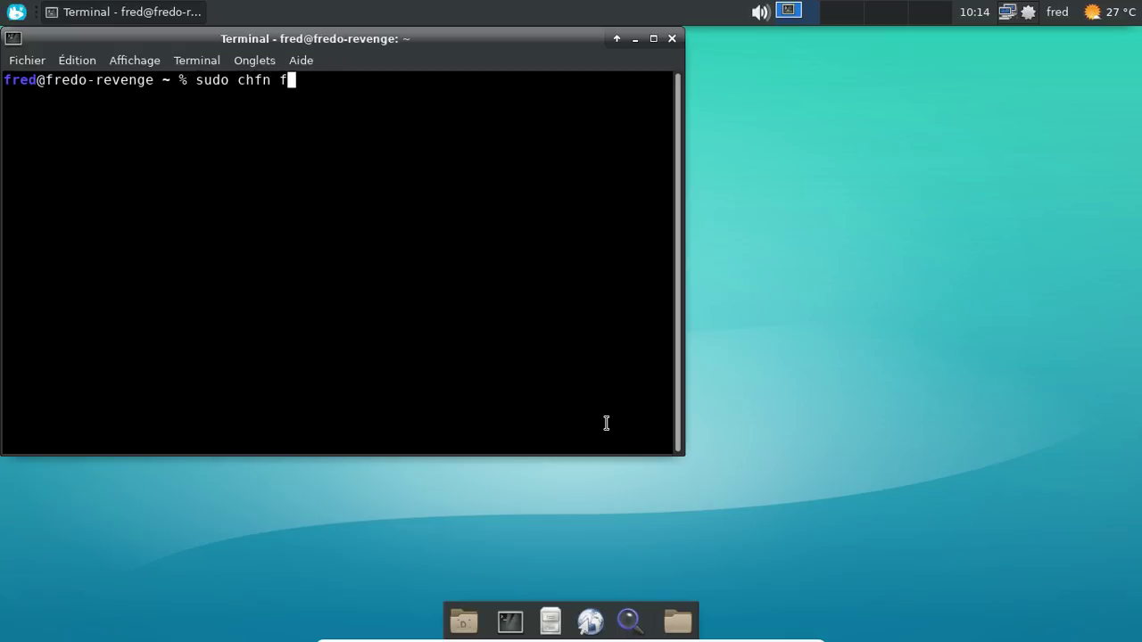
type("red")
key("Return")
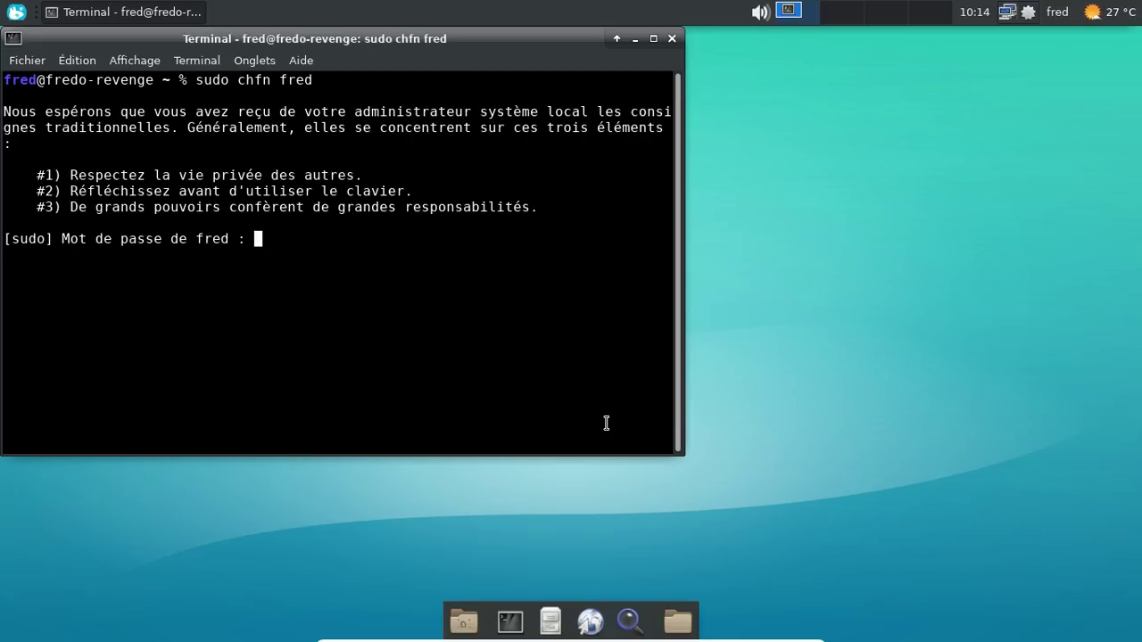
key("Return")
type("F")
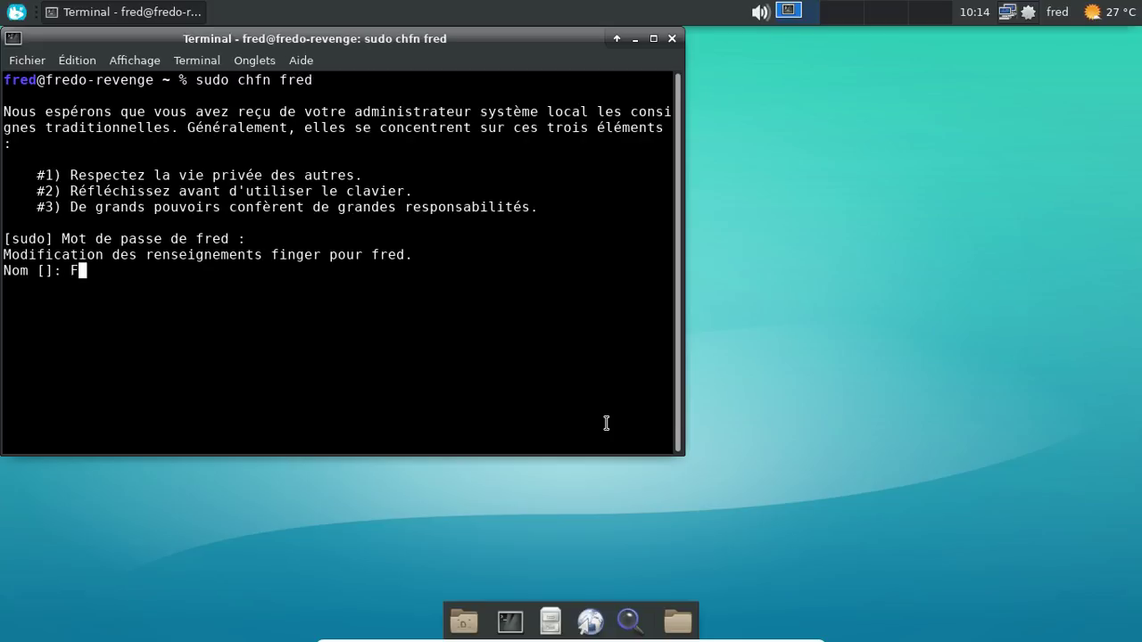
type("rederic Bezies")
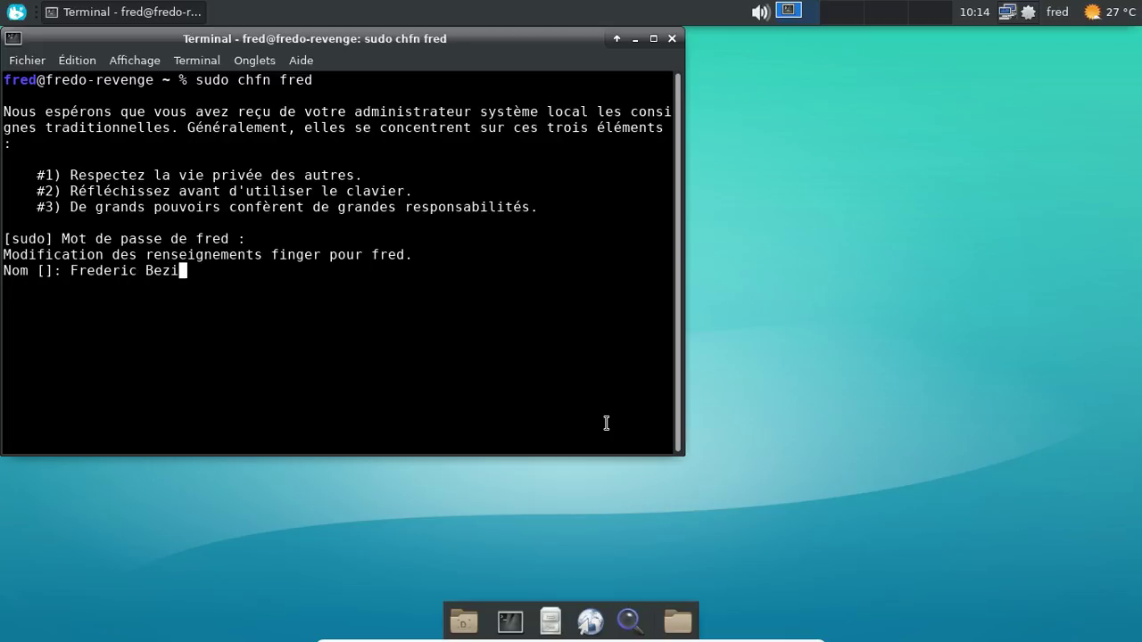
key("Return")
key("Return")
key("Return")
key("Return")
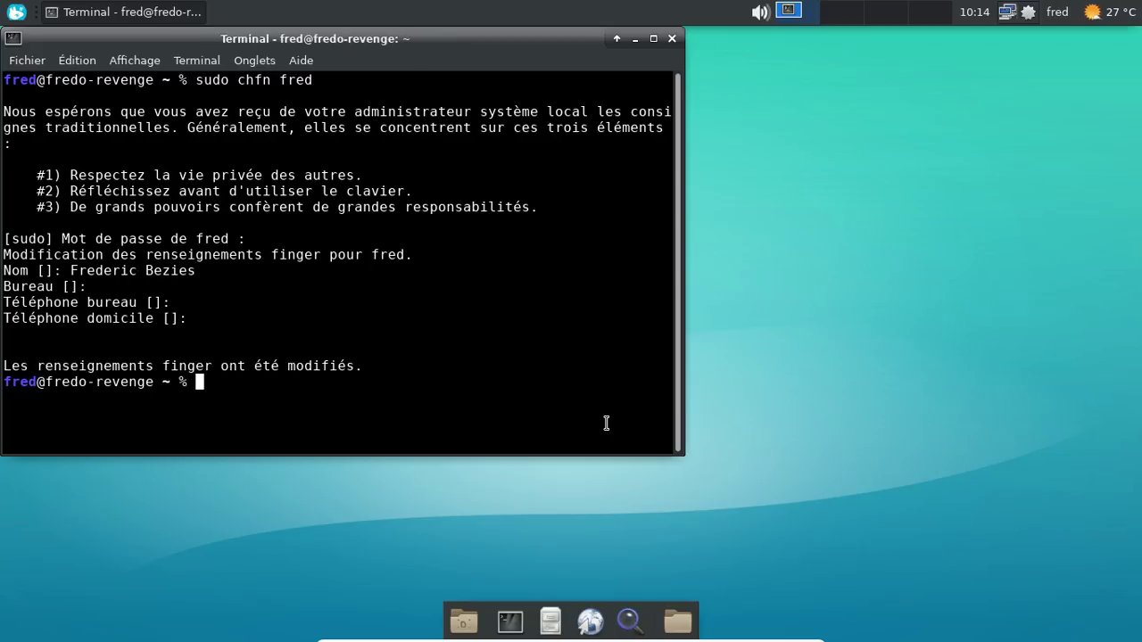
type("exit")
key("Return")
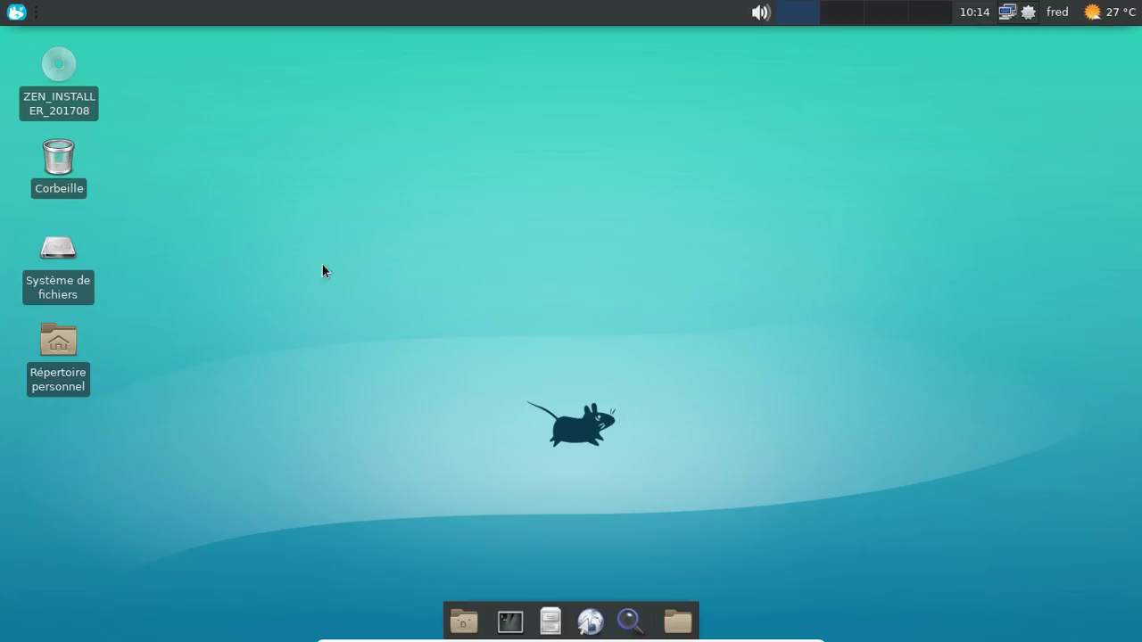
double_click(58, 341)
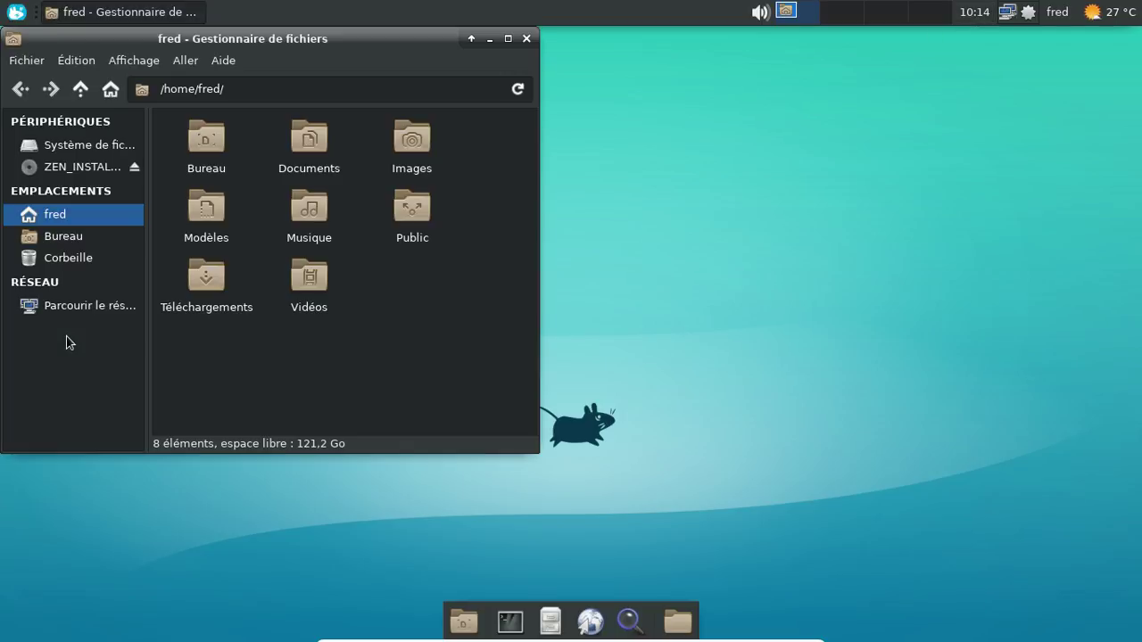
left_click(72, 307)
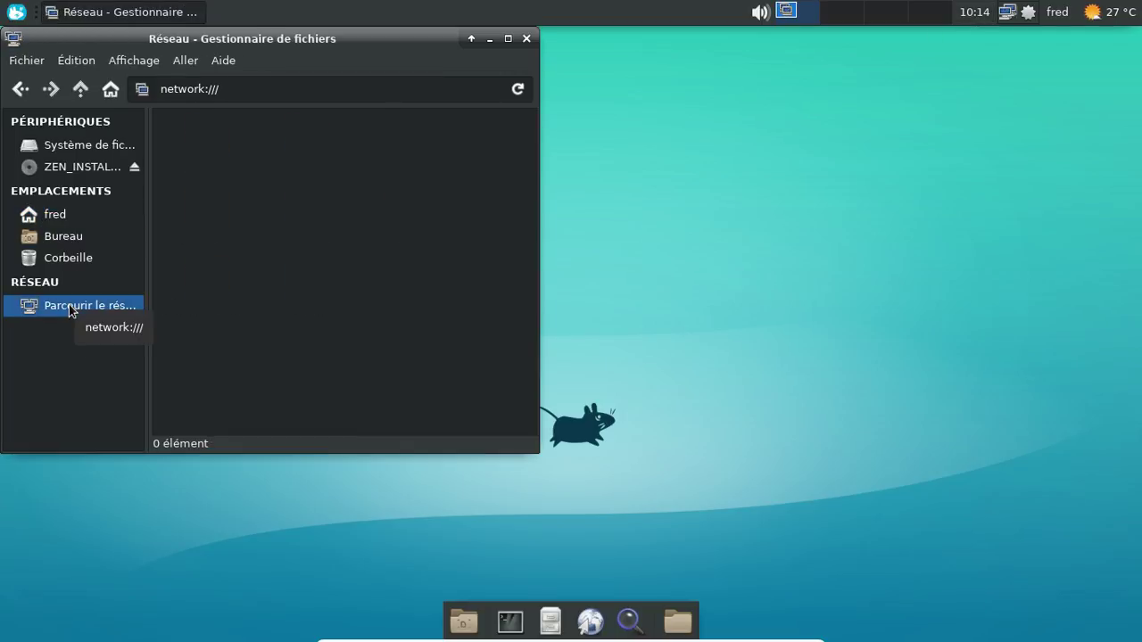
left_click_drag(227, 44, 426, 45)
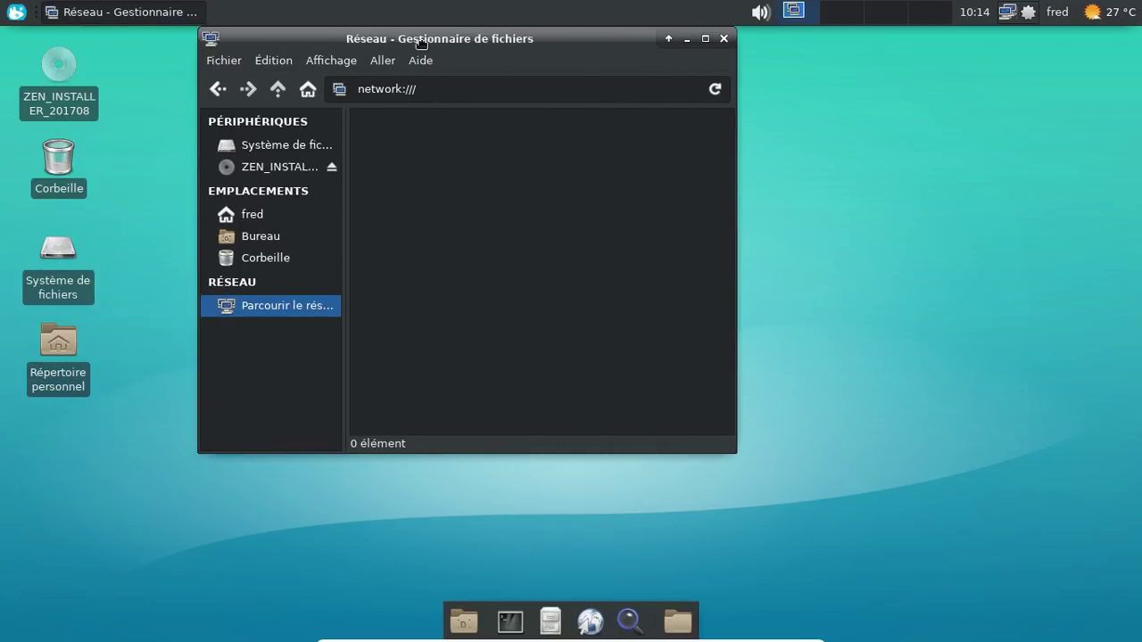
left_click(725, 38)
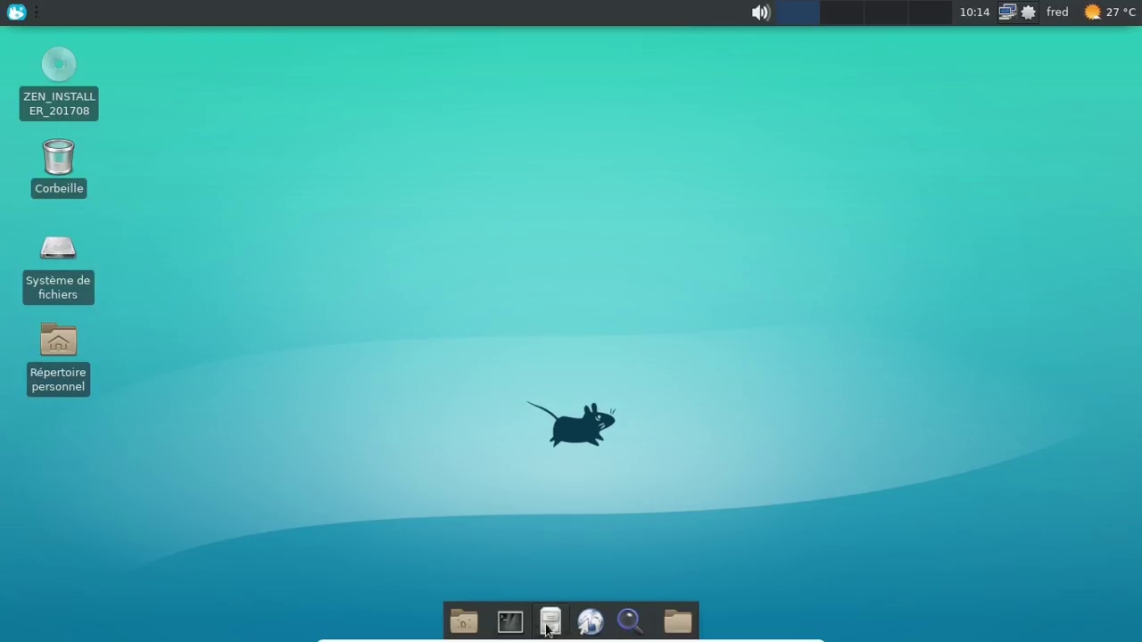
Step: In Pamac, mark gvfs-afc, goa, google, gphoto2, mtp, nfs and smb for installation
left_click(1027, 9)
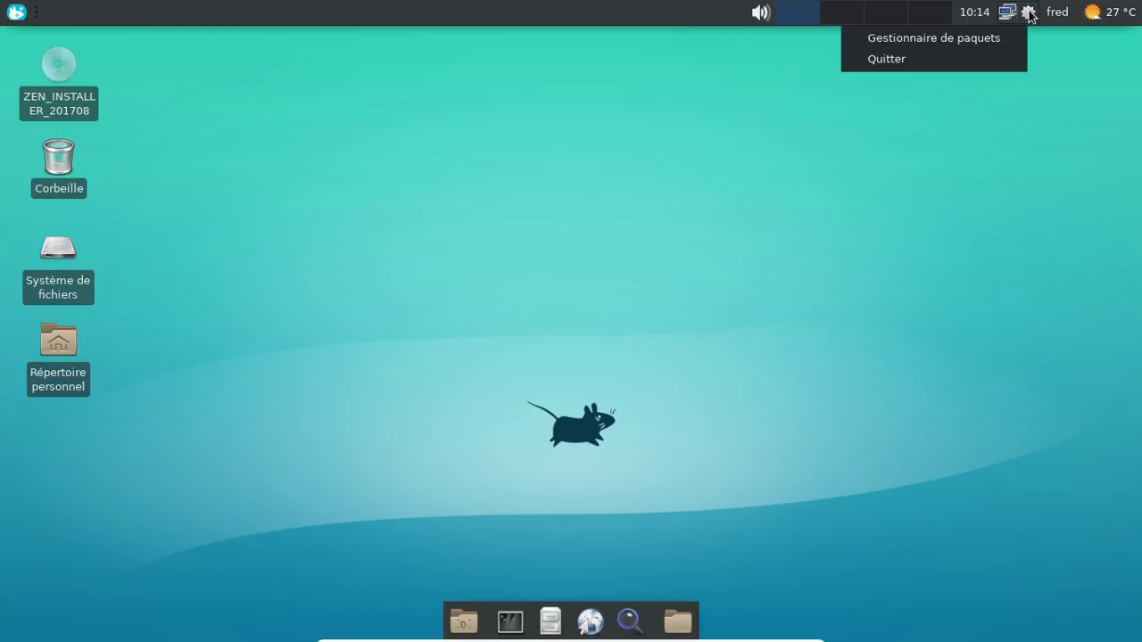
left_click(992, 36)
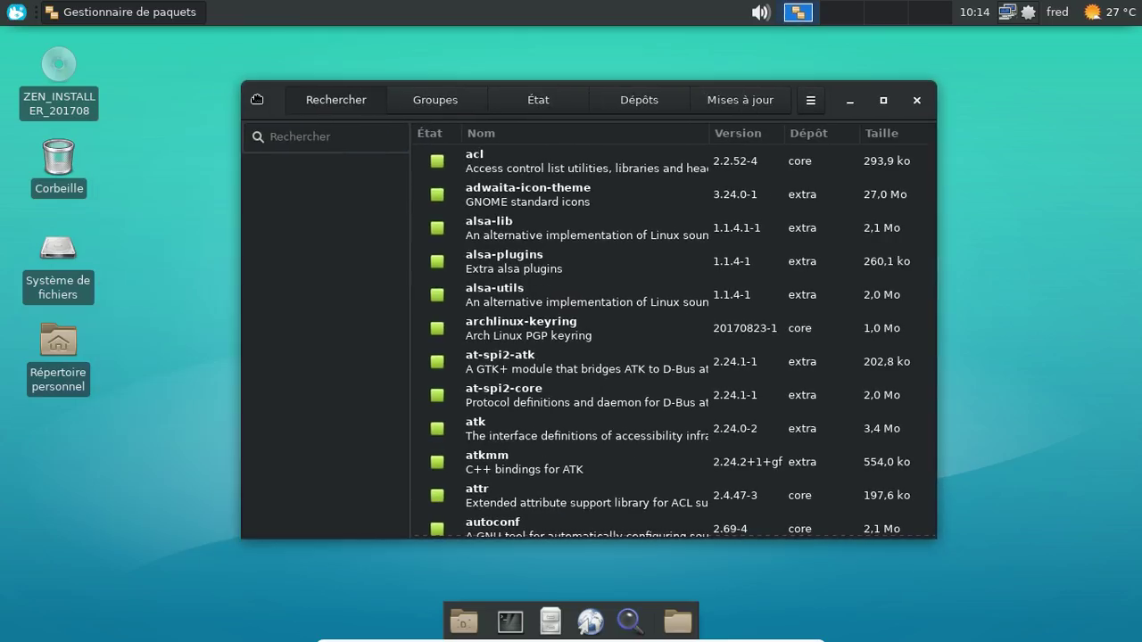
type("gvfs")
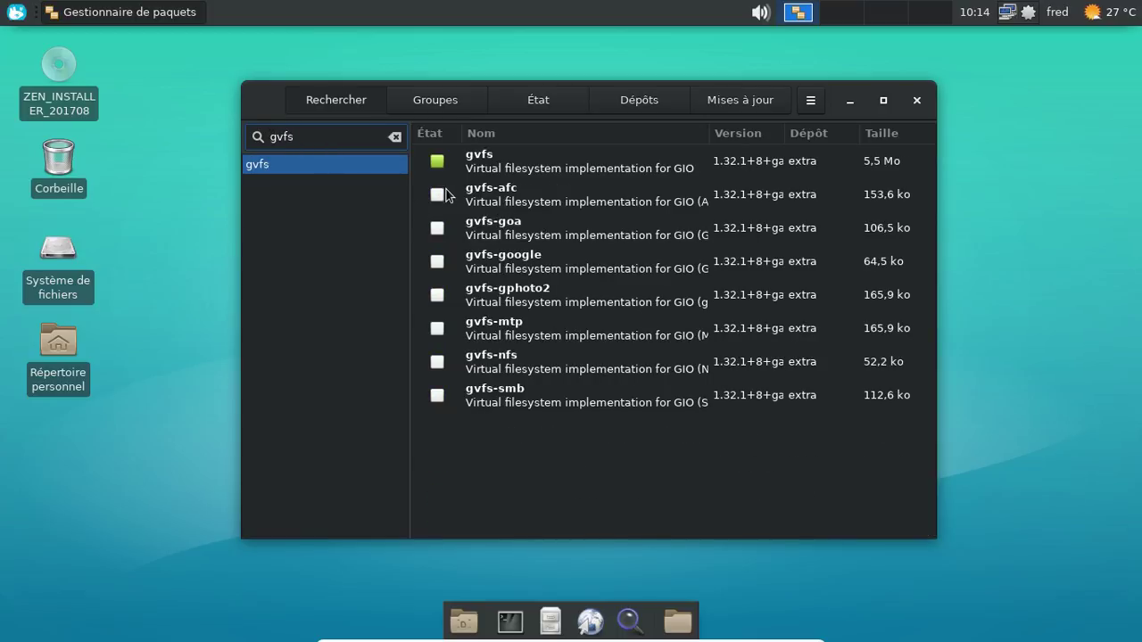
left_click(438, 195)
left_click(438, 228)
left_click(437, 262)
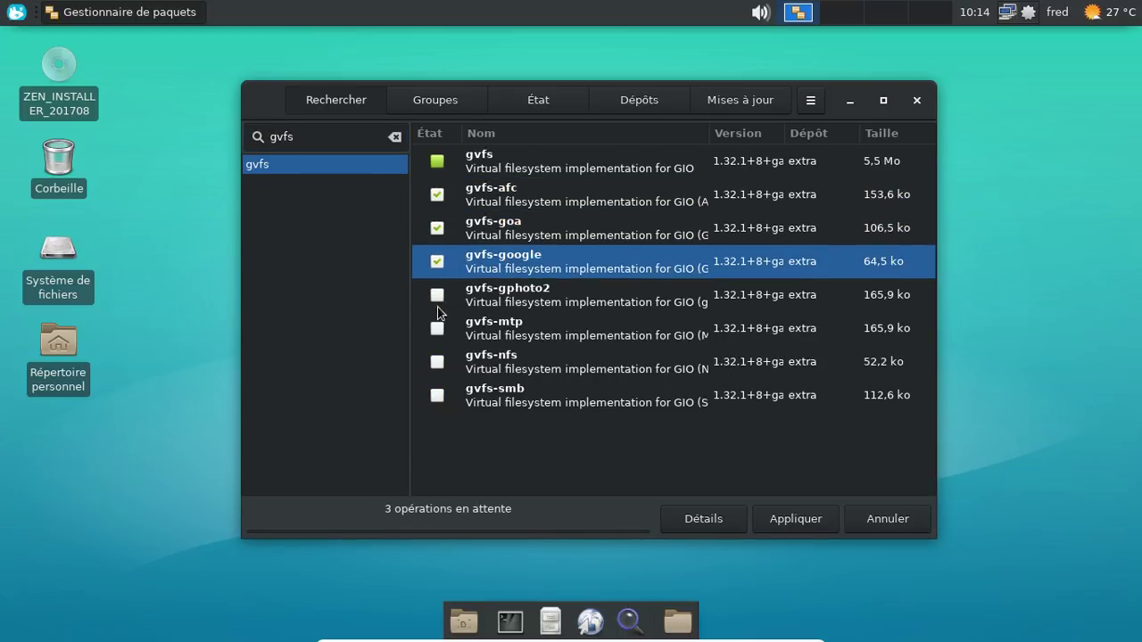
left_click(437, 295)
left_click(437, 328)
left_click(437, 362)
left_click(437, 396)
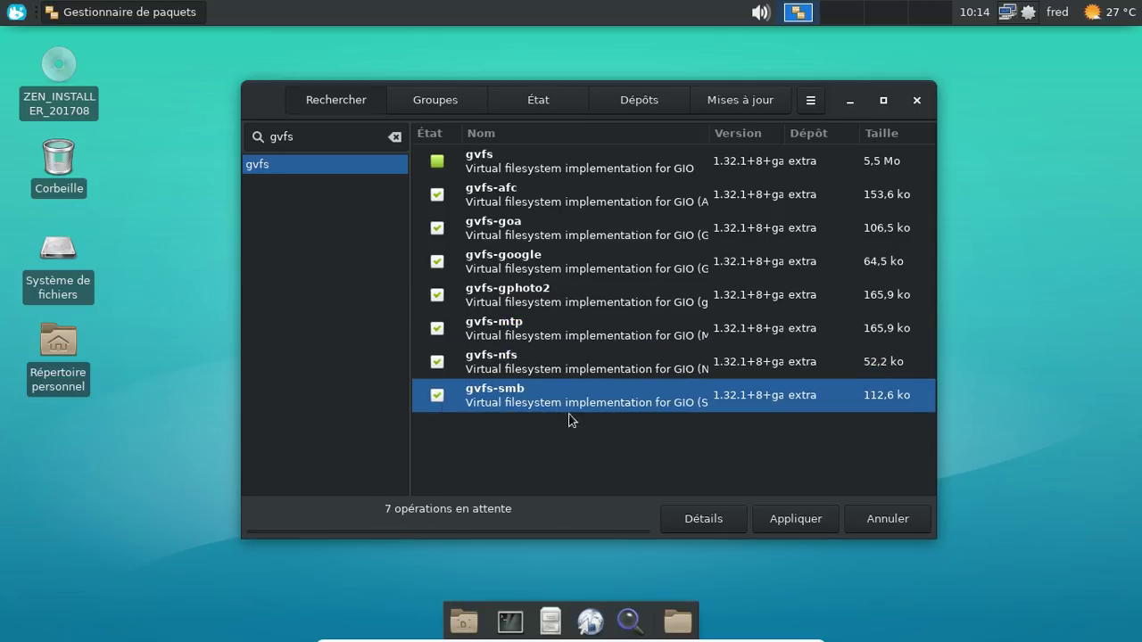
Step: Search 'gstreamer' and mark gst-plugins-base, gst-plugins-good and gst-plugins-ugly for installation
left_click_drag(326, 136, 261, 130)
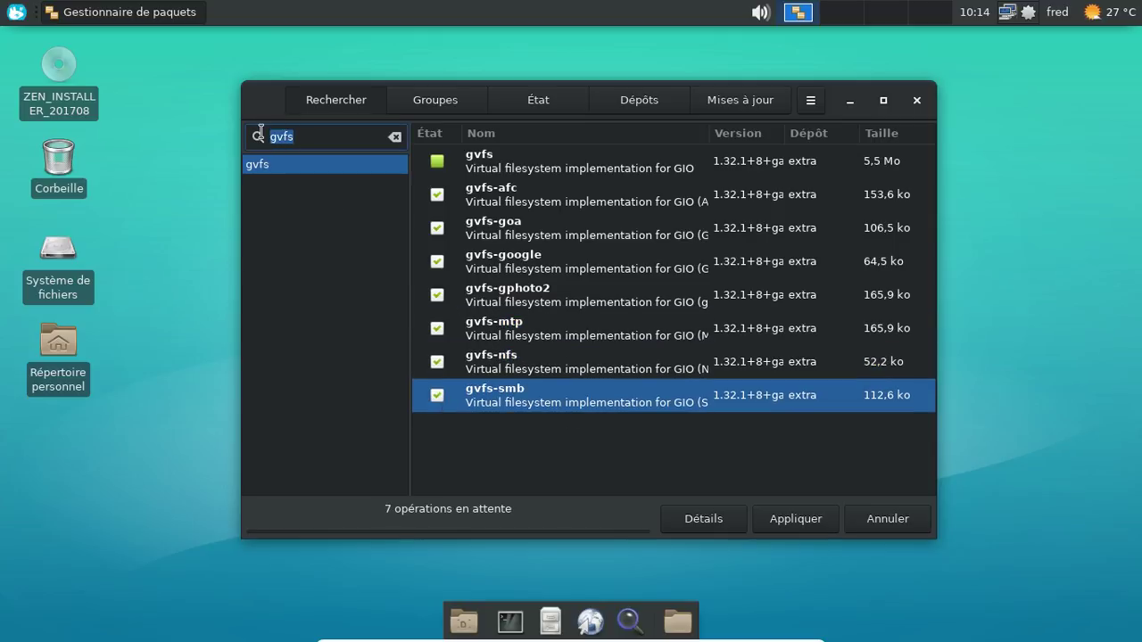
type("gstreamer")
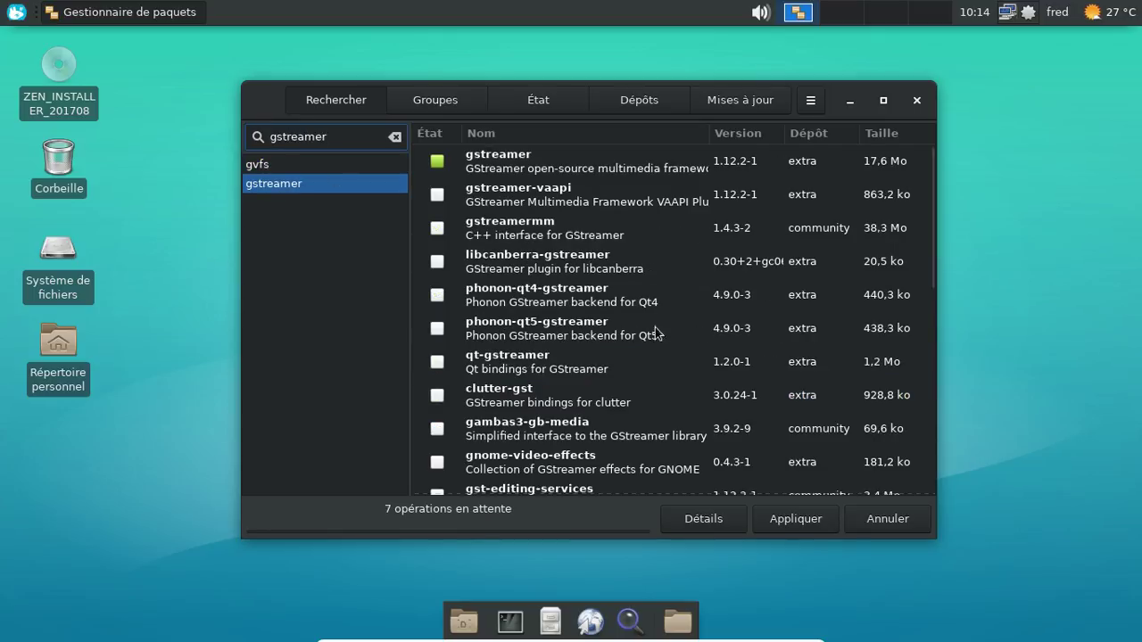
scroll(656, 337, "down", 5)
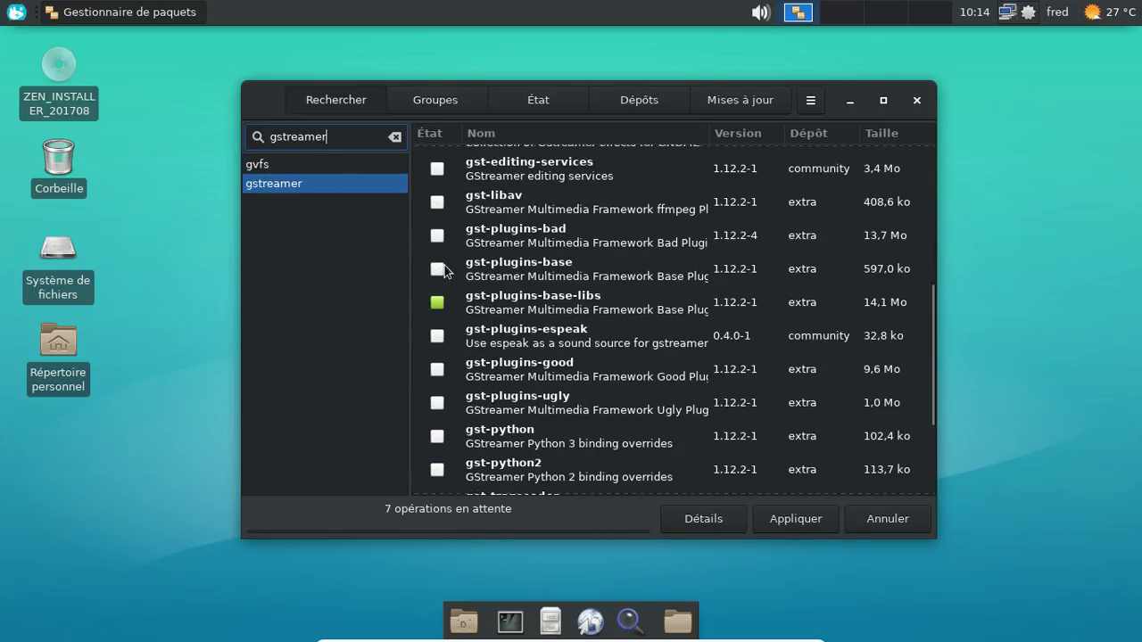
left_click(437, 269)
left_click(437, 369)
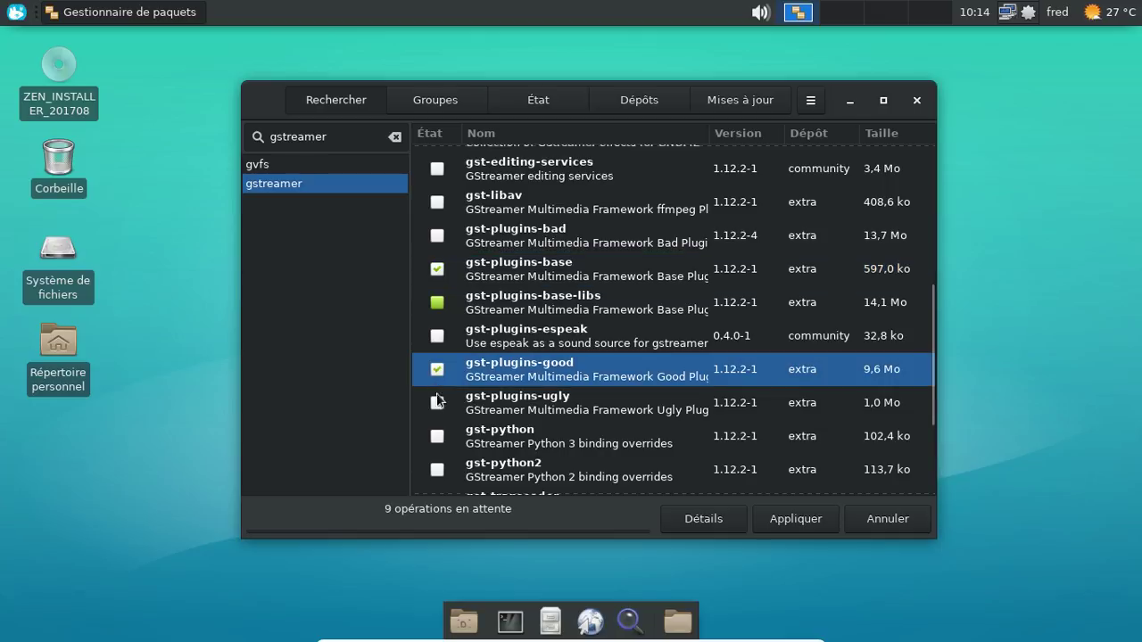
left_click(437, 402)
scroll(587, 429, "down", 2)
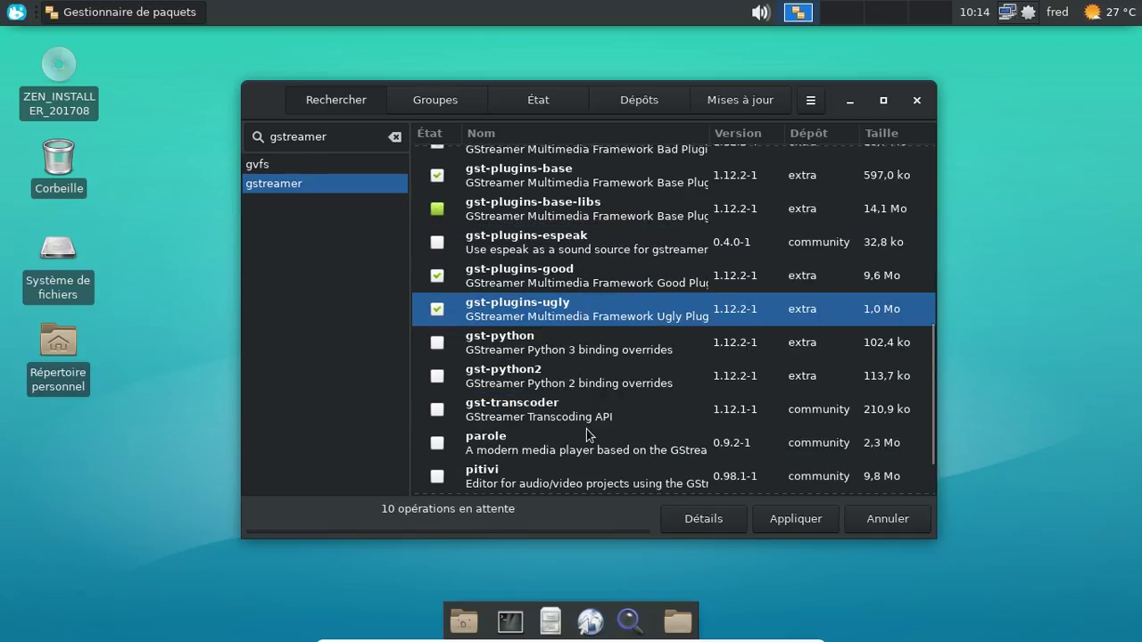
scroll(587, 430, "down", 3)
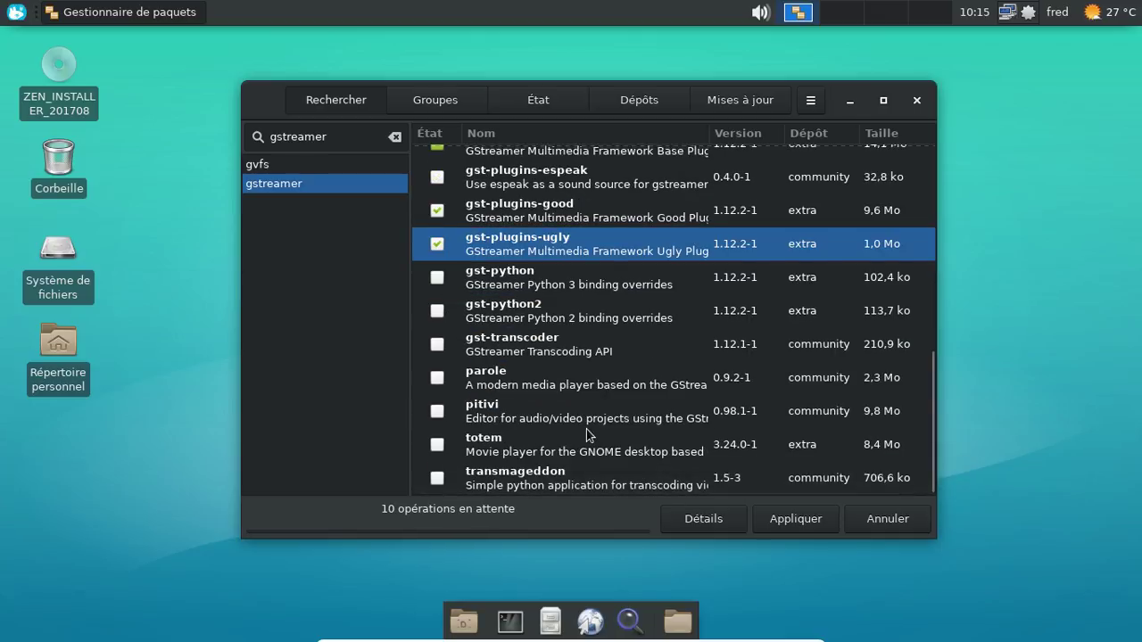
scroll(586, 429, "up", 5)
scroll(587, 429, "up", 3)
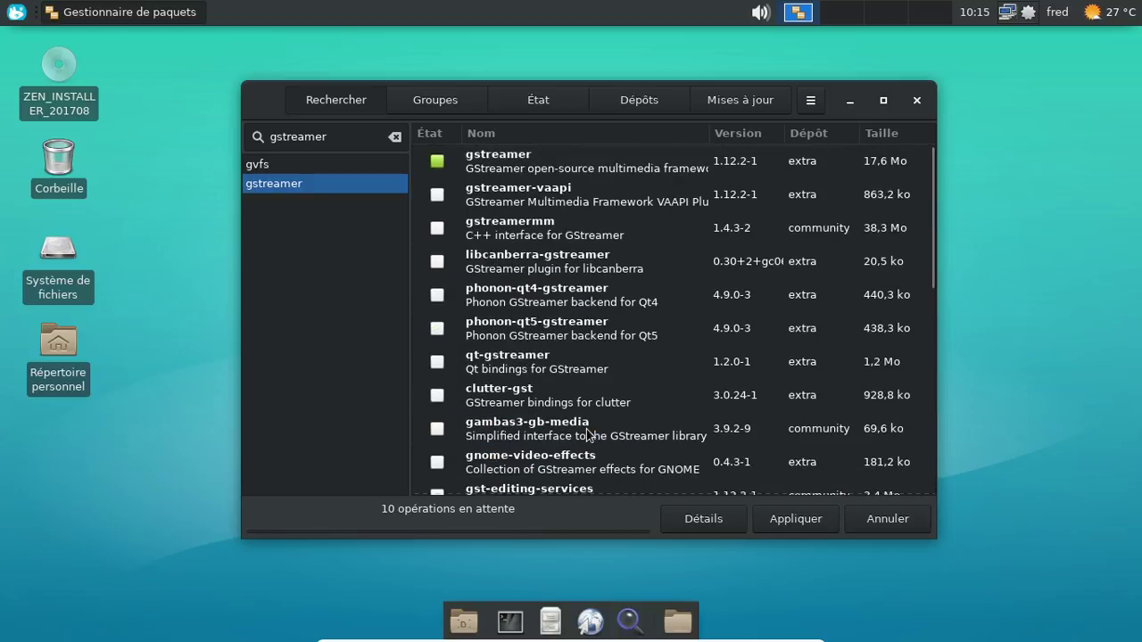
Step: Apply and confirm the pending installations, authorising with the administrator password
left_click(799, 518)
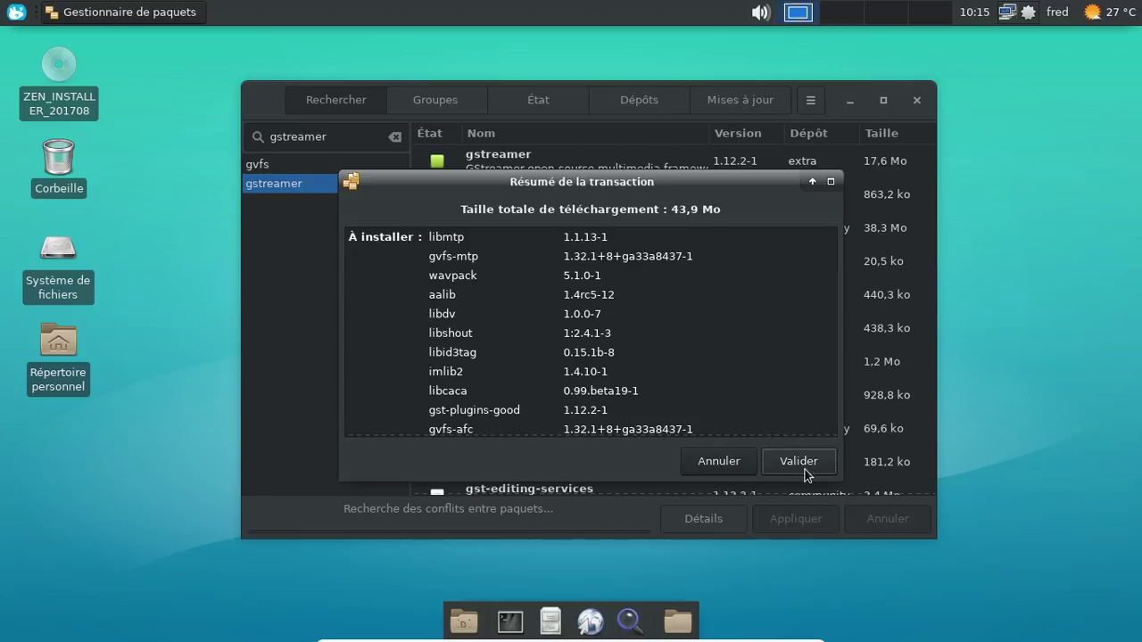
left_click(805, 467)
type("***")
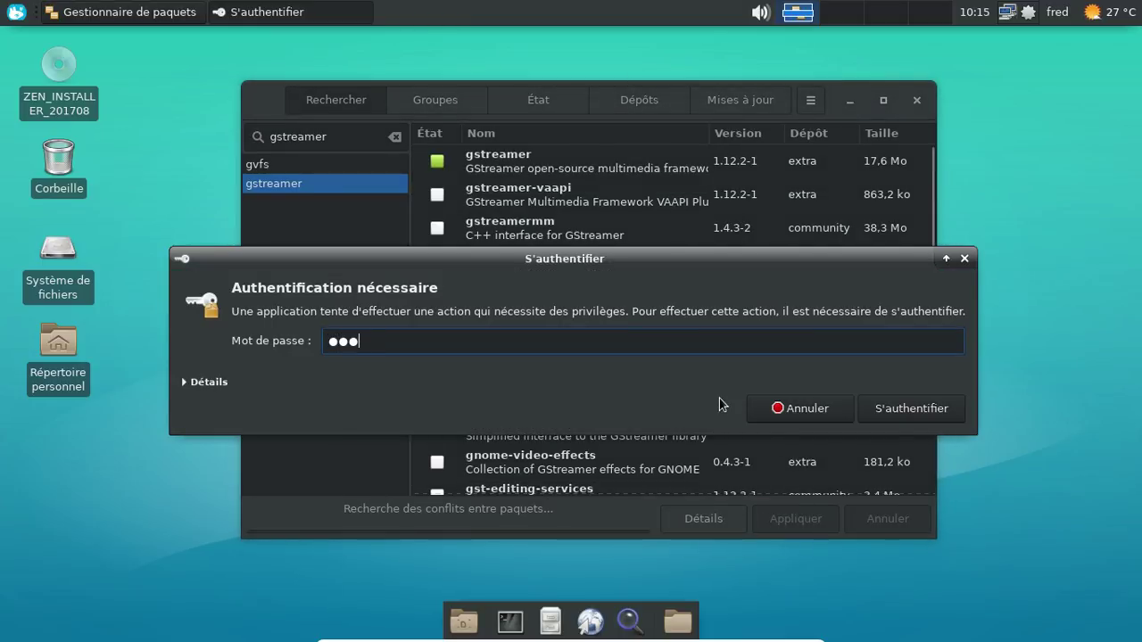
type("******")
key("Return")
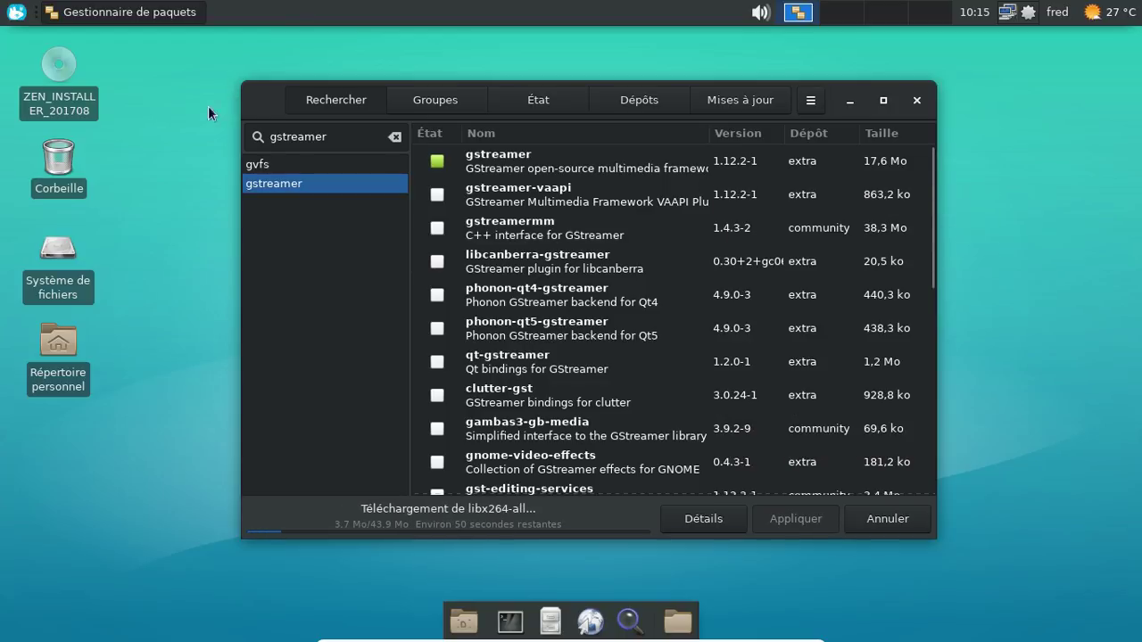
Step: Browse the full list of installed applications in the Whisker menu
left_click(17, 12)
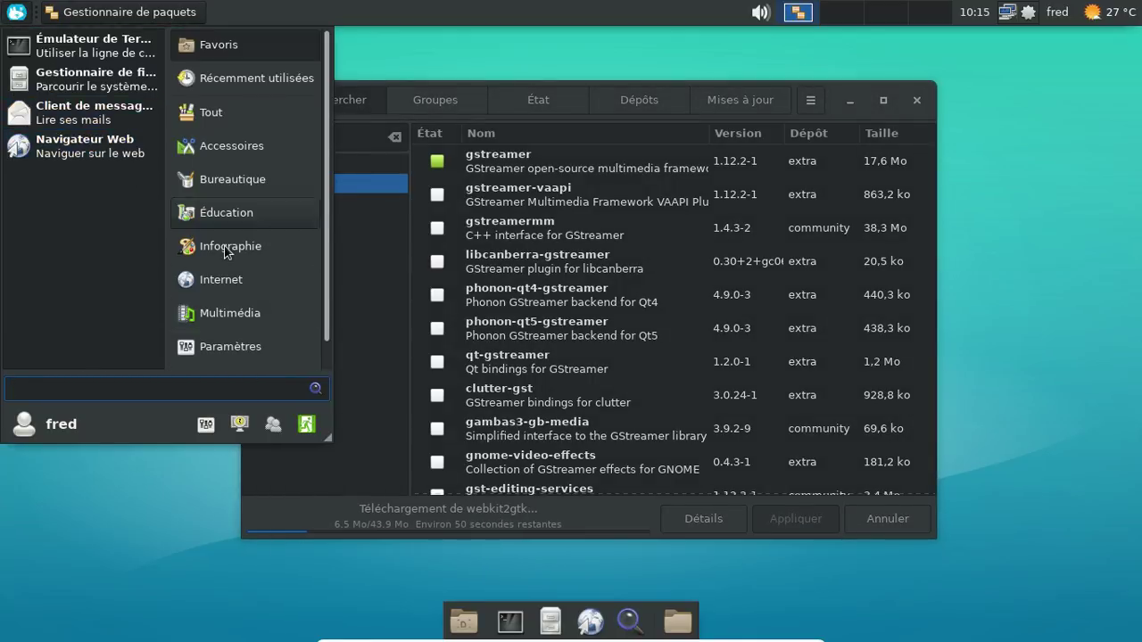
left_click(215, 112)
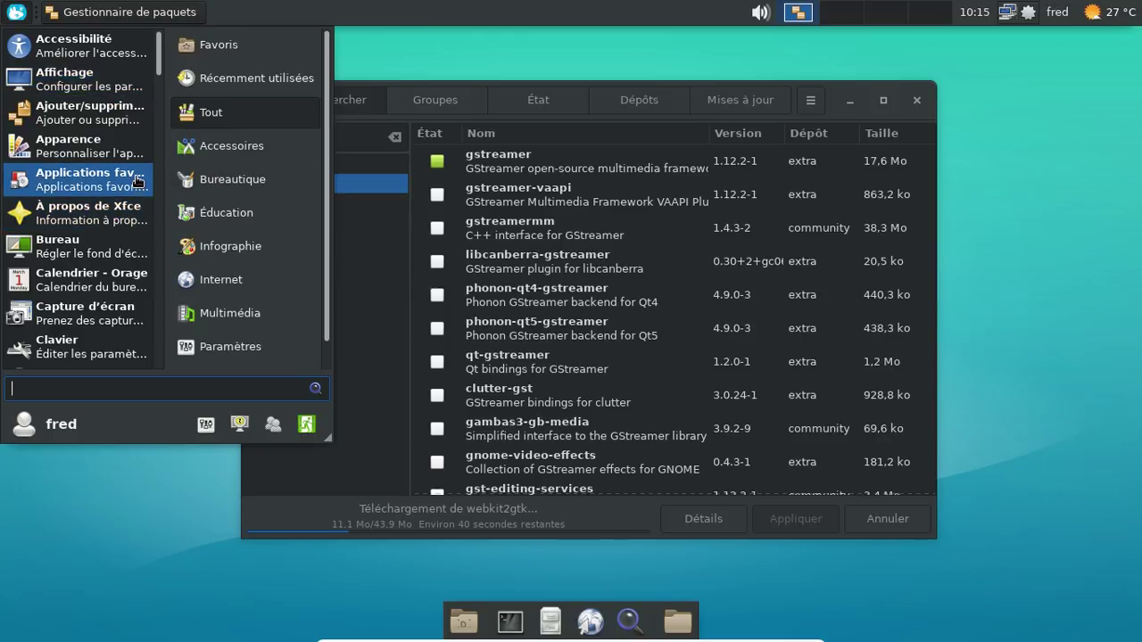
scroll(259, 161, "down", 1)
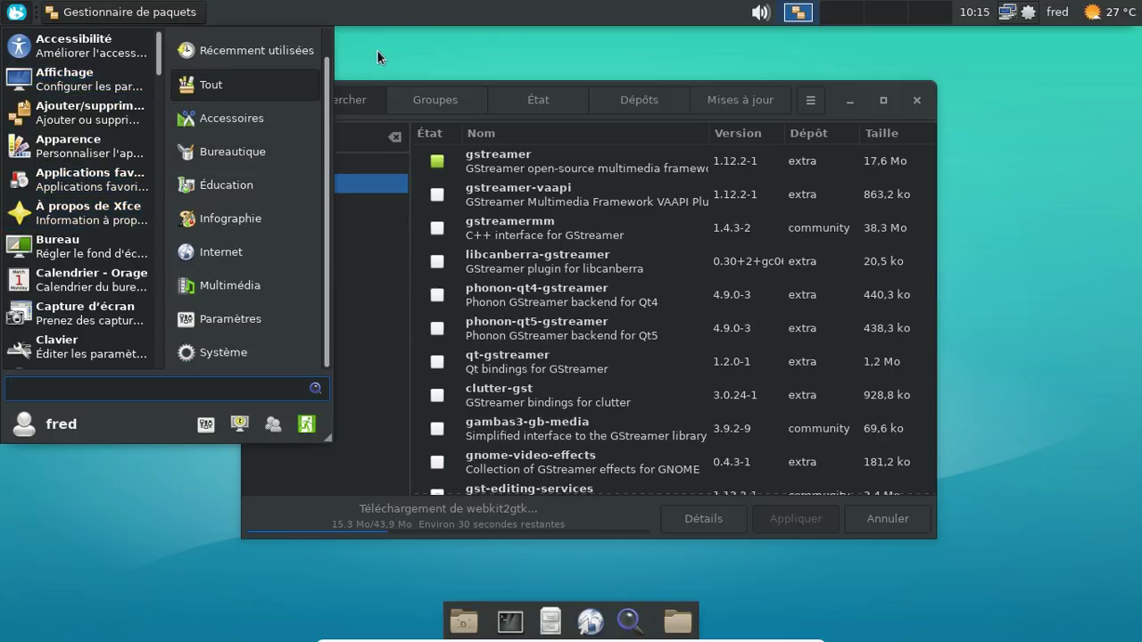
left_click(377, 51)
Step: Add LibreOffice Writer to favourites from Bureautique, then launch and close it
left_click(16, 12)
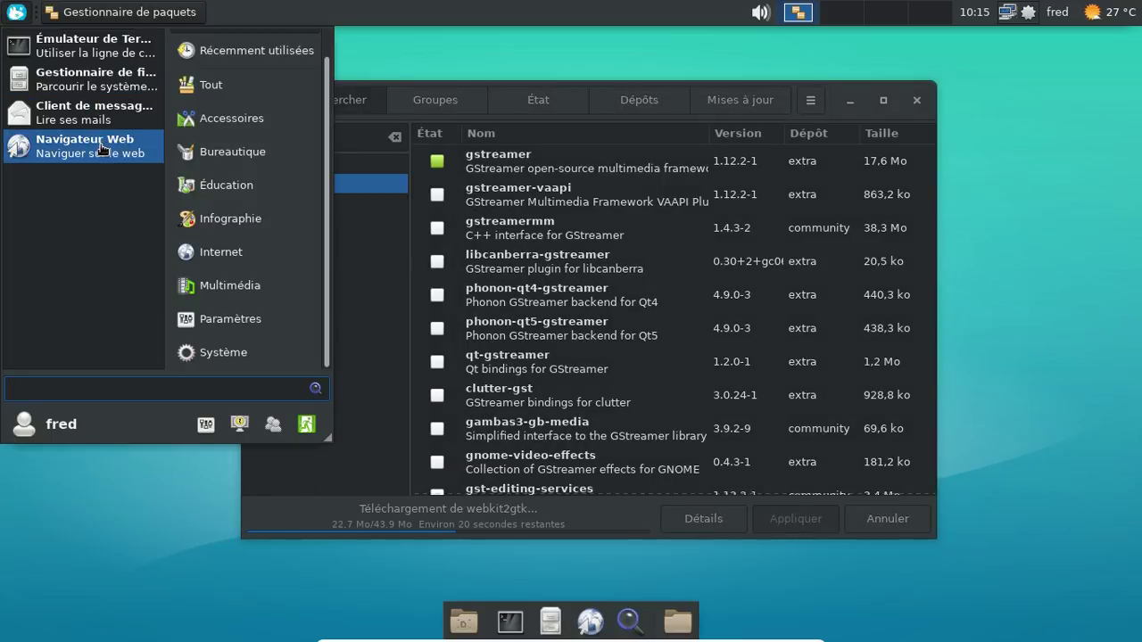
left_click(235, 153)
right_click(103, 347)
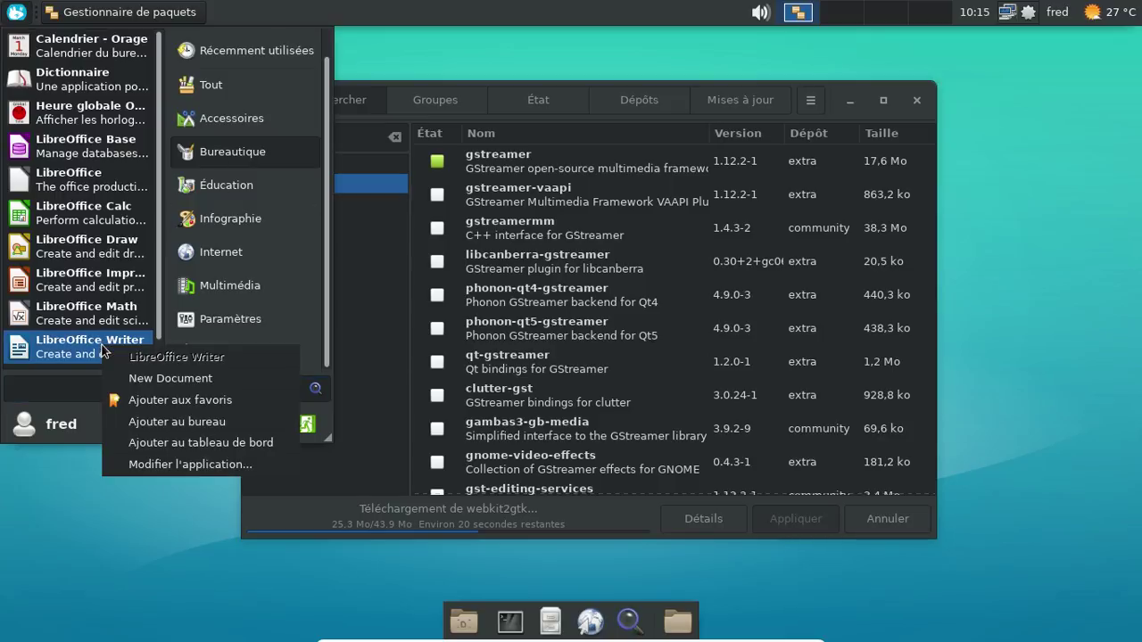
left_click(178, 398)
left_click(93, 187)
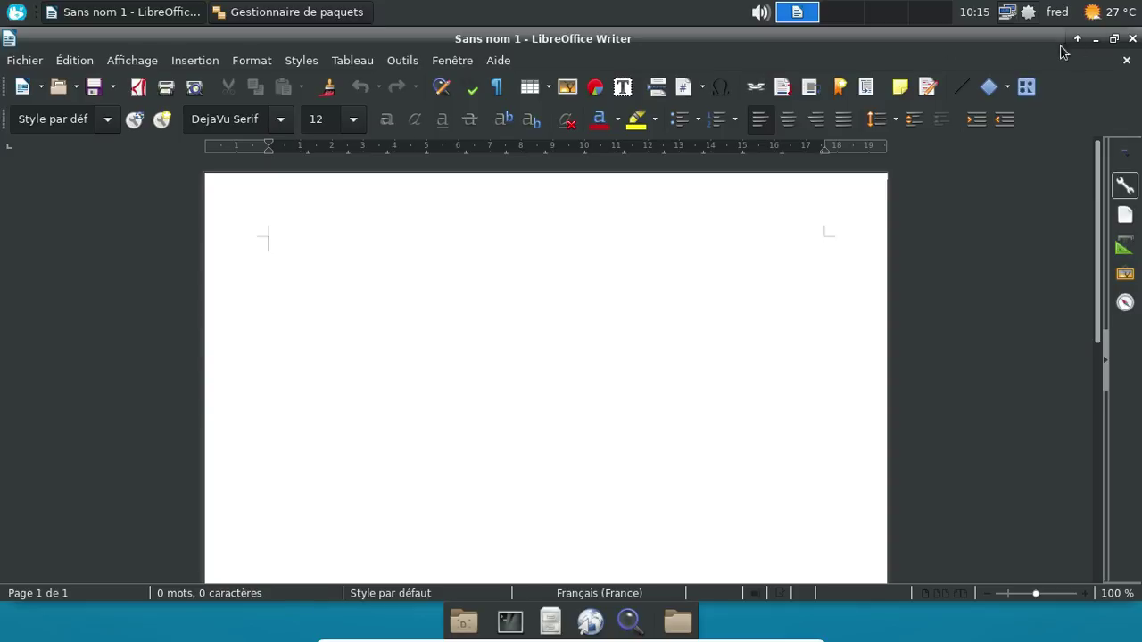
left_click(1130, 41)
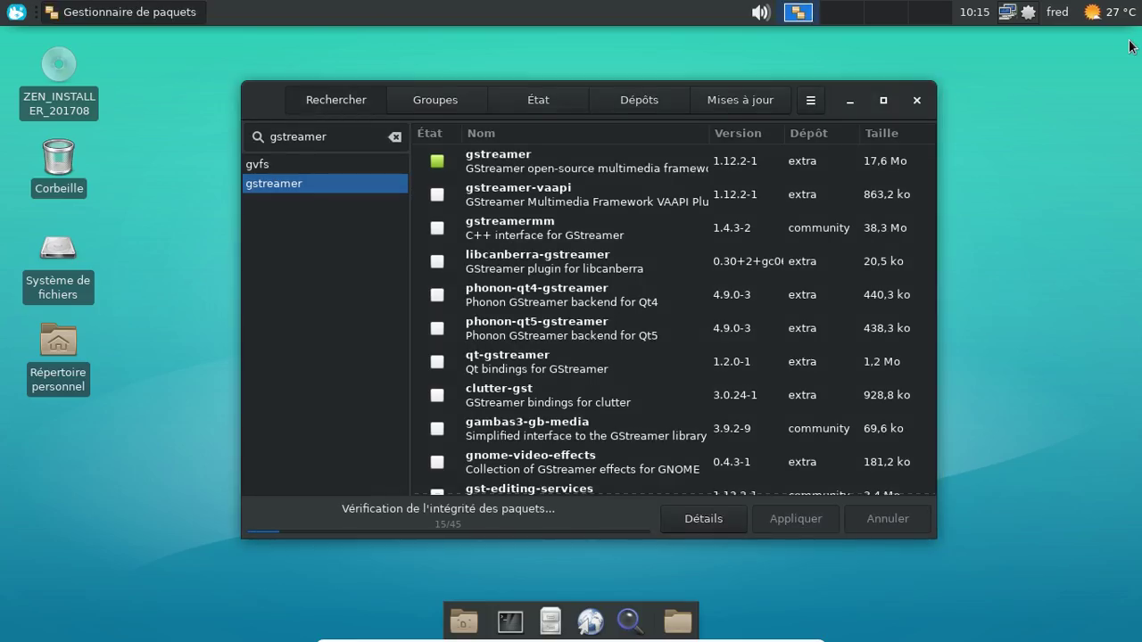
Step: Search Pamac for icon packages and mark elementary-icon-theme for installation
left_click_drag(332, 137, 263, 136)
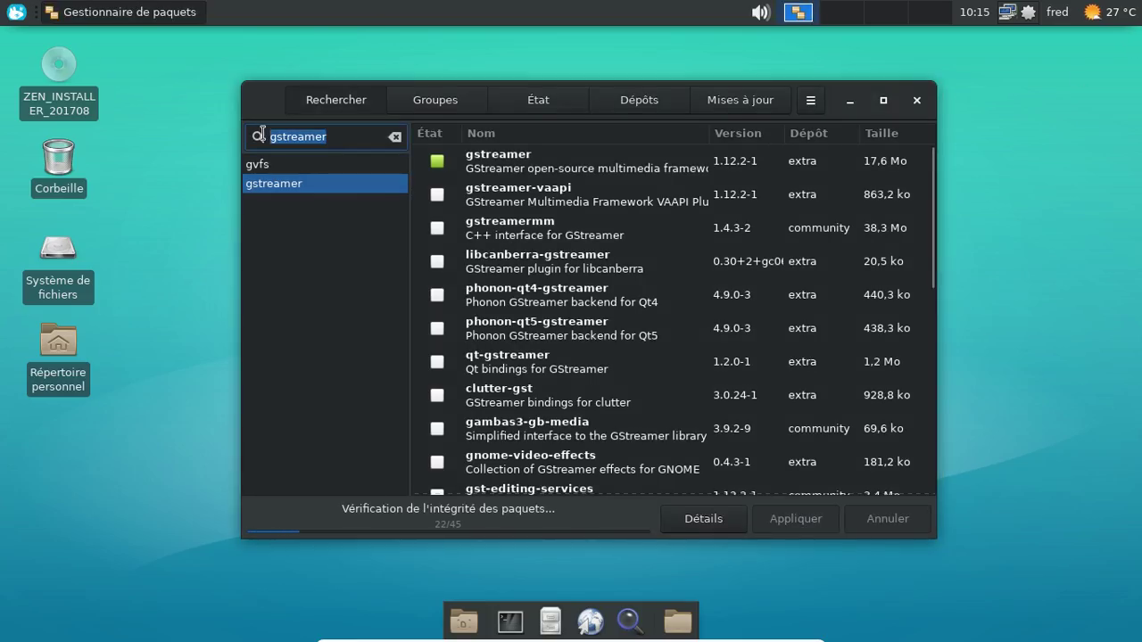
type("icons")
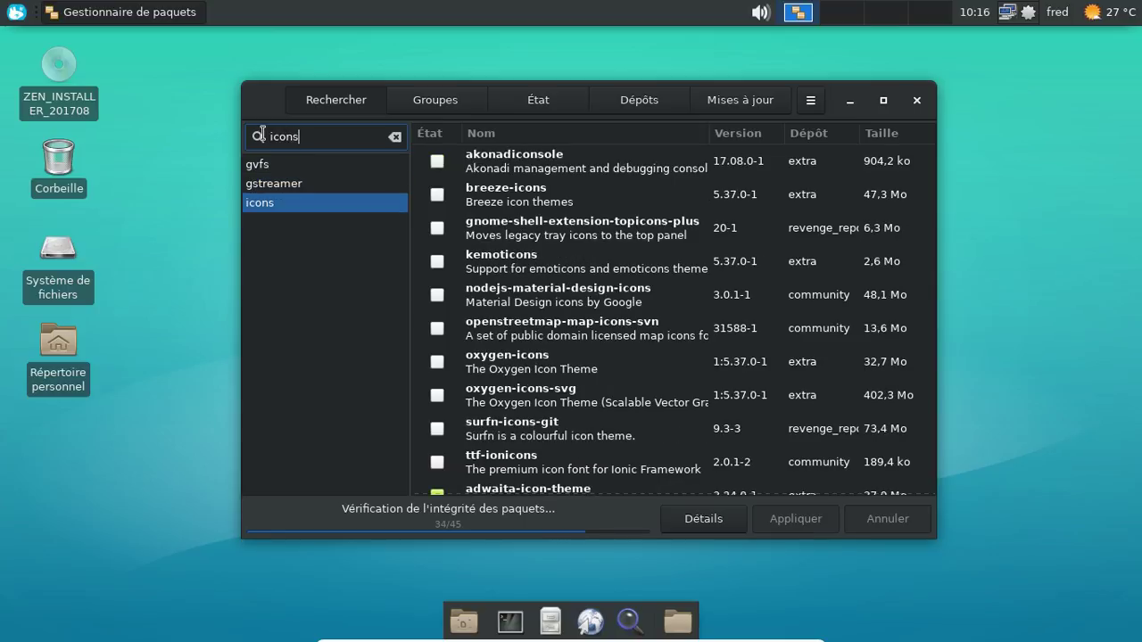
scroll(607, 211, "down", 3)
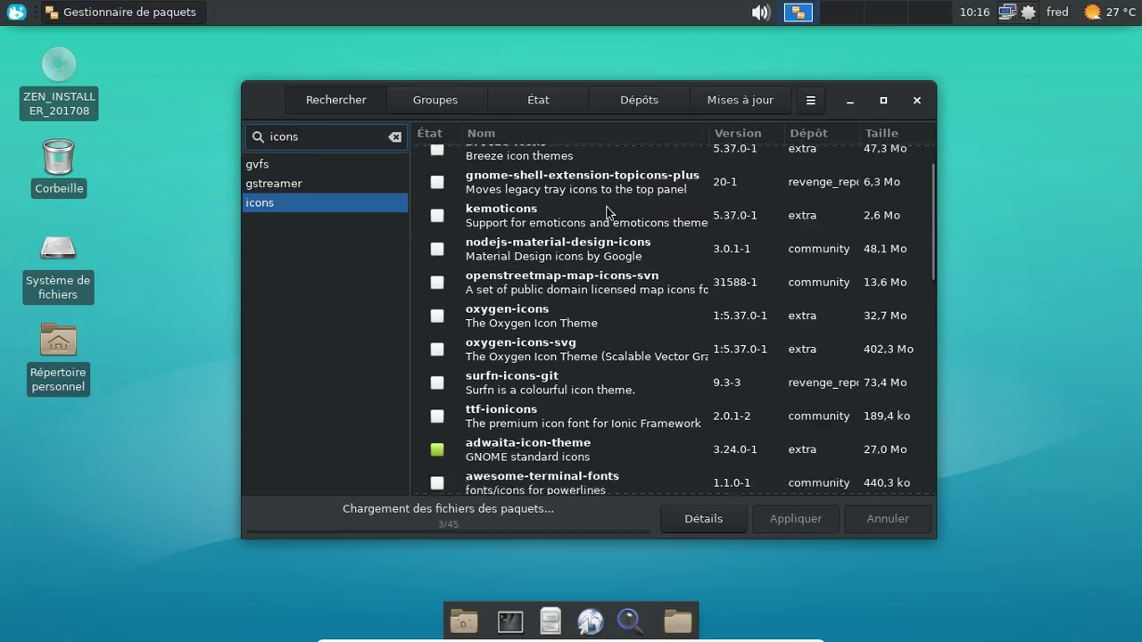
scroll(607, 212, "down", 6)
scroll(608, 212, "down", 4)
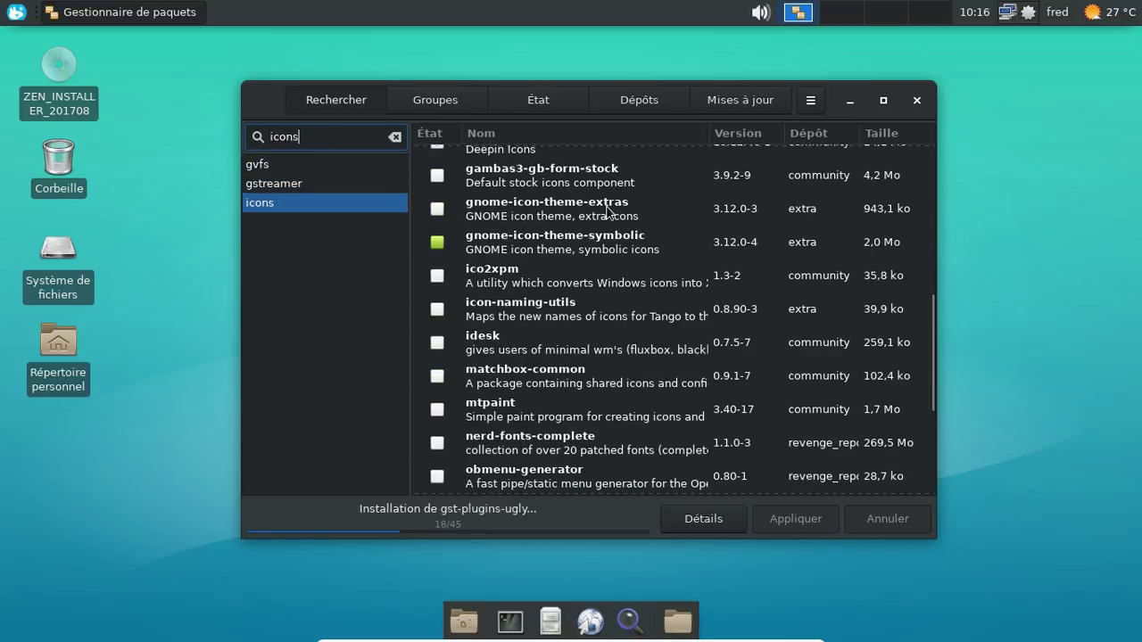
scroll(607, 211, "down", 1)
scroll(608, 211, "down", 4)
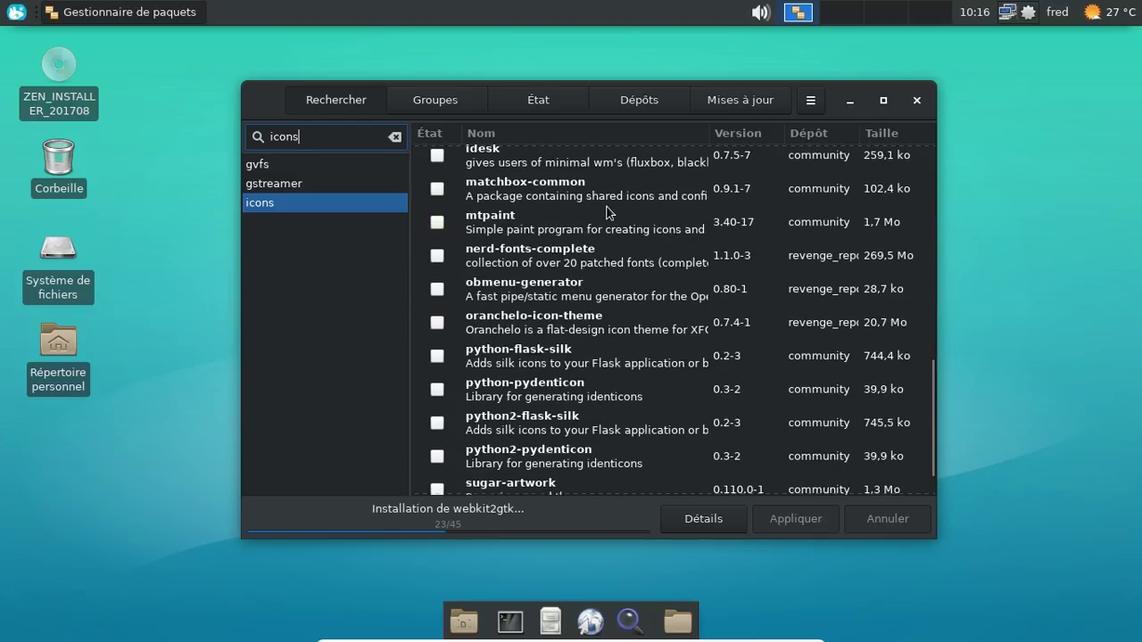
scroll(607, 211, "up", 3)
scroll(608, 211, "up", 8)
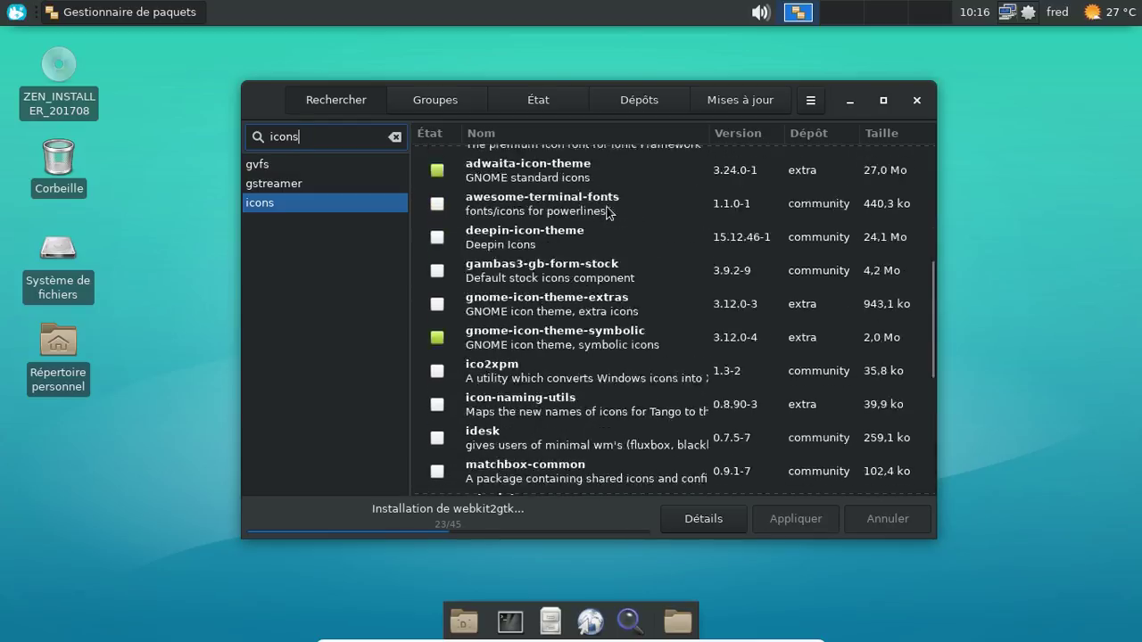
key("Return")
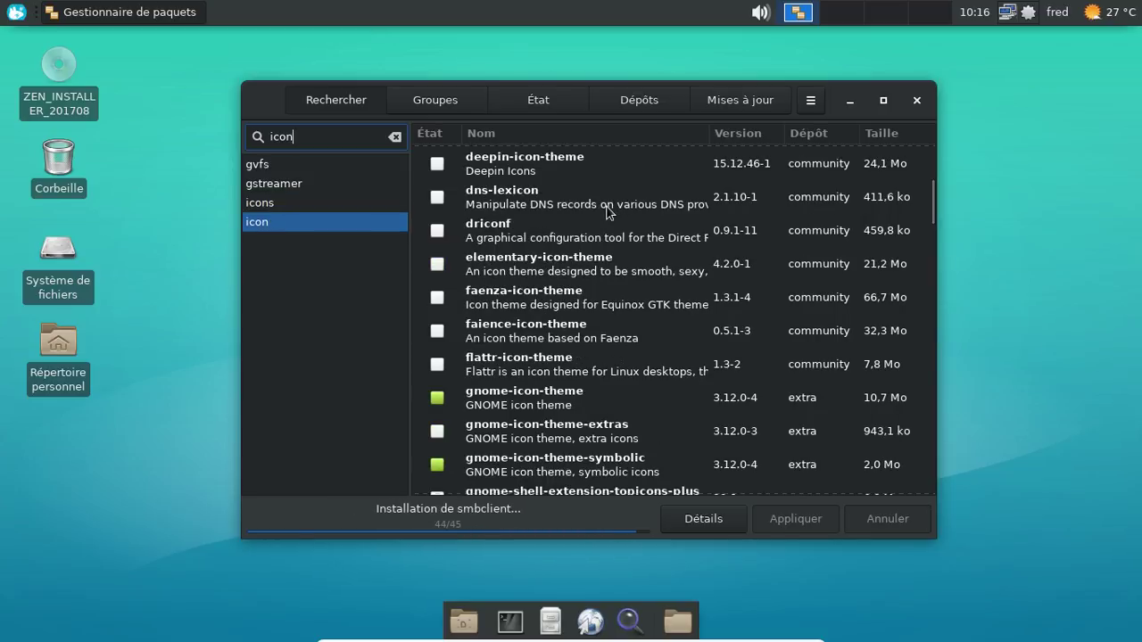
left_click(437, 264)
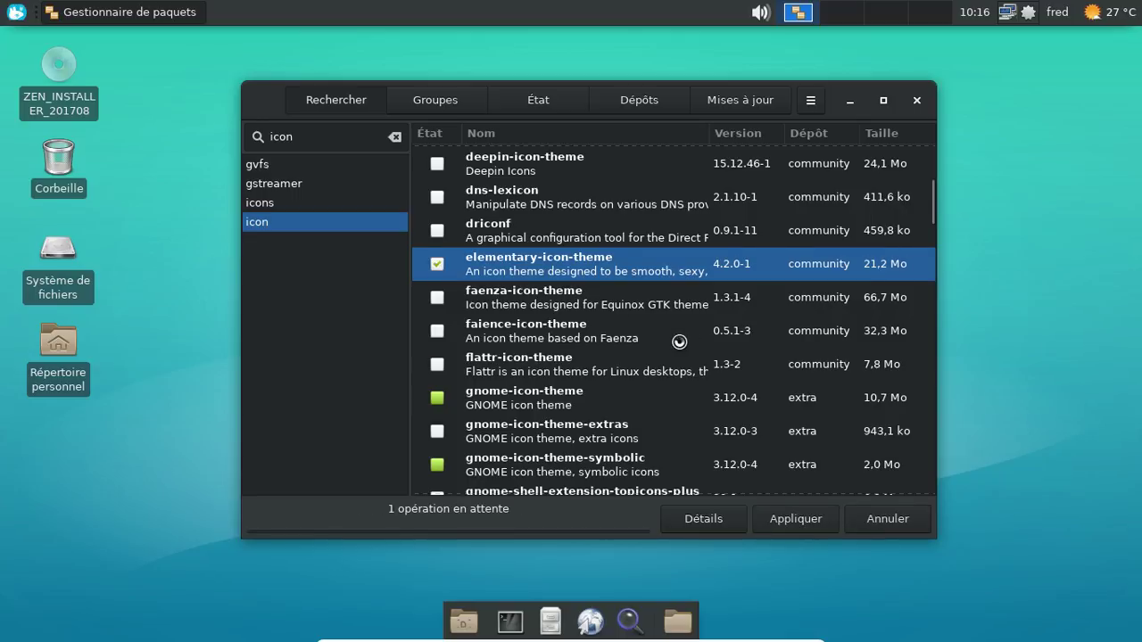
Step: Apply and confirm the elementary-icon-theme installation, then close Pamac
scroll(679, 341, "down", 3)
left_click(798, 522)
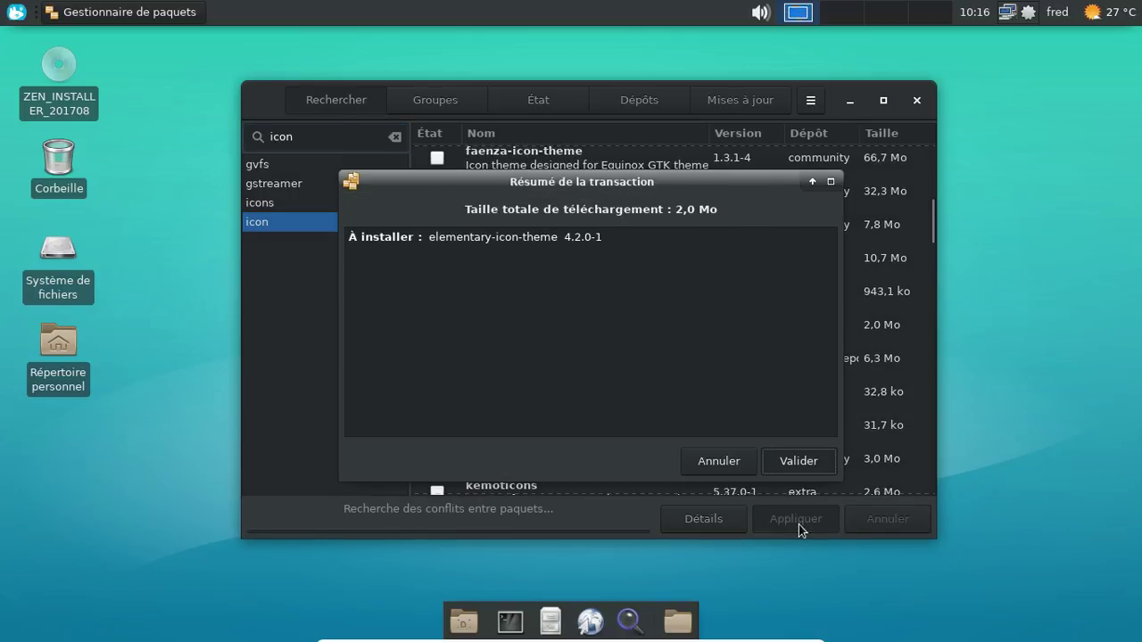
left_click(799, 461)
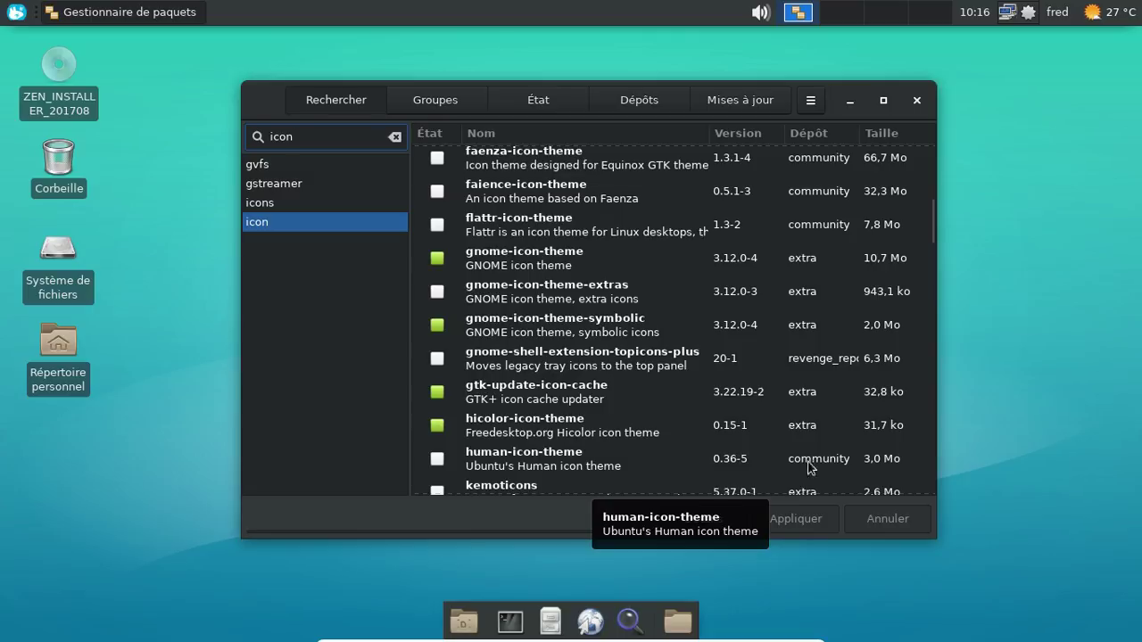
left_click(920, 99)
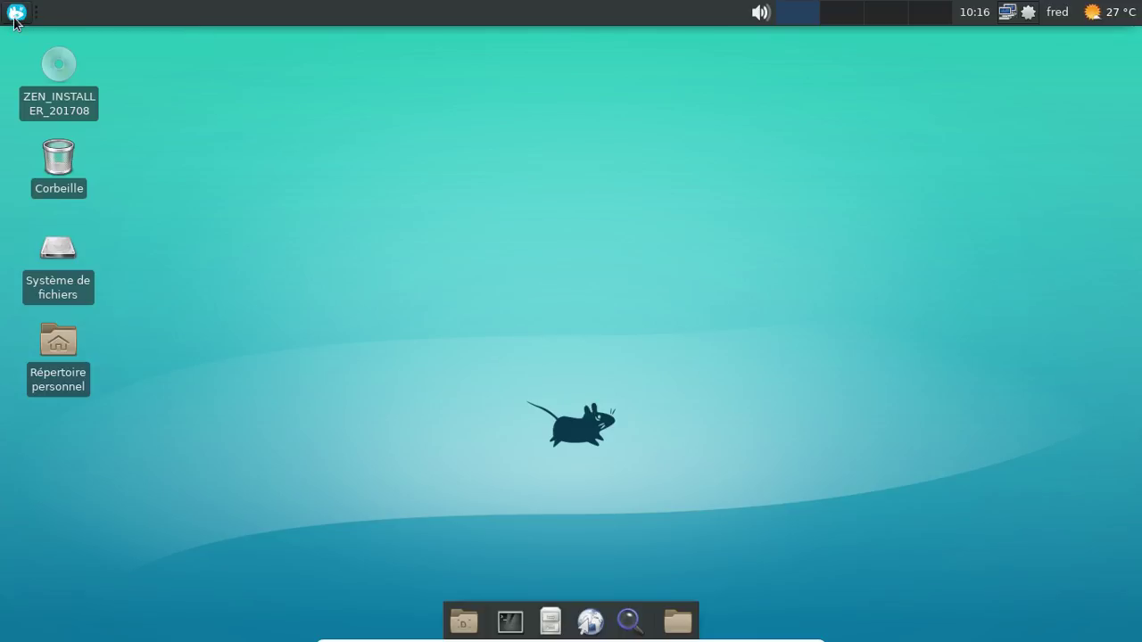
Step: Set the icon theme to elementary in Paramètres > Apparence > Icônes
left_click(16, 14)
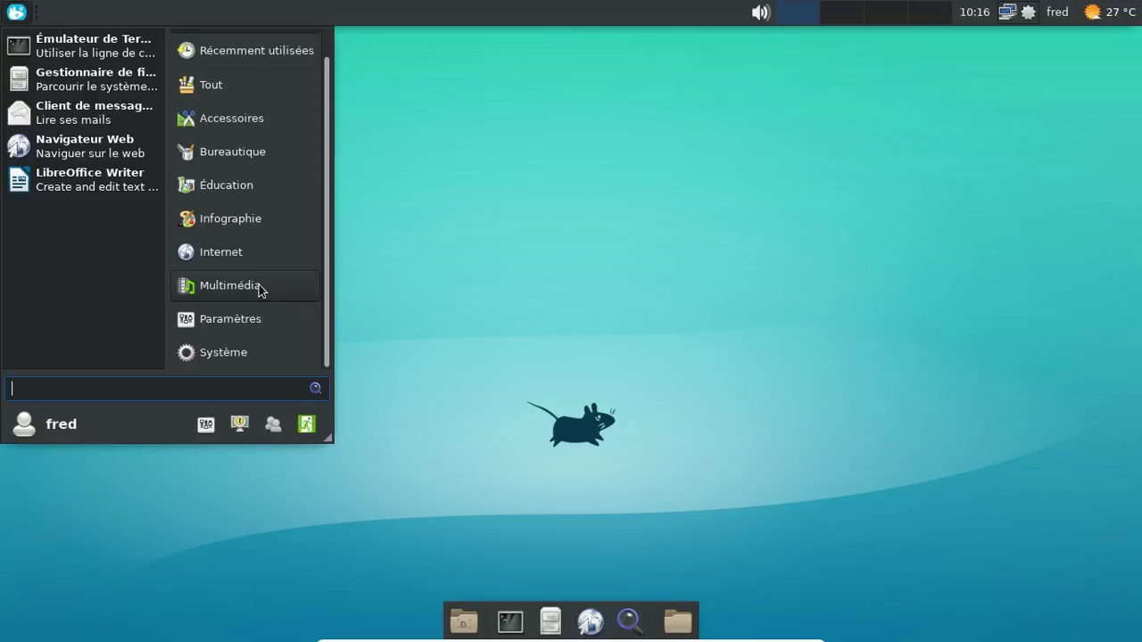
left_click(250, 319)
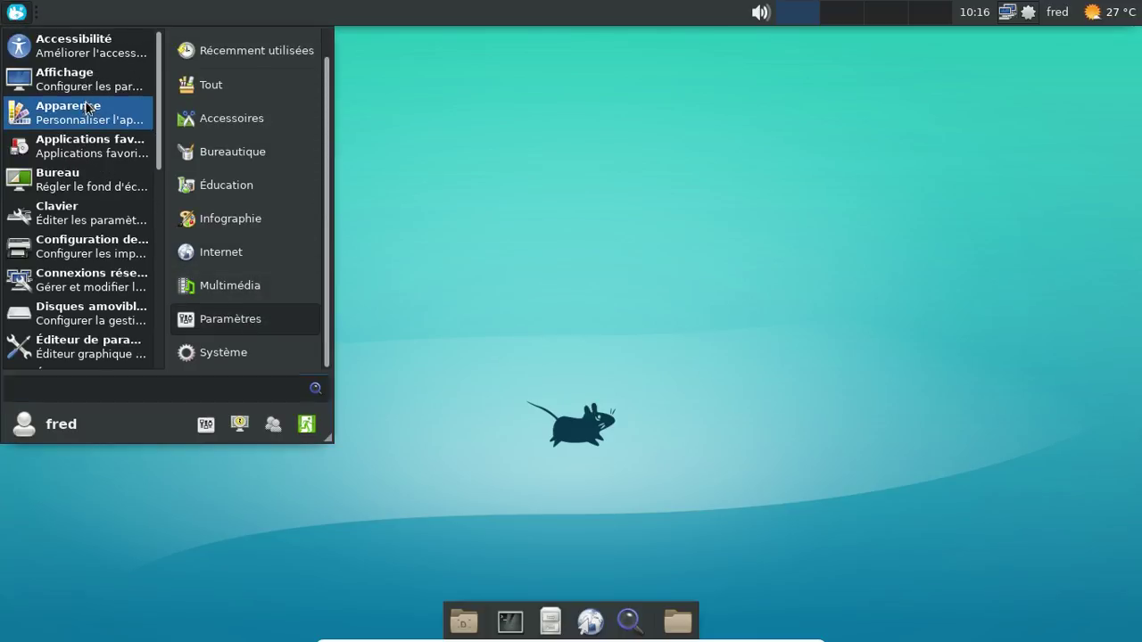
left_click(87, 108)
left_click(465, 178)
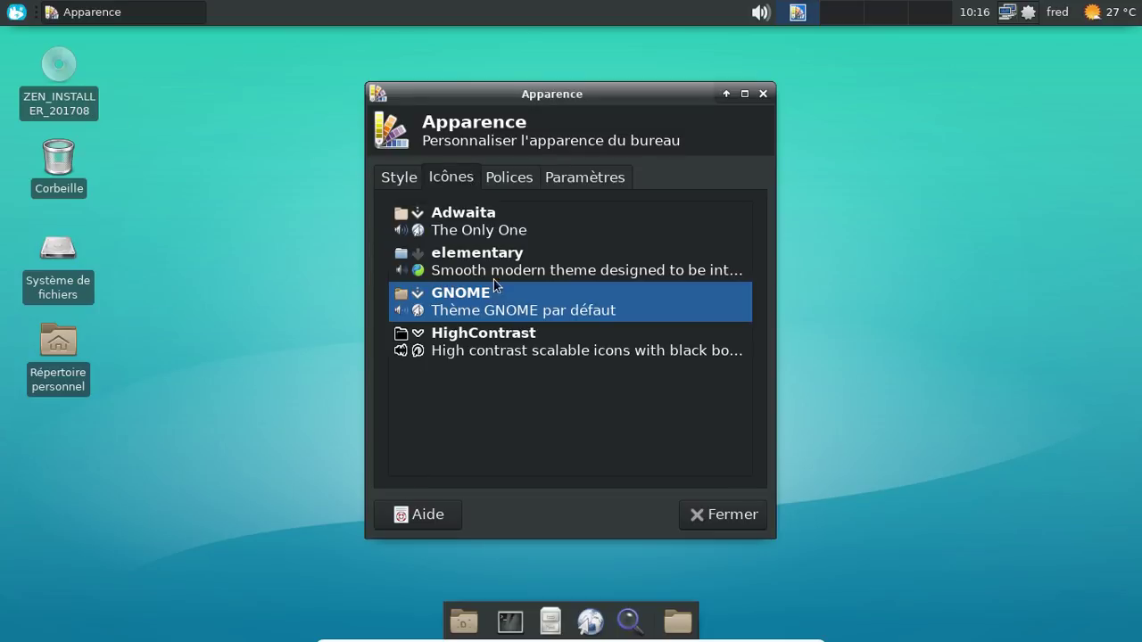
left_click(497, 275)
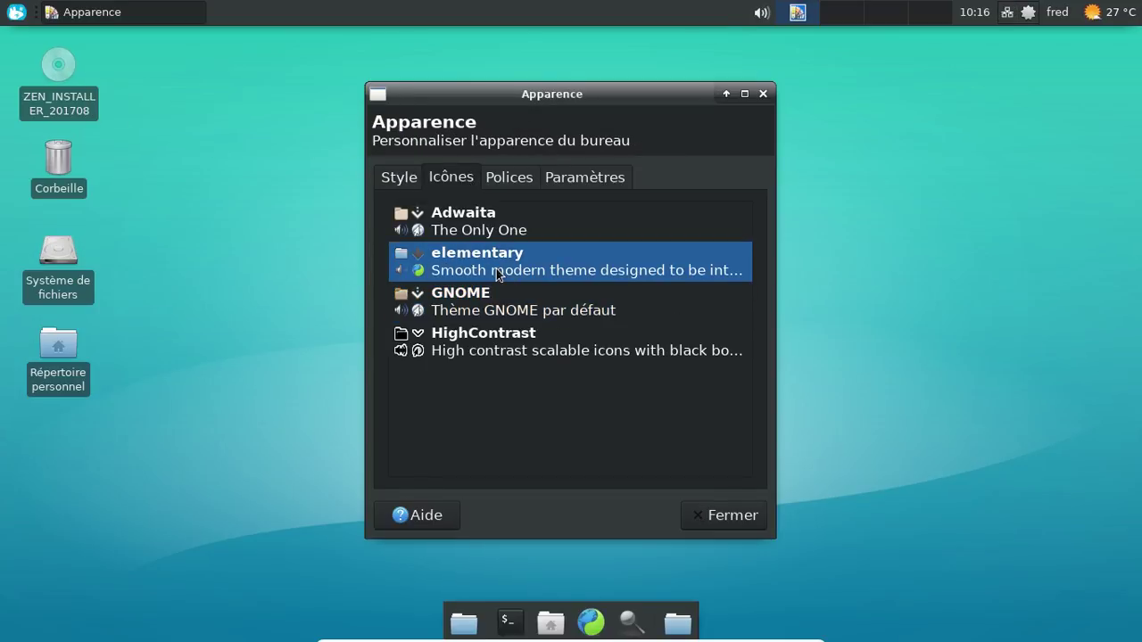
left_click(748, 512)
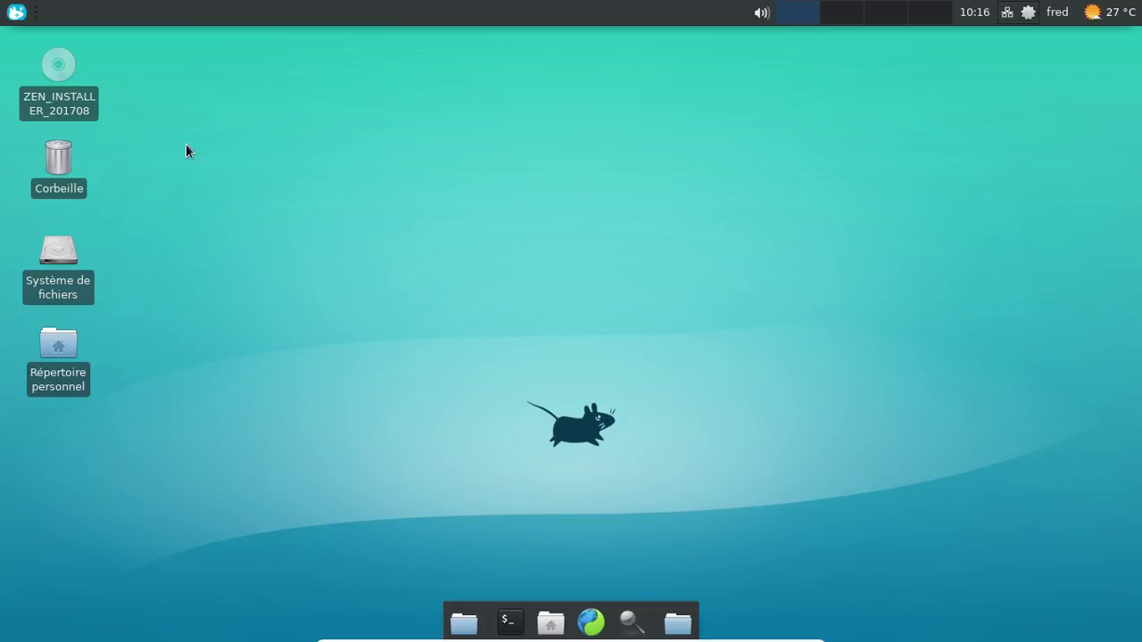
Step: Reopen and dismiss the applications menu, then open the package notifier's menu
left_click(15, 12)
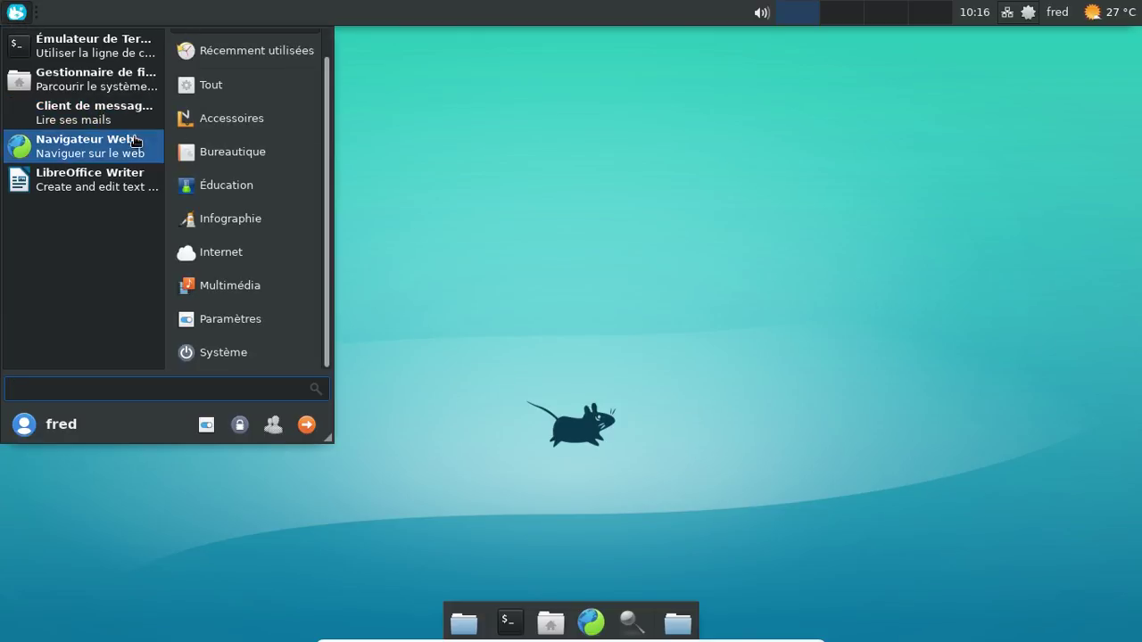
left_click(483, 126)
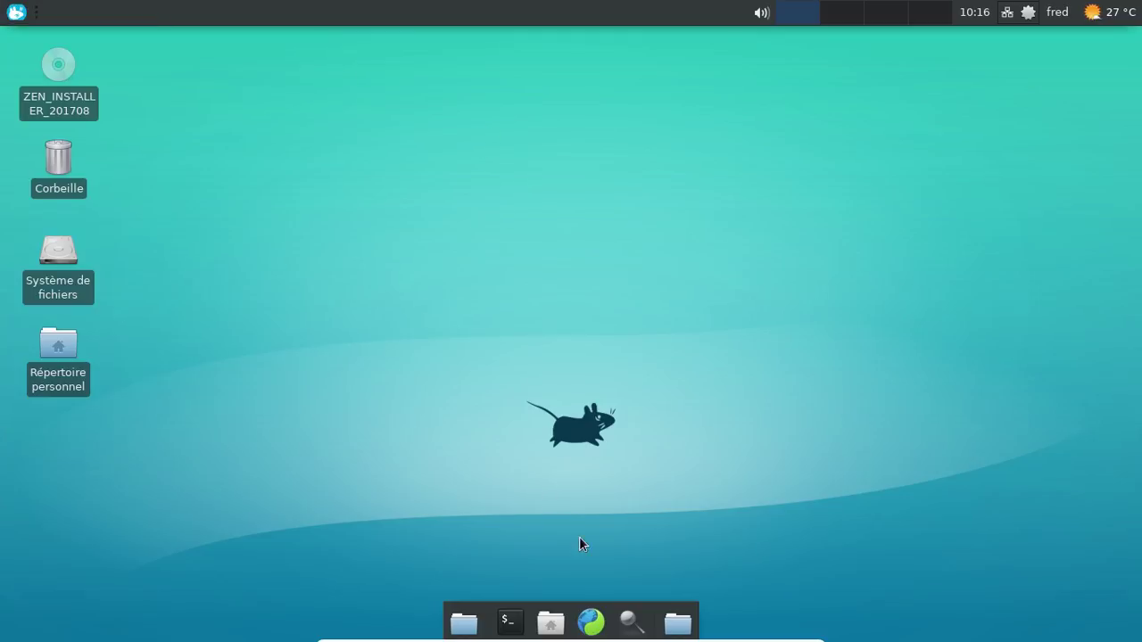
left_click(1028, 12)
Step: Launch Pamac, search 'f' and mark flattr-icon-theme for installation
left_click(981, 38)
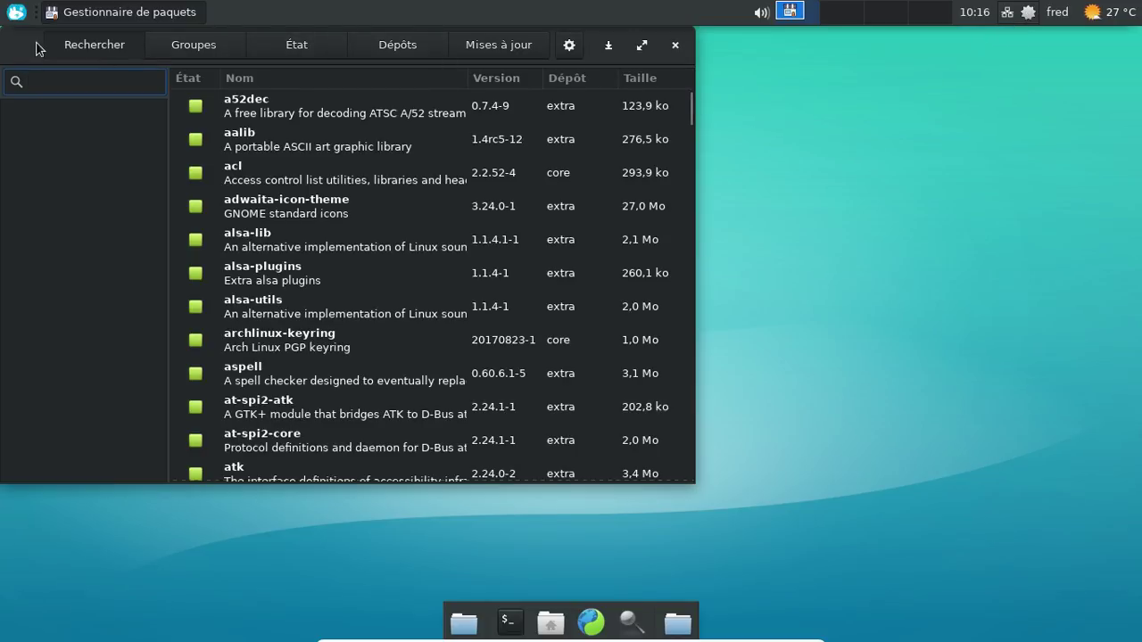
left_click_drag(37, 48, 307, 80)
left_click(317, 115)
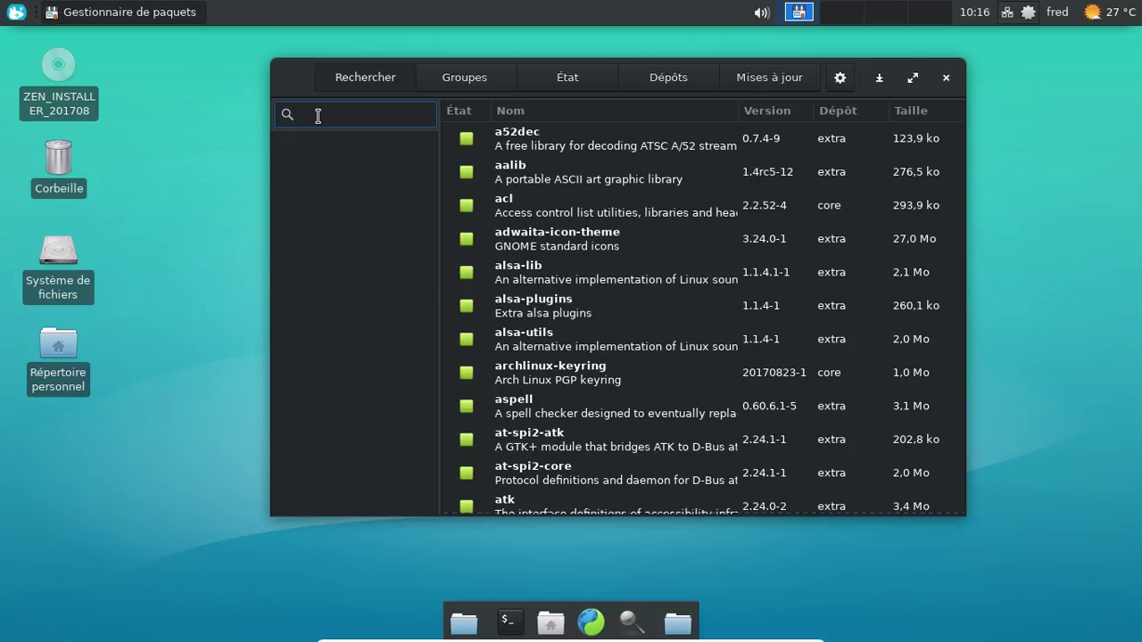
type("flatt")
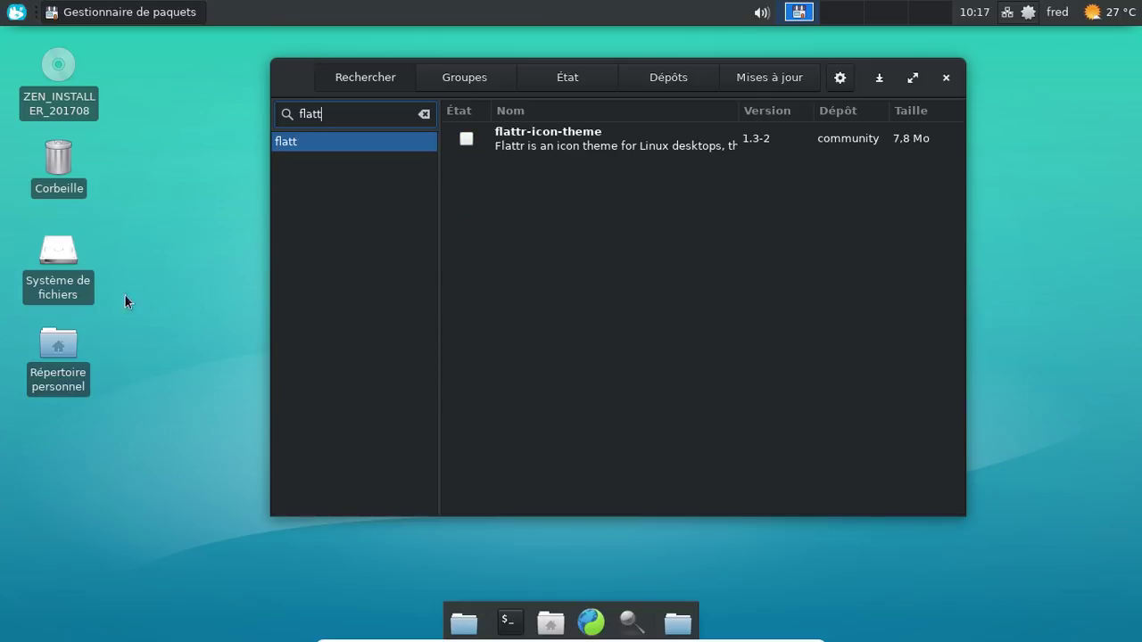
left_click(466, 138)
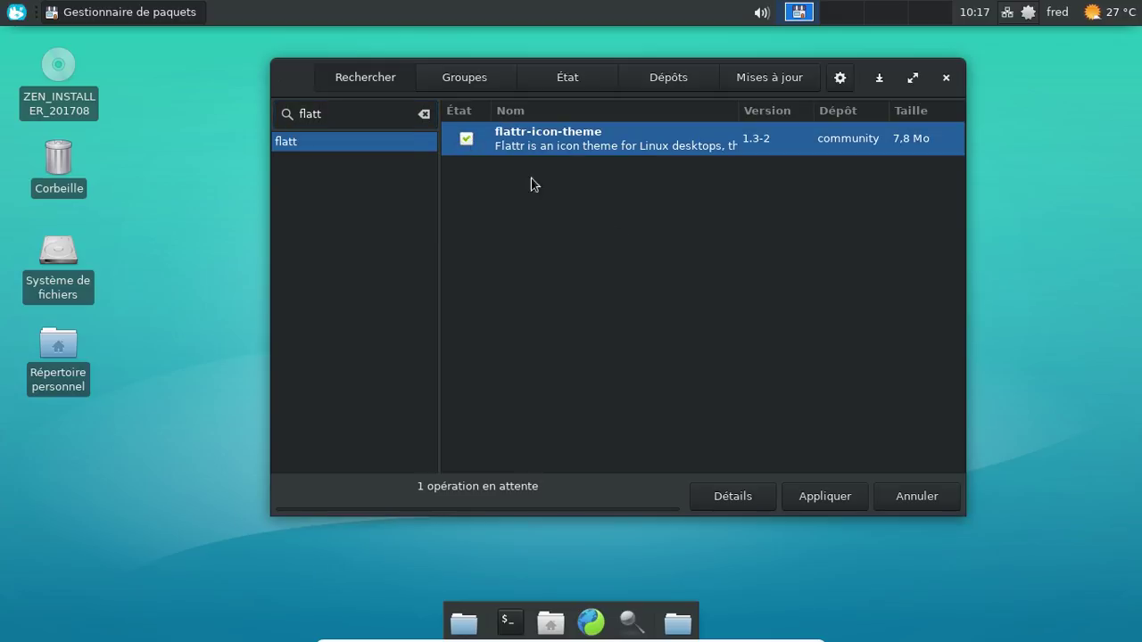
Step: Install flattr-icon-theme with the administrator password, then browse packages by repository (Dépôts)
left_click(830, 501)
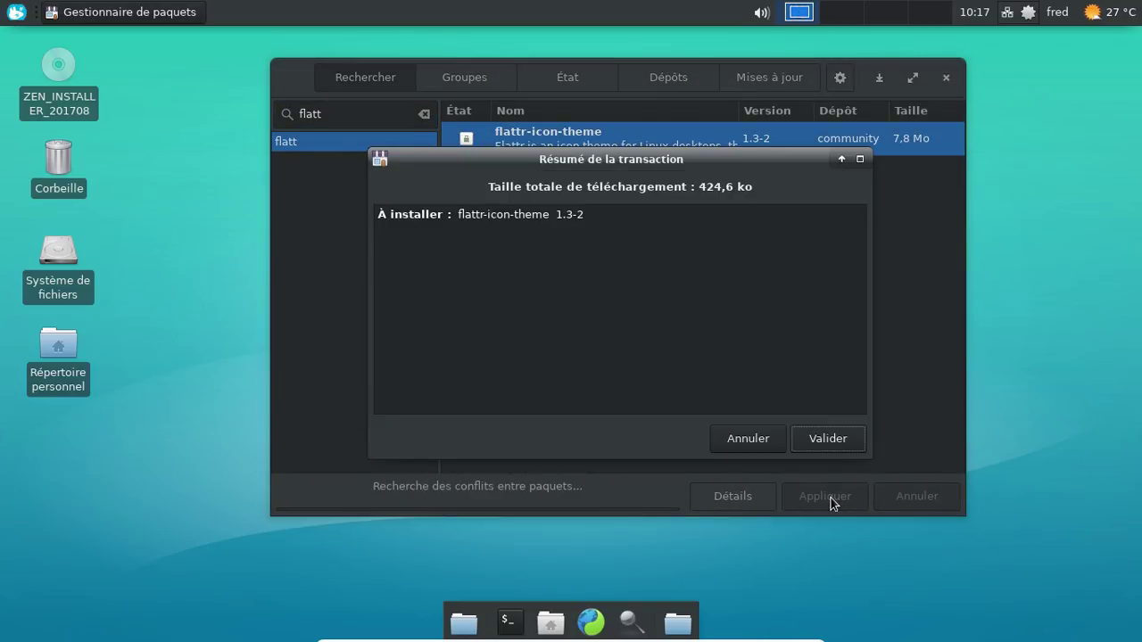
left_click(824, 437)
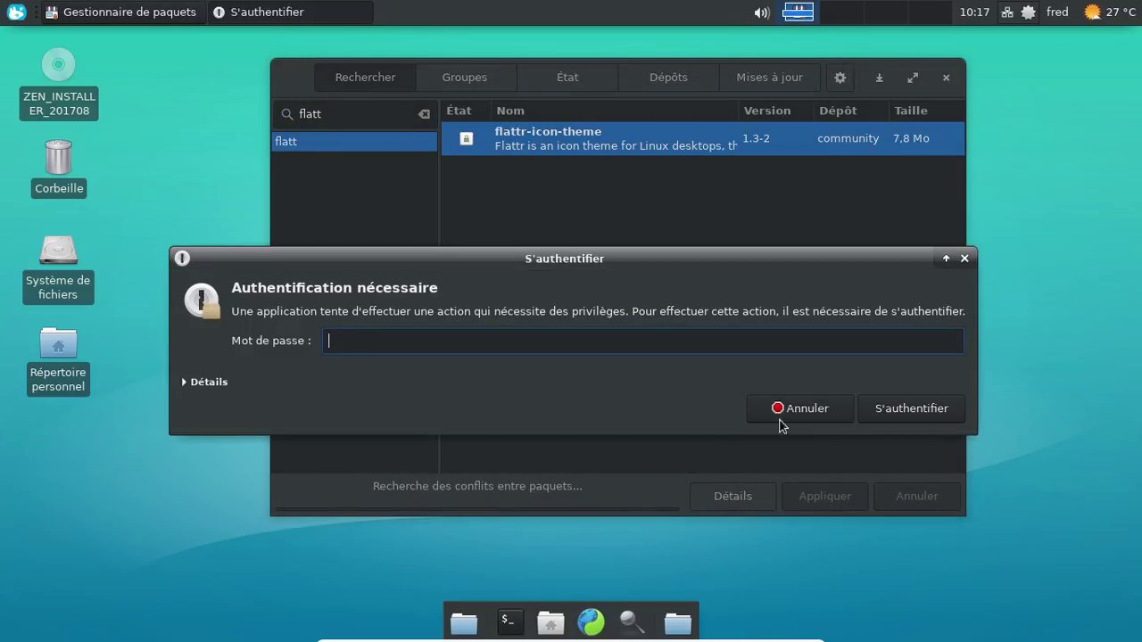
type("•••••••")
key("Return")
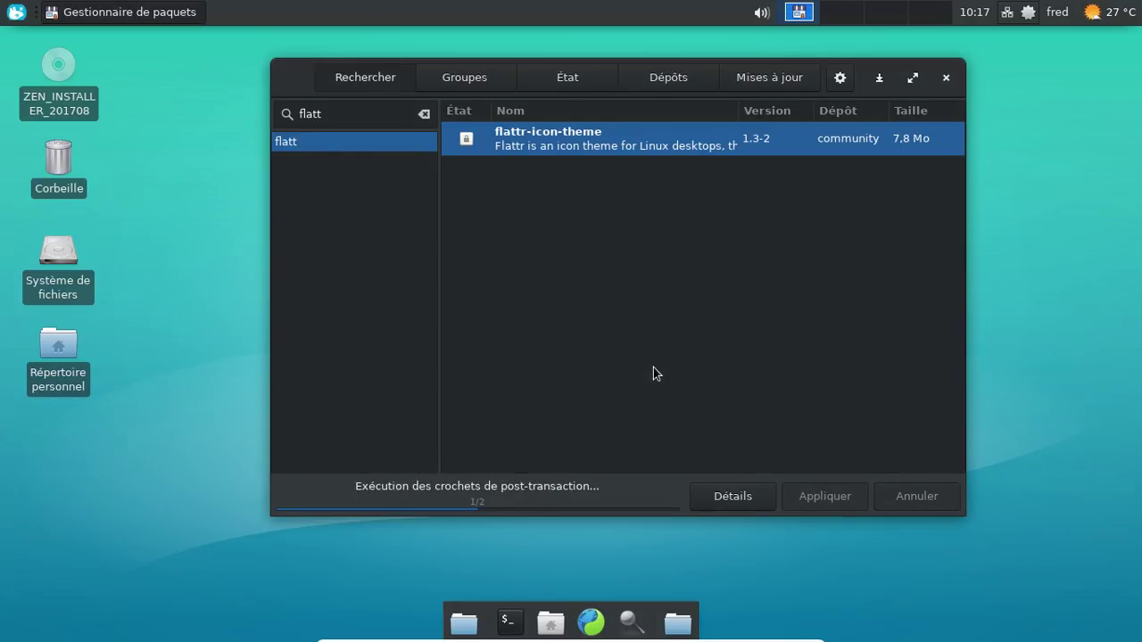
left_click(668, 76)
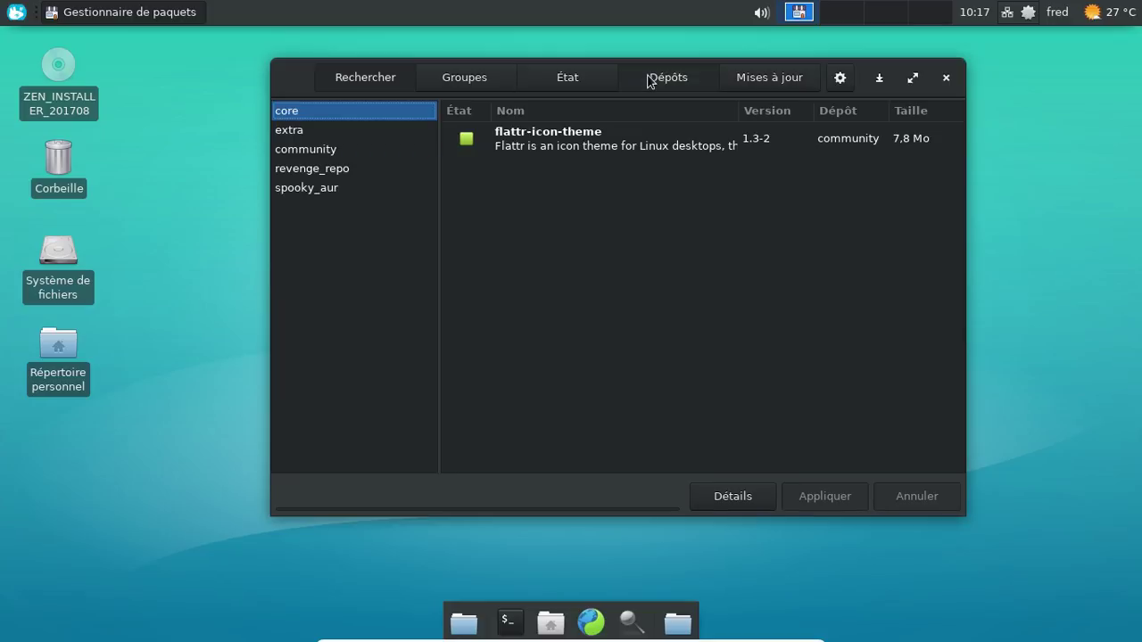
Step: Scroll through the package list of the revenge_repo repository
left_click(341, 169)
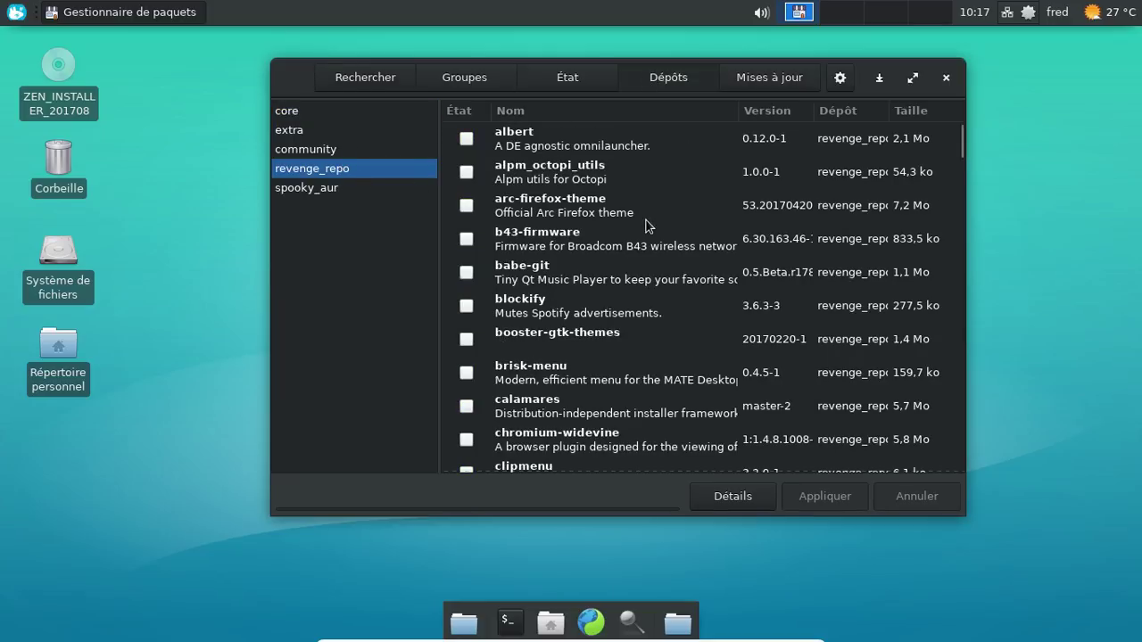
scroll(648, 225, "down", 2)
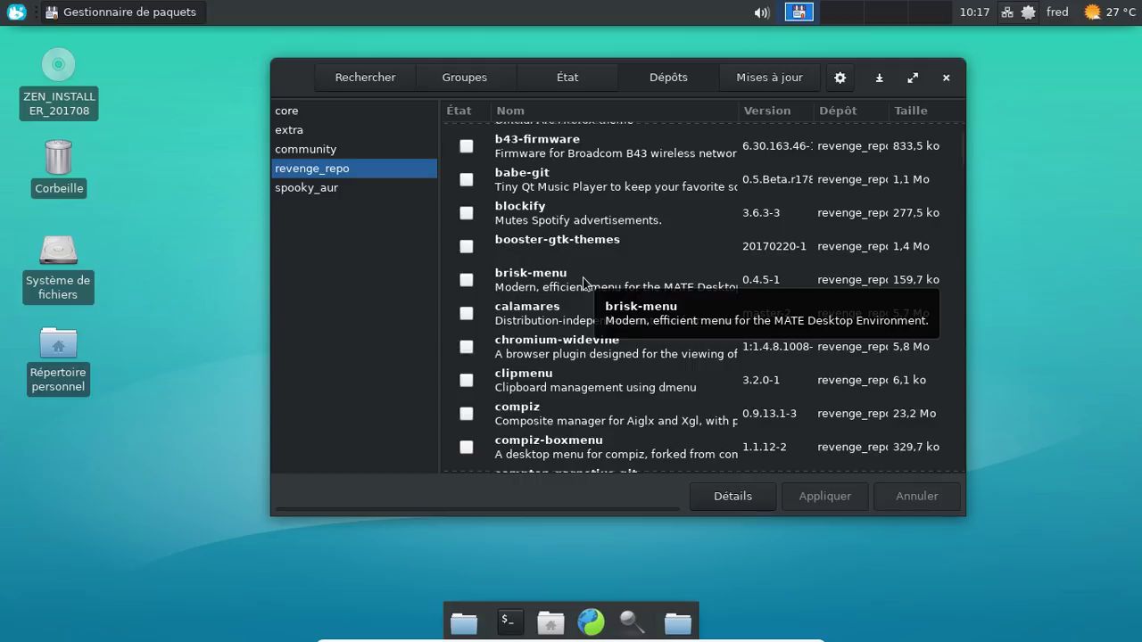
scroll(682, 256, "down", 5)
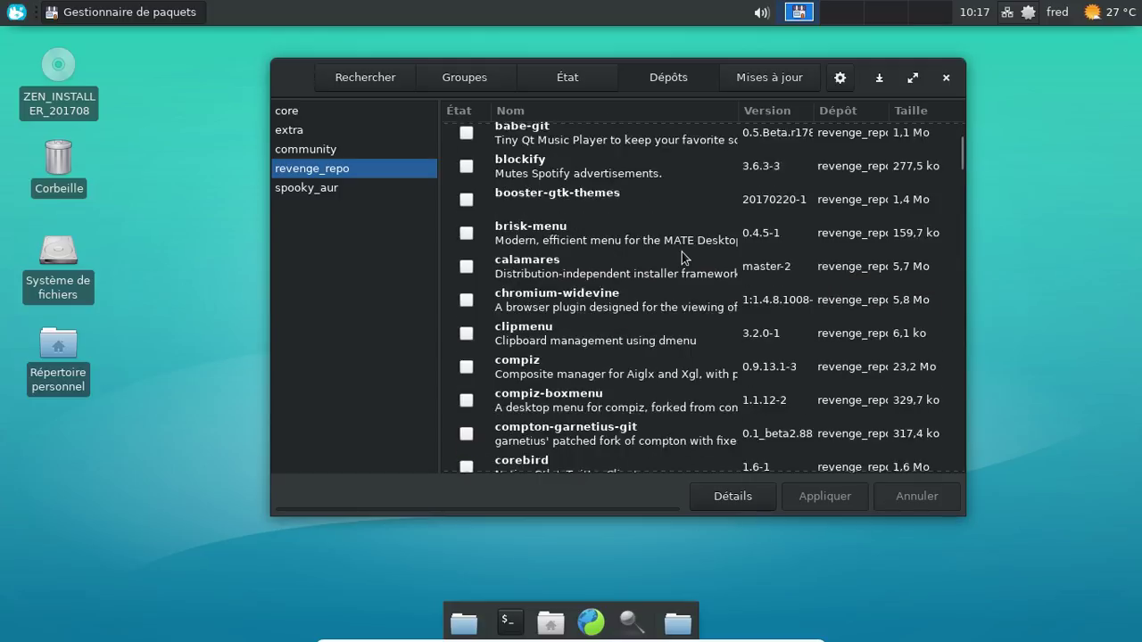
scroll(682, 256, "down", 3)
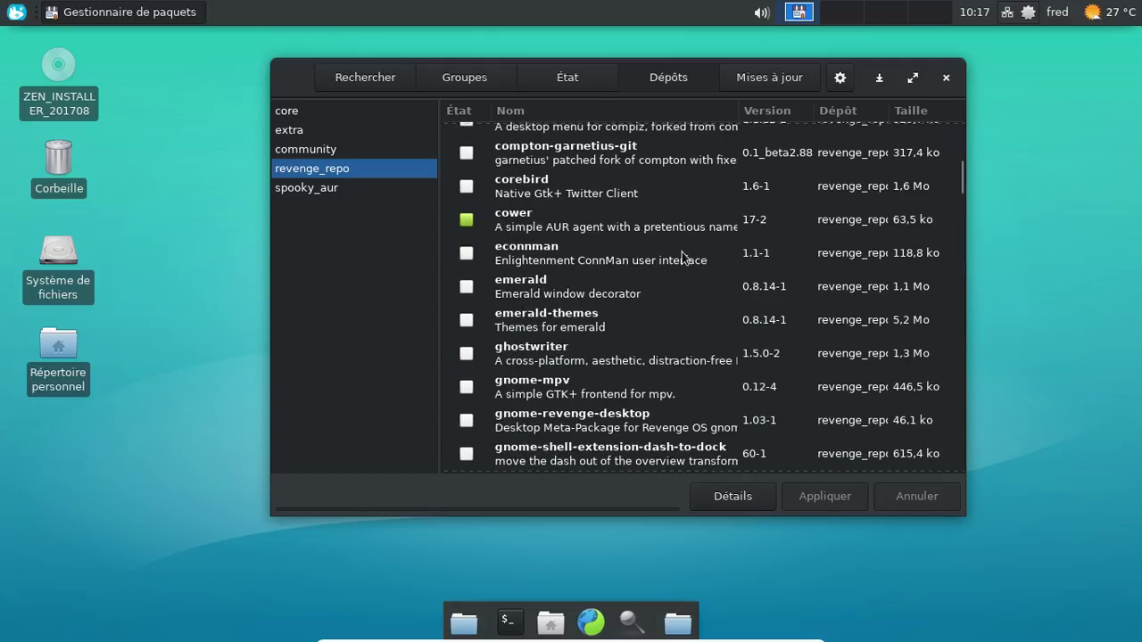
scroll(682, 257, "down", 3)
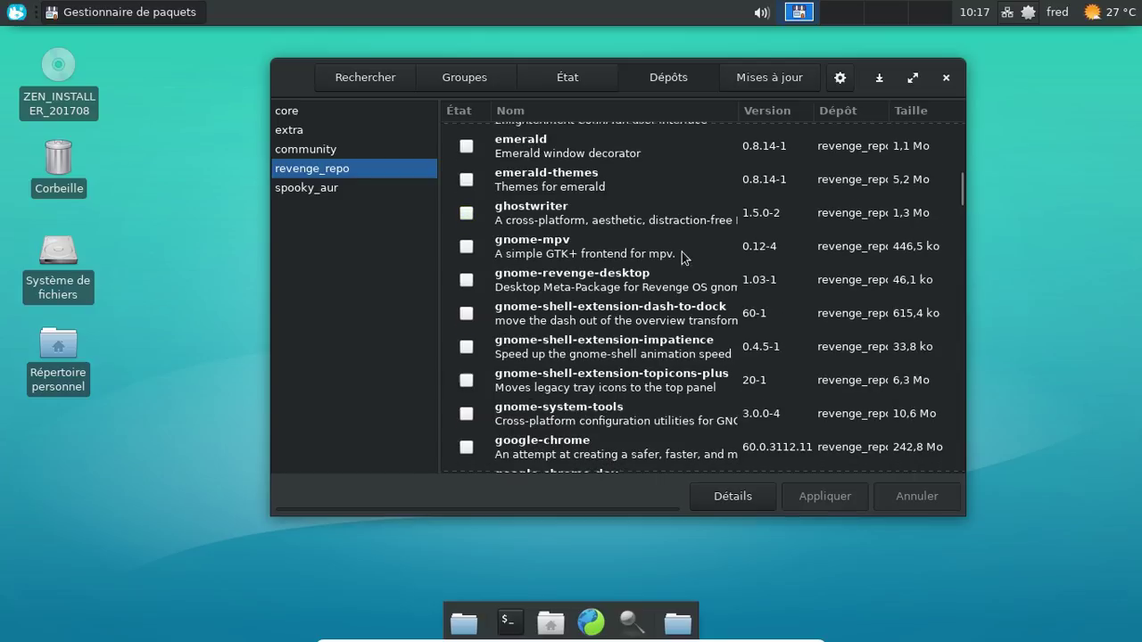
scroll(682, 256, "down", 3)
scroll(683, 256, "down", 3)
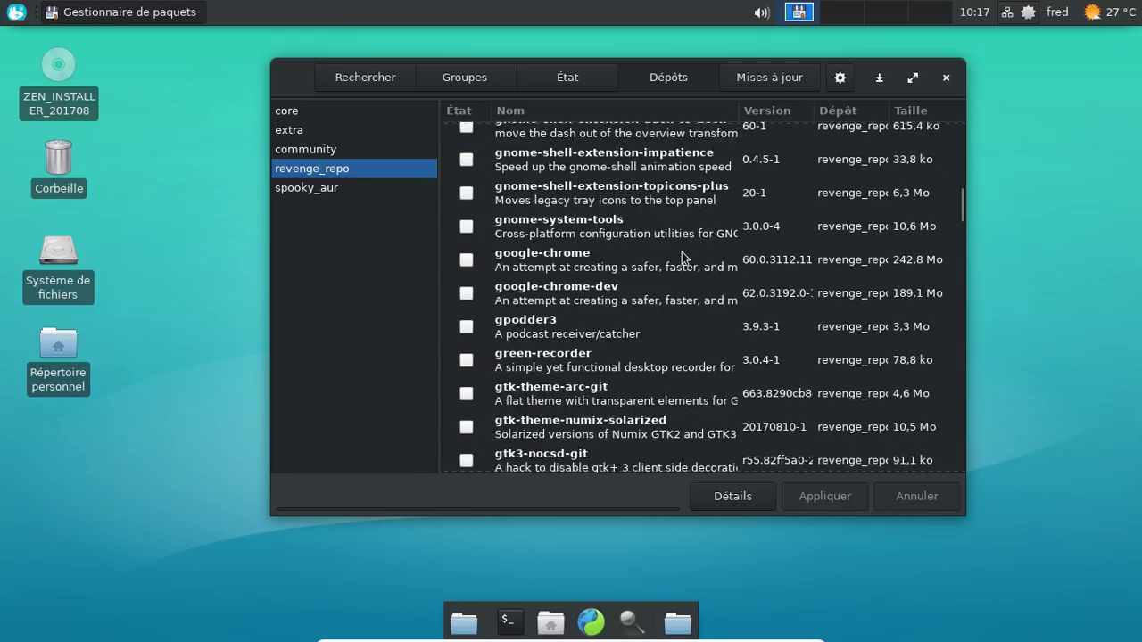
scroll(683, 256, "down", 3)
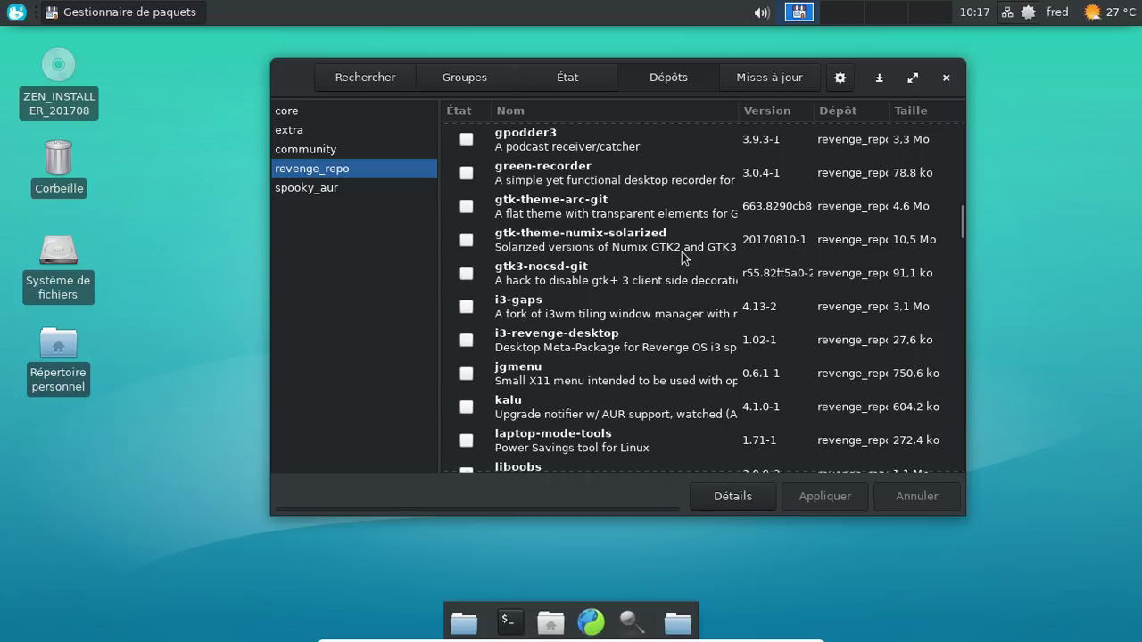
scroll(681, 257, "down", 5)
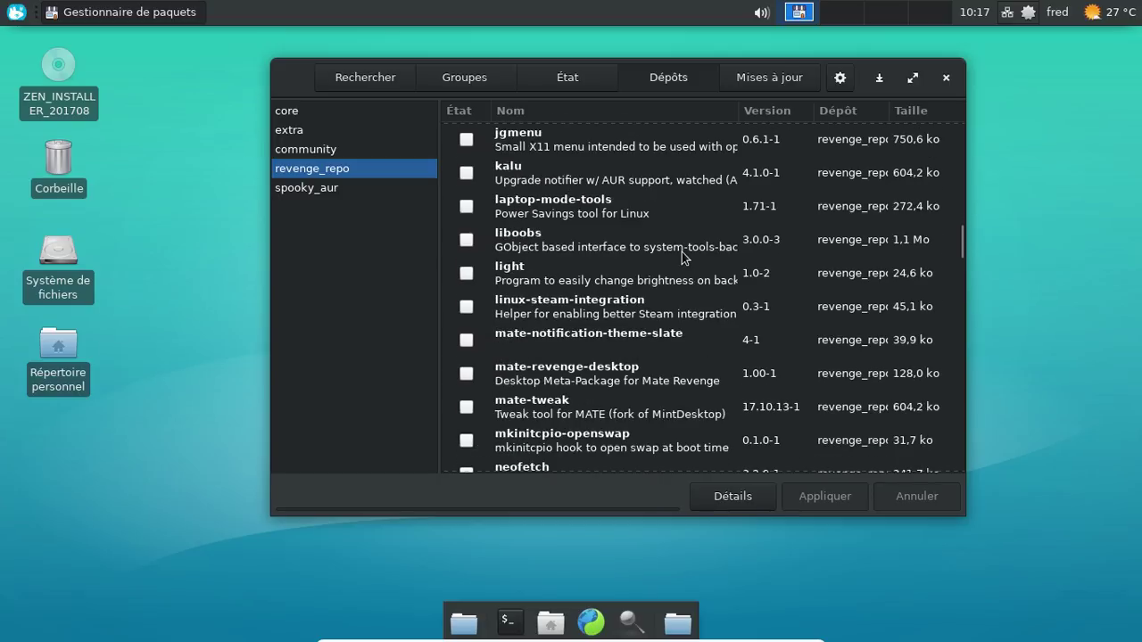
scroll(682, 256, "down", 3)
scroll(682, 256, "down", 3)
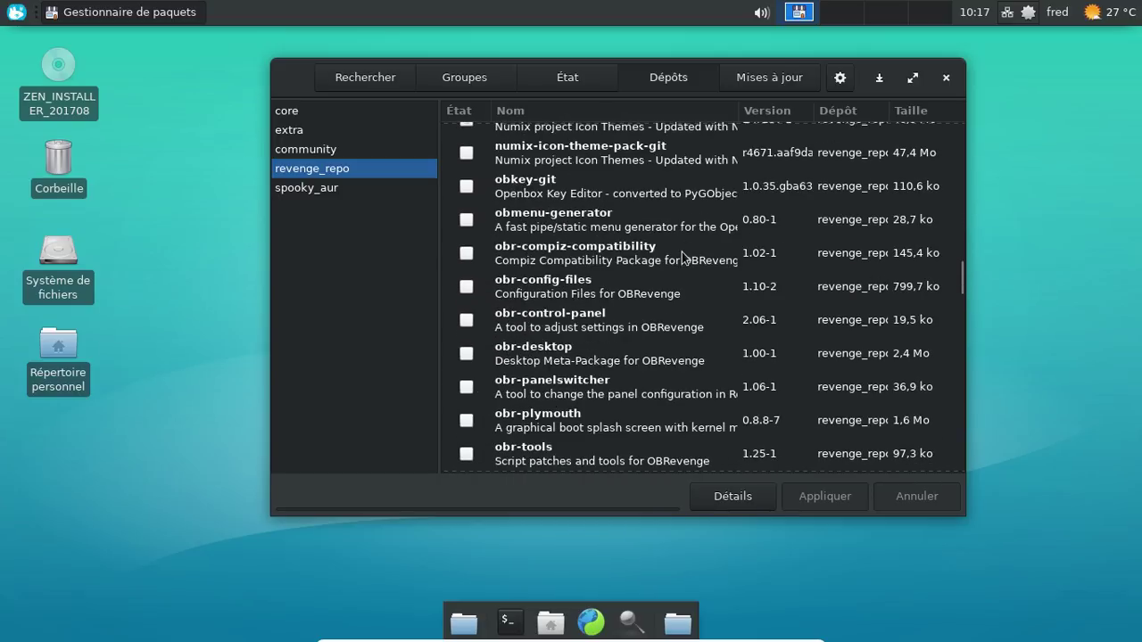
scroll(682, 256, "down", 12)
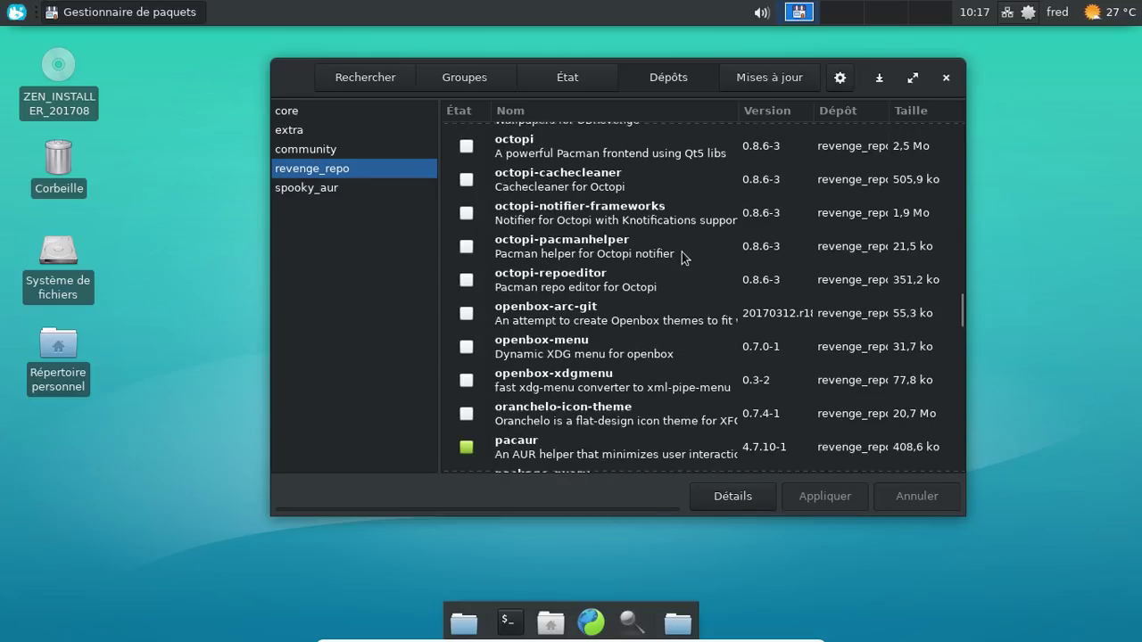
scroll(681, 256, "down", 2)
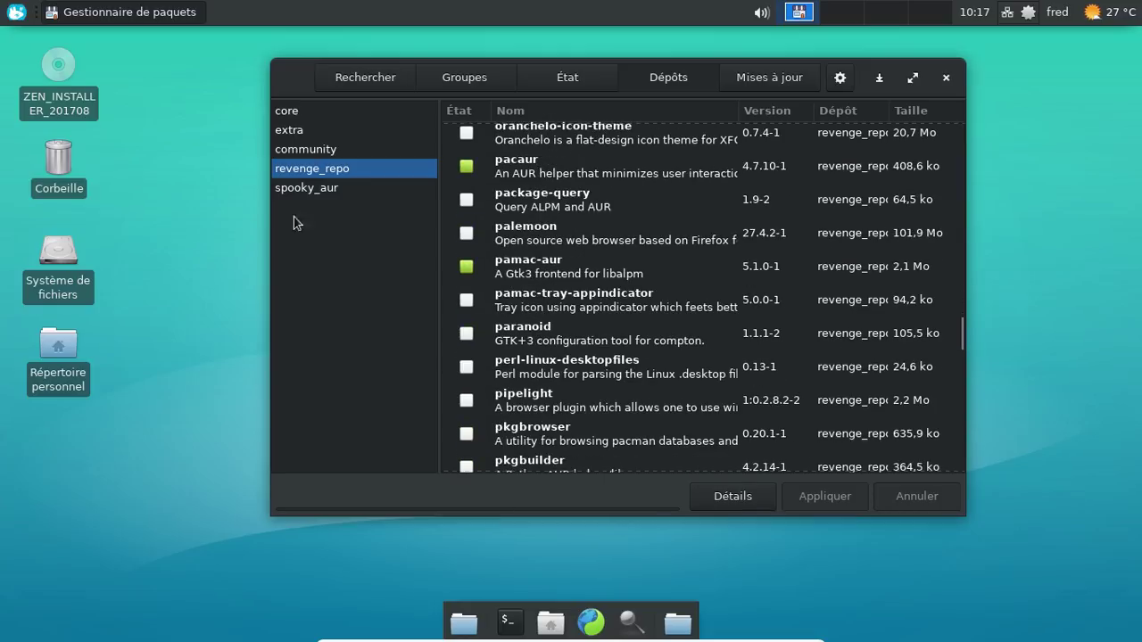
Step: View the spooky_aur packages, close Pamac, and open a new terminal
left_click(293, 189)
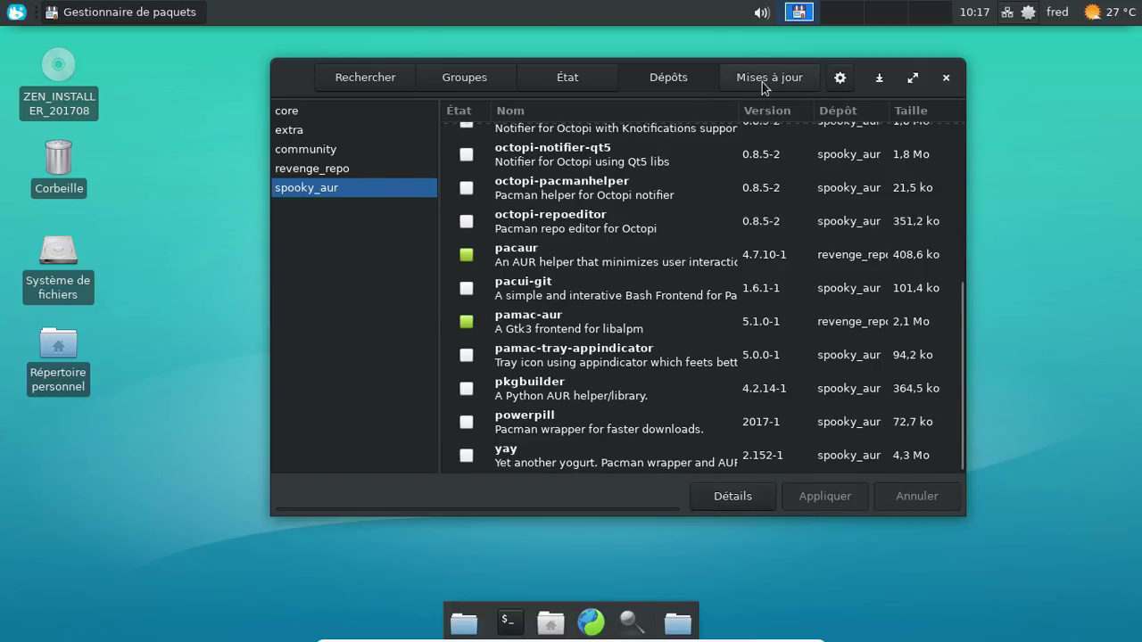
left_click(841, 80)
left_click(933, 88)
left_click(947, 78)
left_click(512, 624)
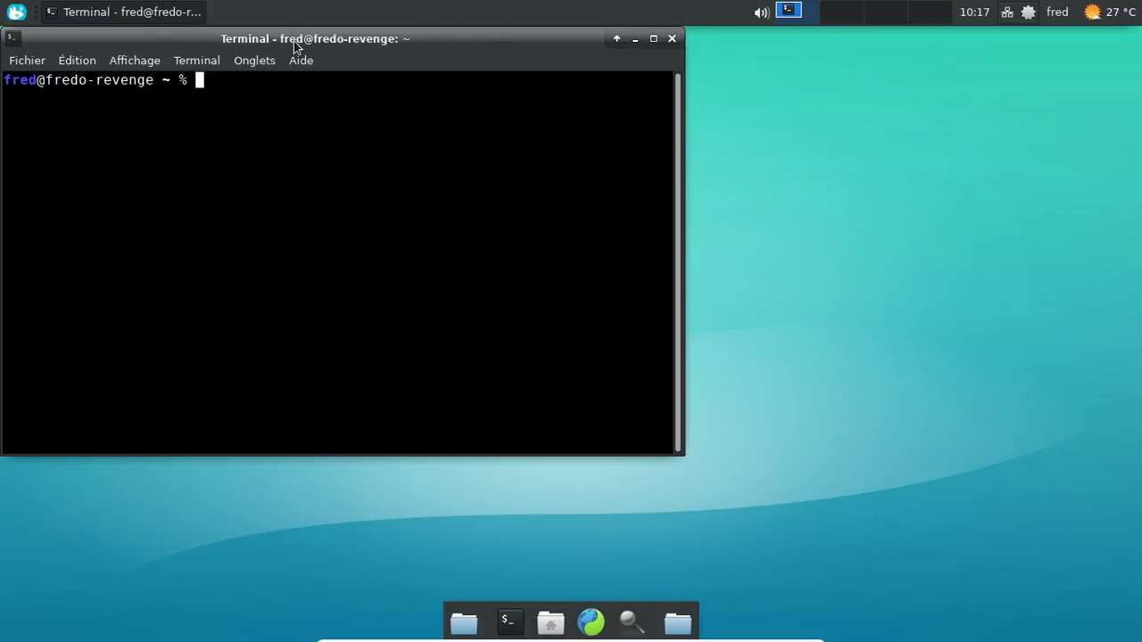
Step: Open /etc/pacman.conf in nano with sudo, entering the administrator password
left_click_drag(293, 36, 488, 55)
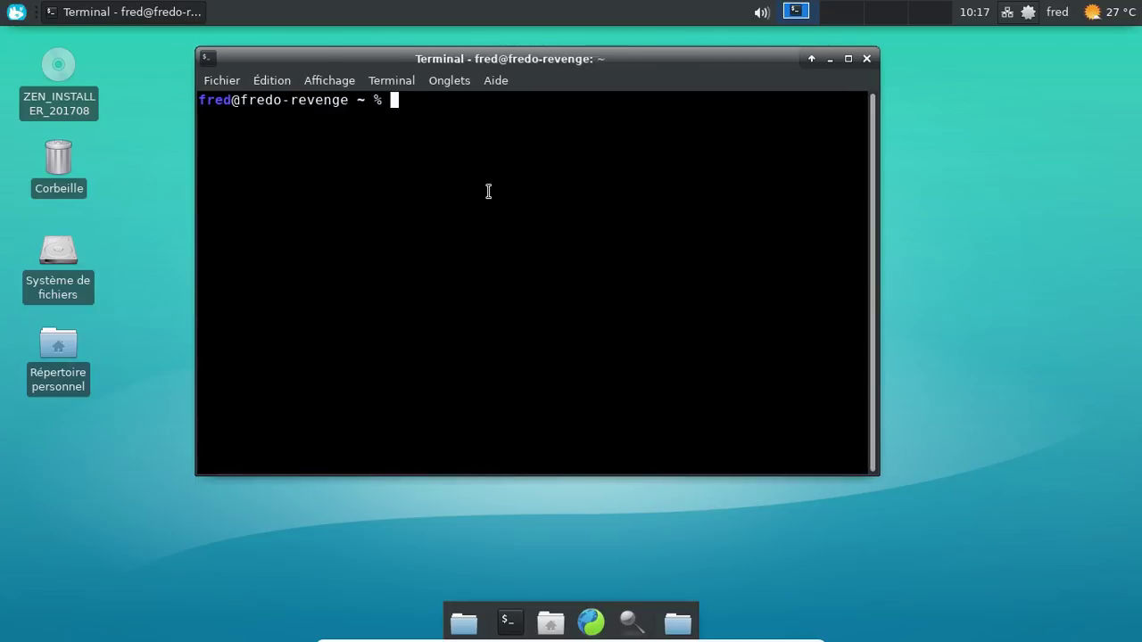
type("sudo nano")
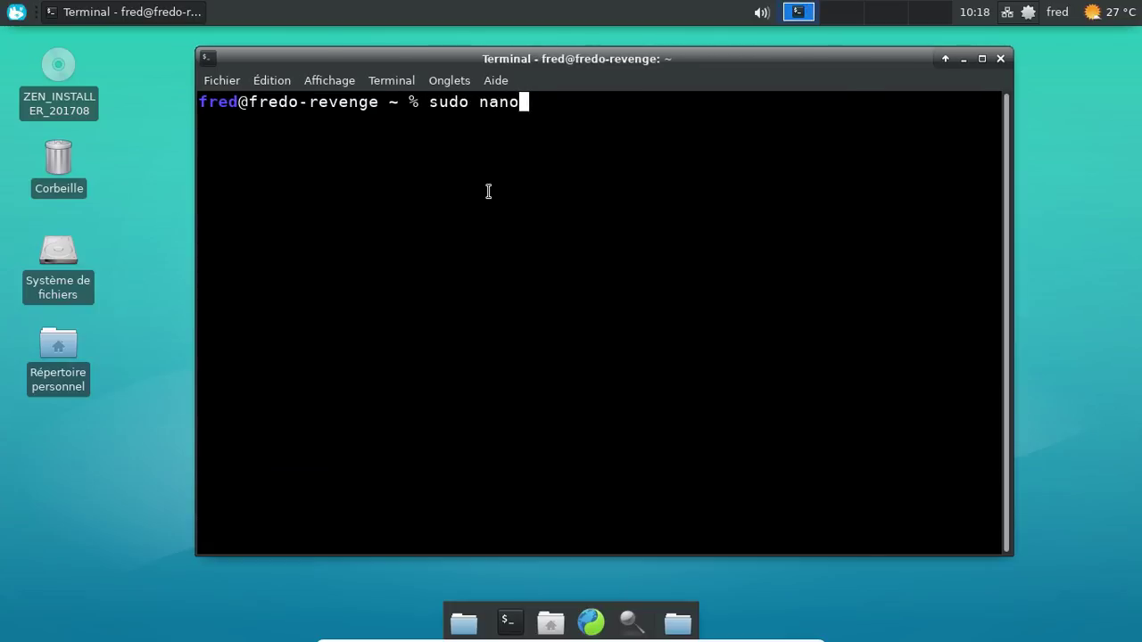
type(" /etc/")
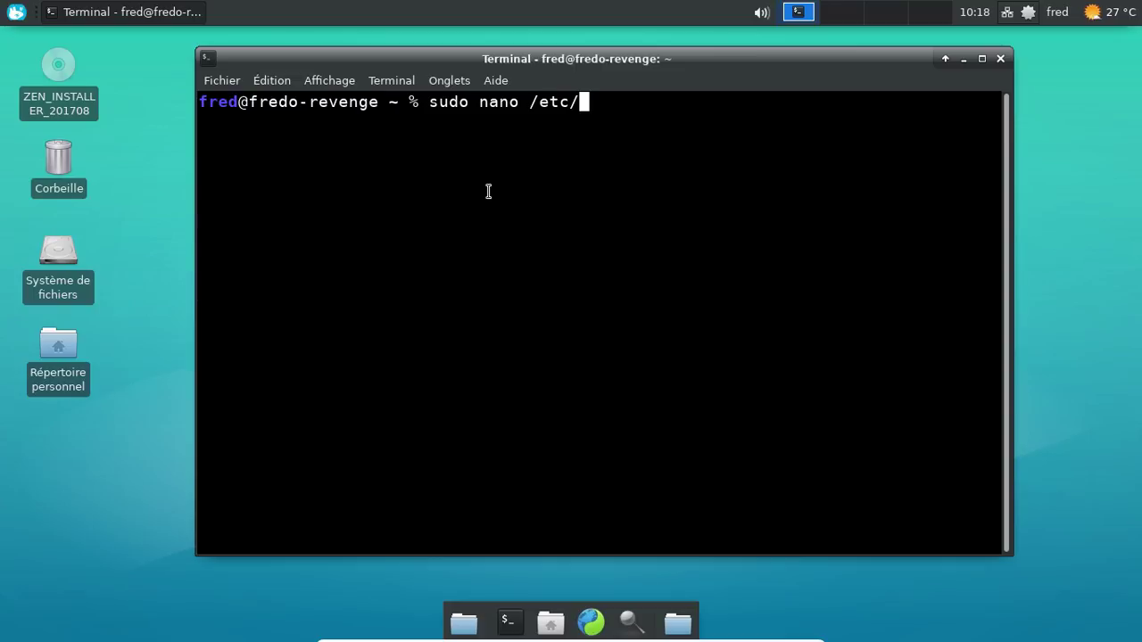
type("pacman.conf")
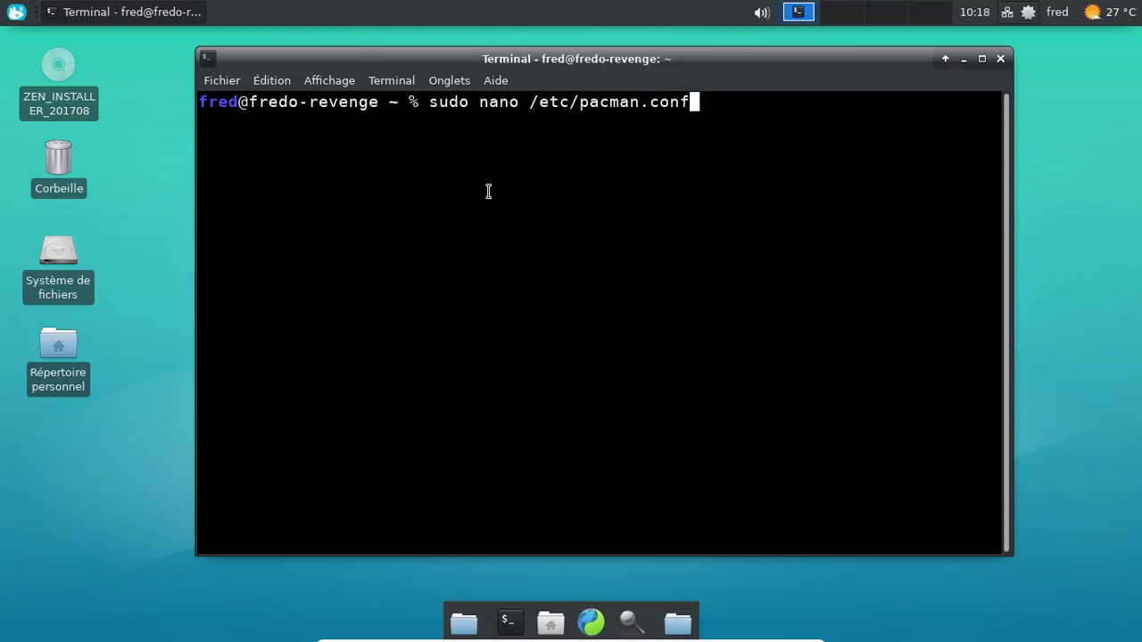
key("Return")
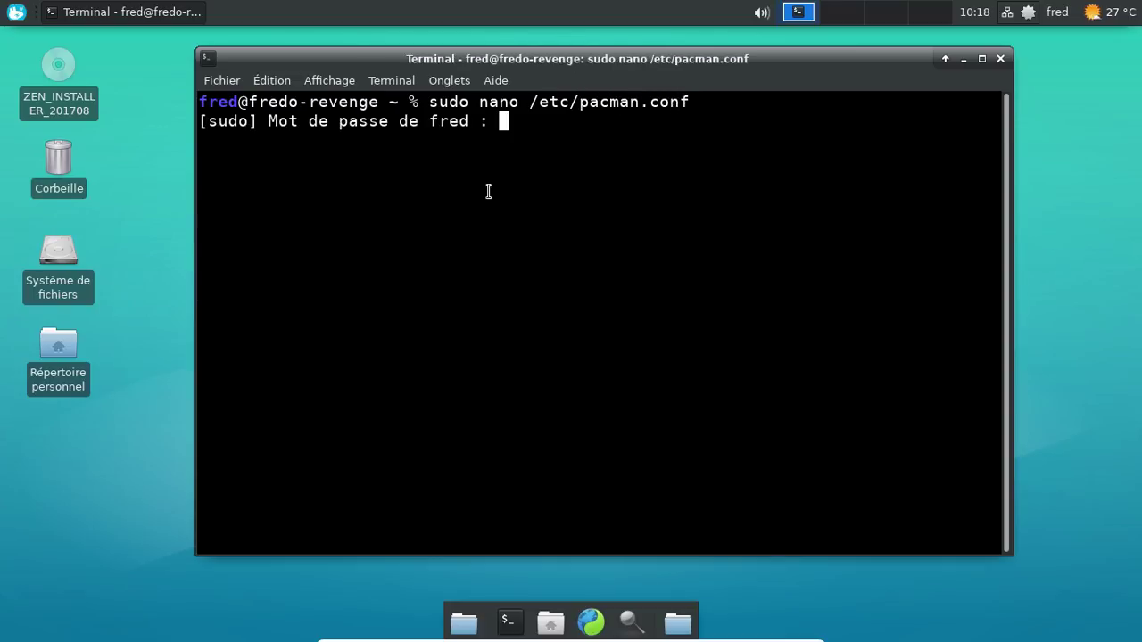
key("Return")
Step: Comment out the [revenge_repo] header, its SigLevel line and its three Server lines
key("Page_Down")
key("Page_Down")
key("Page_Down")
key("Page_Down")
key("Page_Down")
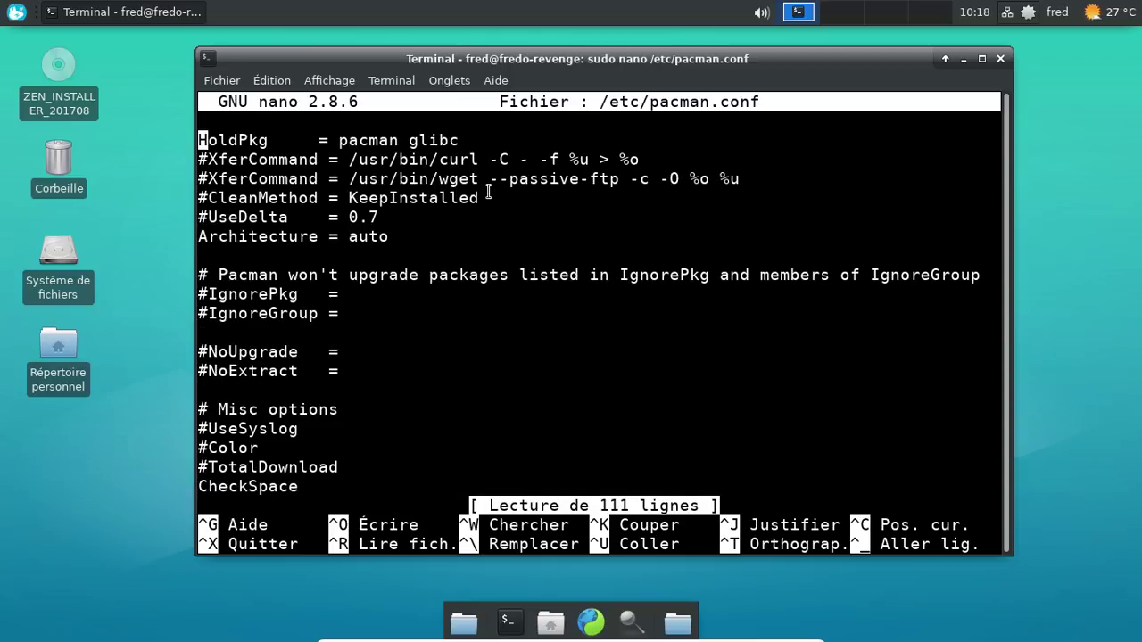
key("Down")
key("Down")
key("Down")
key("Down")
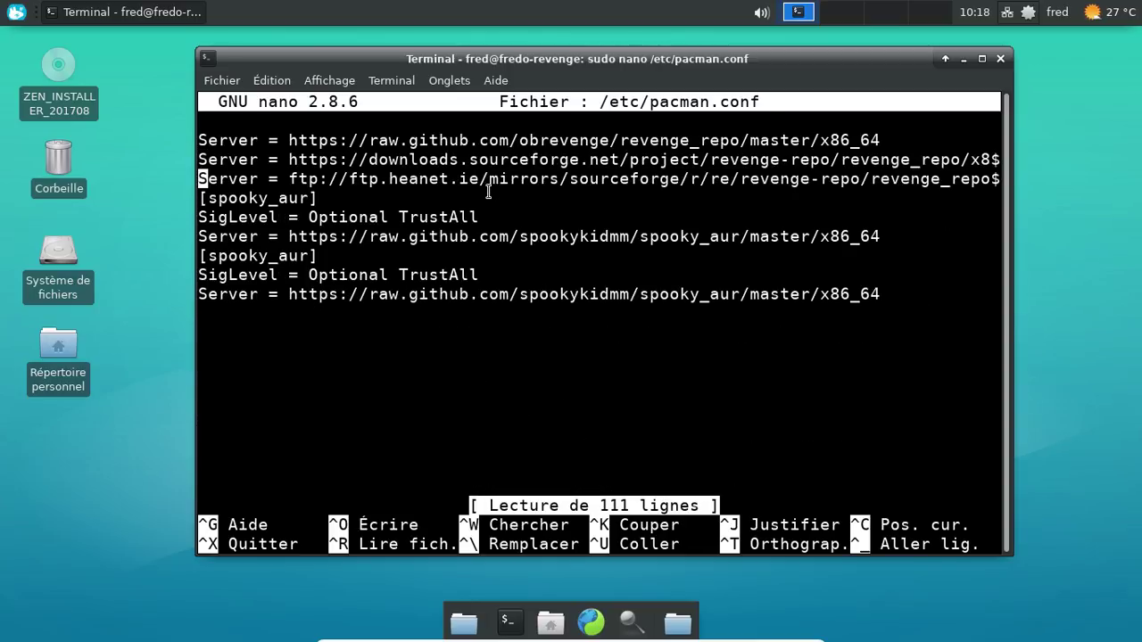
key("Up")
key("Up")
key("Up")
key("Up")
key("Up")
key("Up")
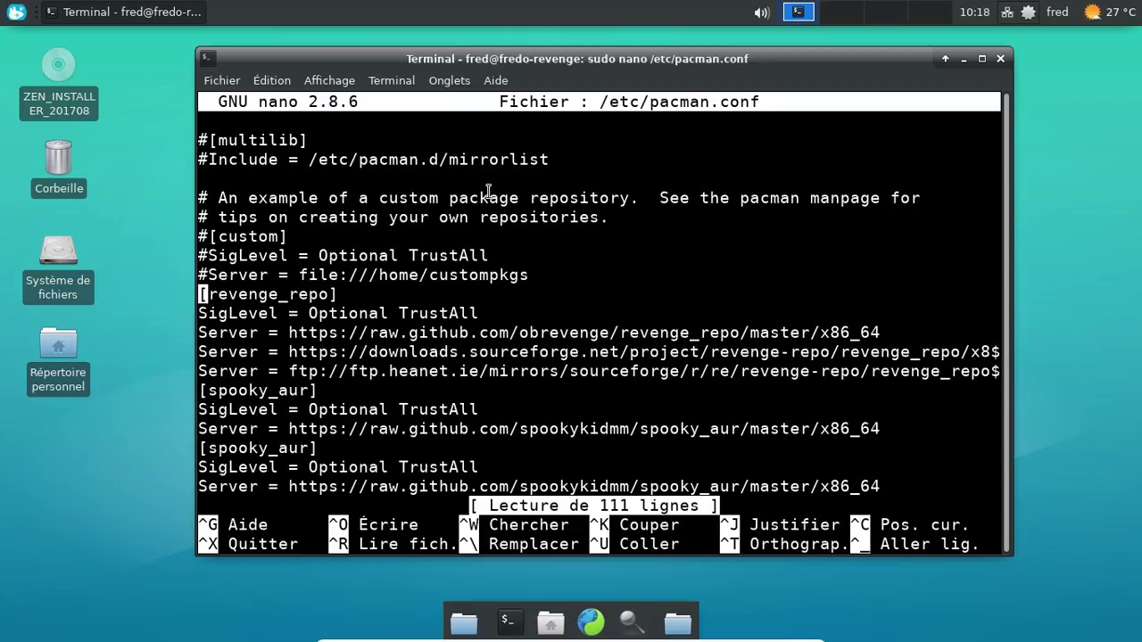
type("#")
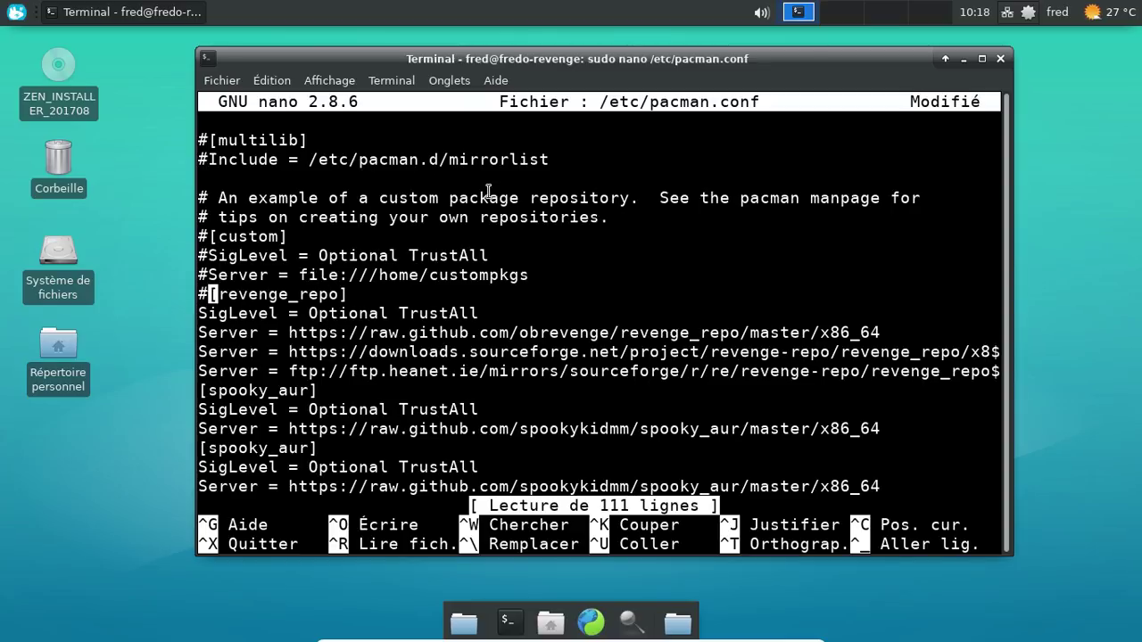
key("Left")
key("Down")
type("#")
key("Left")
key("Down")
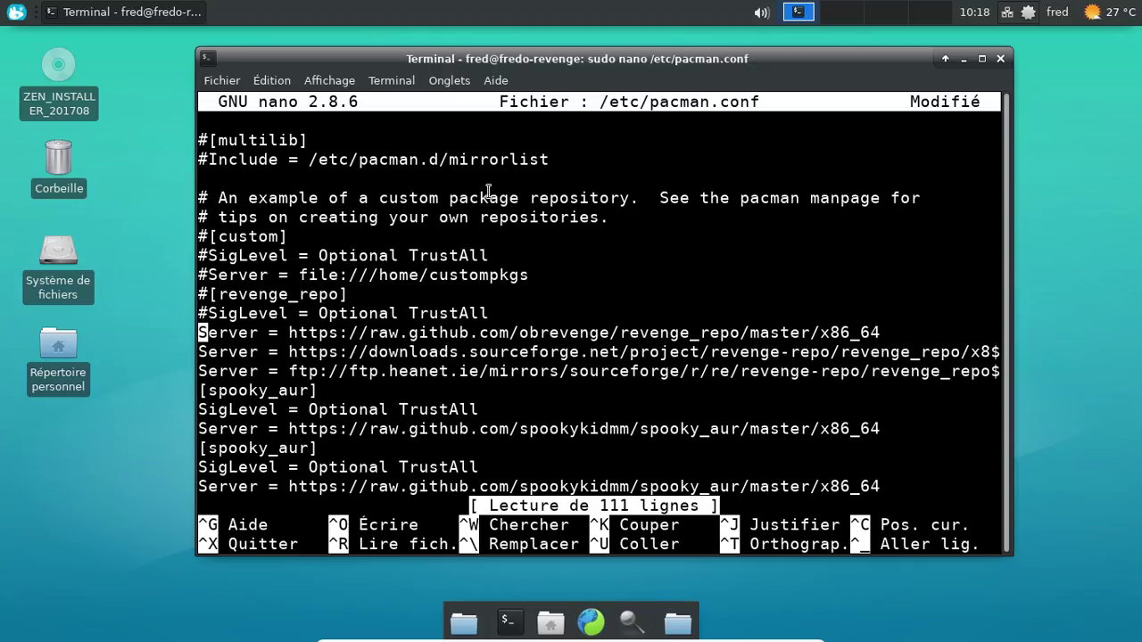
type("#")
key("Down")
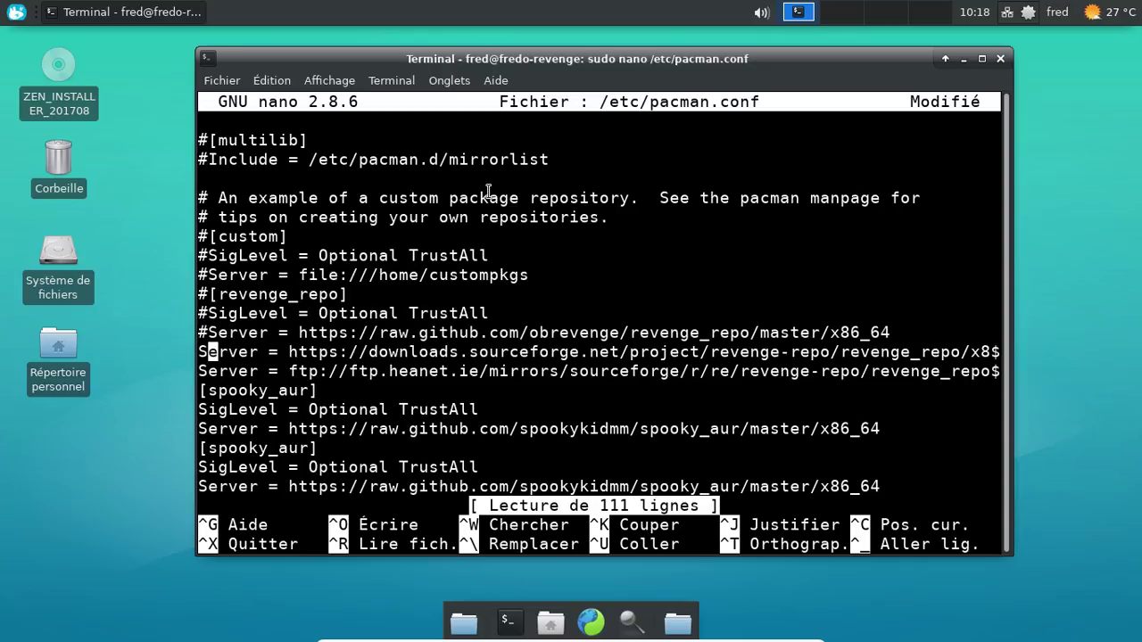
key("Left")
type("#")
key("Down")
key("Left")
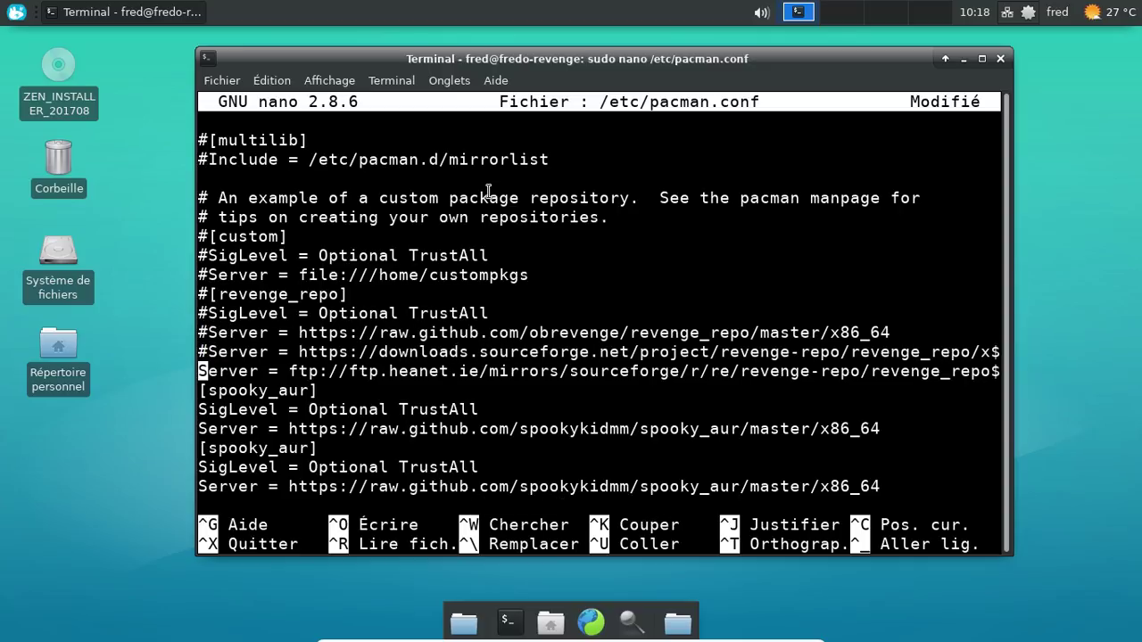
type("#")
Step: Comment out the first [spooky_aur] header with its SigLevel and Server lines
key("Down")
key("Left")
type("#")
key("Down")
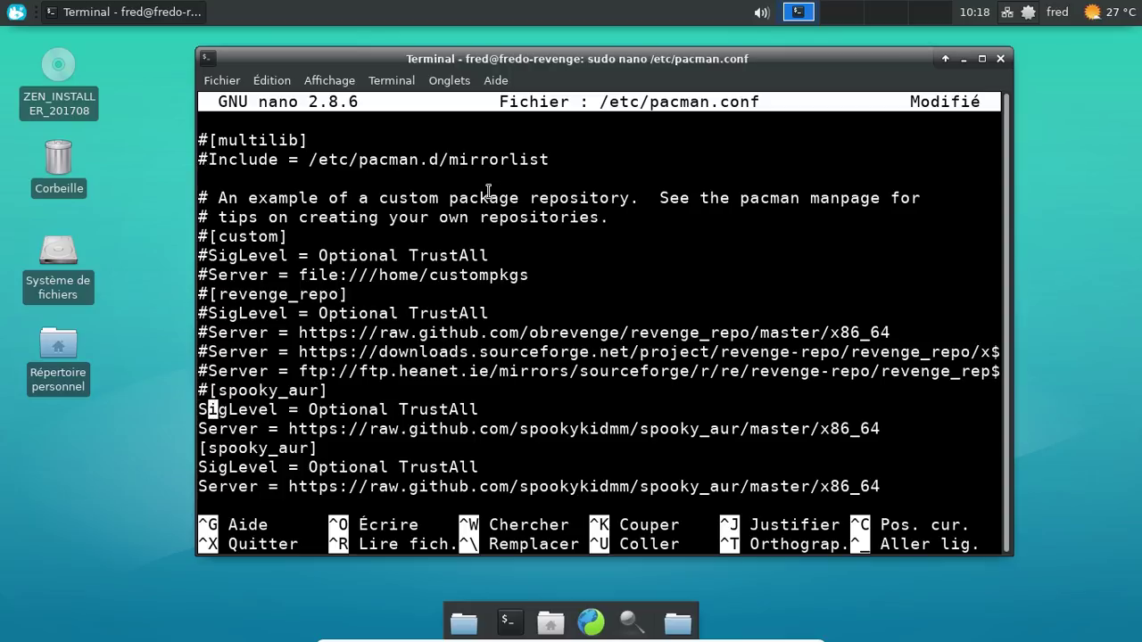
key("Left")
type("#")
key("Down")
key("Left")
type("#")
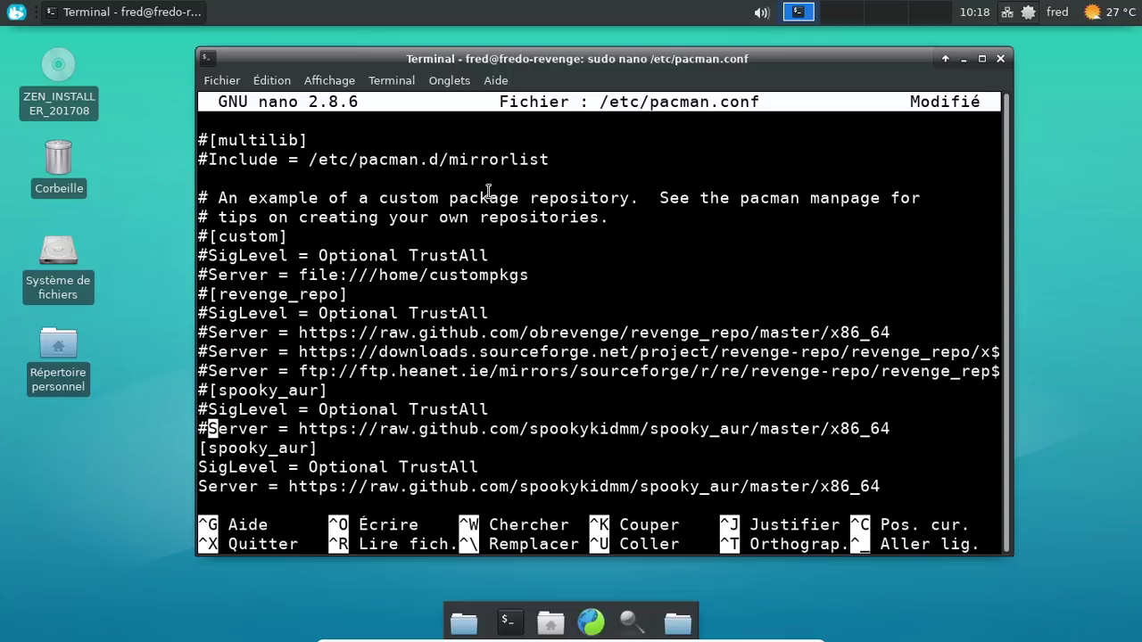
Step: Comment out the second [spooky_aur] header with its SigLevel and Server lines
key("Down")
key("Left")
type("#")
key("Down")
key("Left")
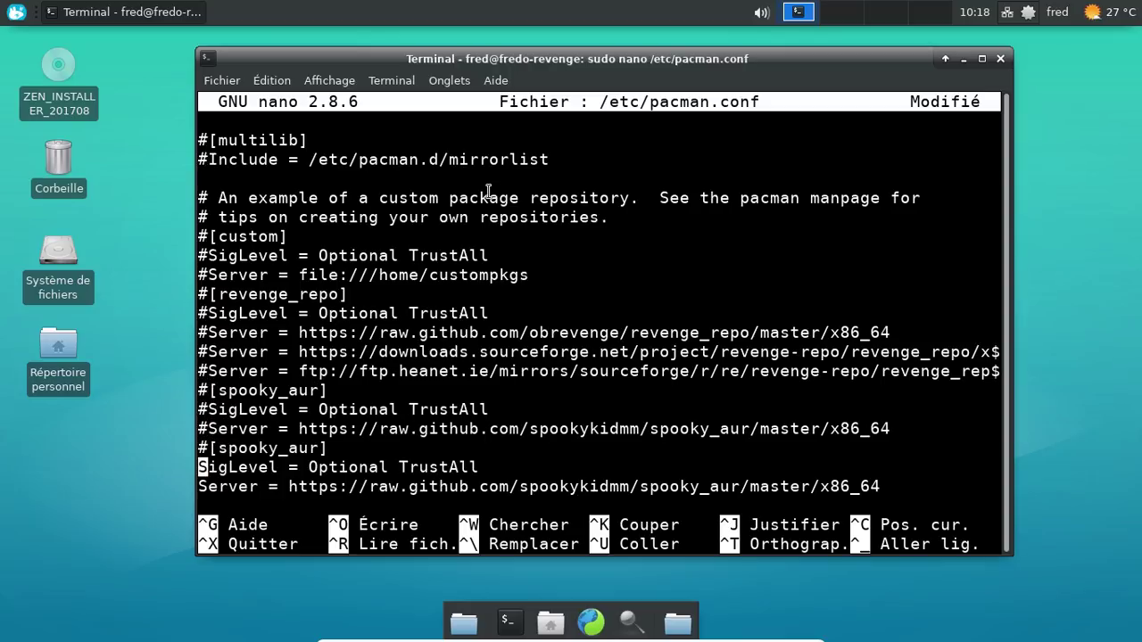
type("#")
key("Down")
key("Left")
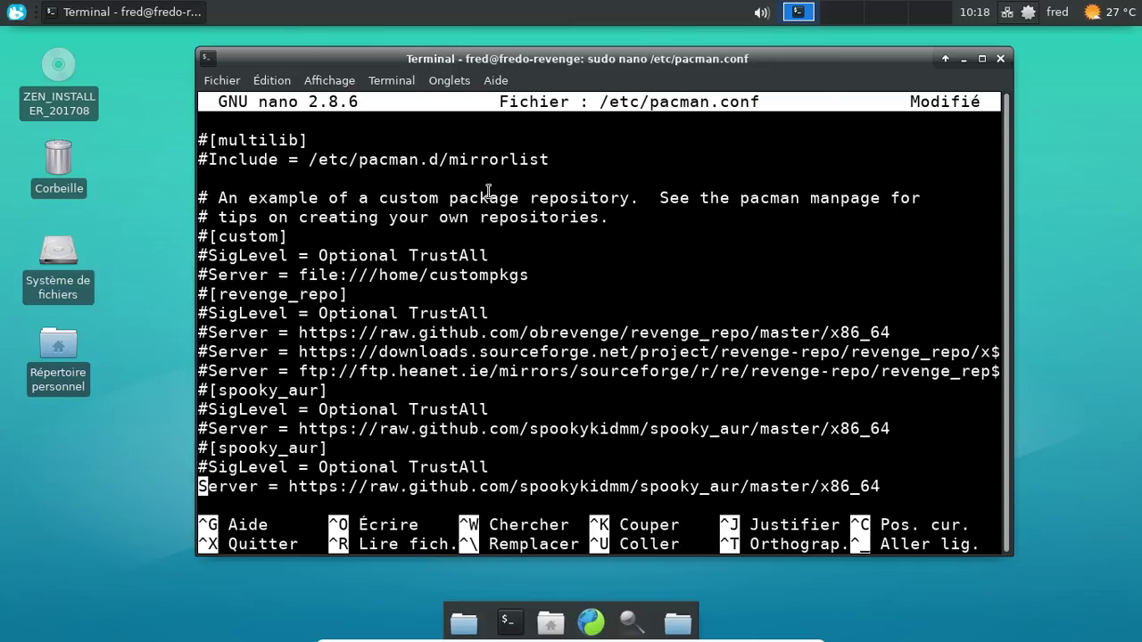
type("#")
Step: Save the changes to /etc/pacman.conf and exit nano
key("ctrl+x")
key("o")
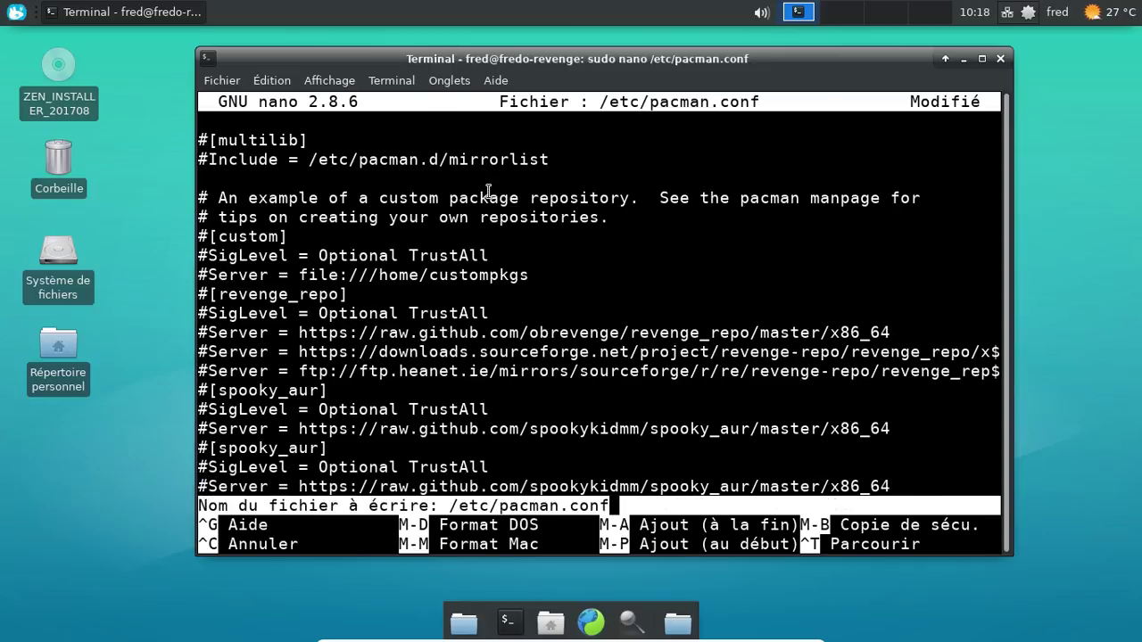
key("Return")
left_click(16, 12)
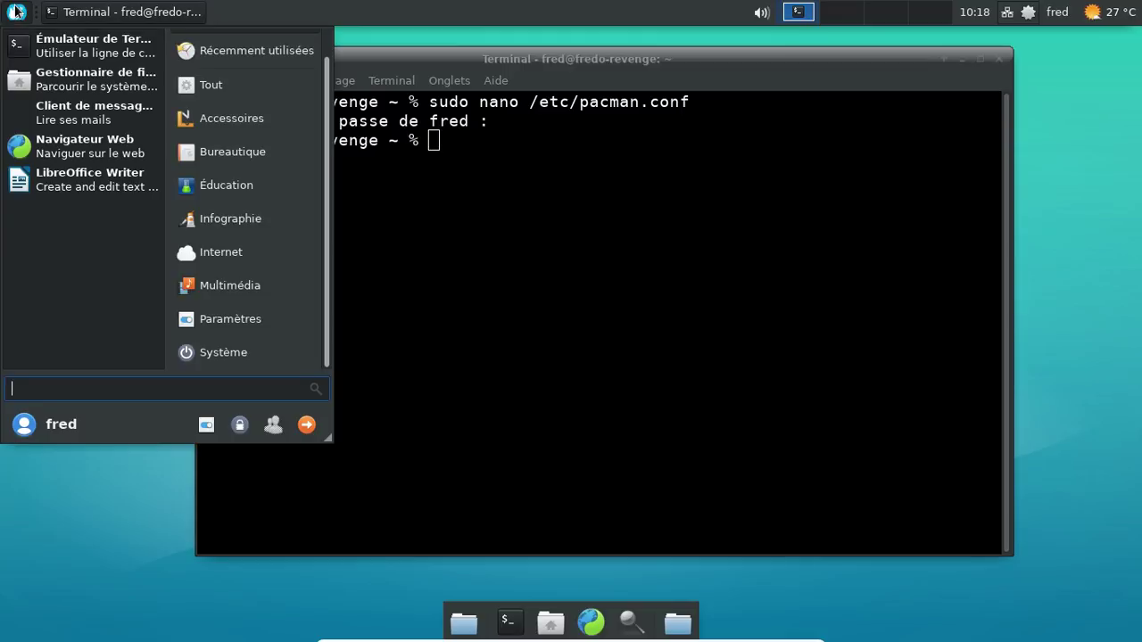
Step: Set the icon theme to Flattr in Appearance settings, after briefly trying Flattr Dark
left_click(259, 323)
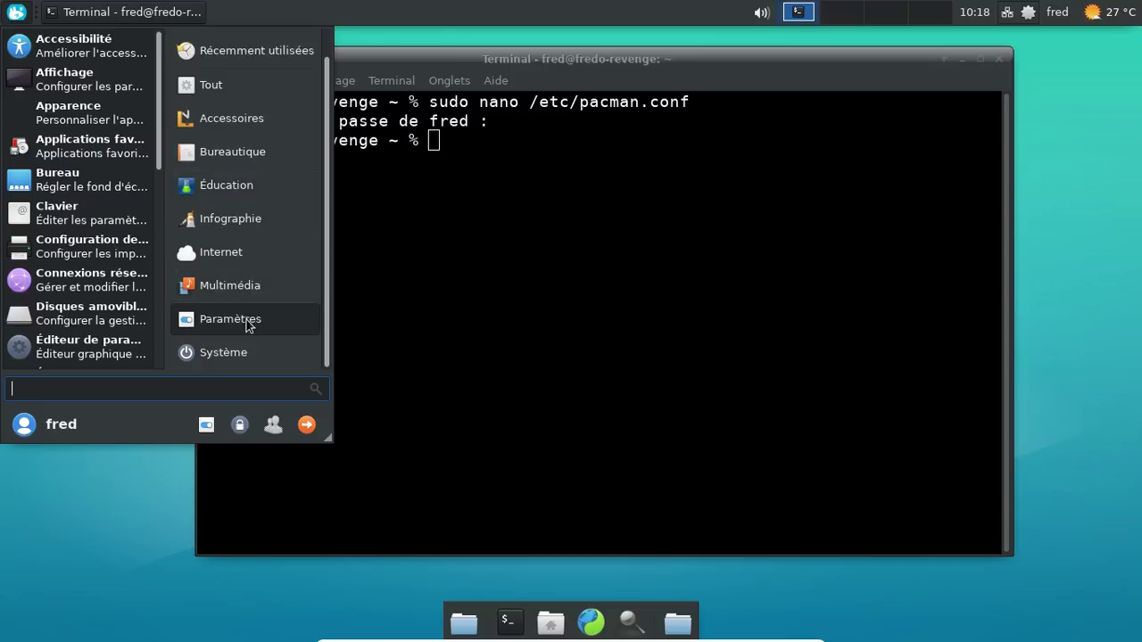
left_click(99, 109)
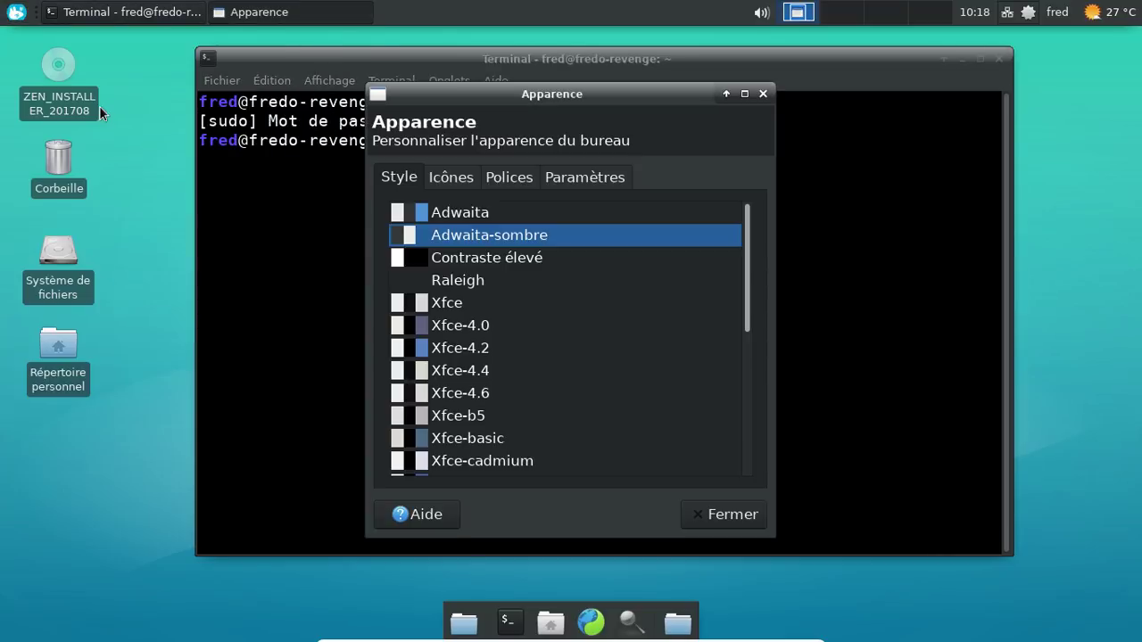
left_click(459, 177)
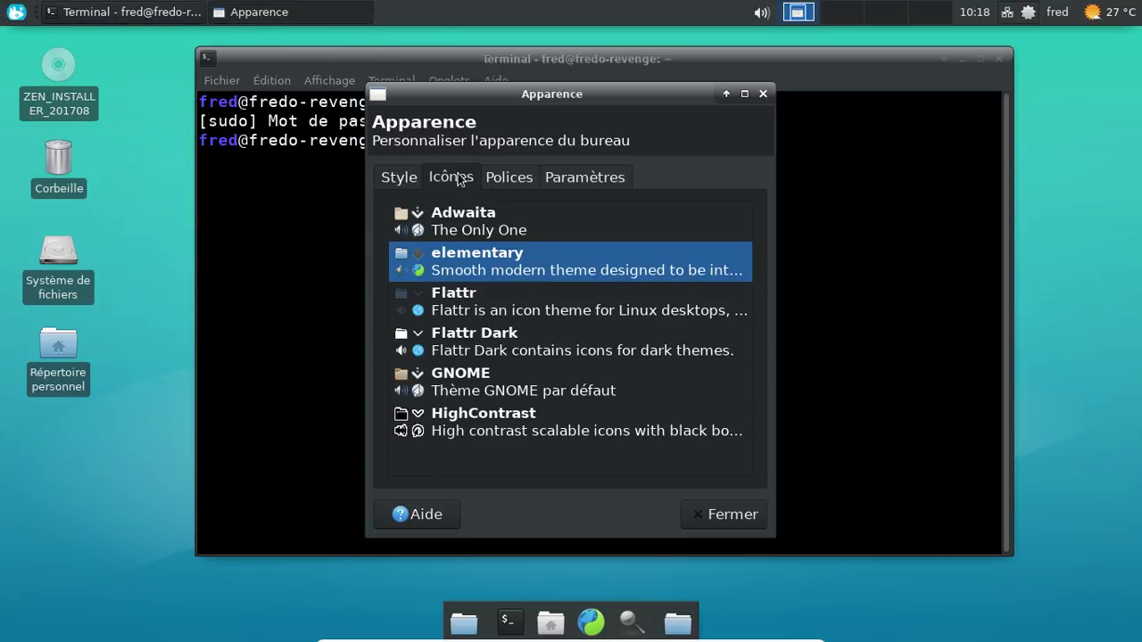
left_click(483, 311)
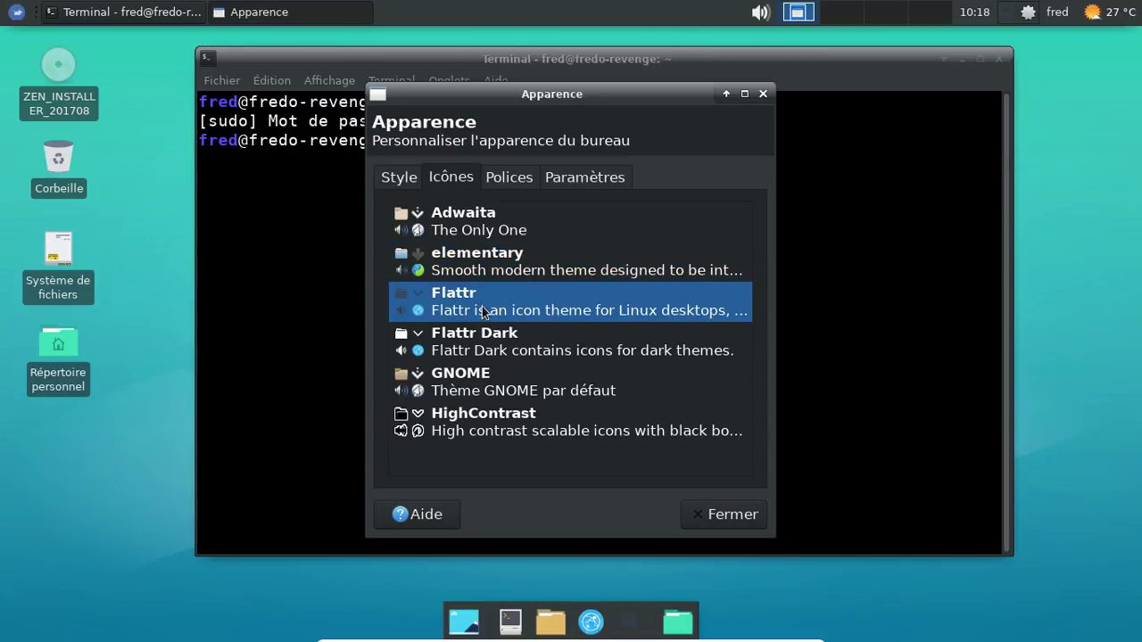
left_click(510, 343)
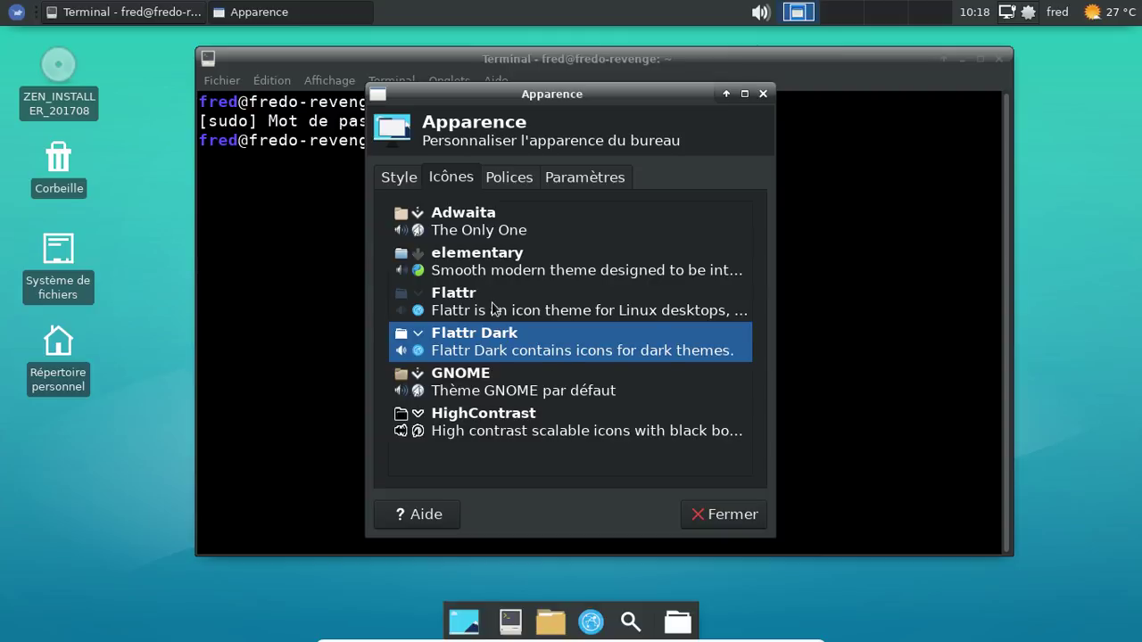
left_click(489, 310)
Step: Preview the Flattr icons in the applications menu and the file manager
left_click(22, 16)
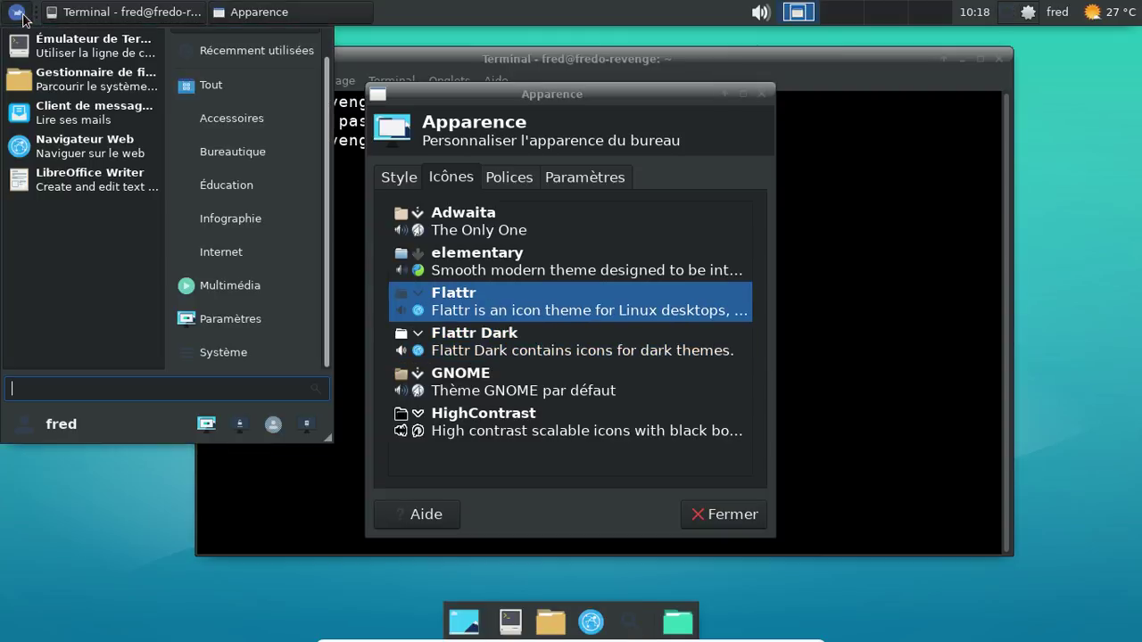
left_click(22, 16)
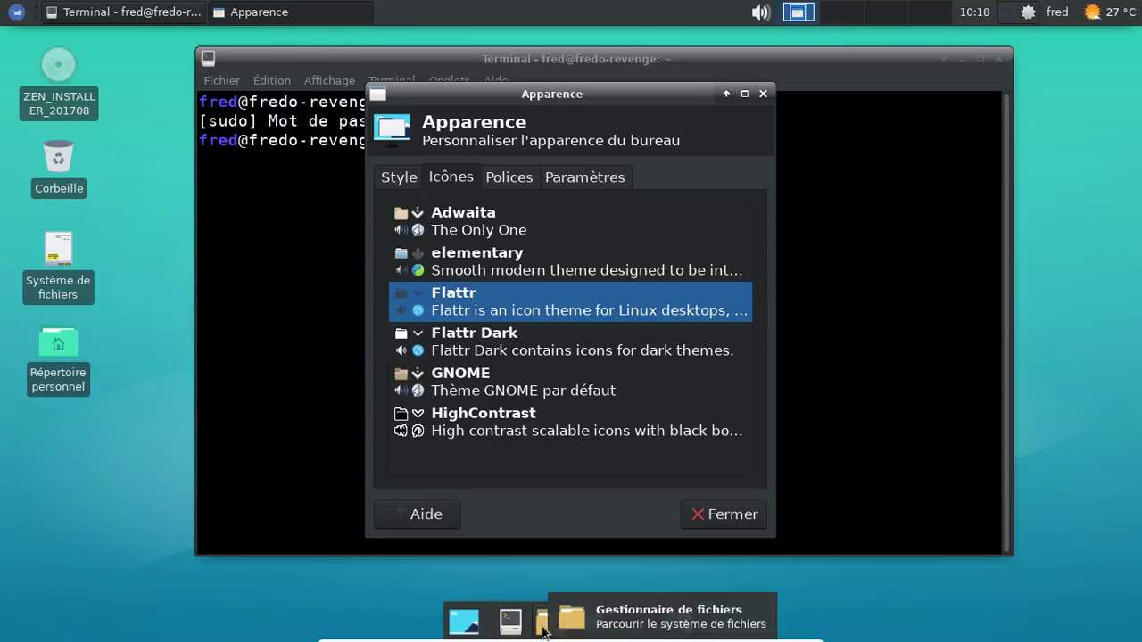
left_click(546, 626)
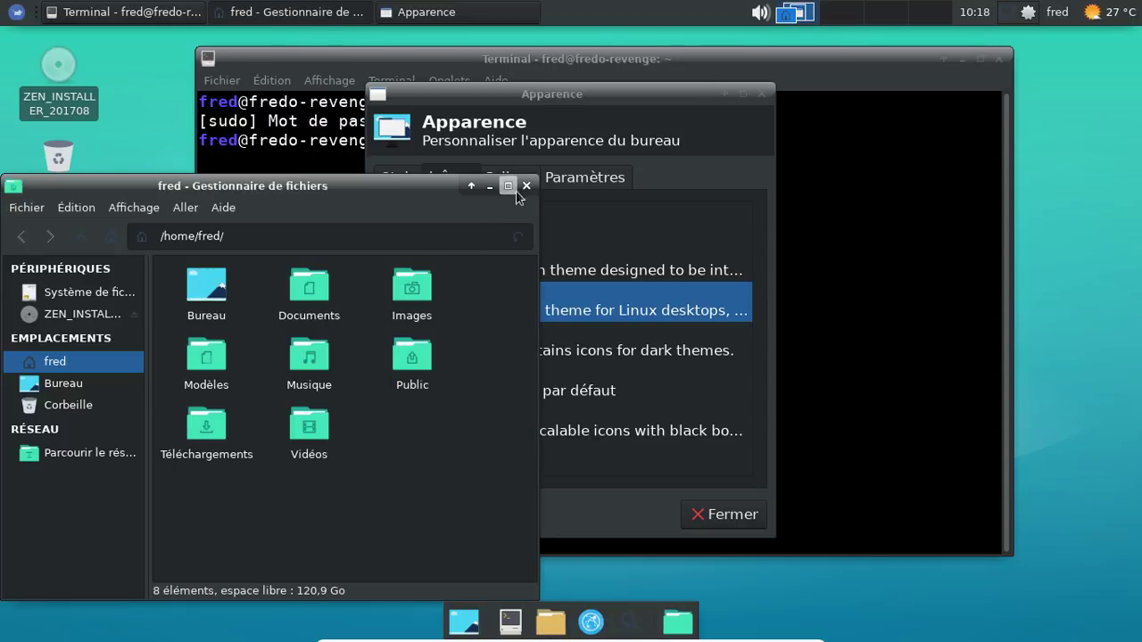
left_click(528, 186)
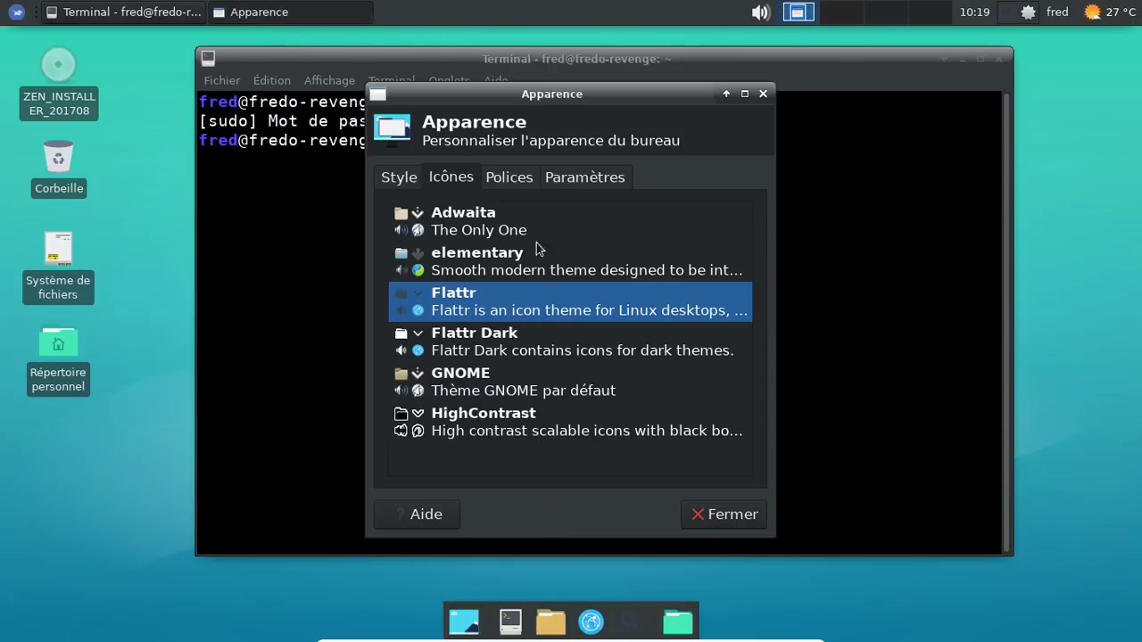
Step: Look through the widget style list, then close Appearance settings and the terminal
left_click(397, 177)
scroll(639, 290, "down", 5)
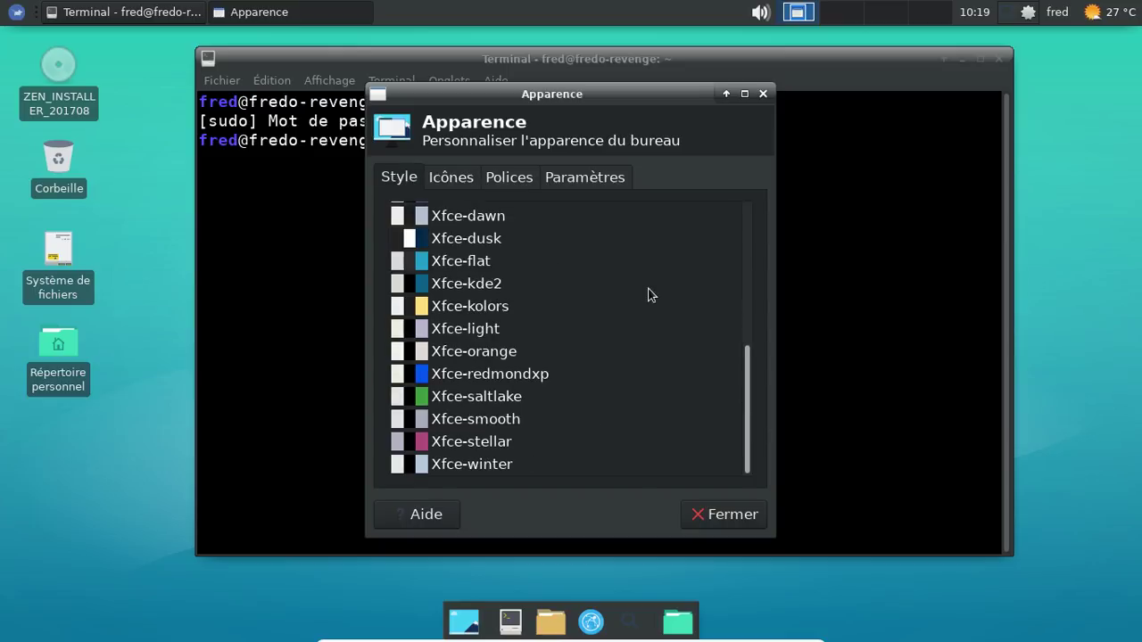
scroll(651, 296, "up", 5)
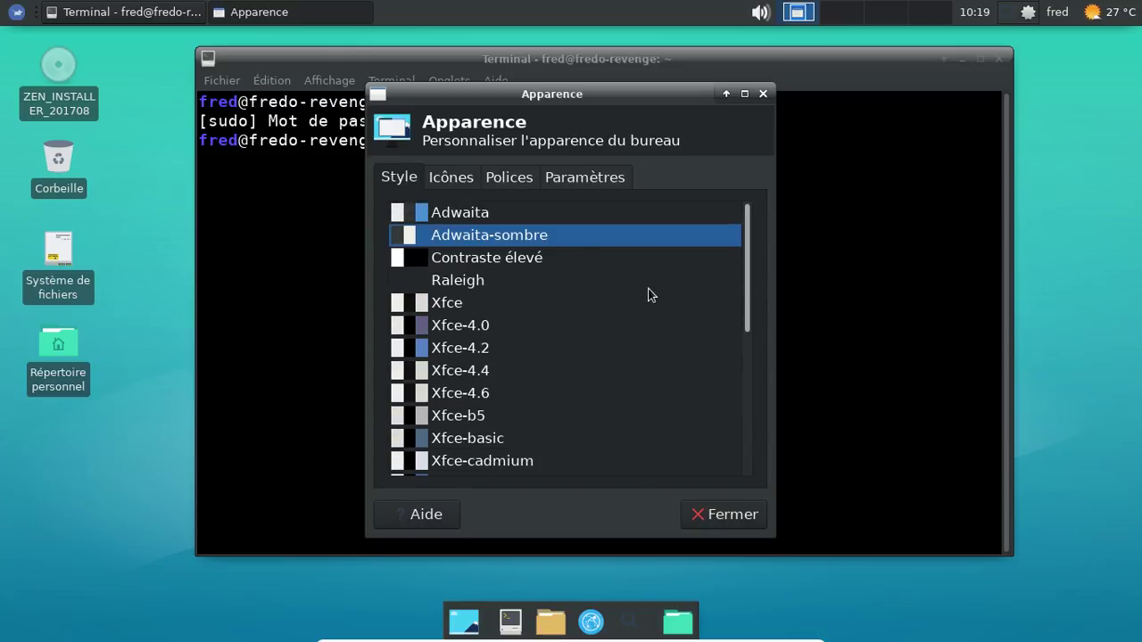
left_click(762, 94)
left_click(1000, 58)
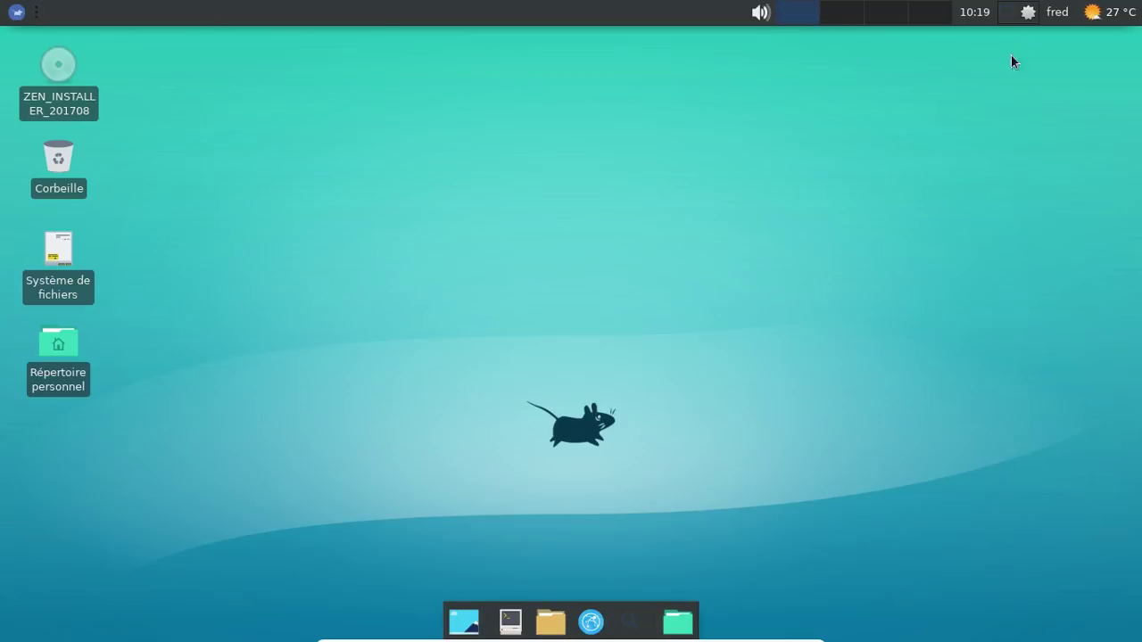
Step: Launch Pamac and refresh the package databases, authenticating with the administrator password
left_click(1028, 12)
left_click(989, 35)
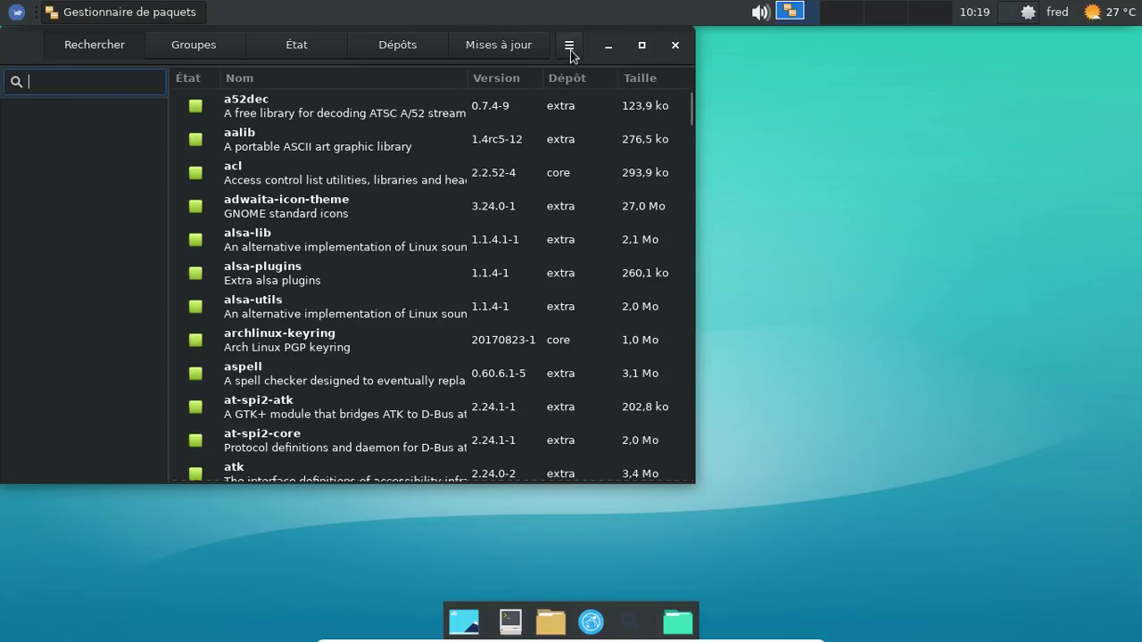
left_click(564, 52)
left_click(547, 92)
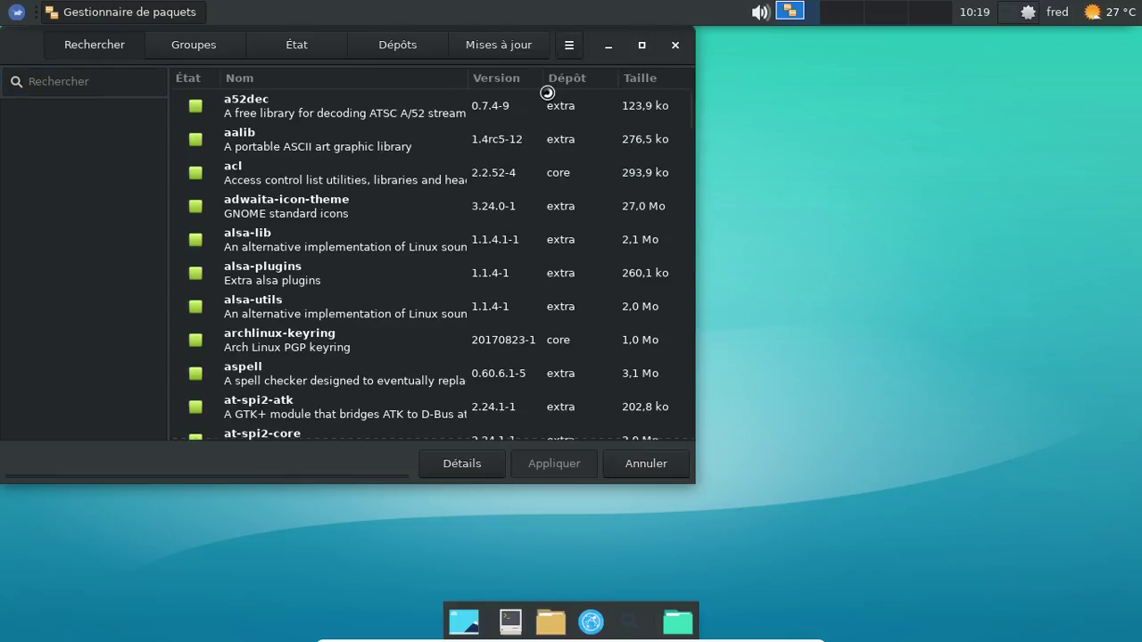
type("*********")
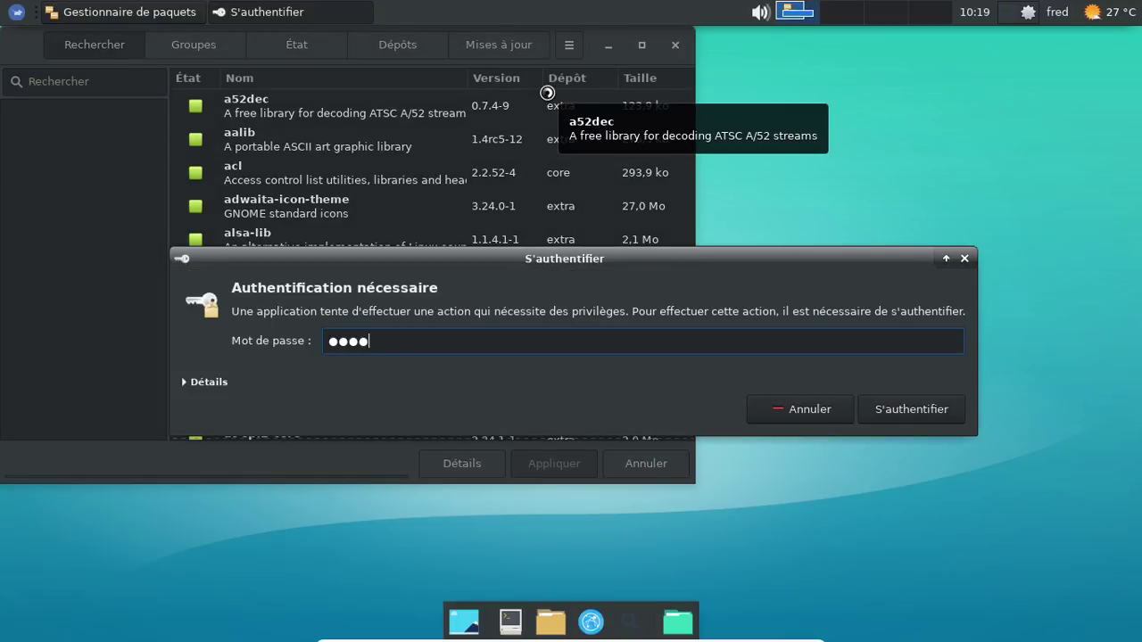
key("Return")
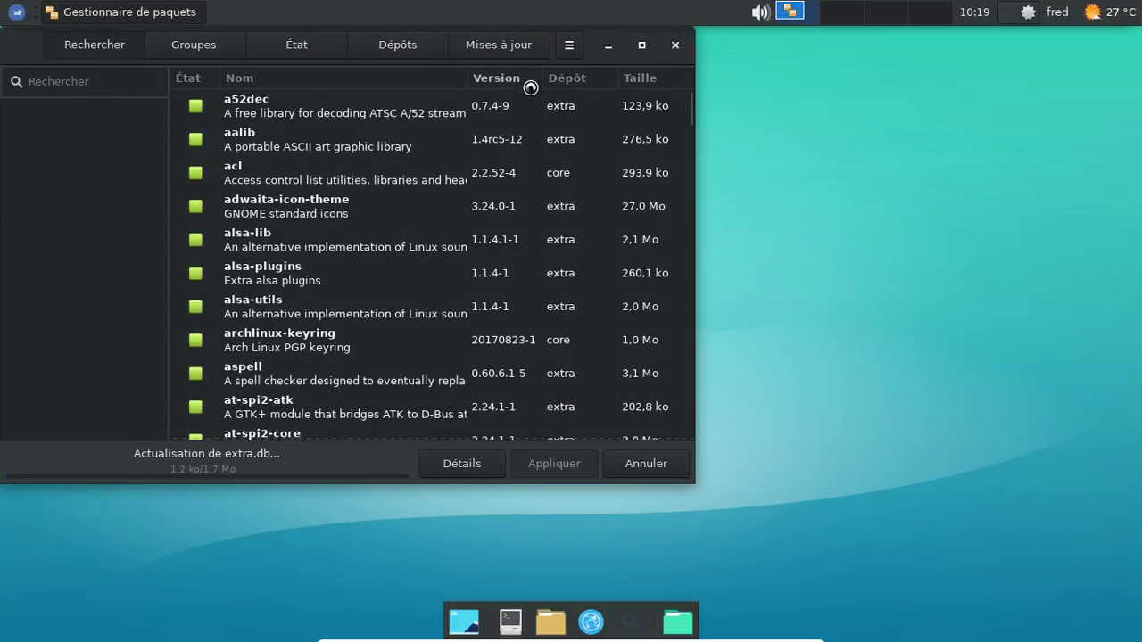
Step: Centre the Pamac window and briefly browse the home folder and network locations
left_click_drag(21, 49, 259, 85)
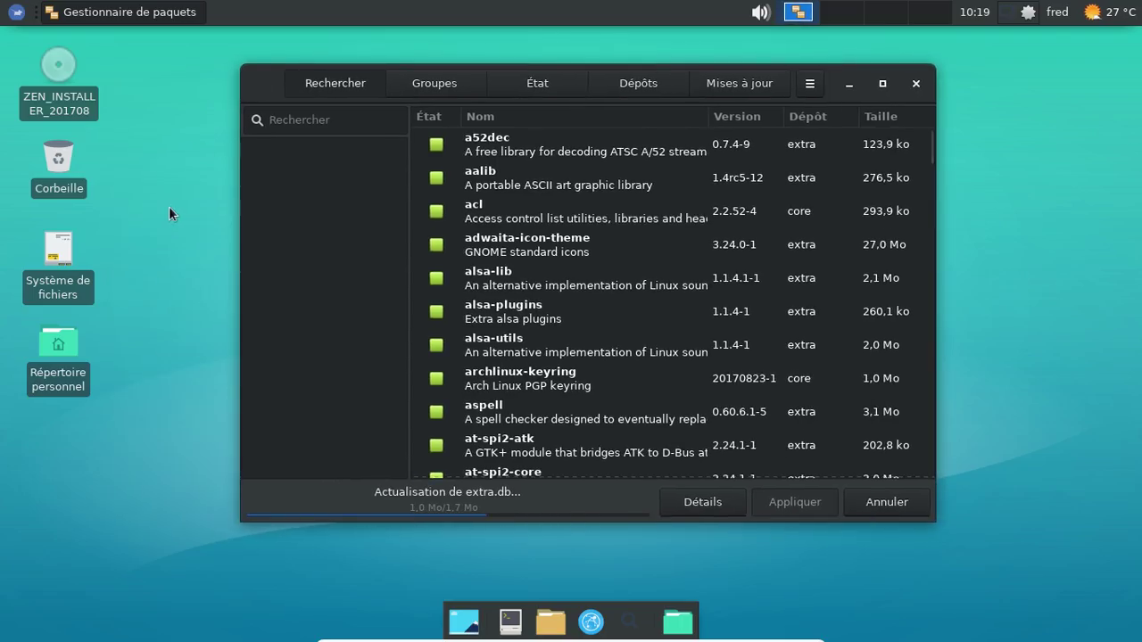
left_click(50, 351)
double_click(50, 351)
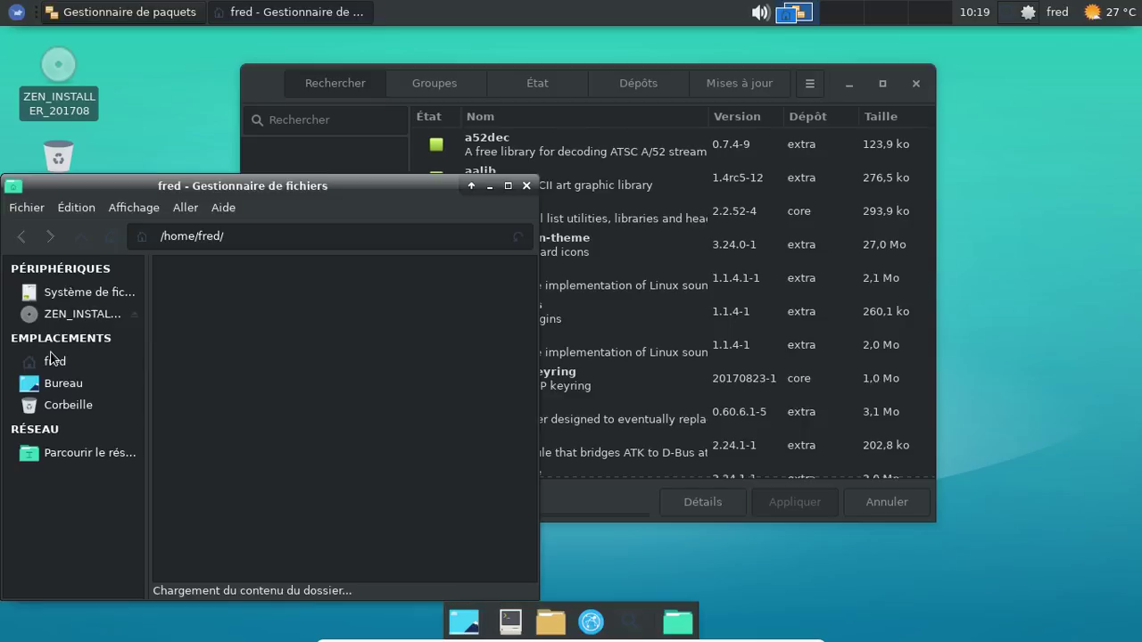
left_click(101, 452)
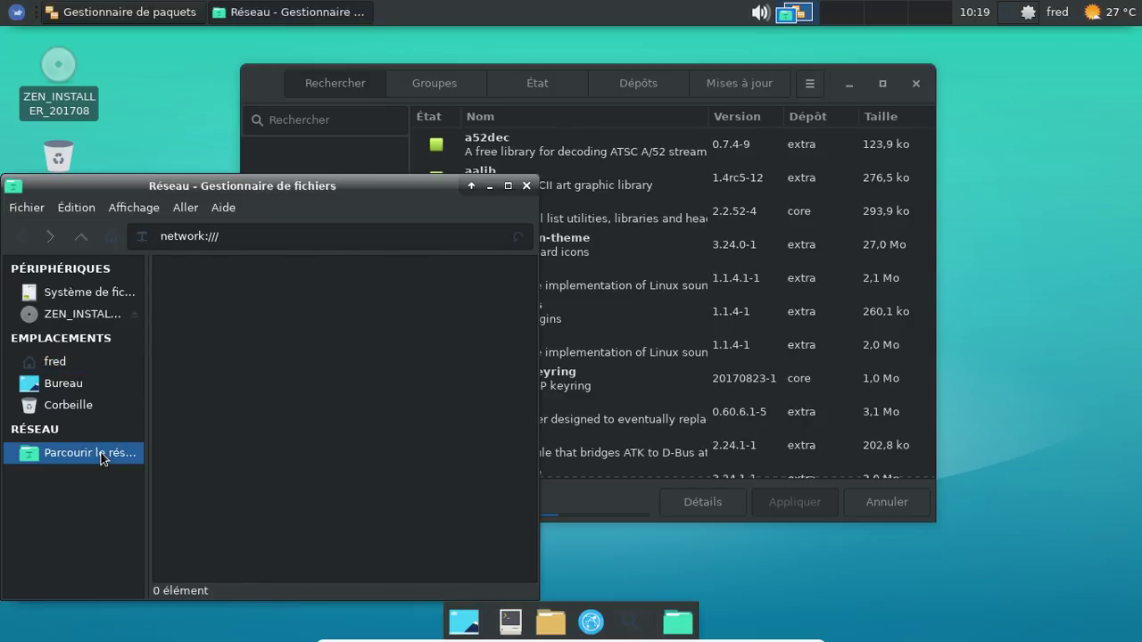
left_click(526, 186)
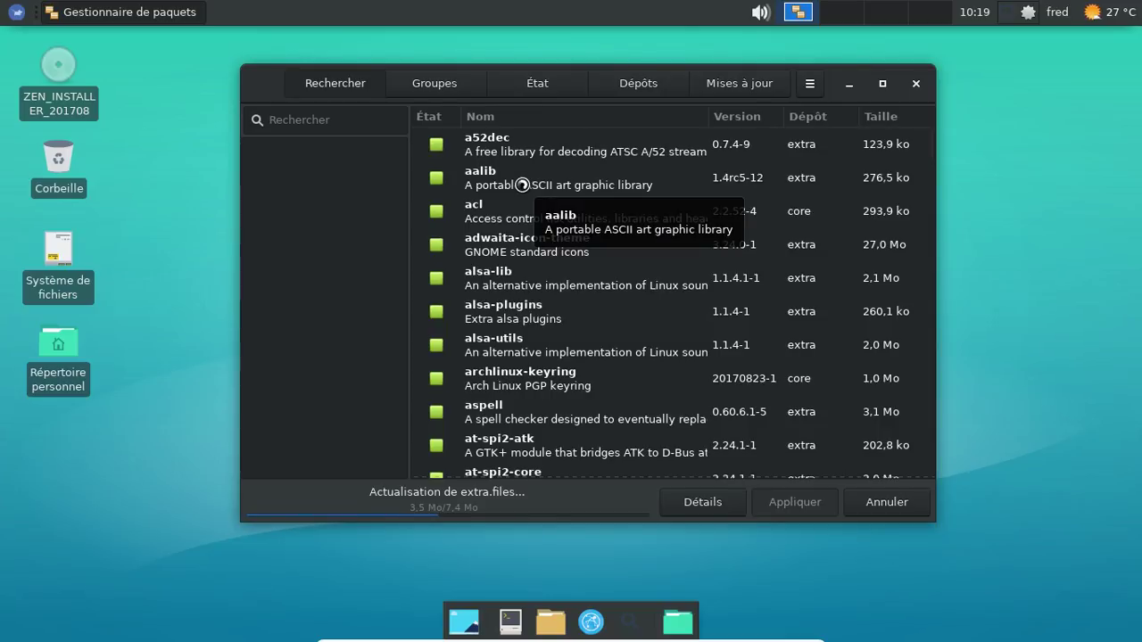
left_click(172, 216)
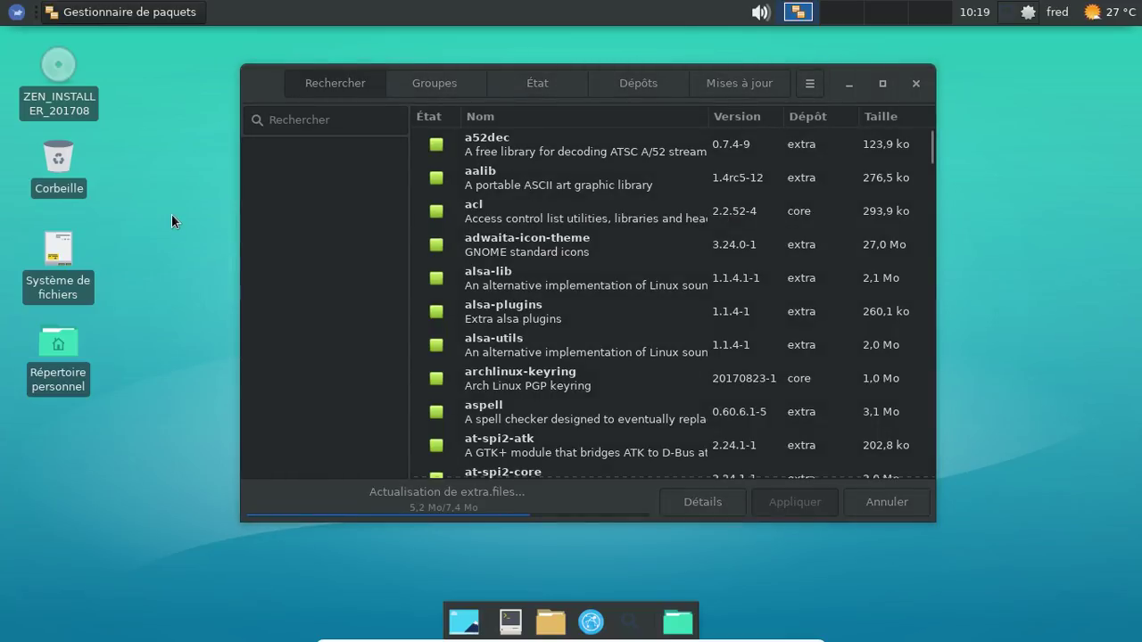
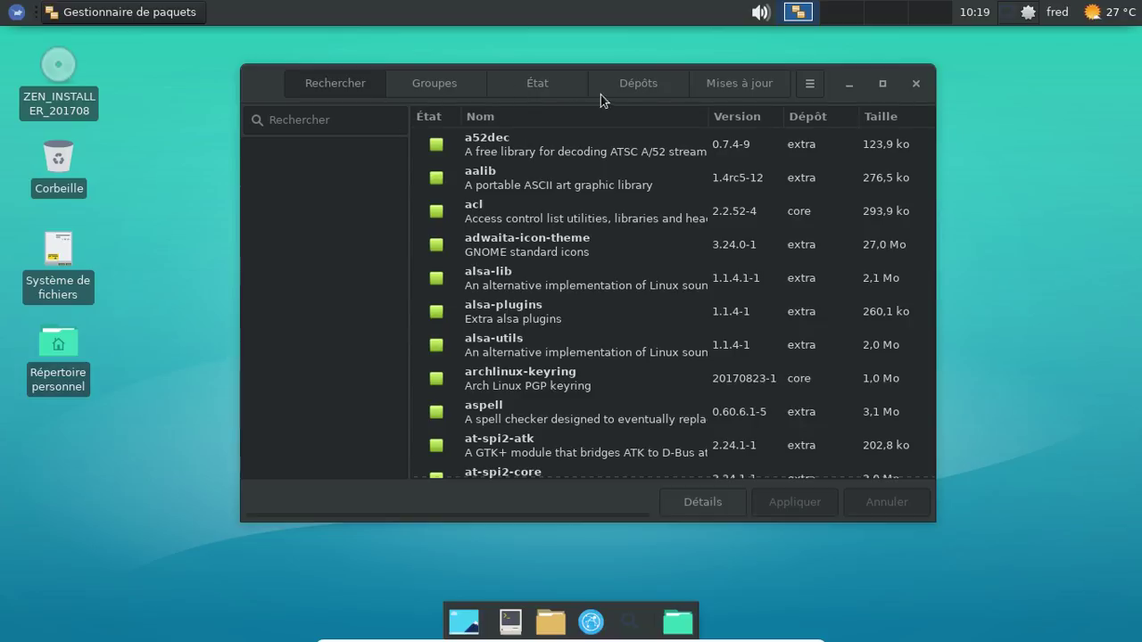
Step: Review Pamac's foreign (cower, pacaur, pamac-aur), orphaned and pending package lists, then close Pamac
left_click(545, 91)
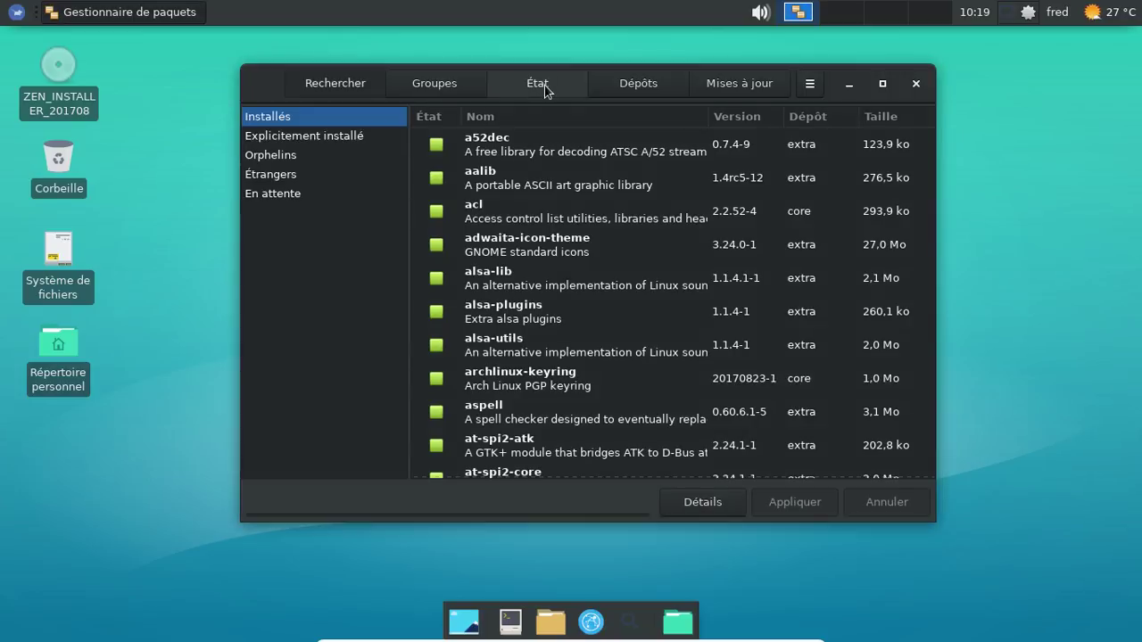
left_click(313, 177)
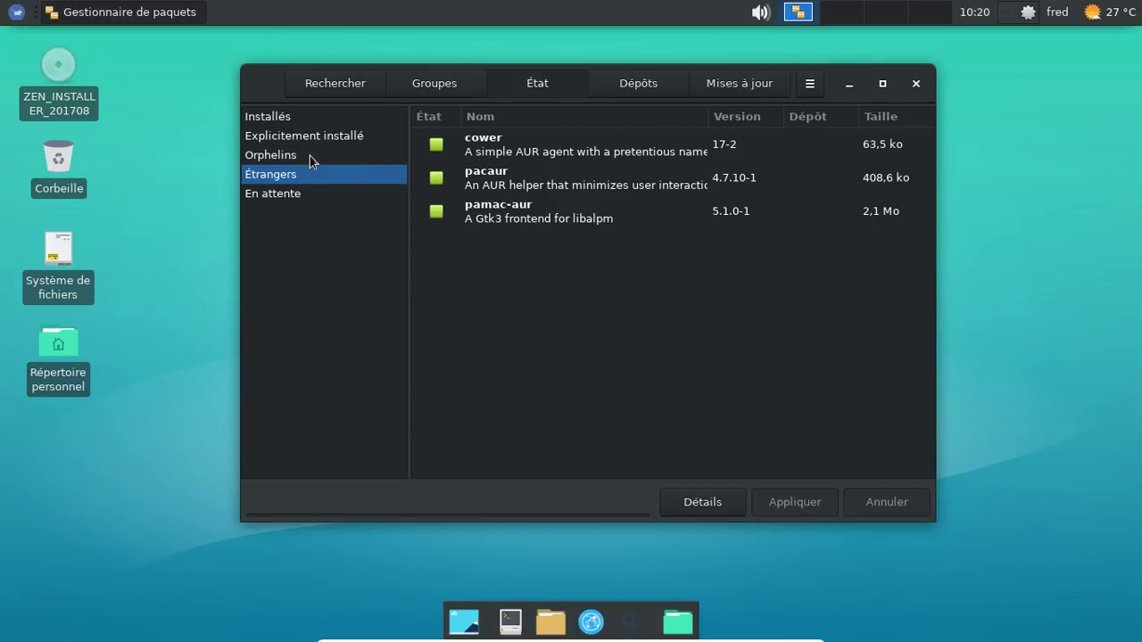
left_click(311, 158)
left_click(296, 193)
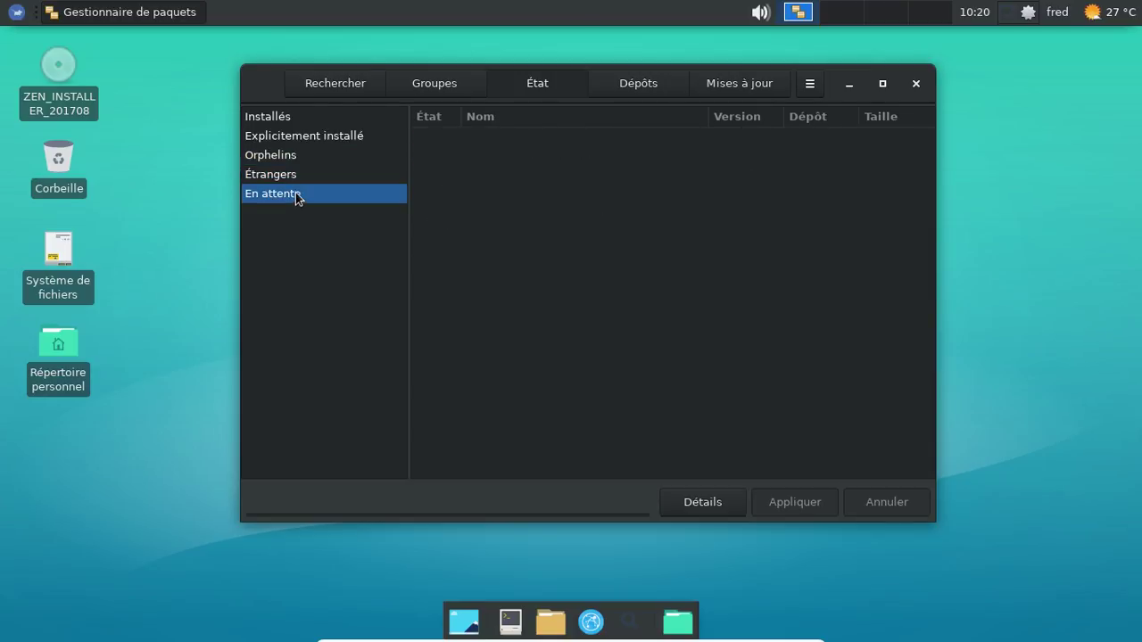
left_click(292, 176)
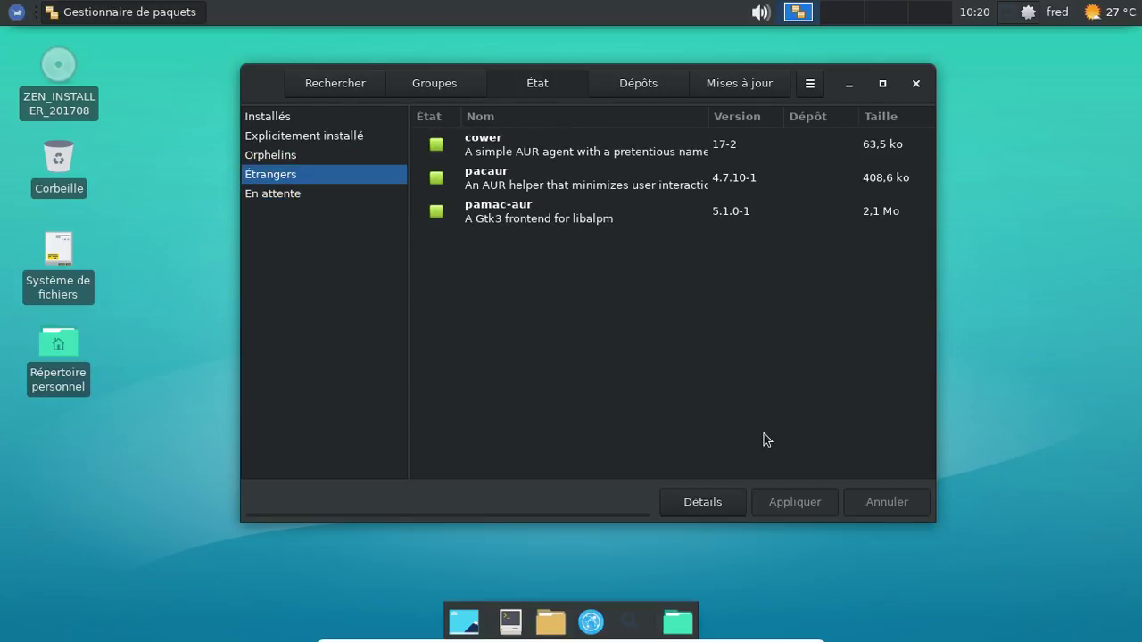
left_click(916, 83)
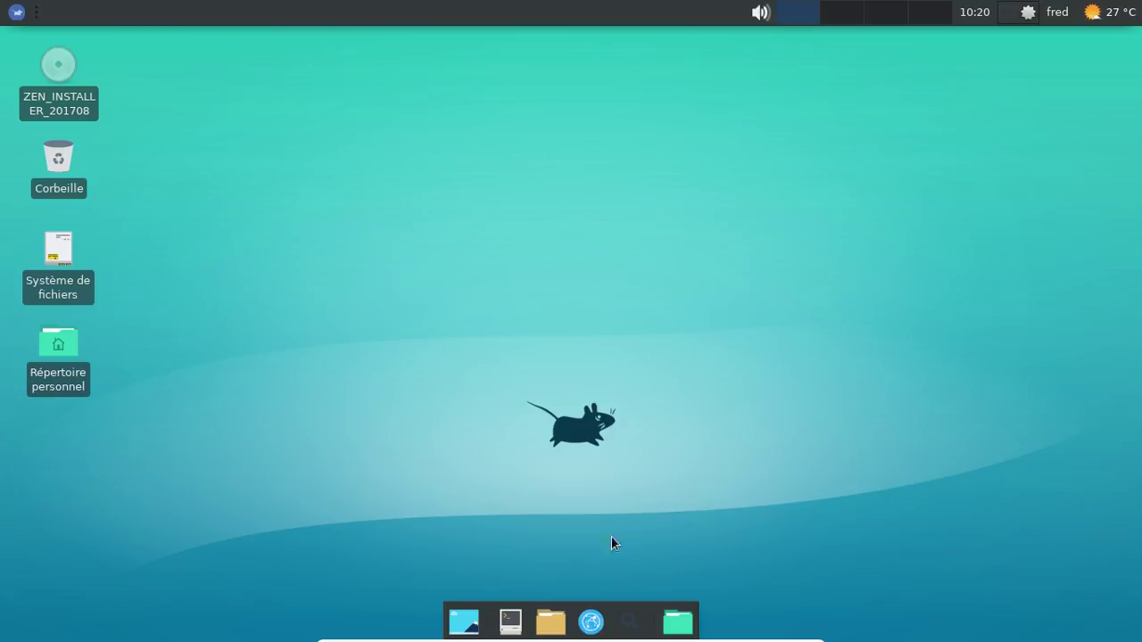
Step: Open a terminal, move it clear of the desktop icons, and list foreign packages with pacaur -Qm
left_click(522, 629)
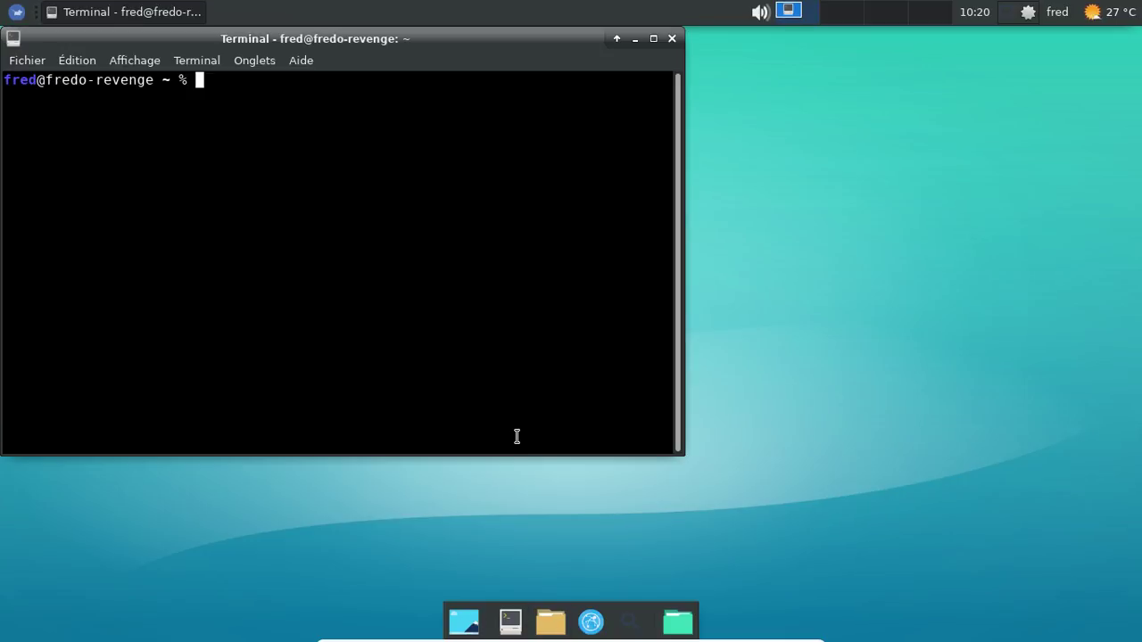
left_click_drag(314, 52, 462, 72)
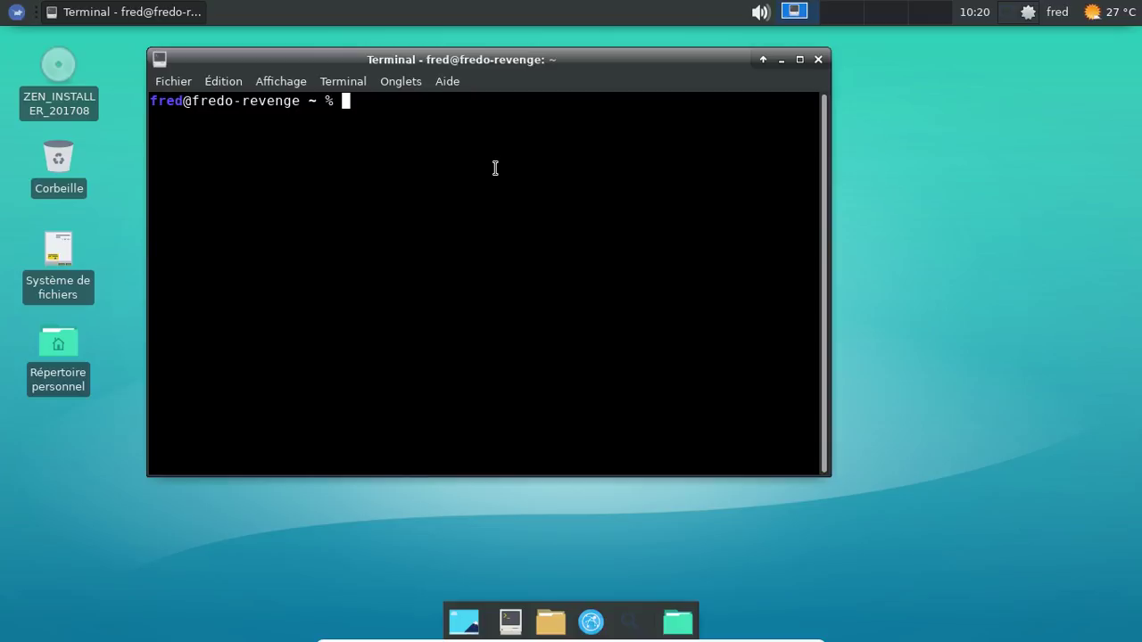
type("pacaur -Qm")
key("Return")
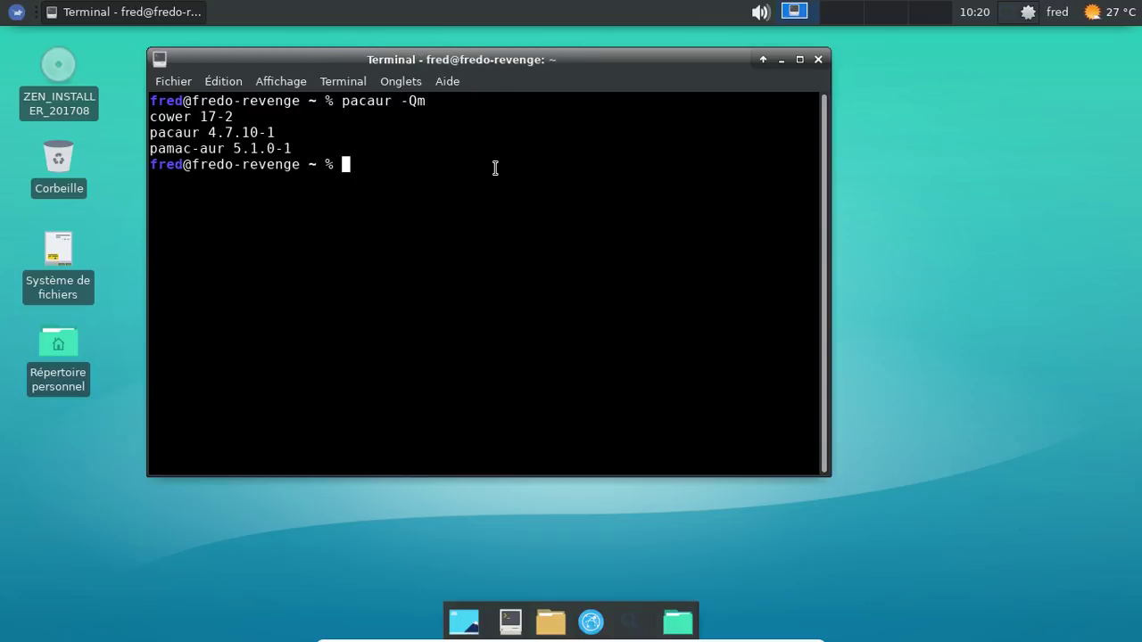
Step: Run pacaur -Syyu with the sudo password, which finds nothing to update, then exit the terminal
key("Up")
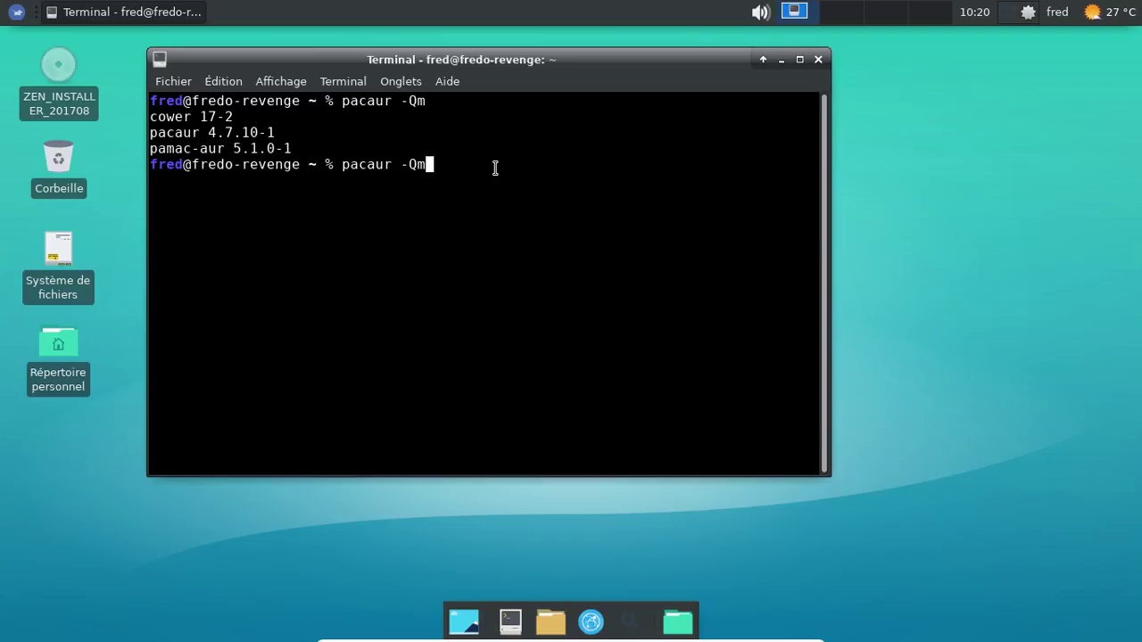
key("BackSpace")
key("BackSpace")
type("Syyu")
key("Return")
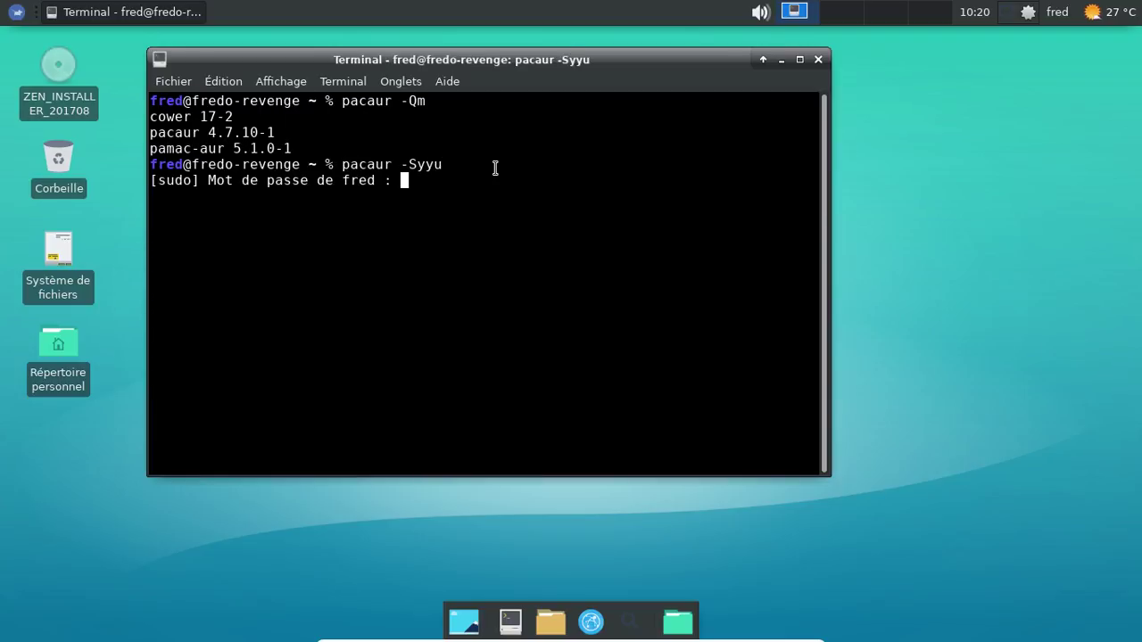
key("Return")
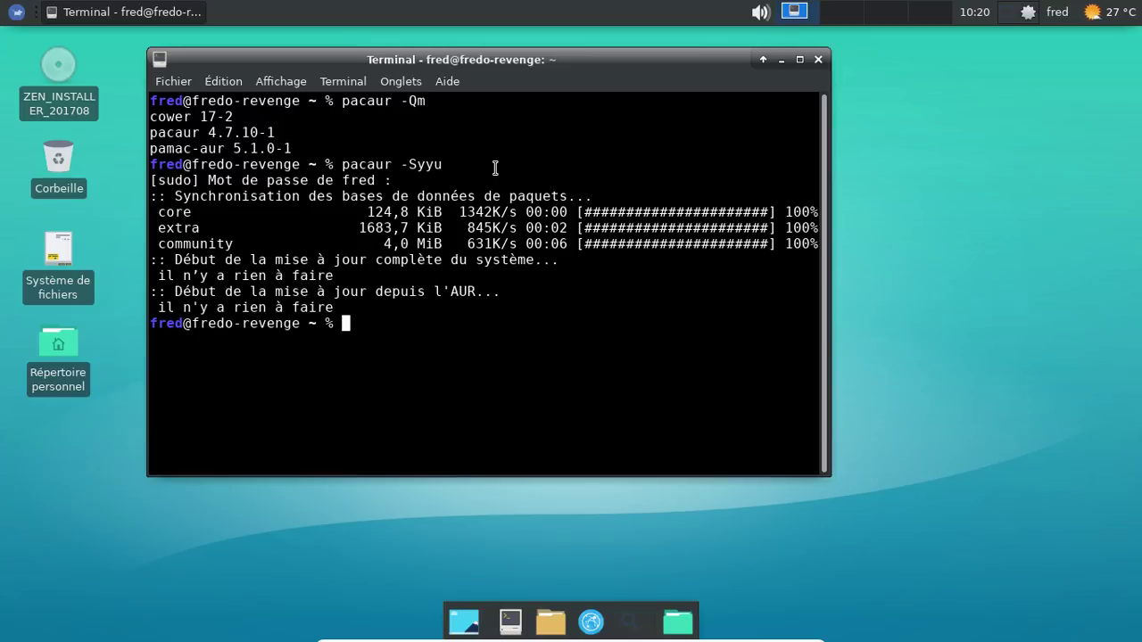
type("exit")
key("Return")
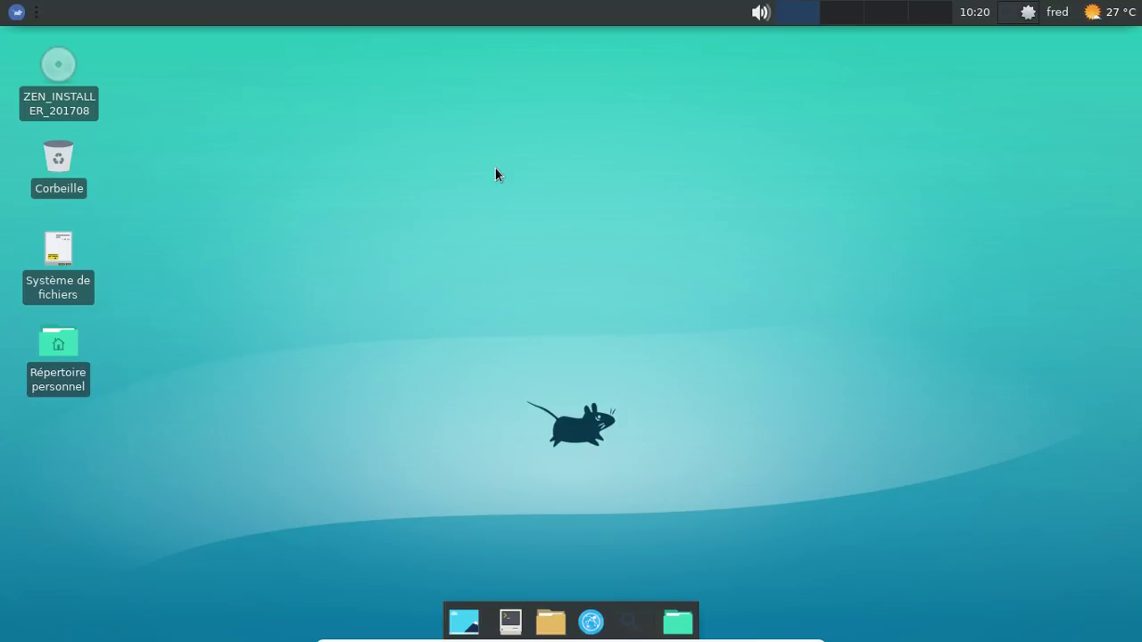
Step: Log out of the Xfce session and log back in with the password
left_click(1054, 11)
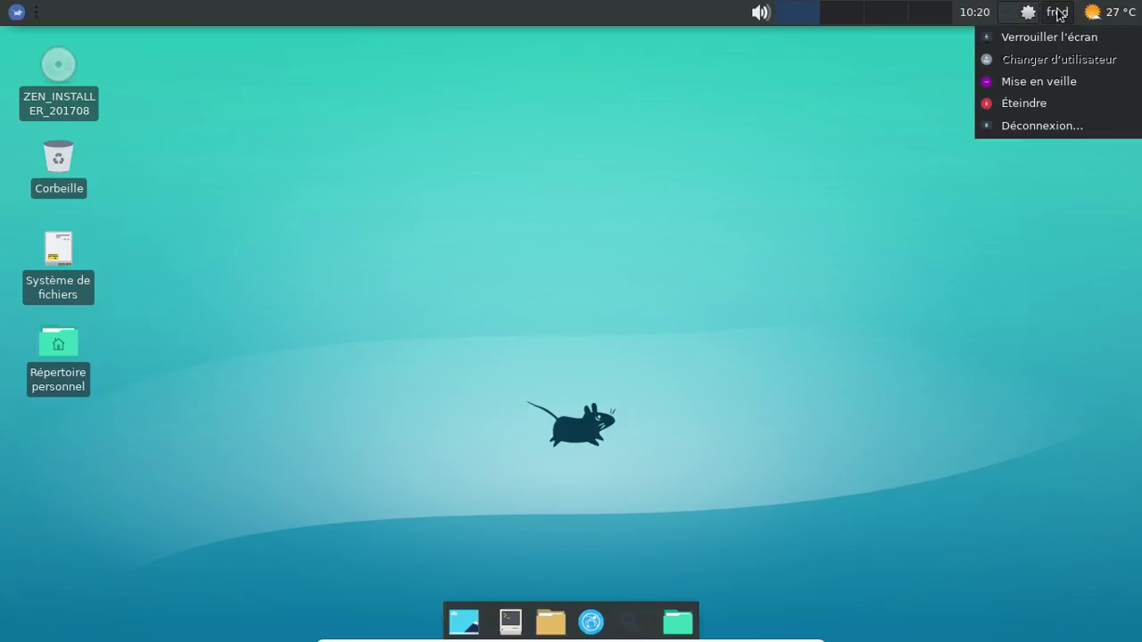
left_click(1045, 128)
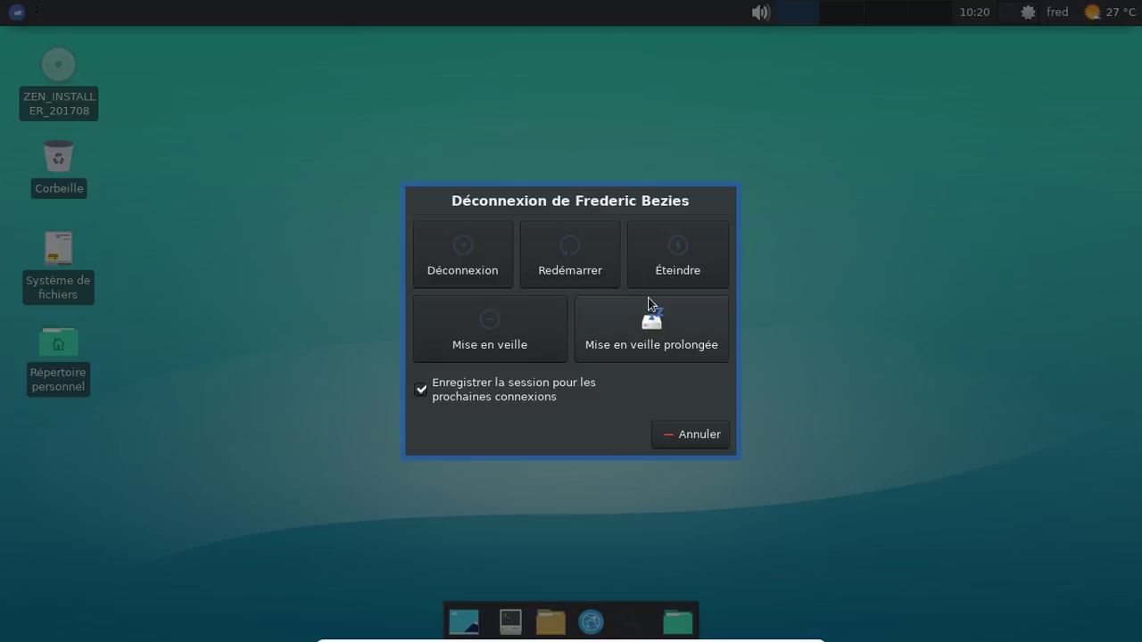
left_click(490, 270)
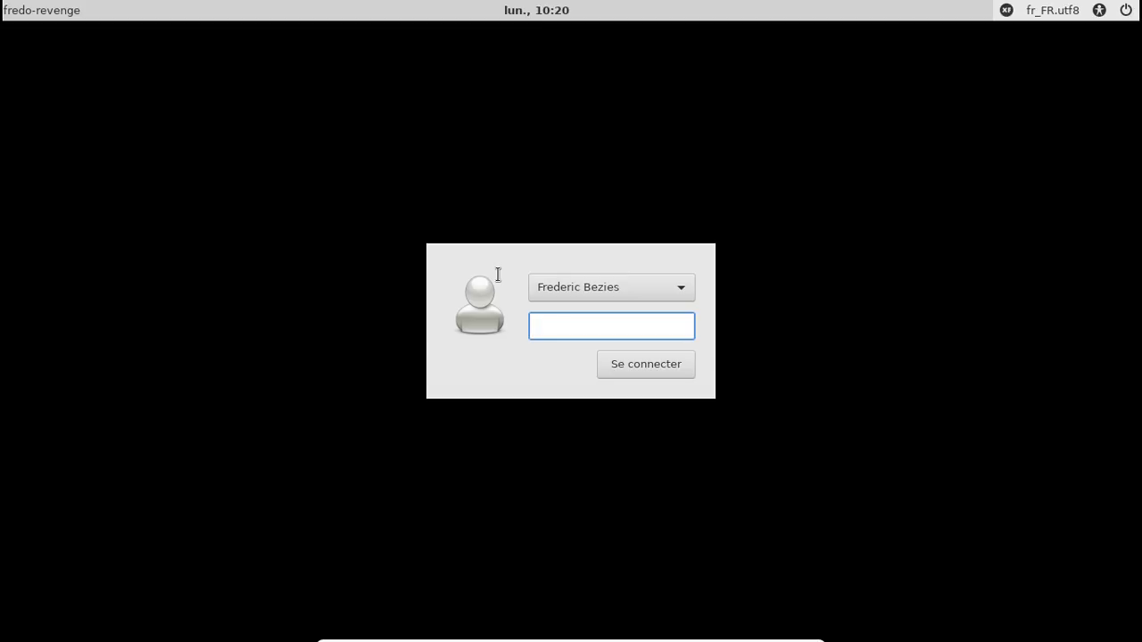
key("Return")
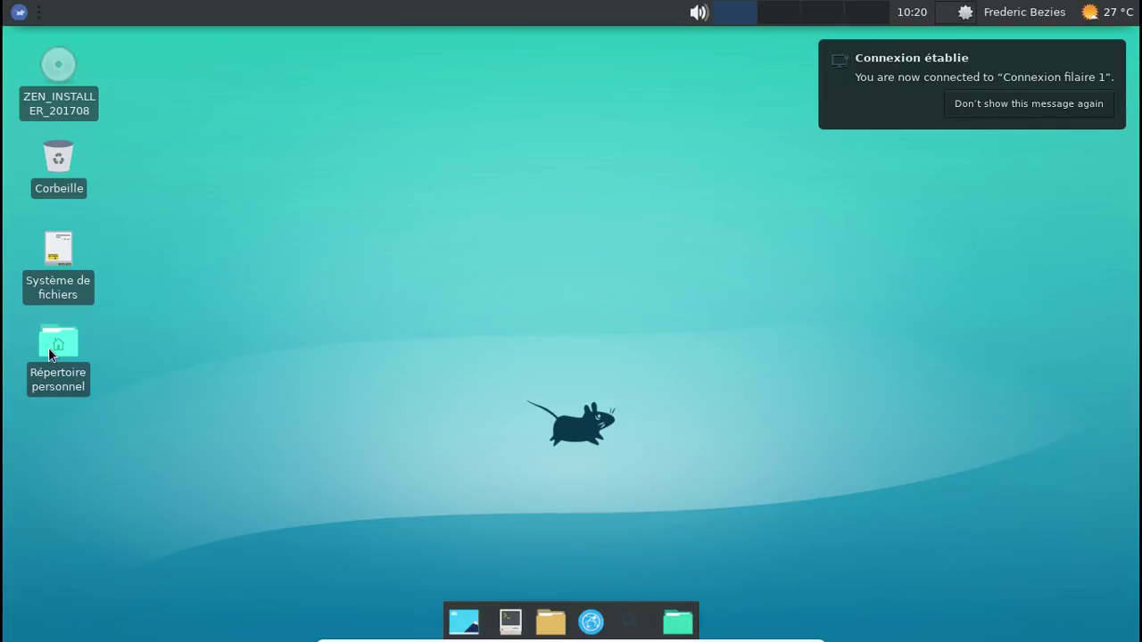
Step: Browse the home folder and Network in the file manager, then close it and dismiss the notification
double_click(49, 350)
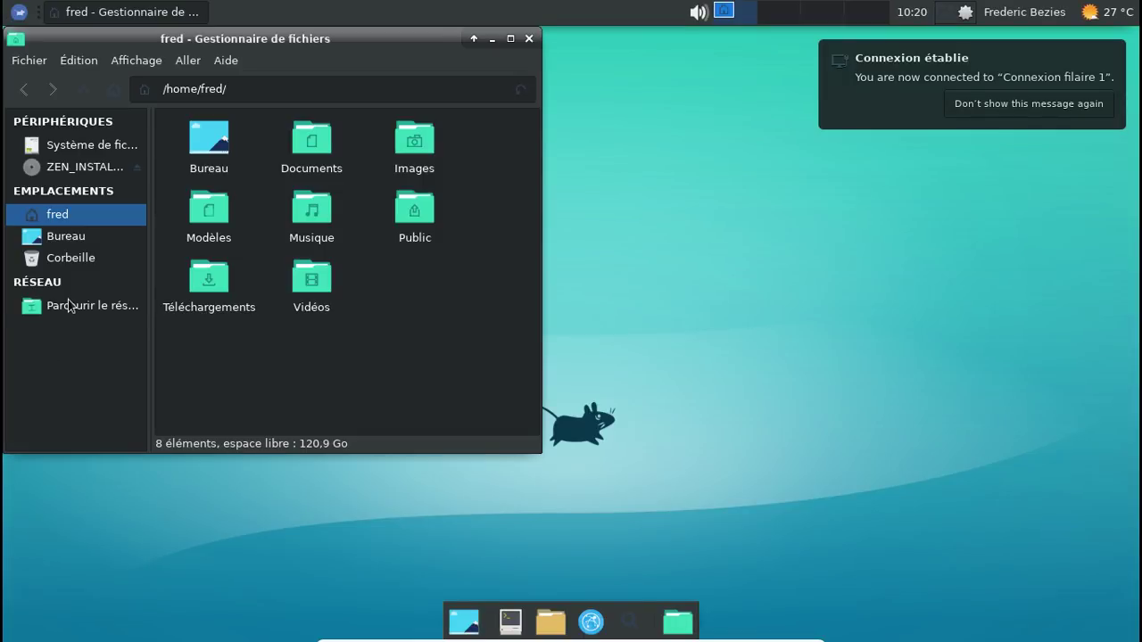
left_click(70, 306)
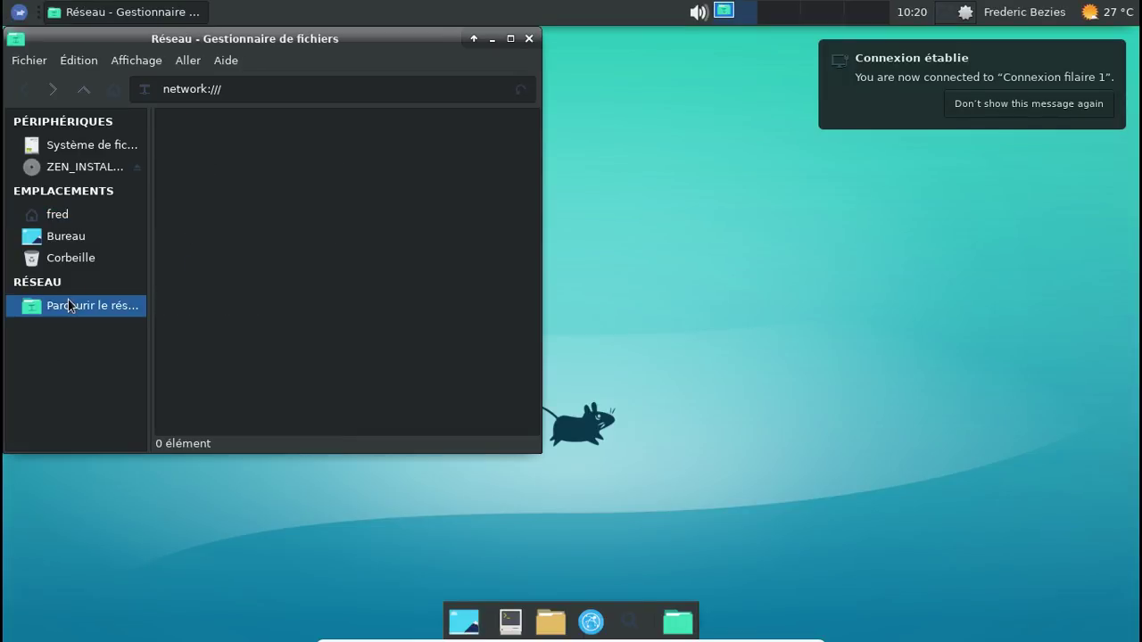
left_click(527, 39)
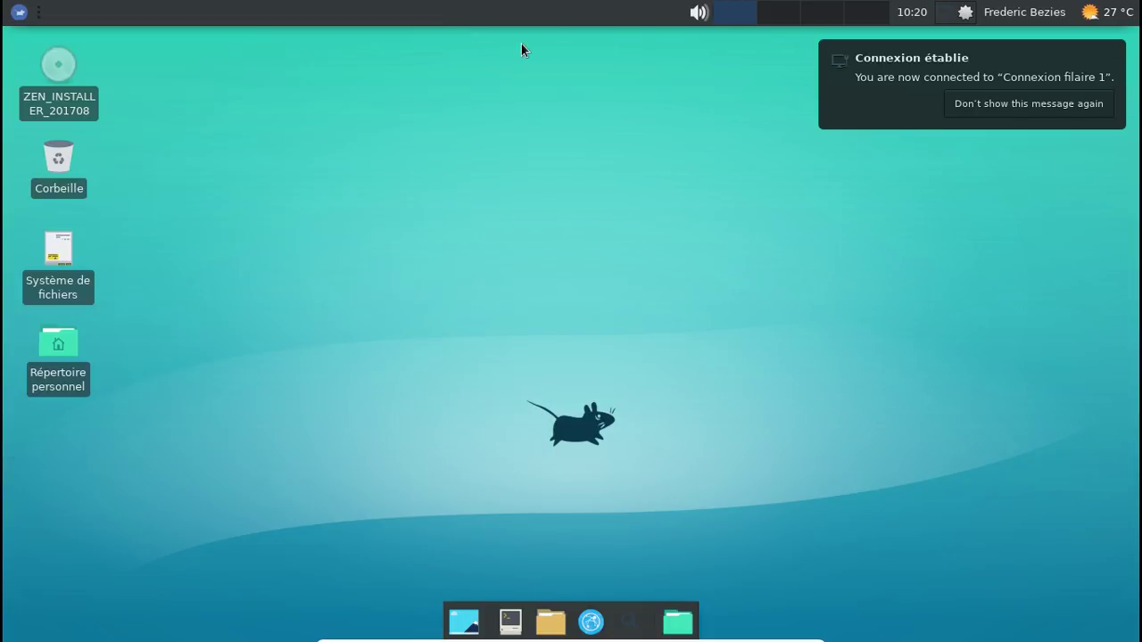
left_click(1114, 63)
Step: Start a shutdown from the user menu and cancel it
left_click(1041, 15)
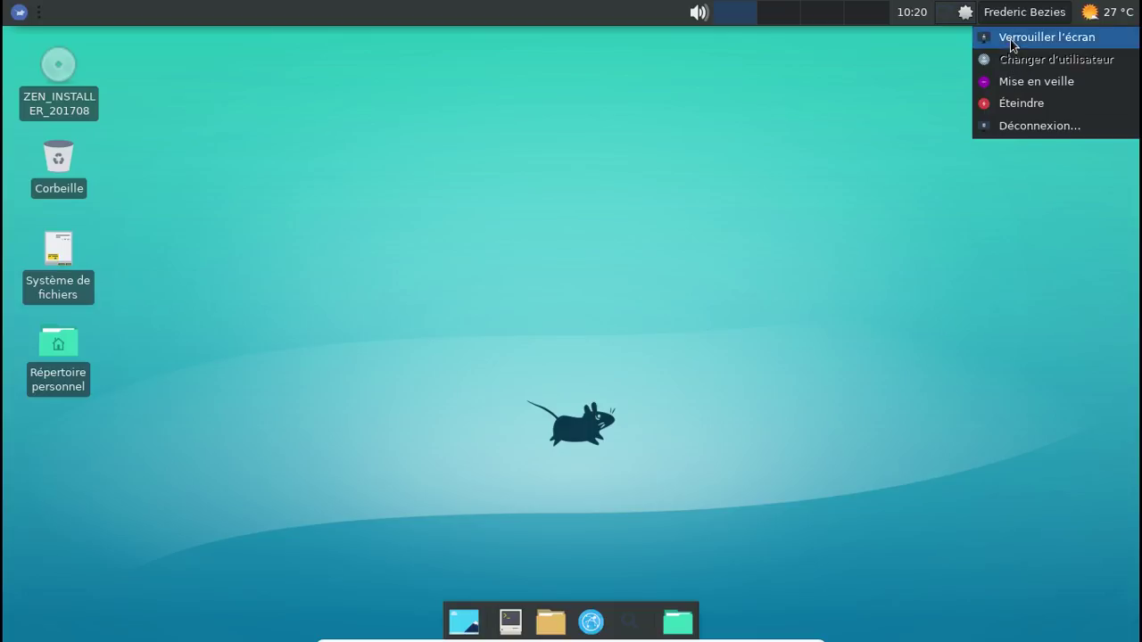
left_click(1028, 105)
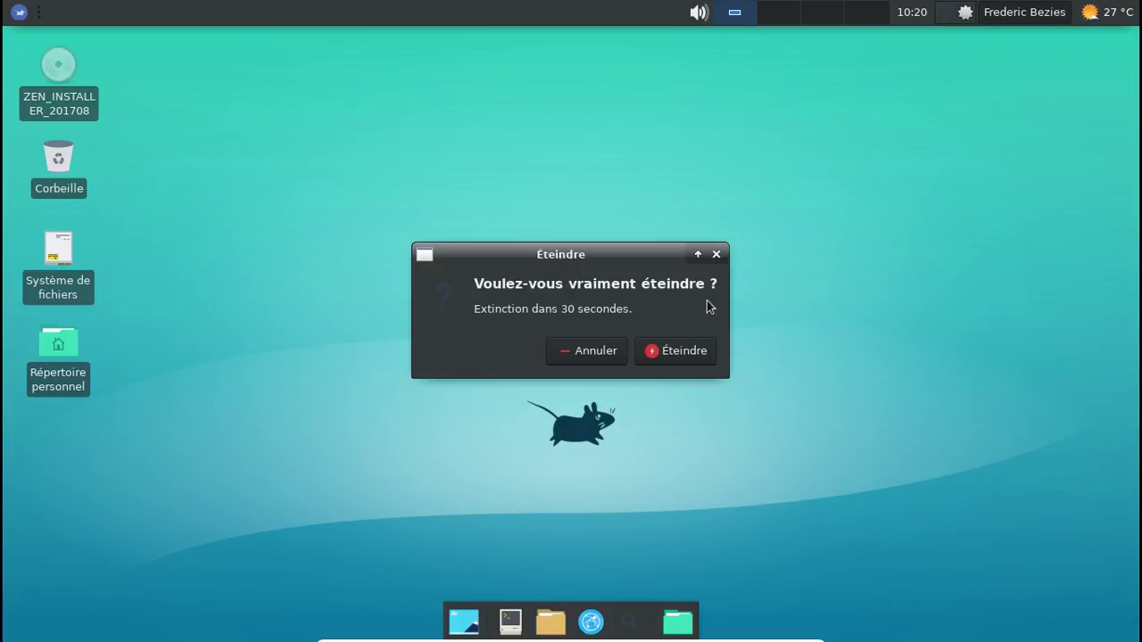
left_click(617, 358)
Step: Restart the system from the user menu's logout options
left_click(1019, 12)
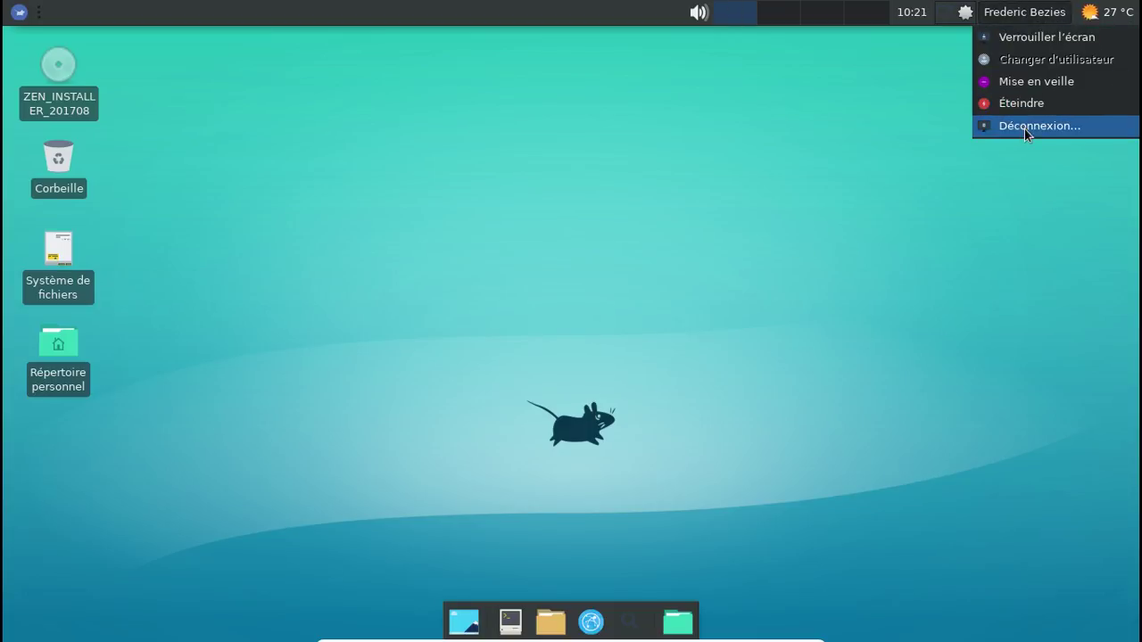
left_click(1027, 127)
left_click(581, 263)
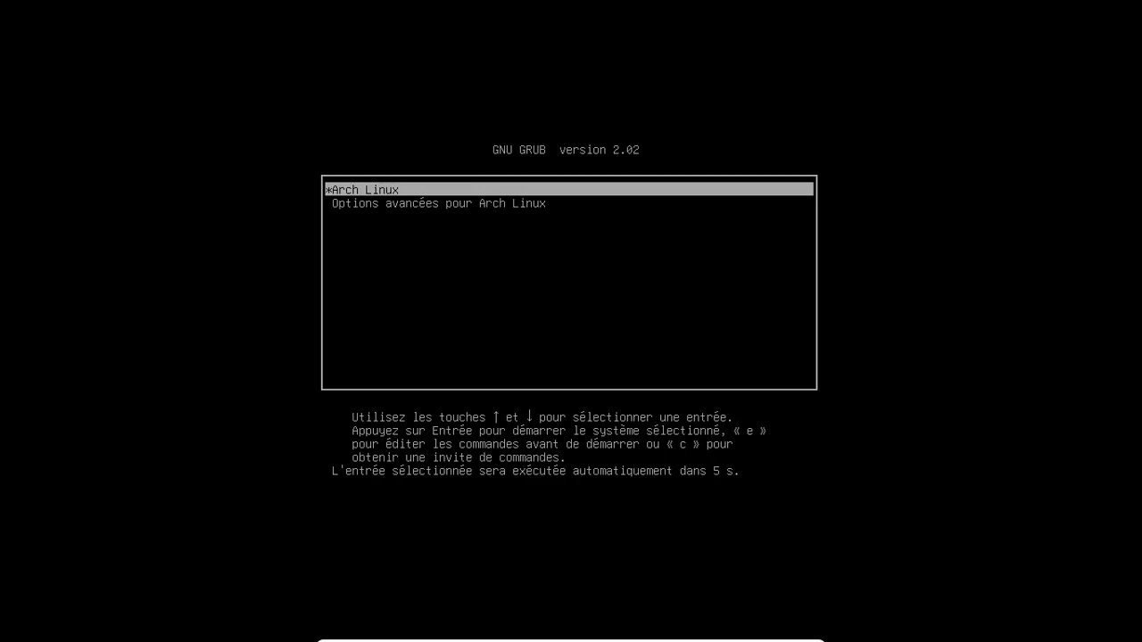
Step: Start the Zen Installer virtual machine in VirtualBox and boot its Arch Linux GRUB entry
key("Return")
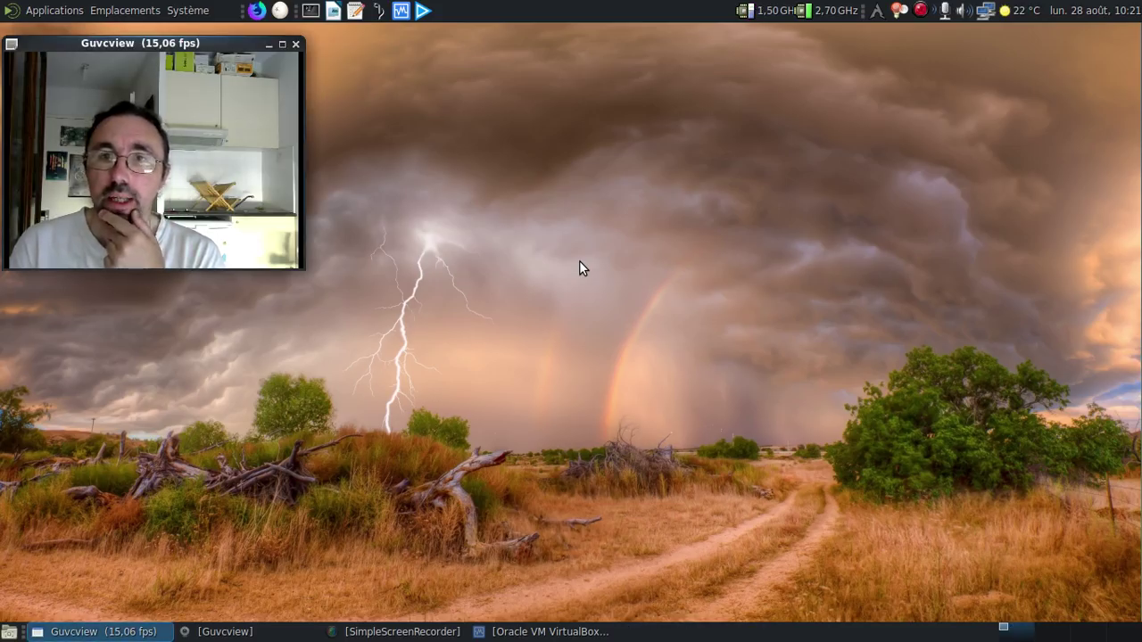
left_click(535, 631)
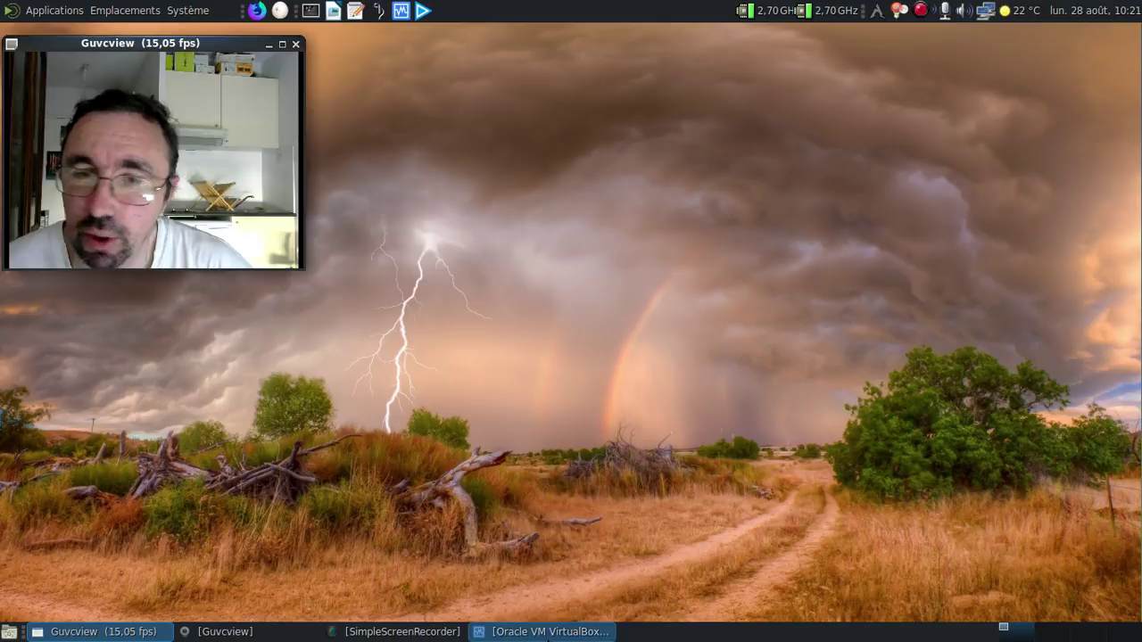
left_click(573, 125)
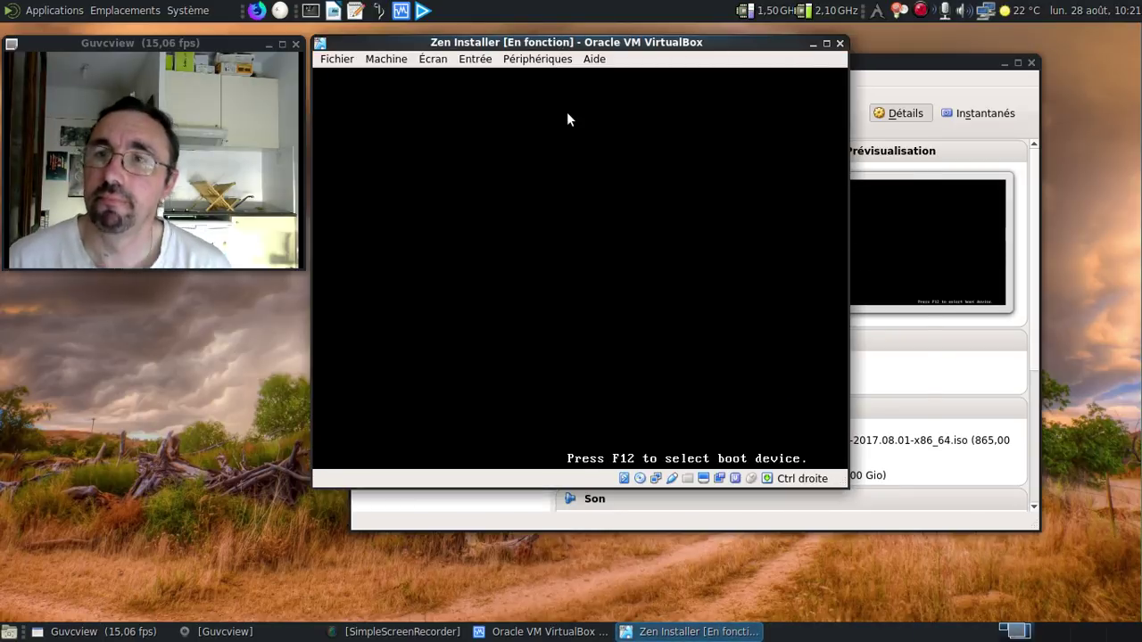
left_click(1001, 62)
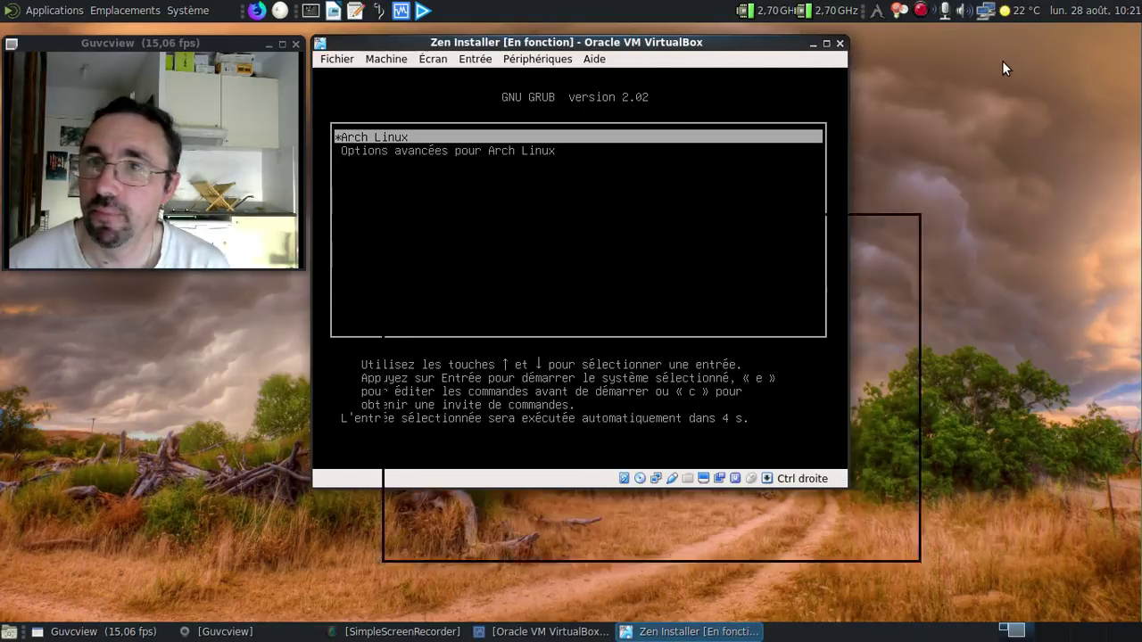
key("Return")
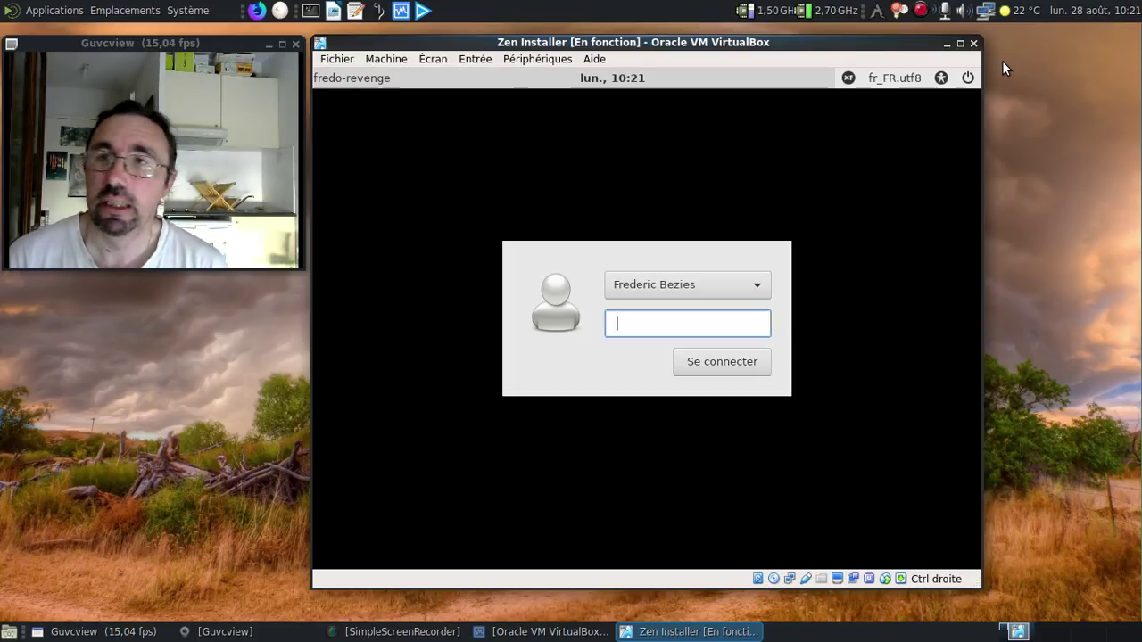
Step: Log in with the account password and switch the virtual machine to fullscreen
type("*********")
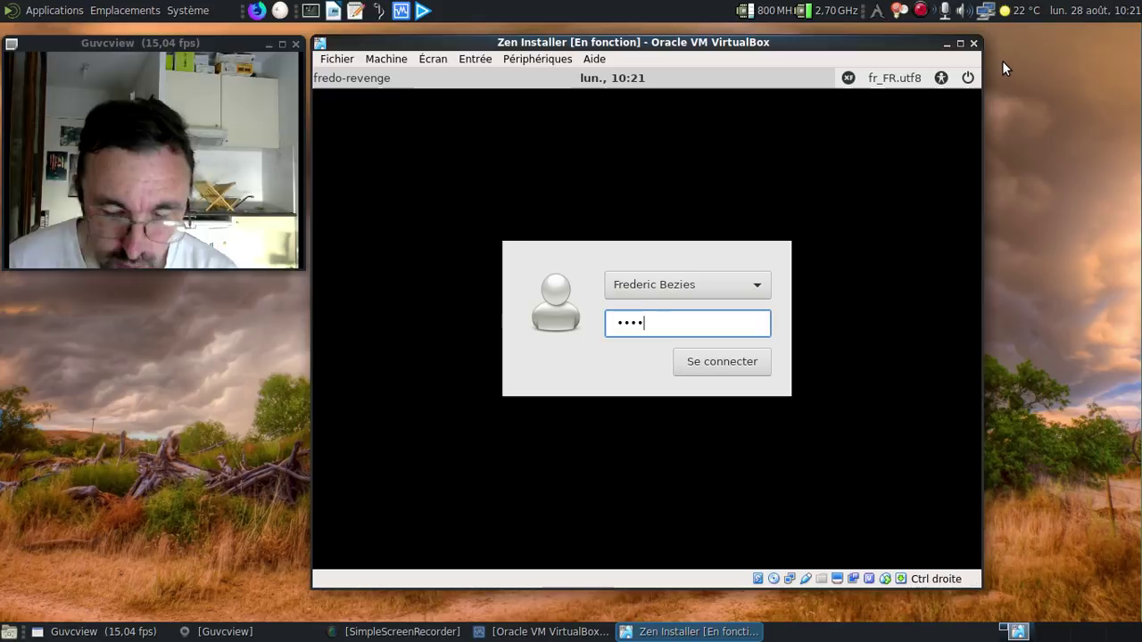
key("Return")
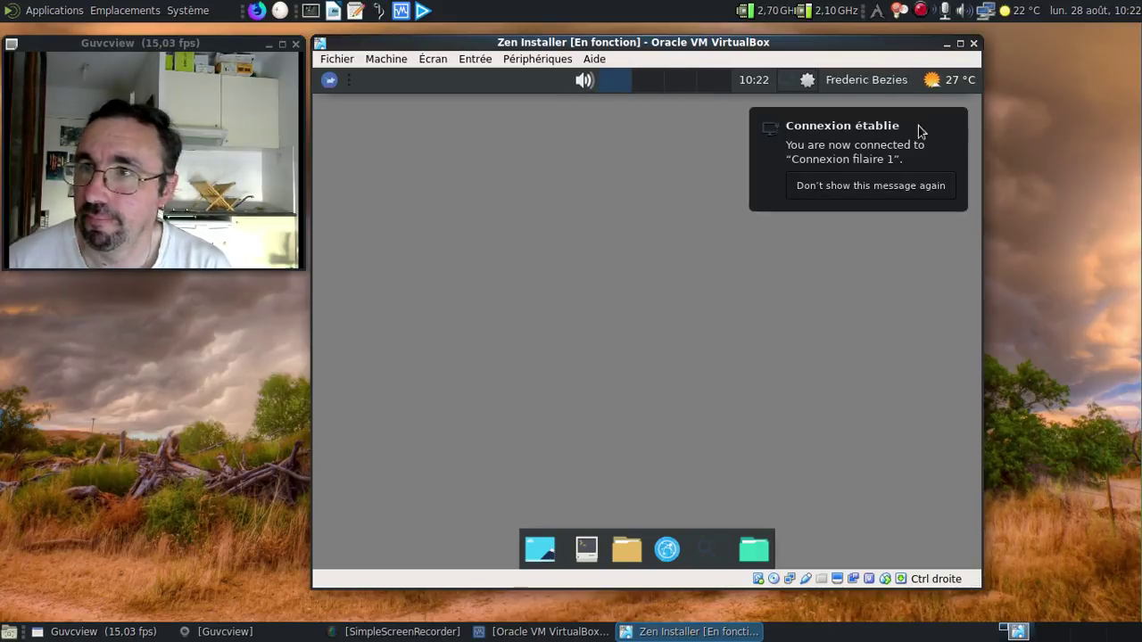
key("ctrl+f")
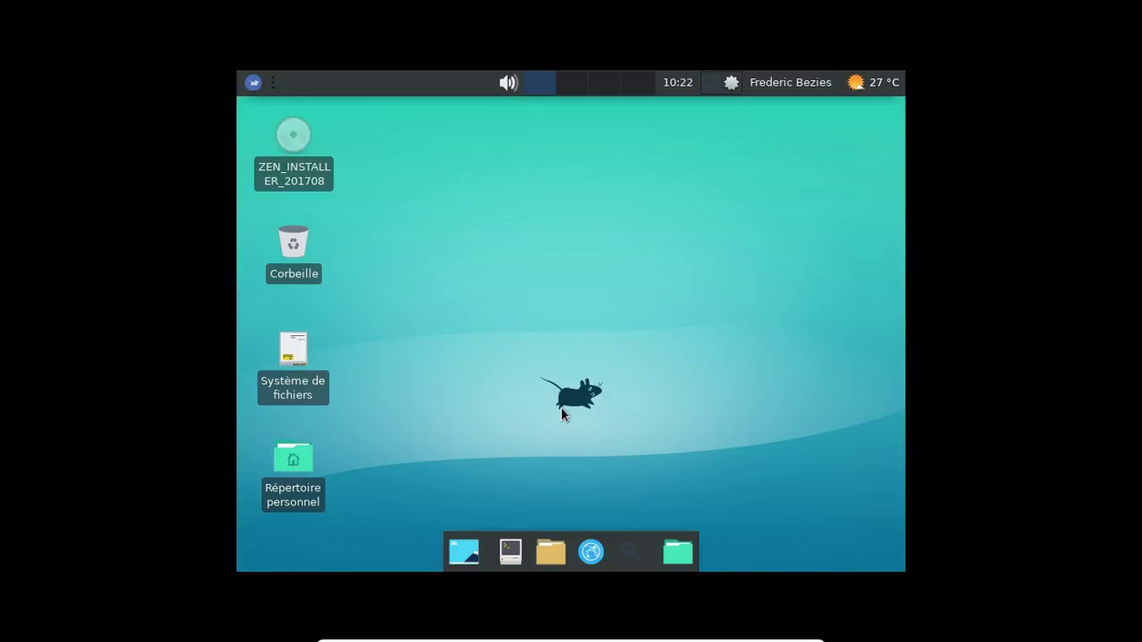
Step: Rerun xrandr -s 1366x768 from shell history in a new terminal, then exit it
key("ctrl+alt+t")
key("Up")
key("Up")
key("Up")
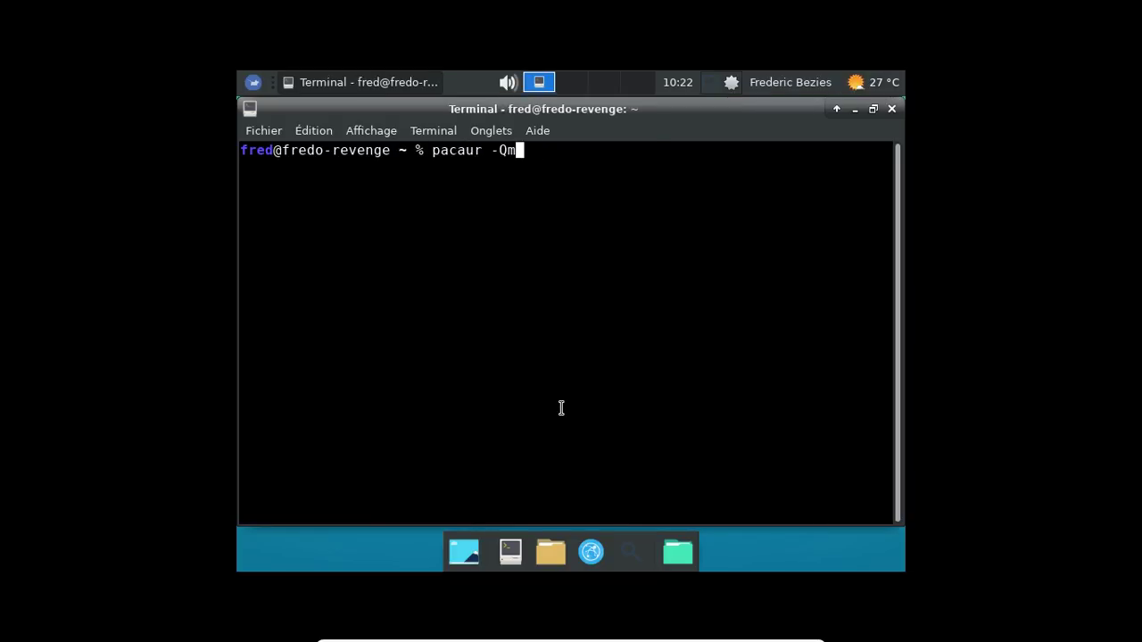
key("Up")
key("Up")
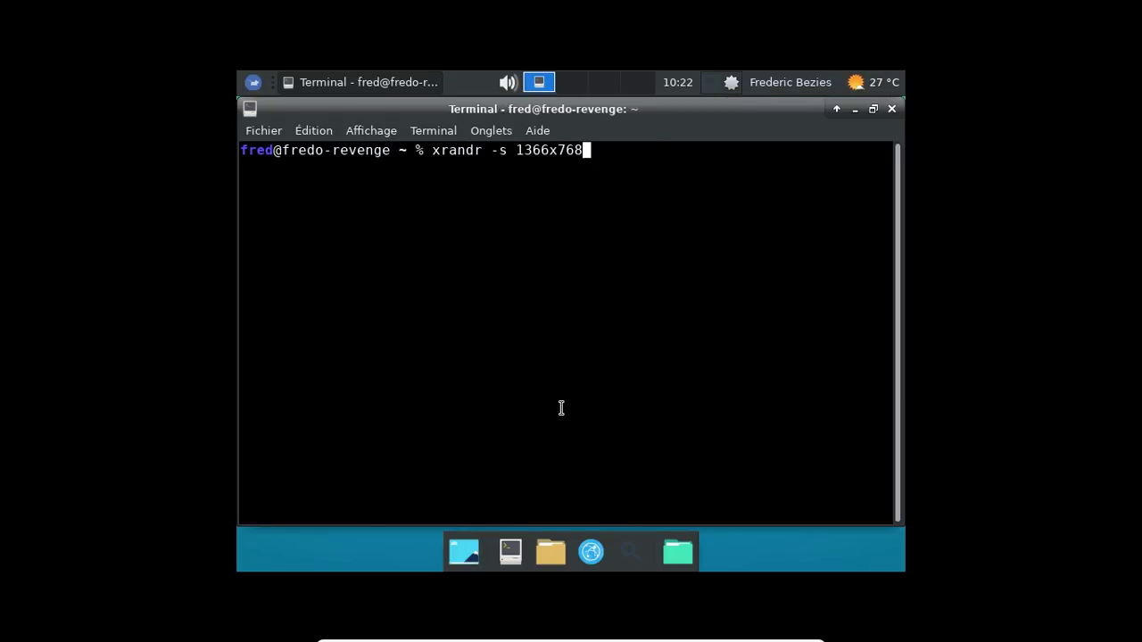
key("Return")
type("exit")
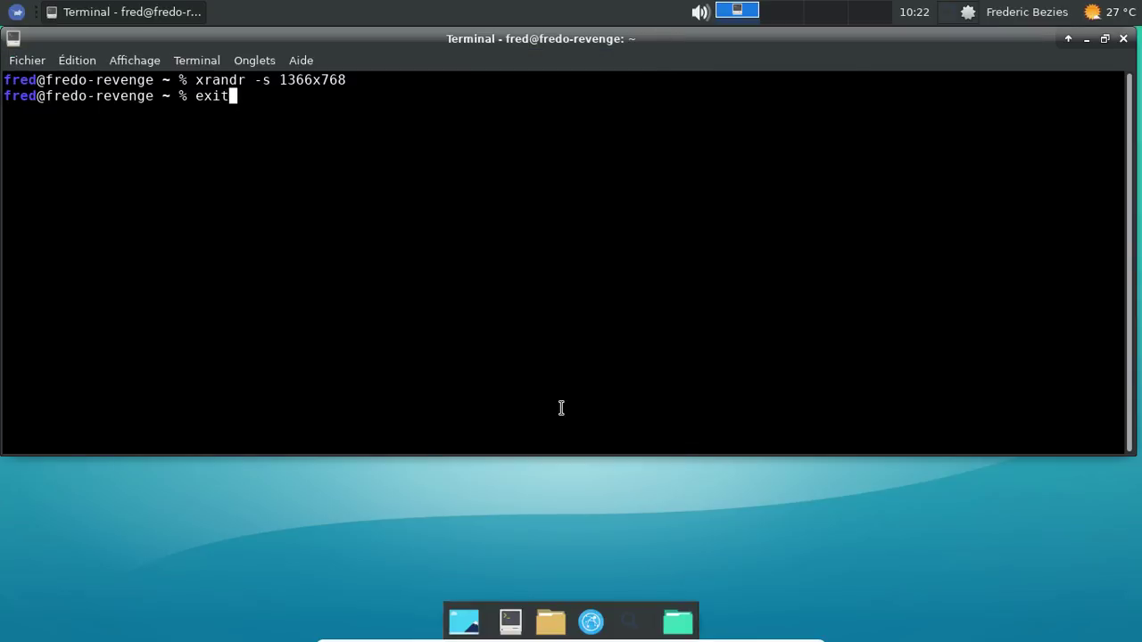
key("Return")
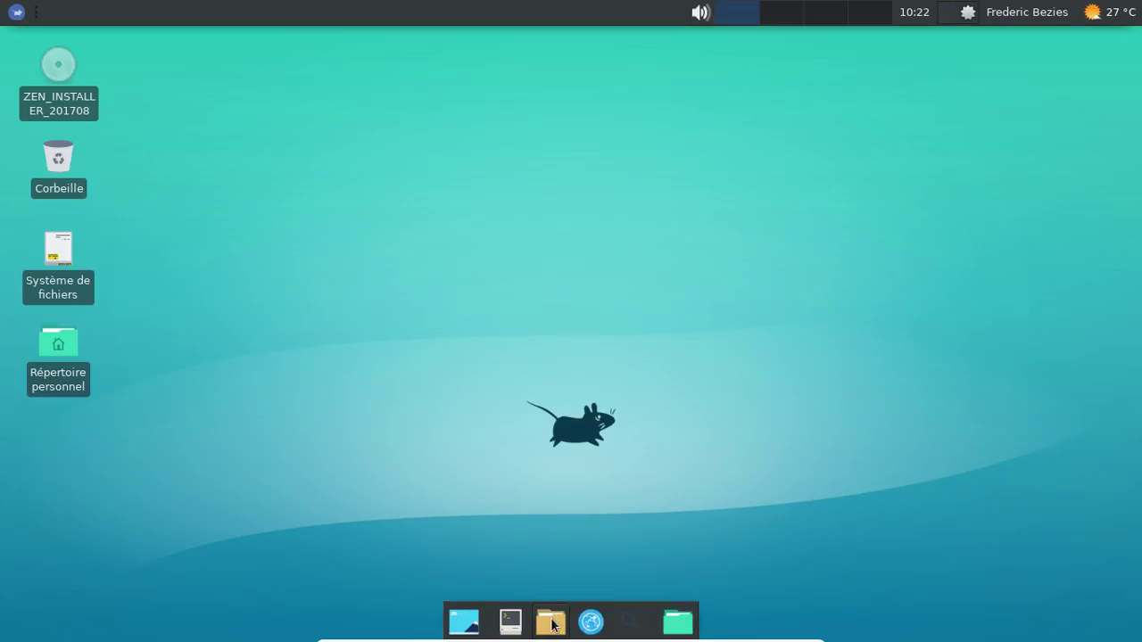
left_click(553, 624)
left_click(75, 310)
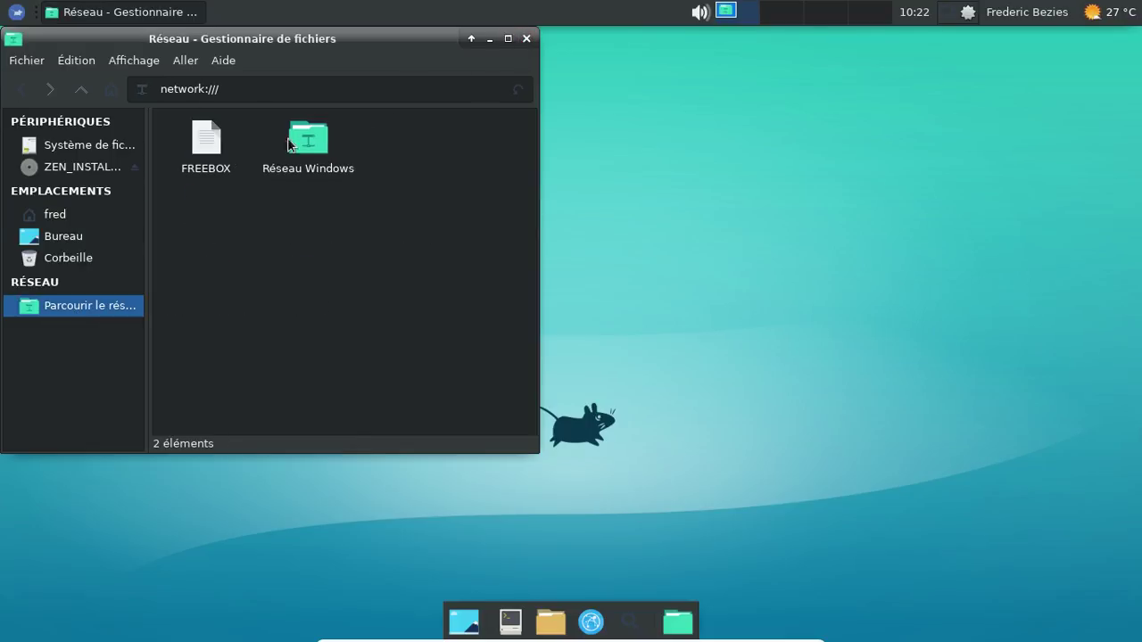
left_click_drag(286, 43, 461, 62)
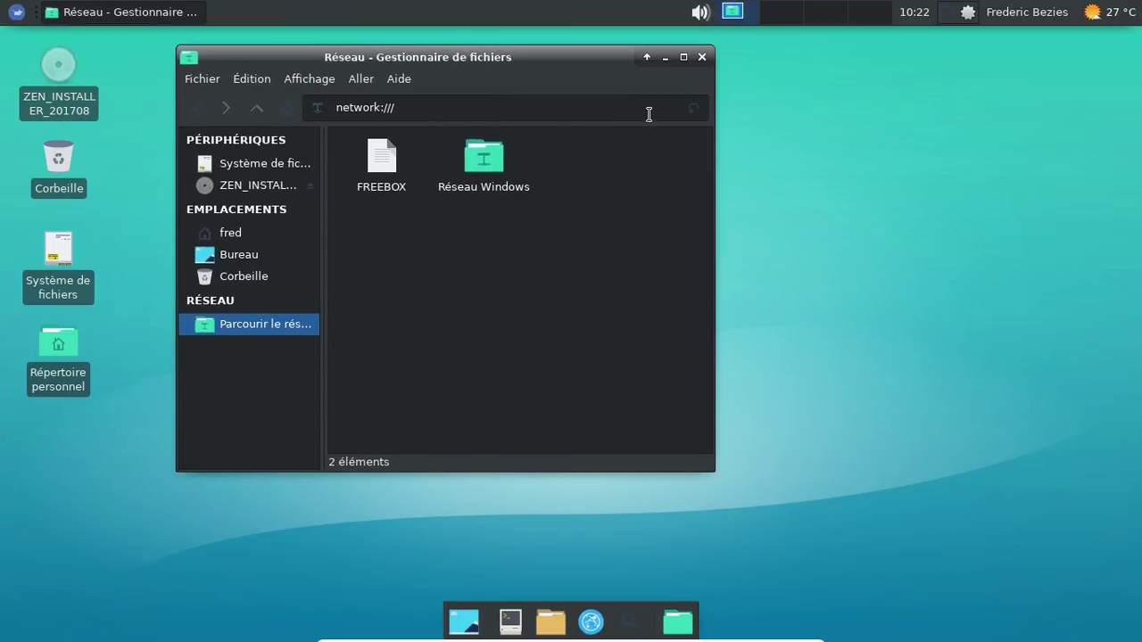
left_click(703, 57)
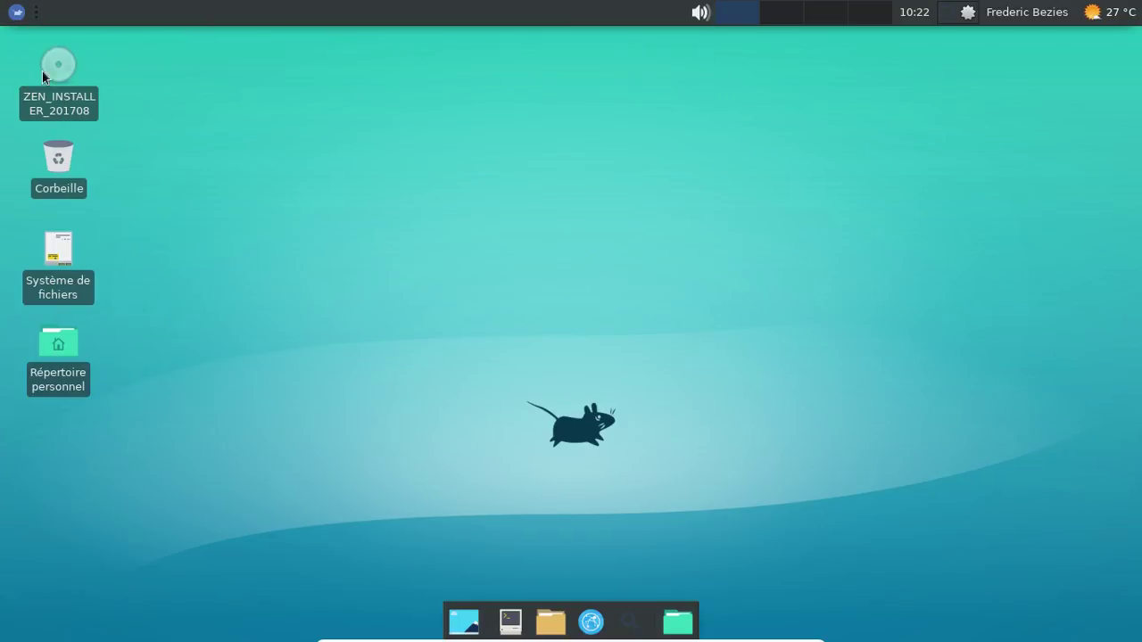
left_click(11, 13)
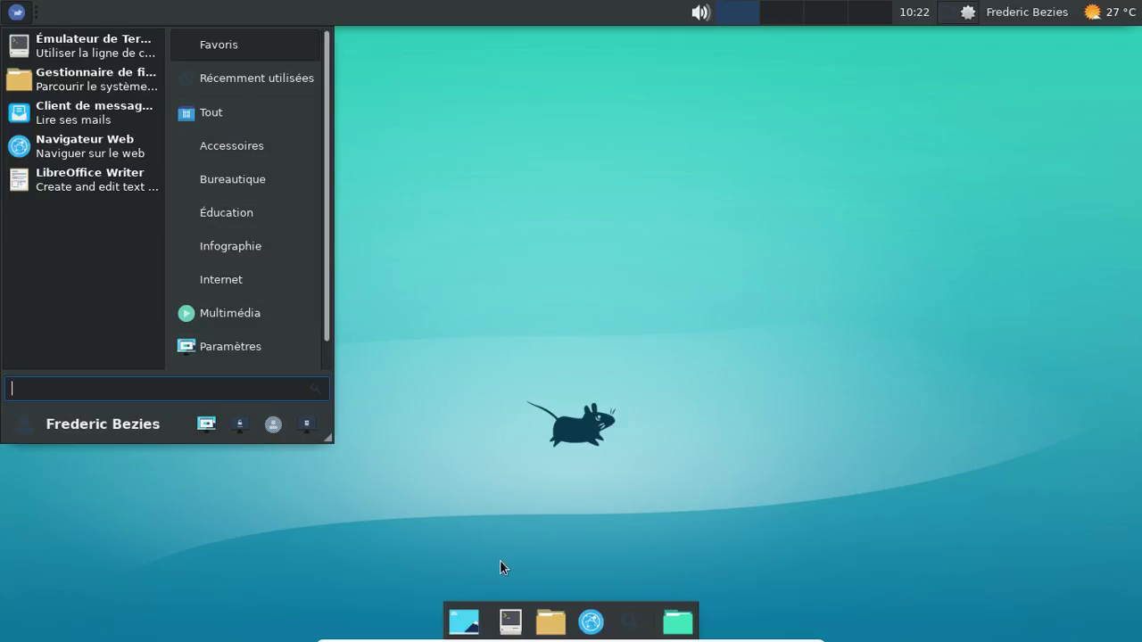
left_click(201, 434)
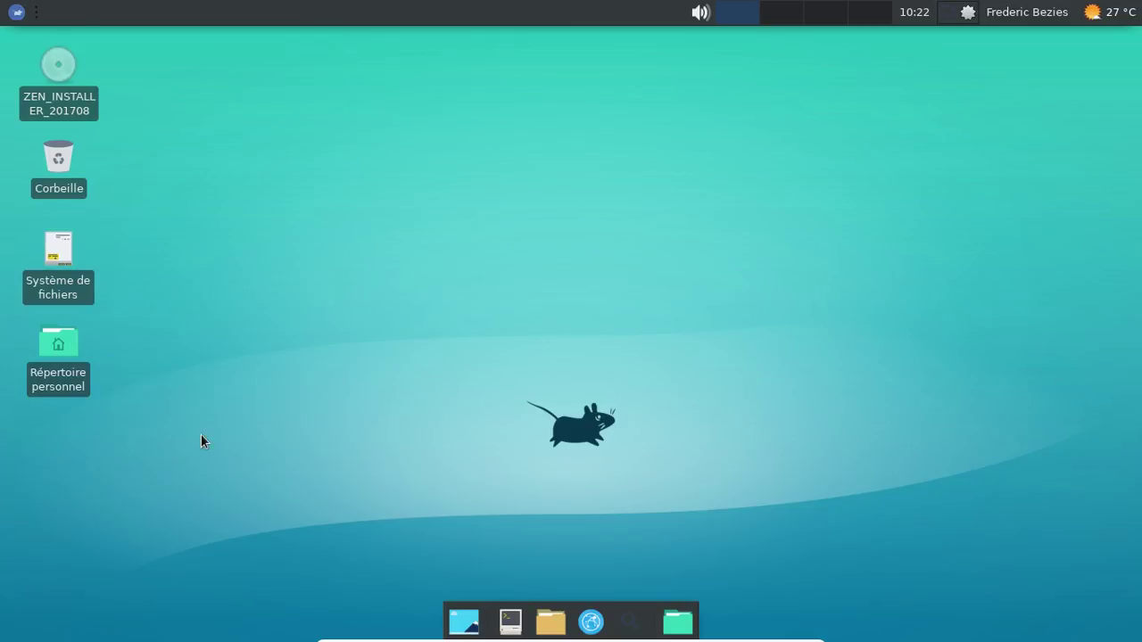
Step: Apply the Flattr Dark icon theme in Appearance, then close the settings window
left_click(379, 235)
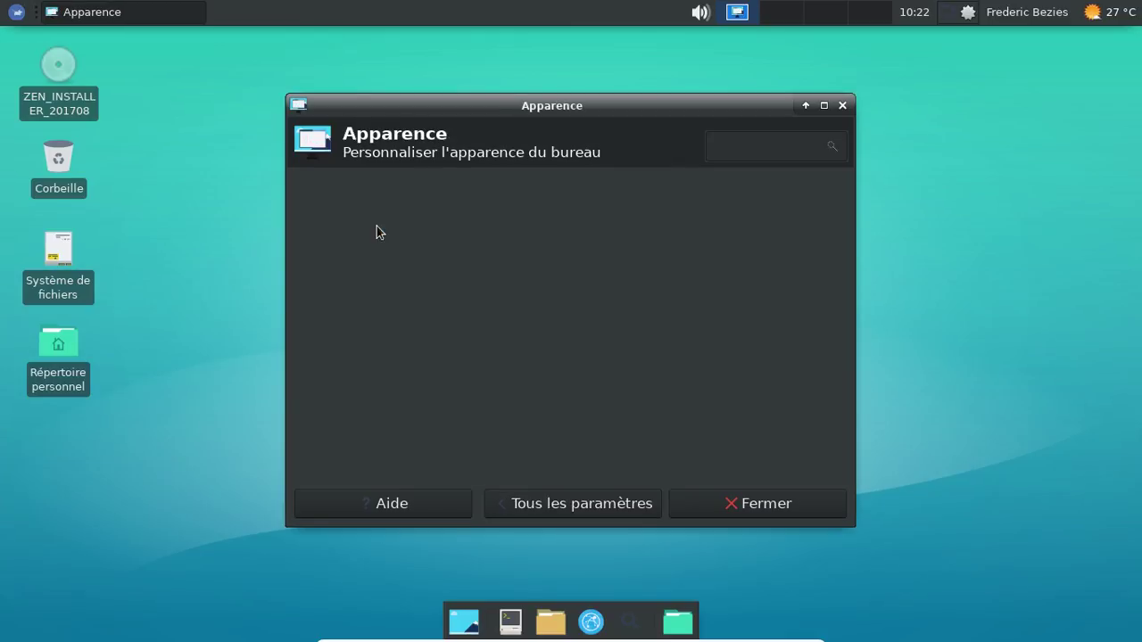
left_click(390, 189)
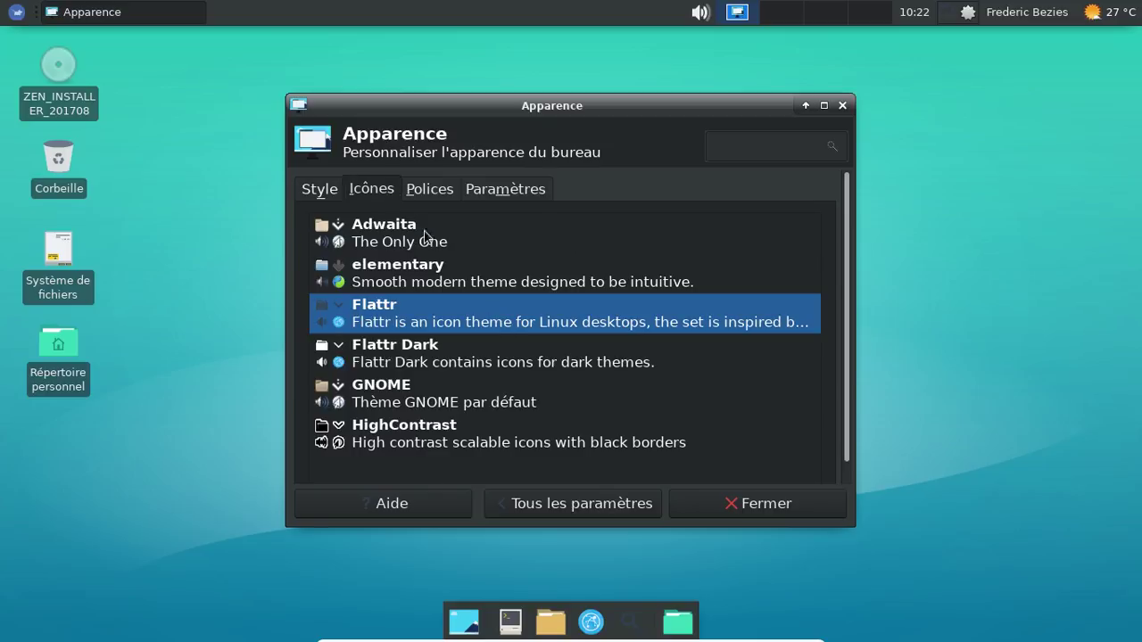
left_click(476, 365)
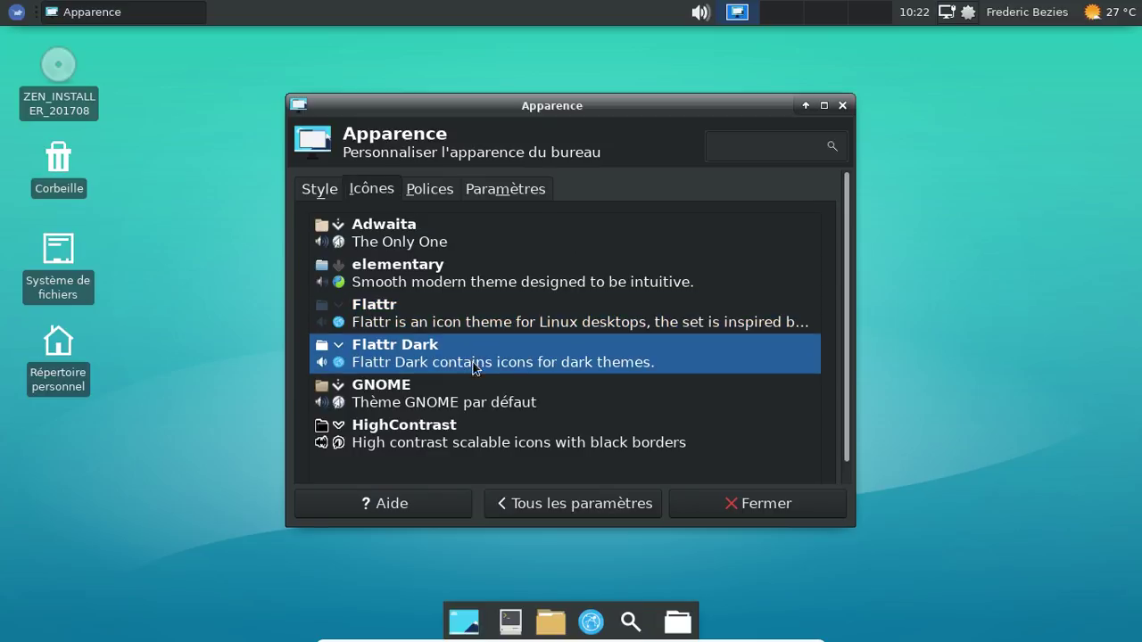
left_click(580, 511)
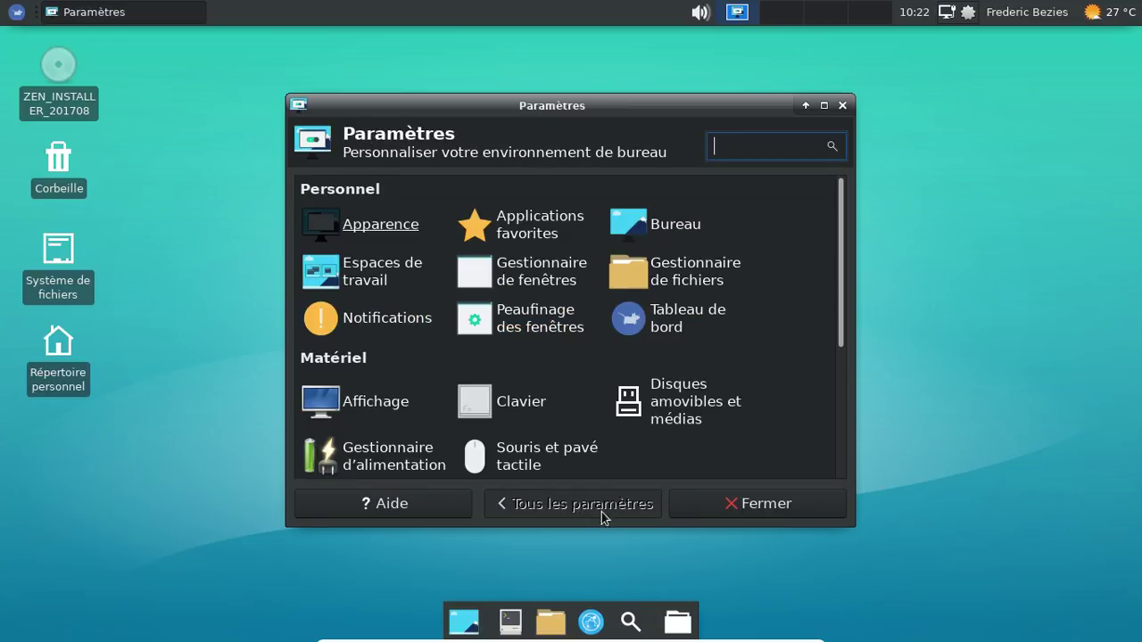
left_click(757, 504)
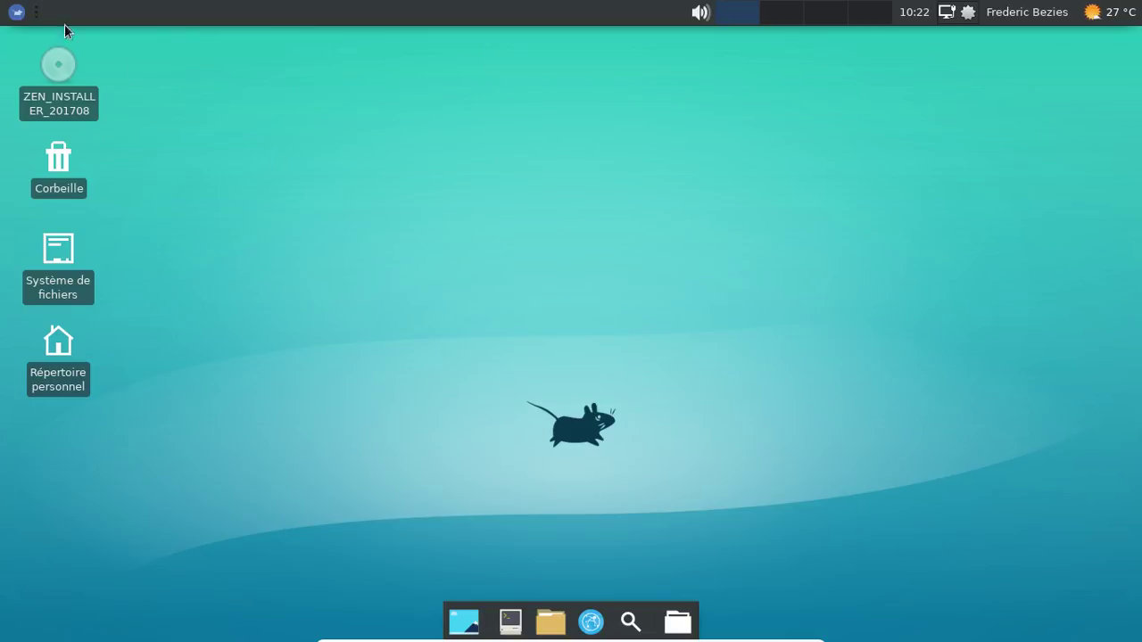
Step: Reopen Appearance from the Settings Manager and switch the icon theme to elementary
left_click(10, 13)
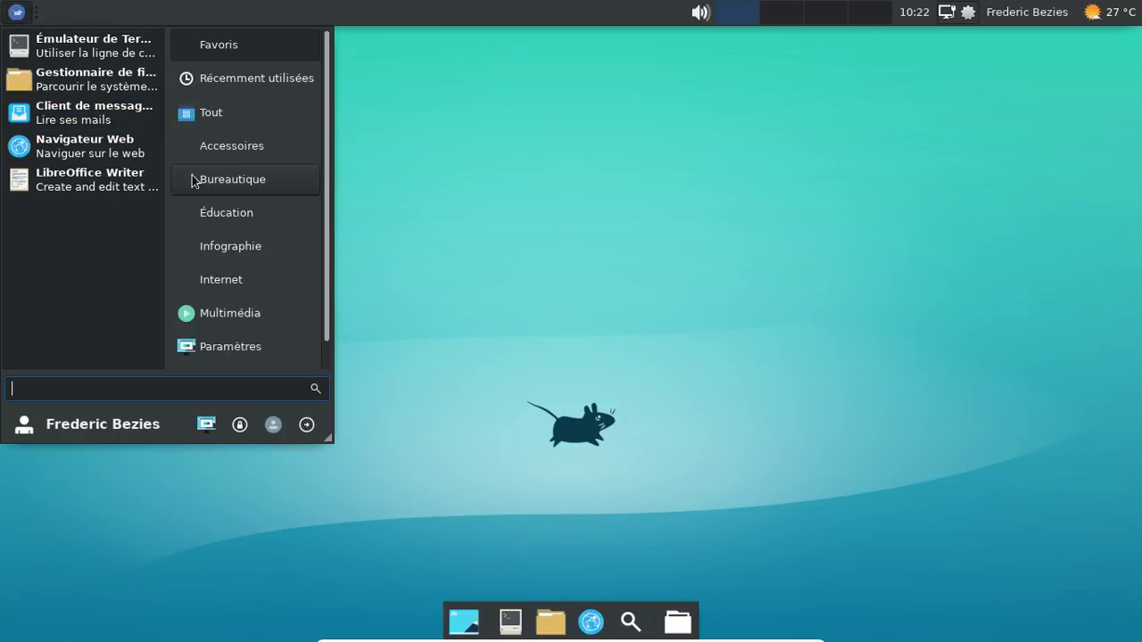
left_click(204, 426)
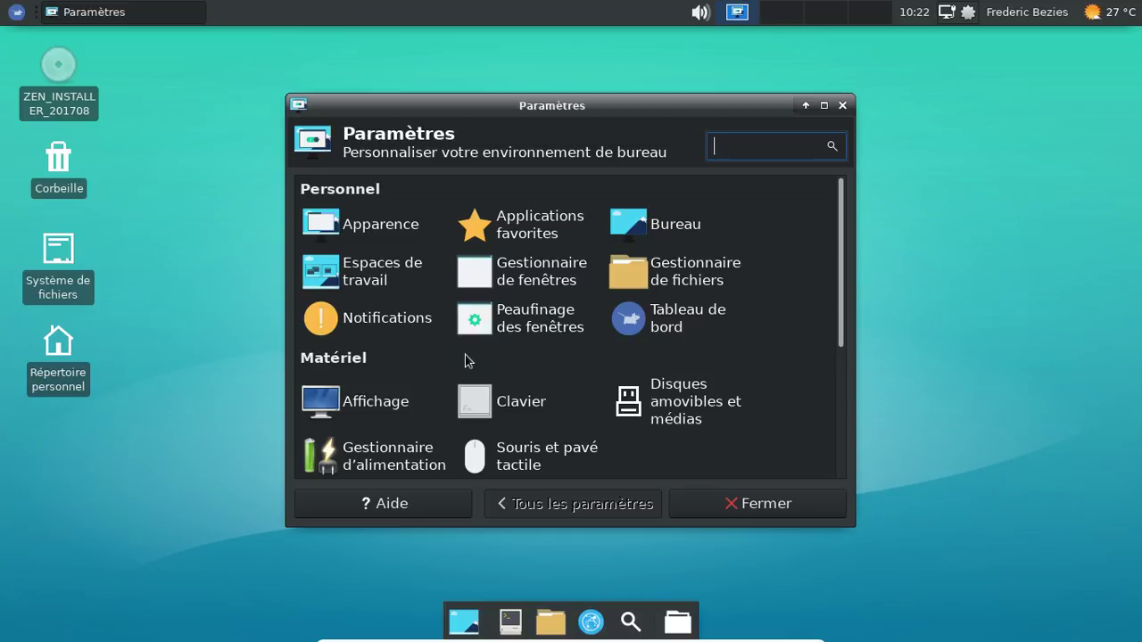
left_click(381, 219)
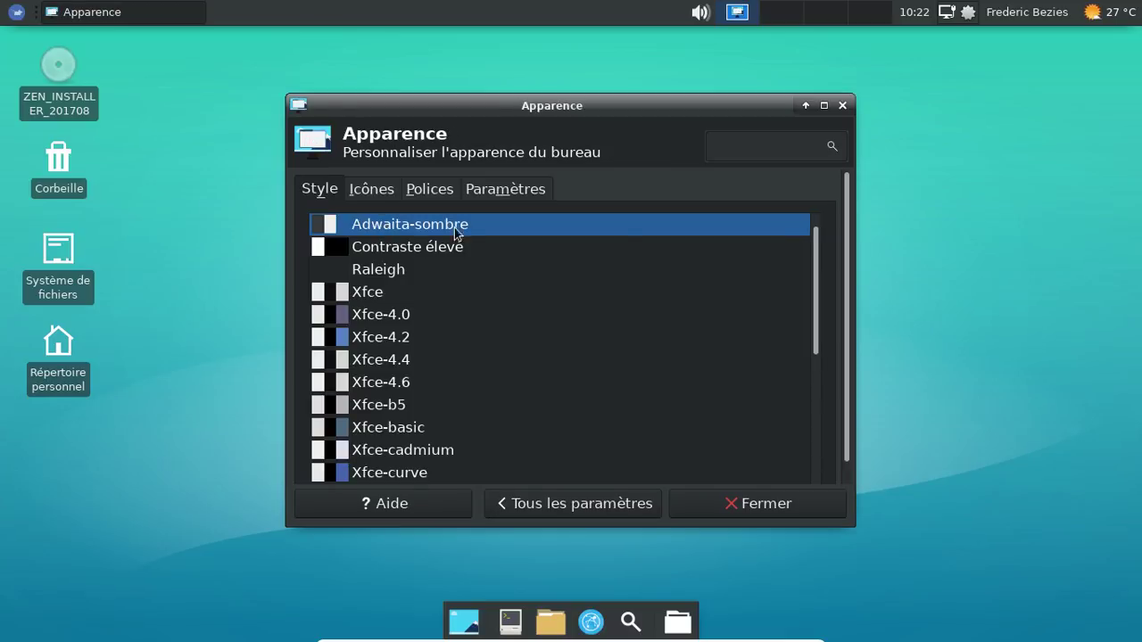
left_click(386, 196)
left_click(416, 273)
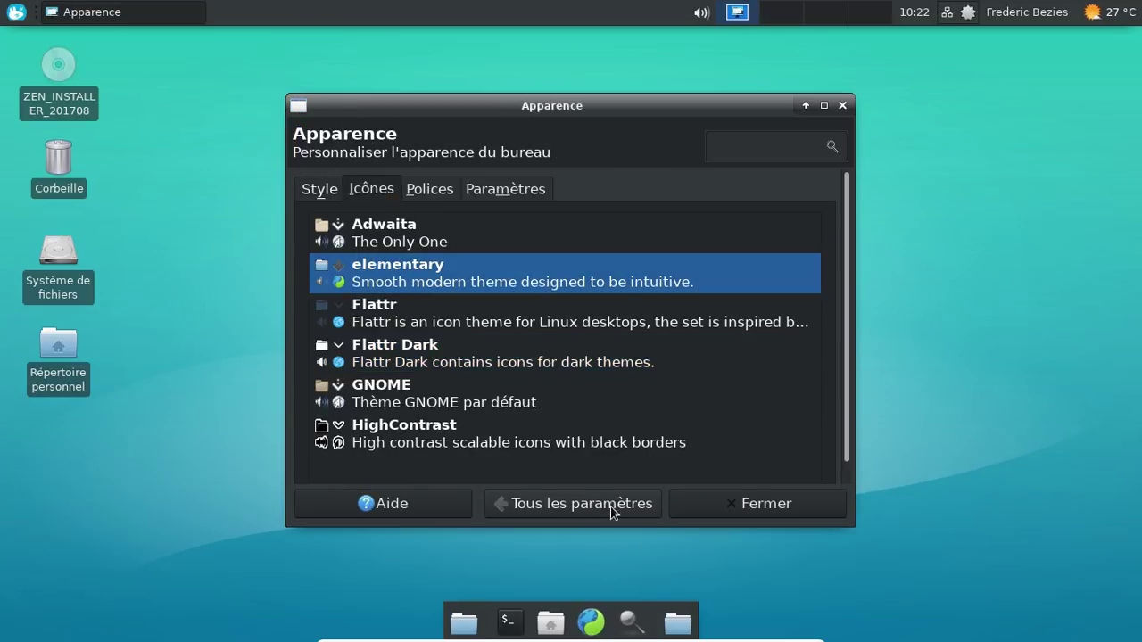
left_click(718, 502)
left_click(17, 13)
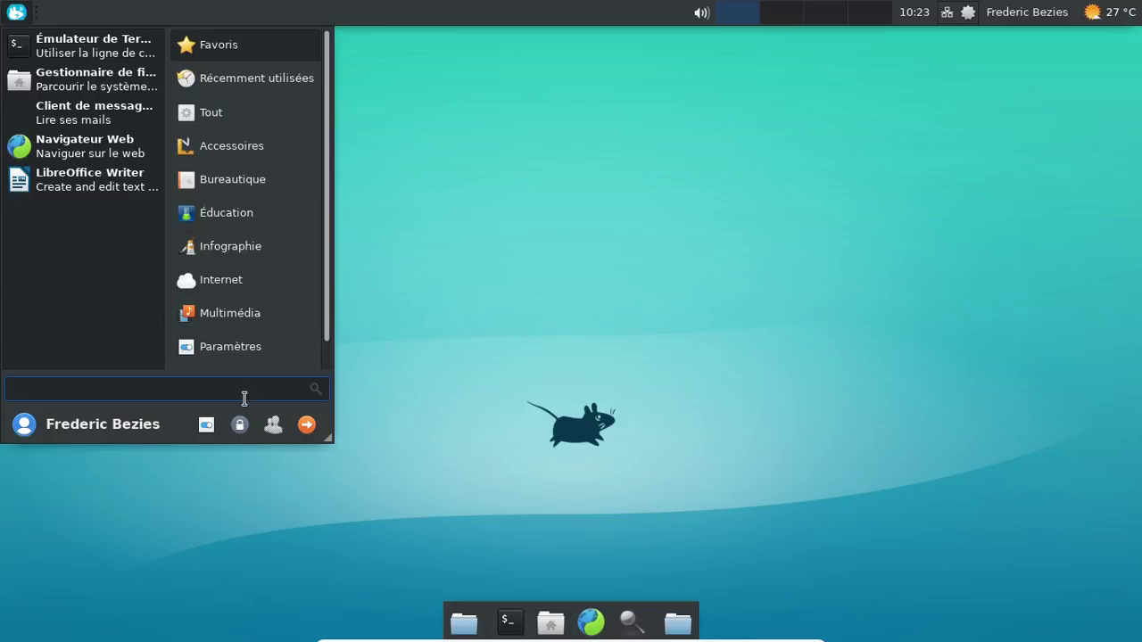
Step: Launch Firefox, attach the HP DeskJet 2130 series USB device to the VM, and close Firefox's first-run tab
left_click(97, 156)
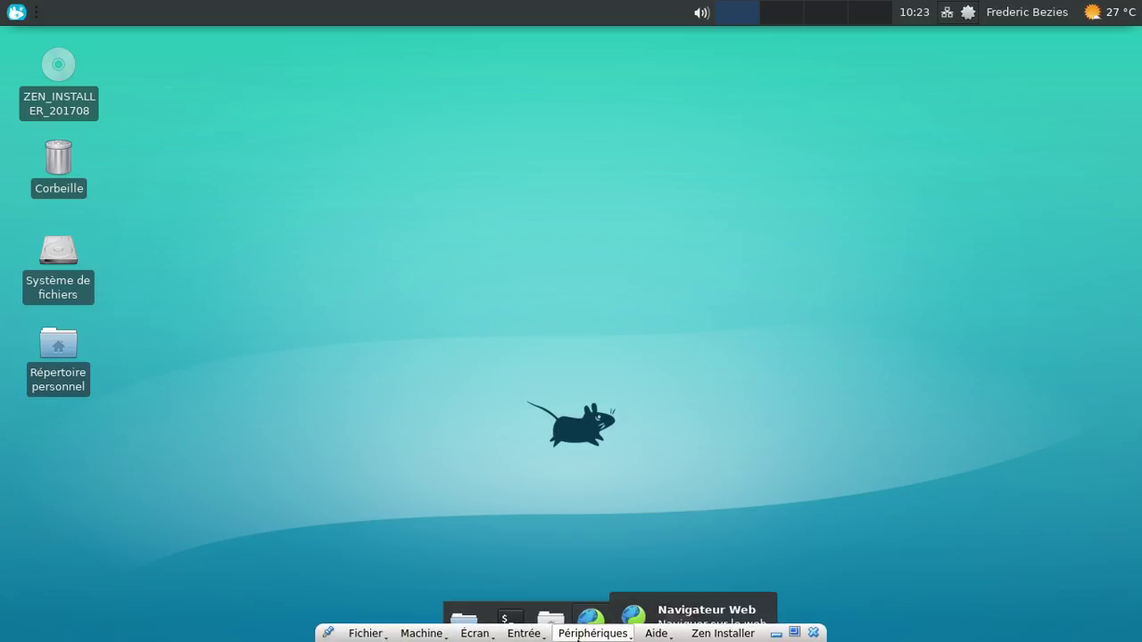
left_click(578, 636)
mouse_move(607, 495)
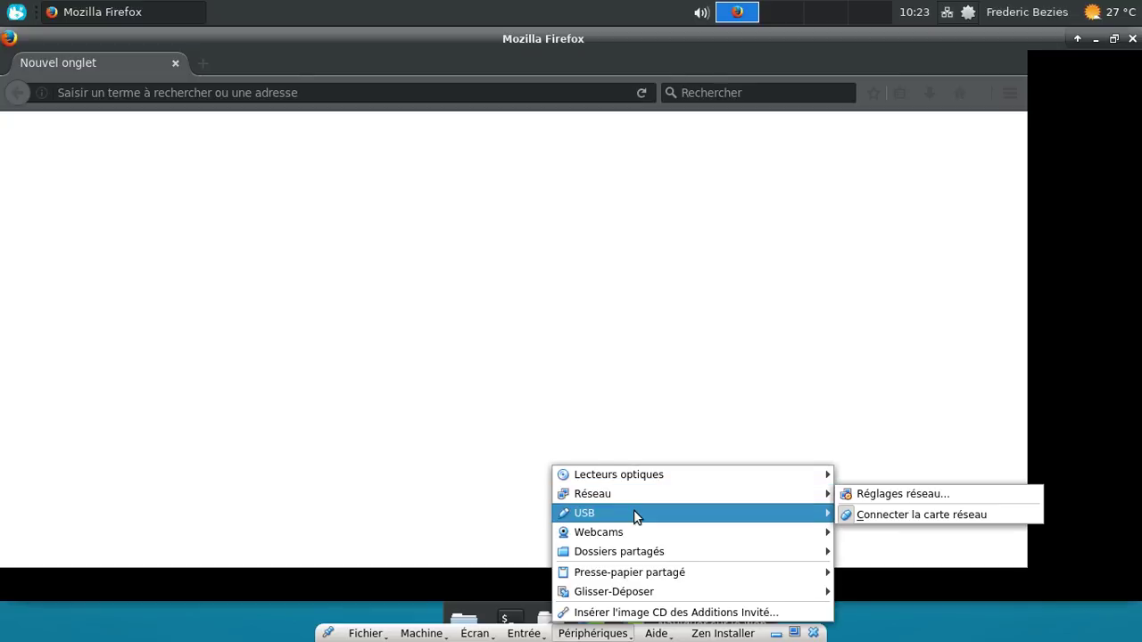
mouse_move(633, 515)
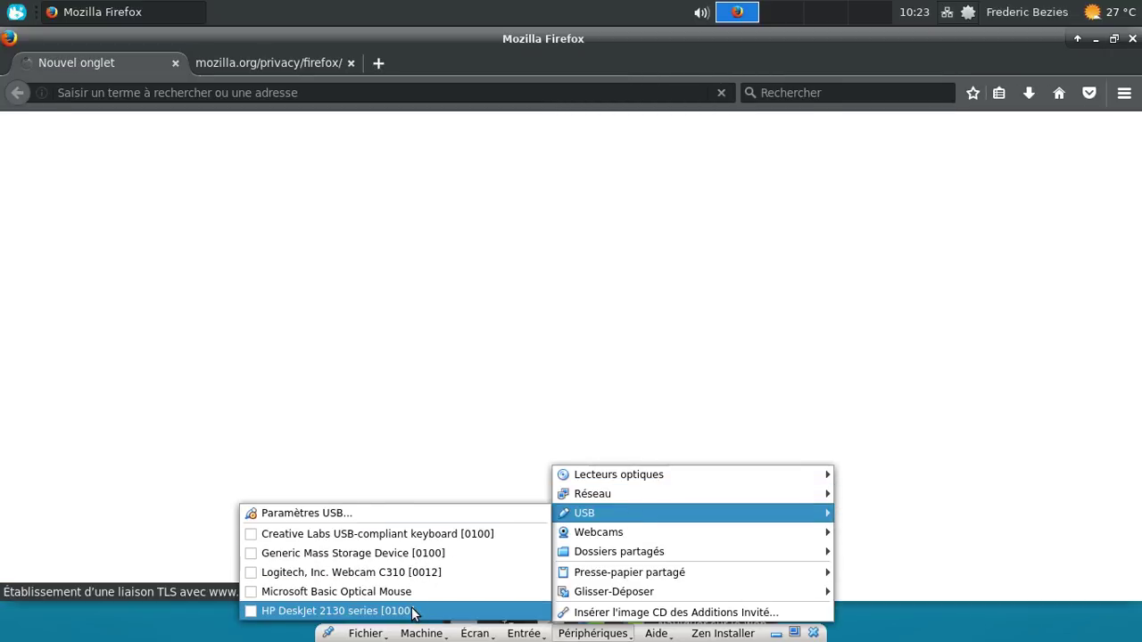
left_click(419, 611)
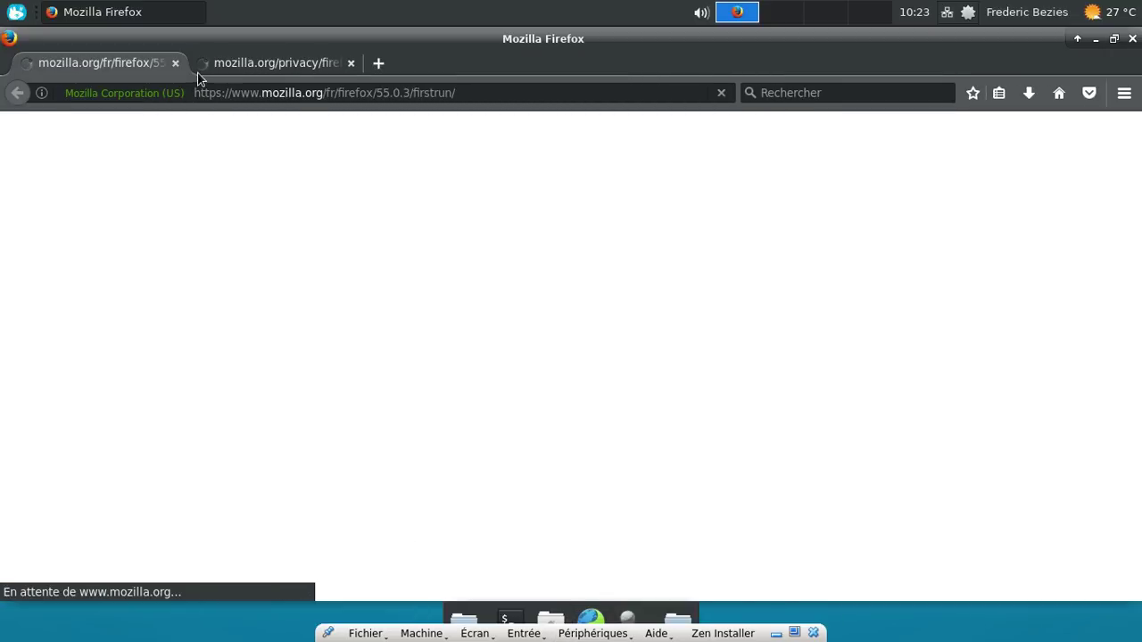
left_click(176, 63)
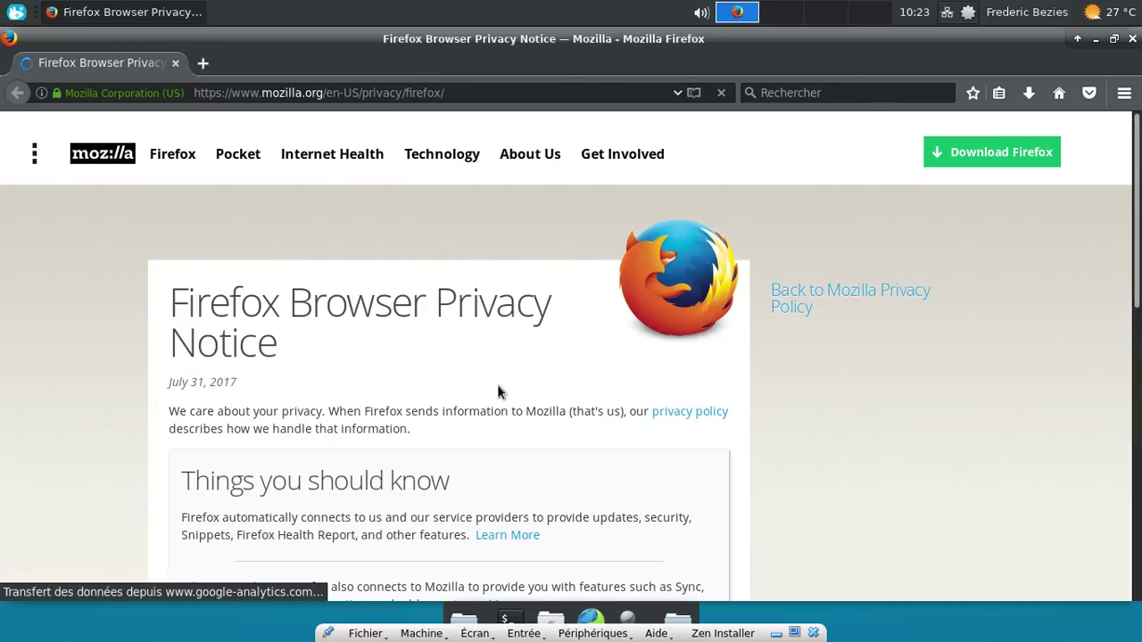
Step: Open the printer configuration tool from the Settings section of the applications menu
left_click(16, 11)
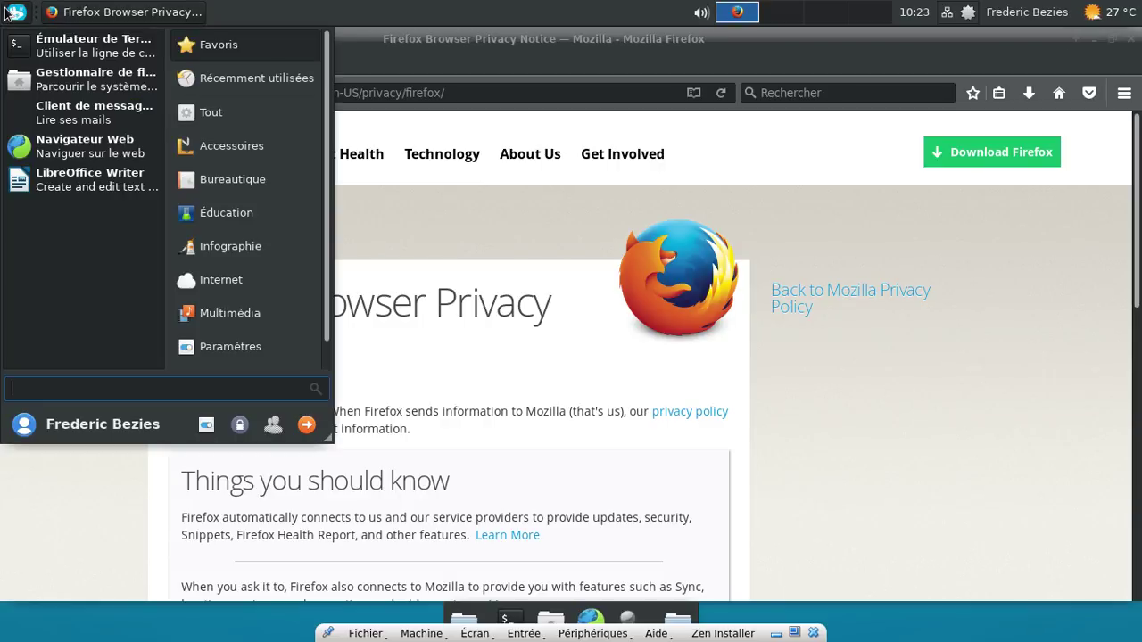
left_click(212, 350)
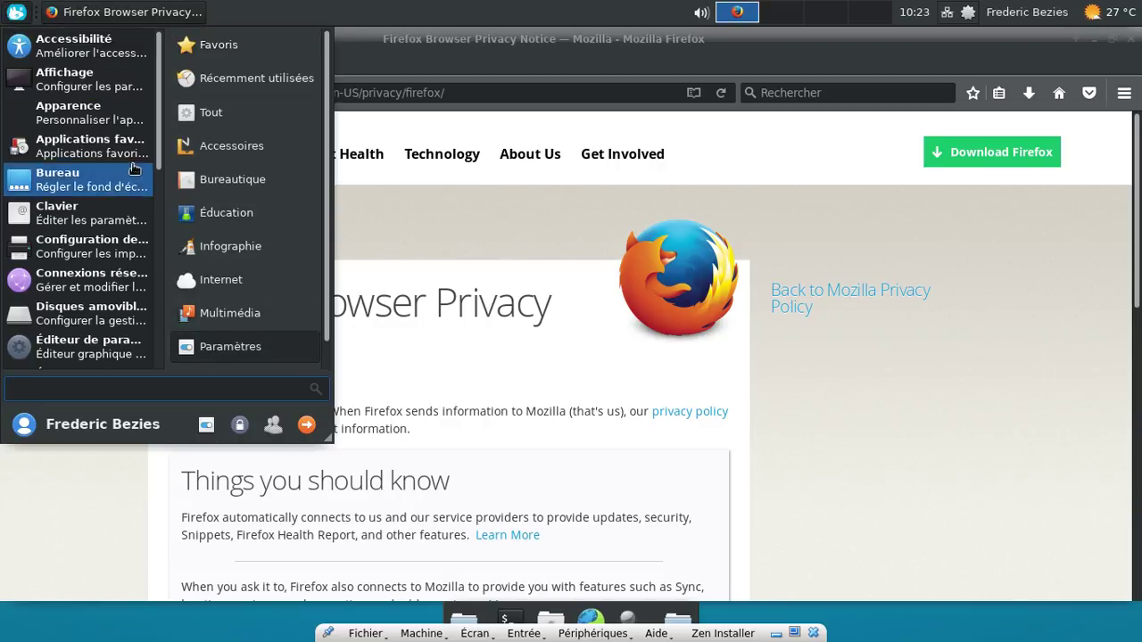
scroll(128, 159, "down", 1)
scroll(127, 159, "down", 3)
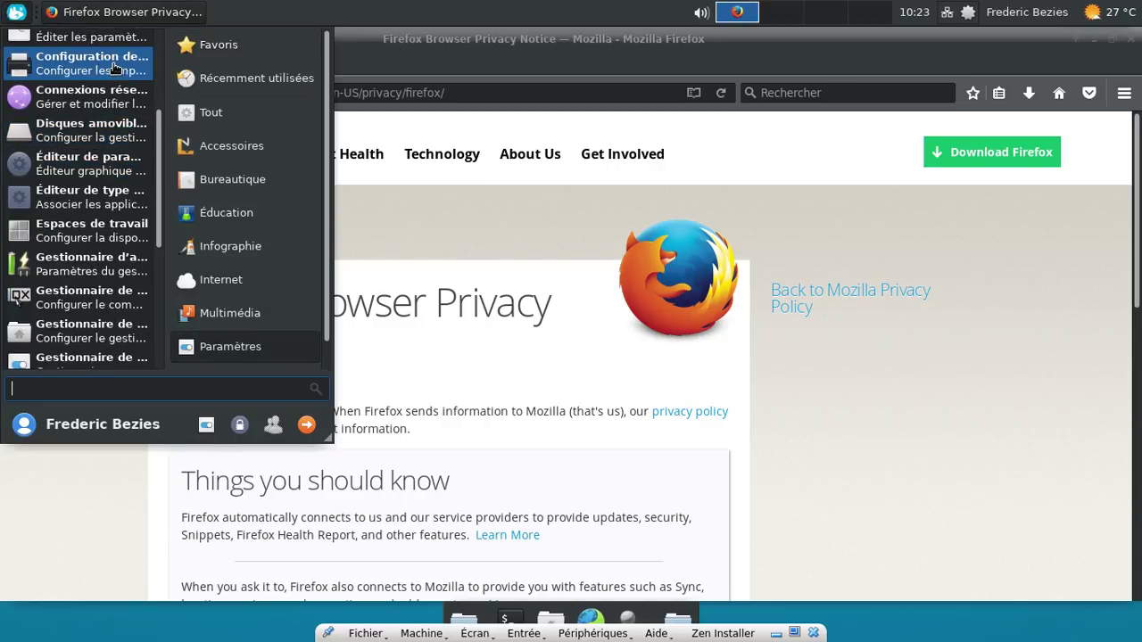
left_click(113, 63)
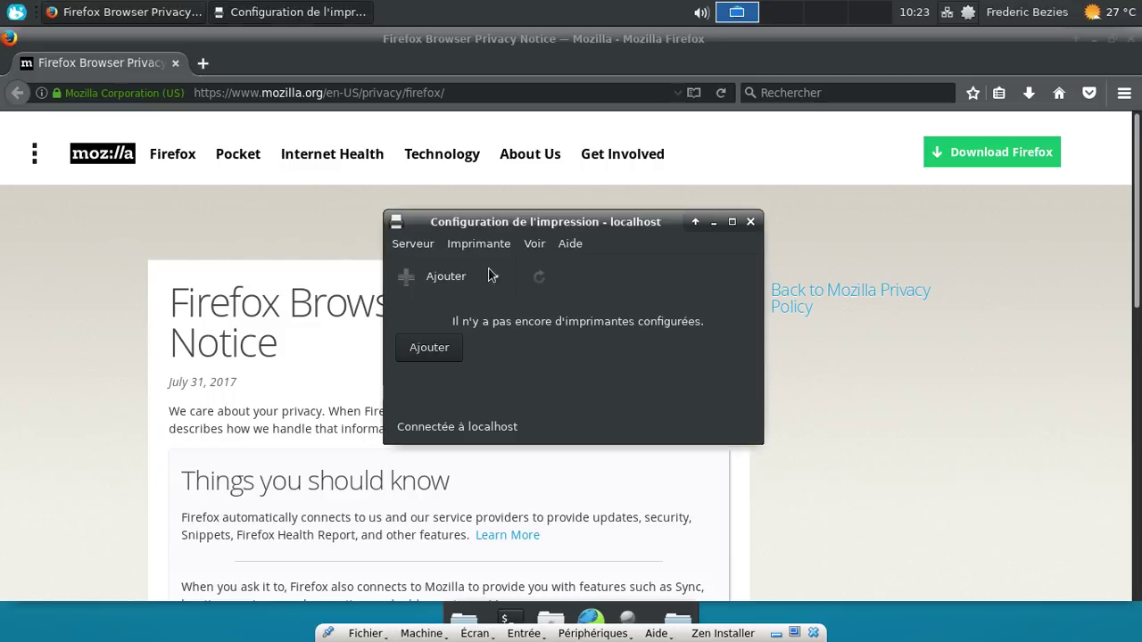
Step: Add a new printer as root, pick the USB HP DeskJet 2130 and HP, then cancel at the driver page
left_click(429, 347)
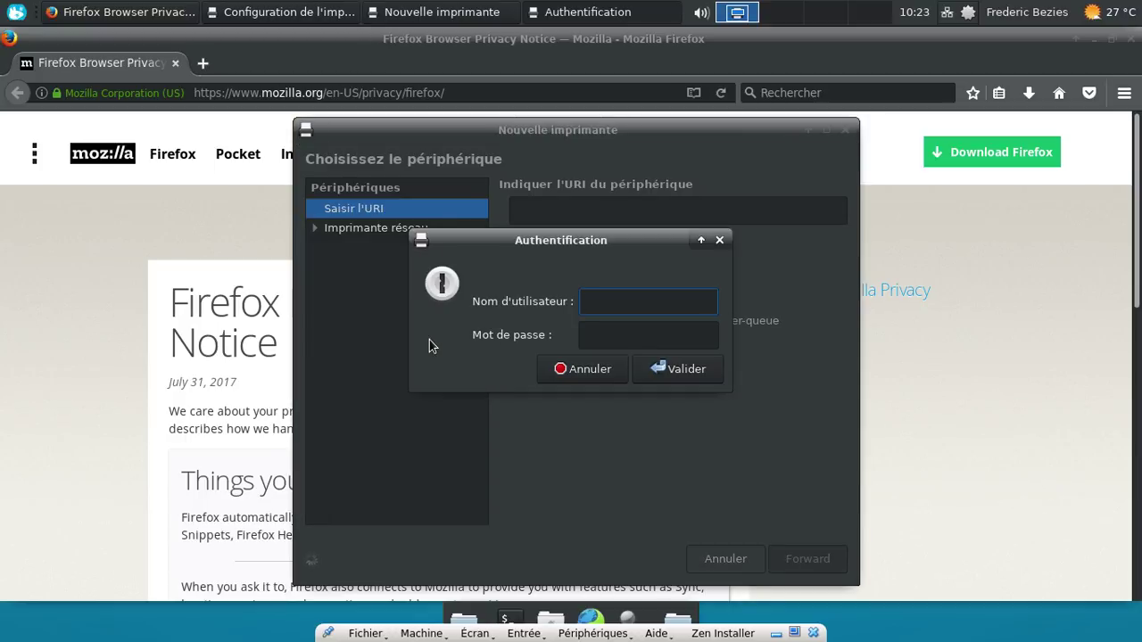
type("root")
key("Tab")
type("*********")
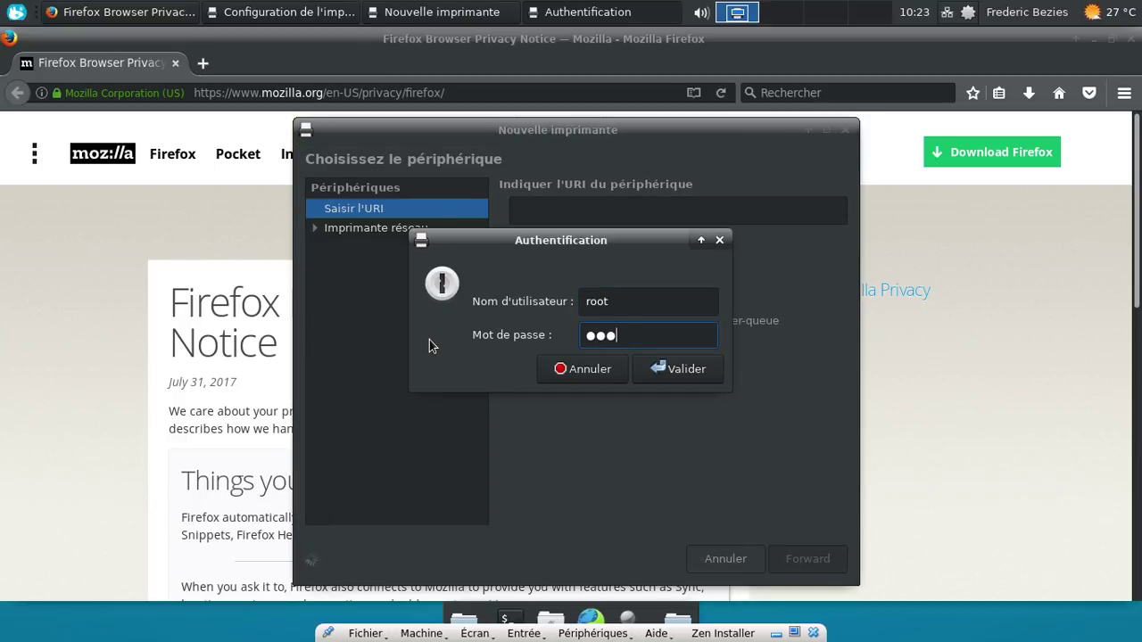
key("Return")
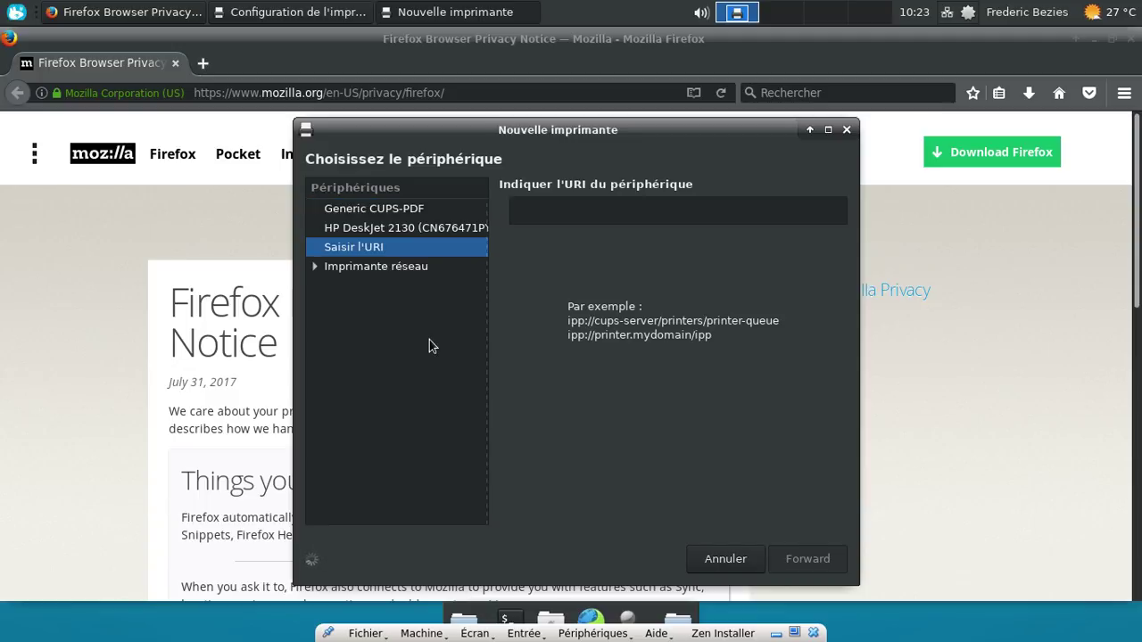
left_click(408, 230)
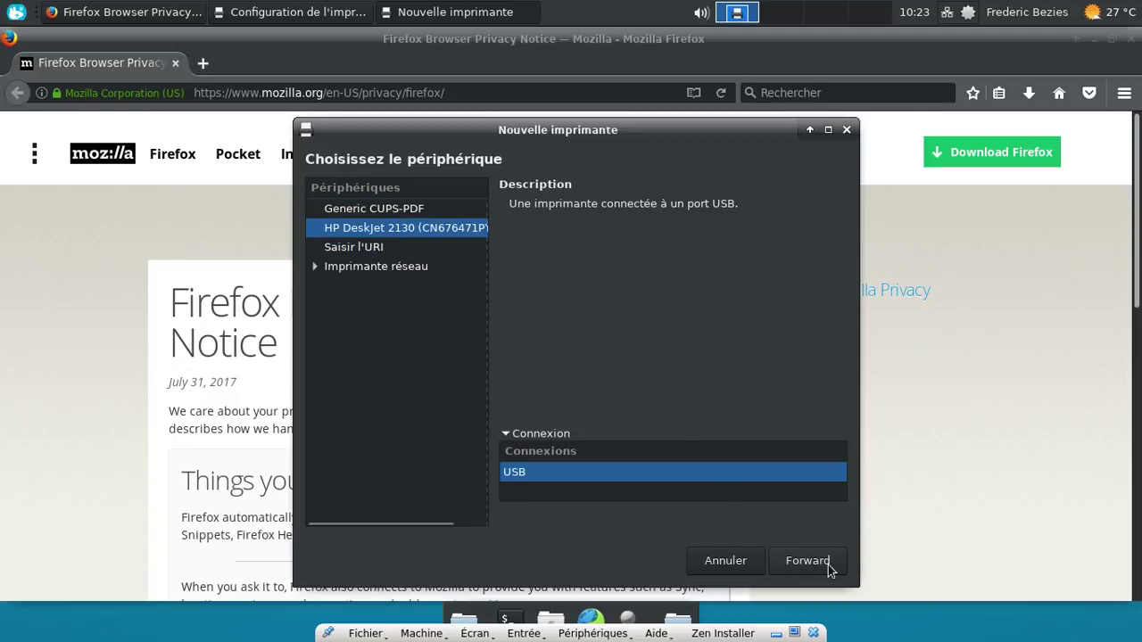
left_click(828, 568)
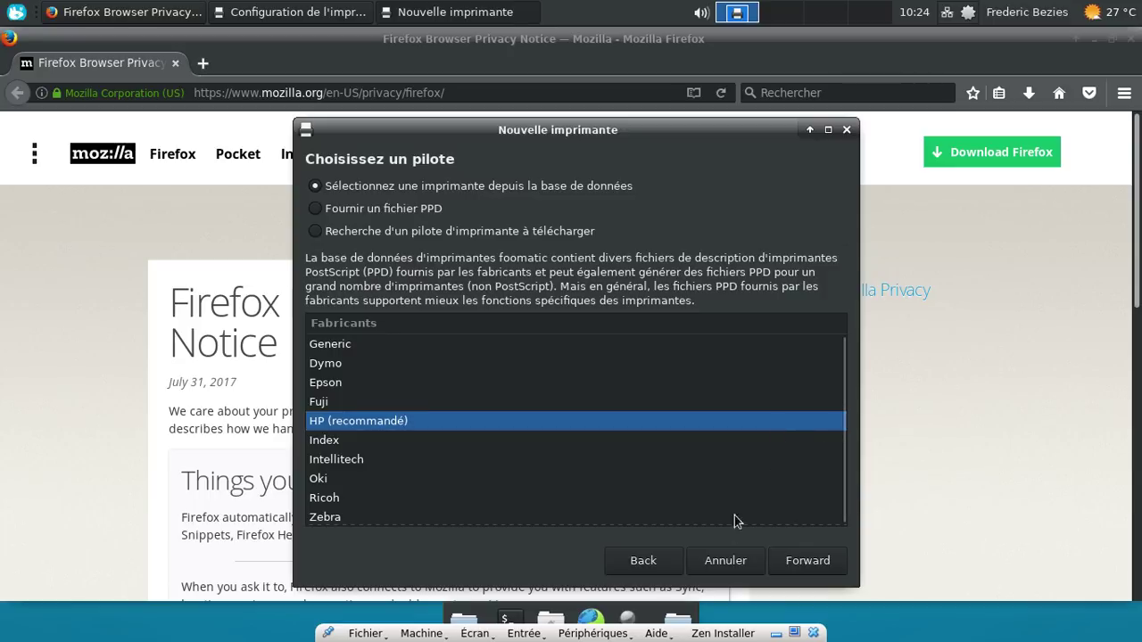
left_click(789, 561)
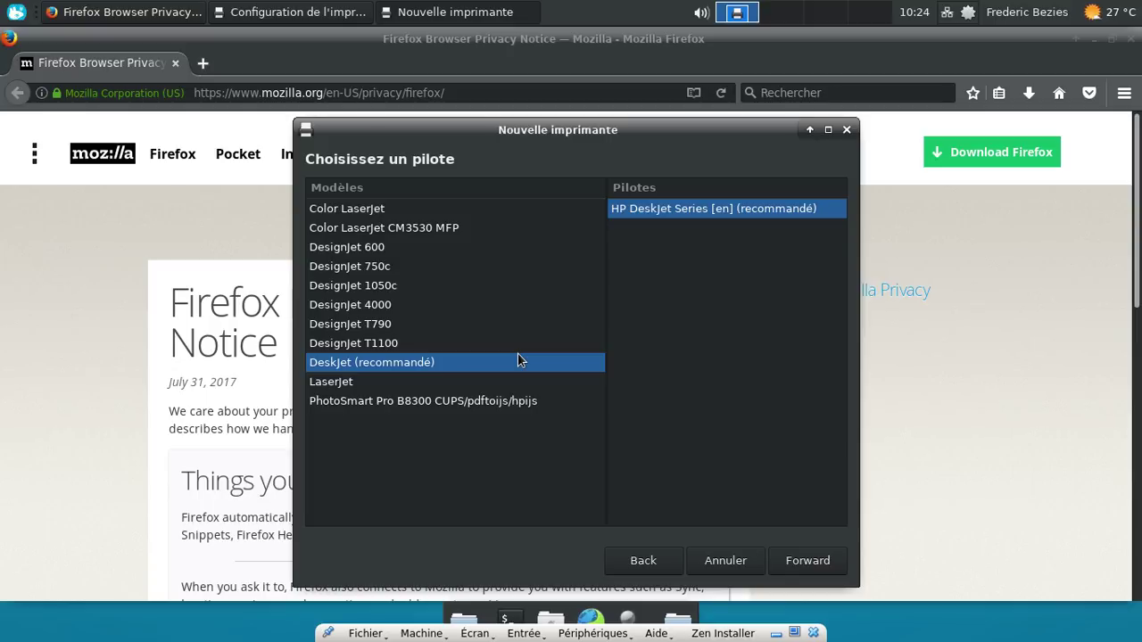
left_click(719, 564)
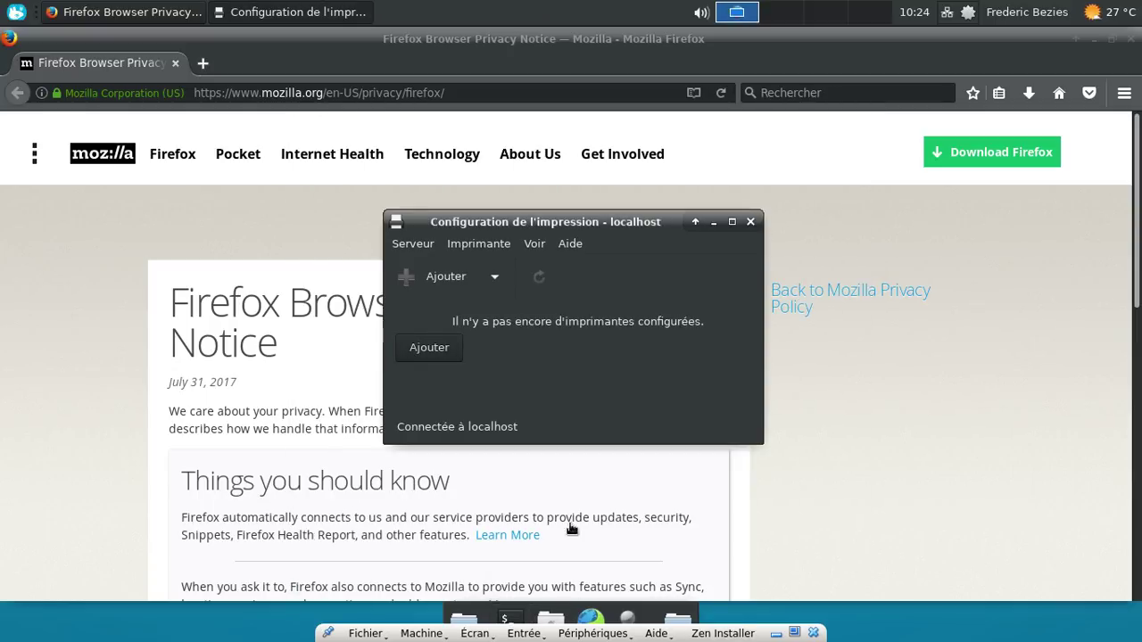
Step: Launch Pamac from its tray icon, search 'hp' and mark hplip for installation
left_click(16, 12)
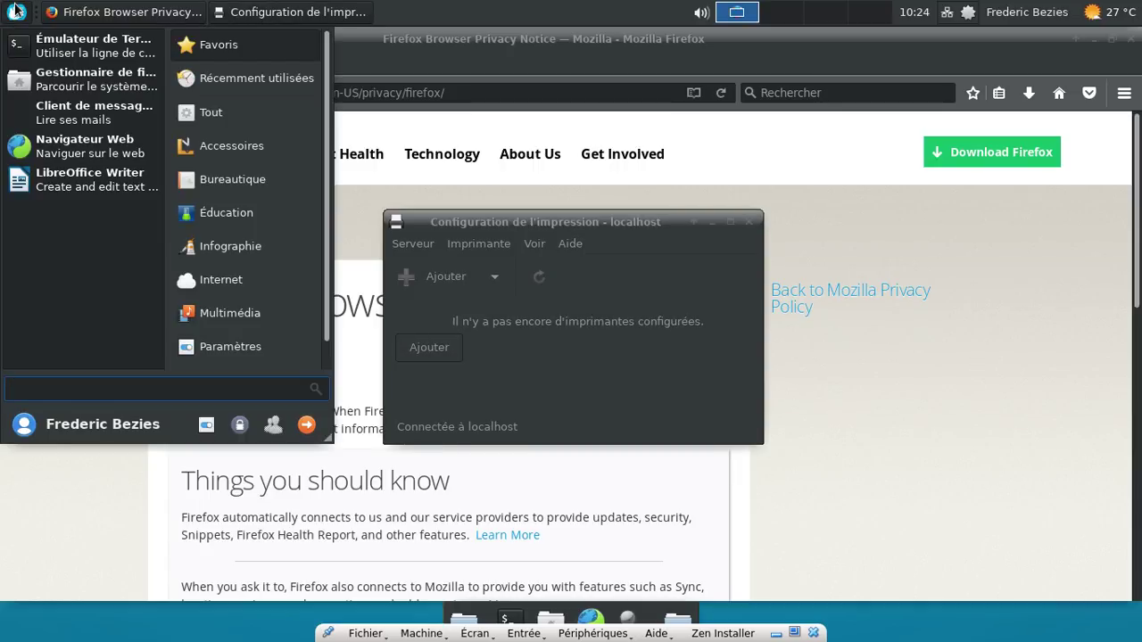
left_click(16, 11)
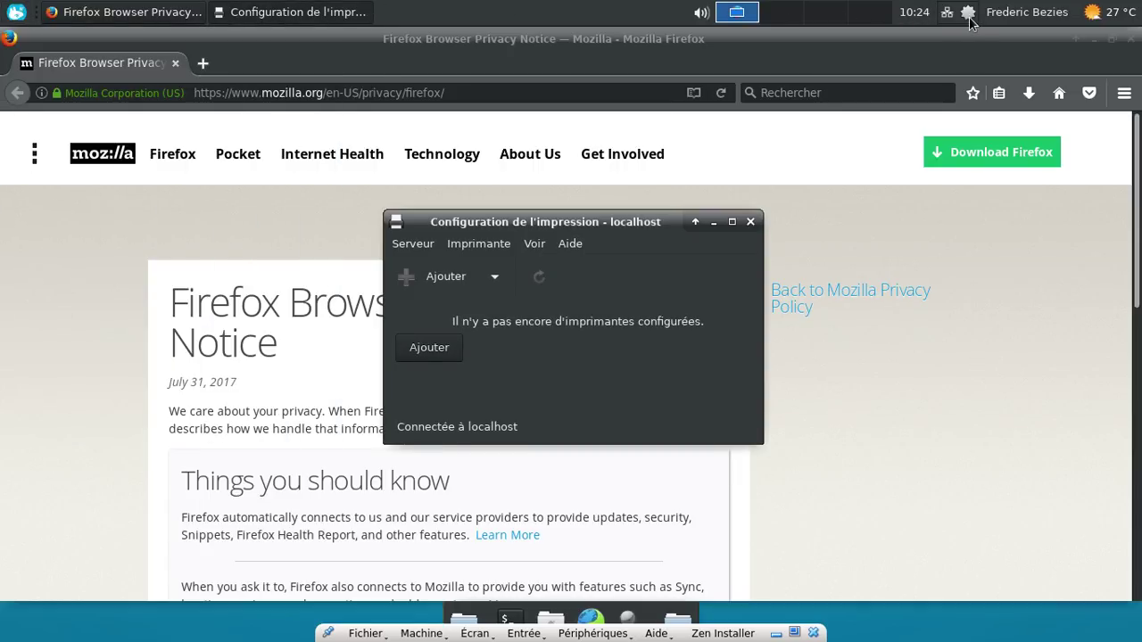
right_click(968, 12)
left_click(943, 46)
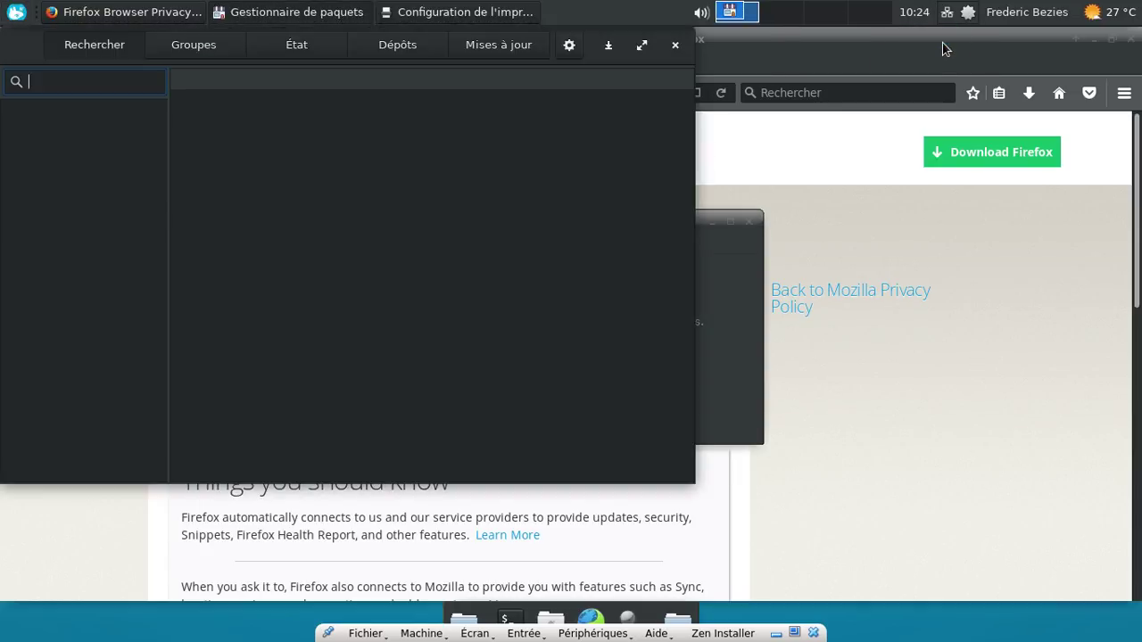
type("hp")
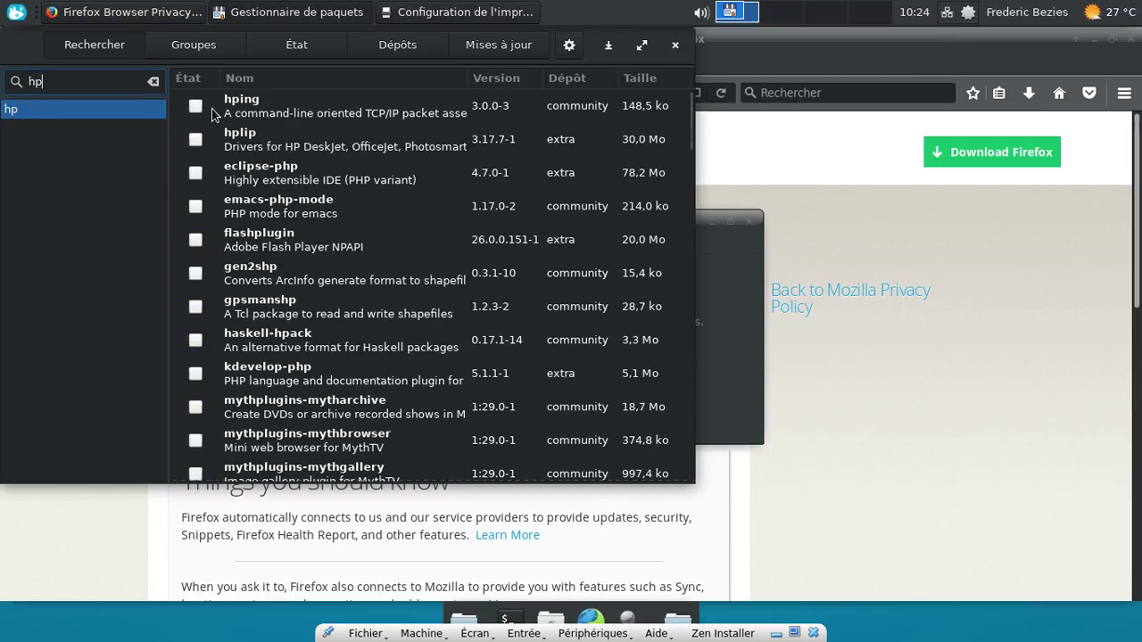
left_click(196, 141)
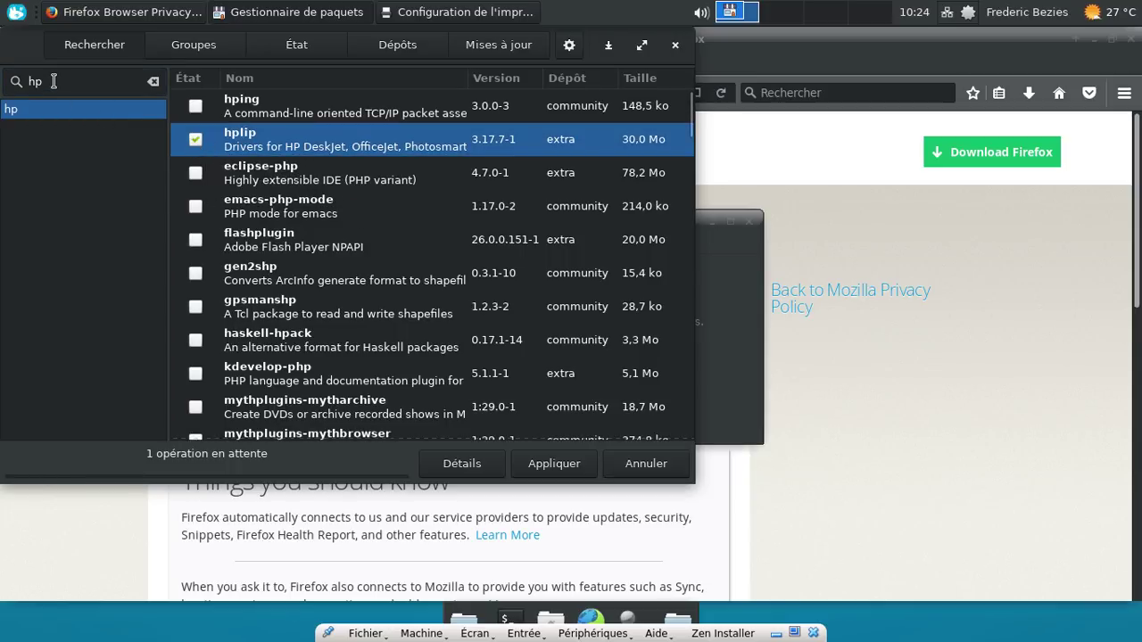
Step: Search 'foomatic' and mark all six foomatic-db packages for installation
left_click(16, 81)
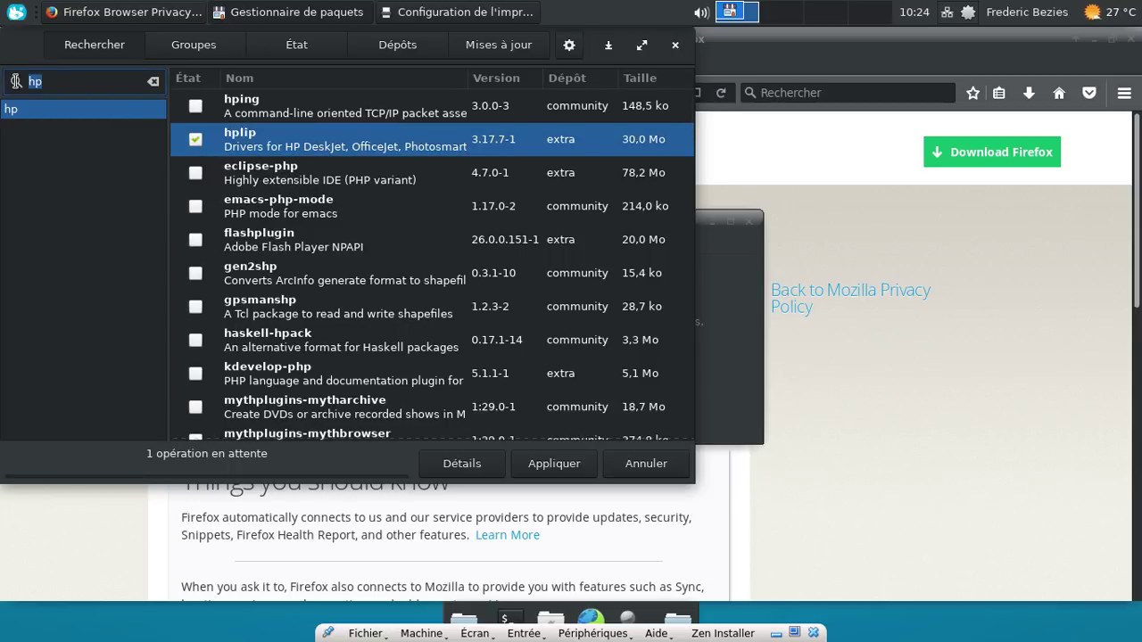
type("foomatic")
key("Return")
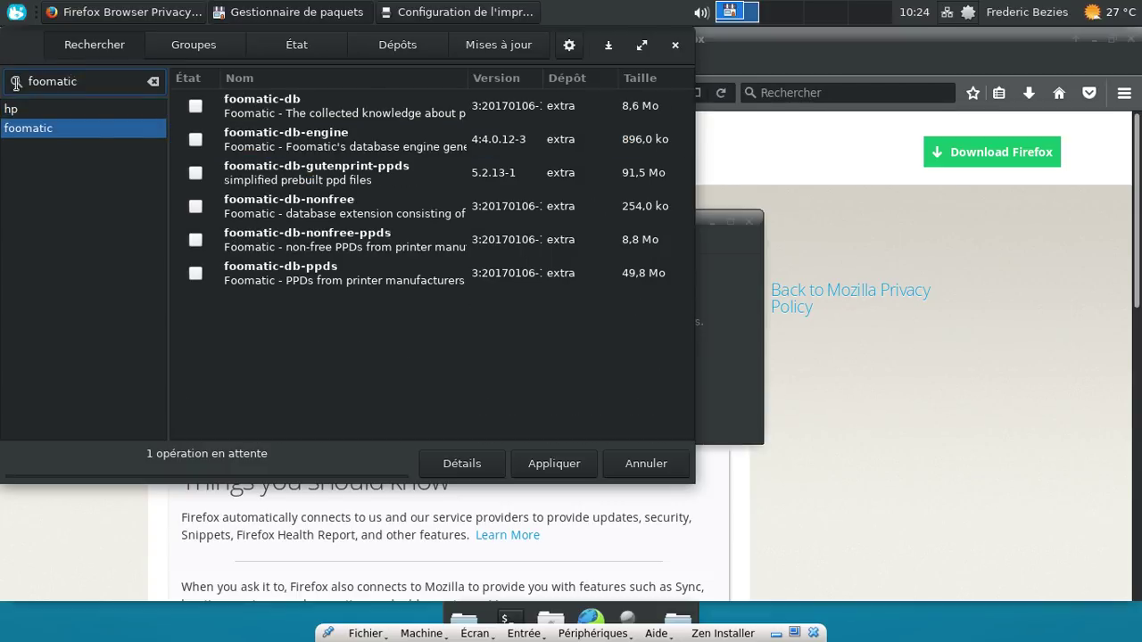
left_click(195, 106)
left_click(195, 139)
left_click(195, 172)
left_click(195, 206)
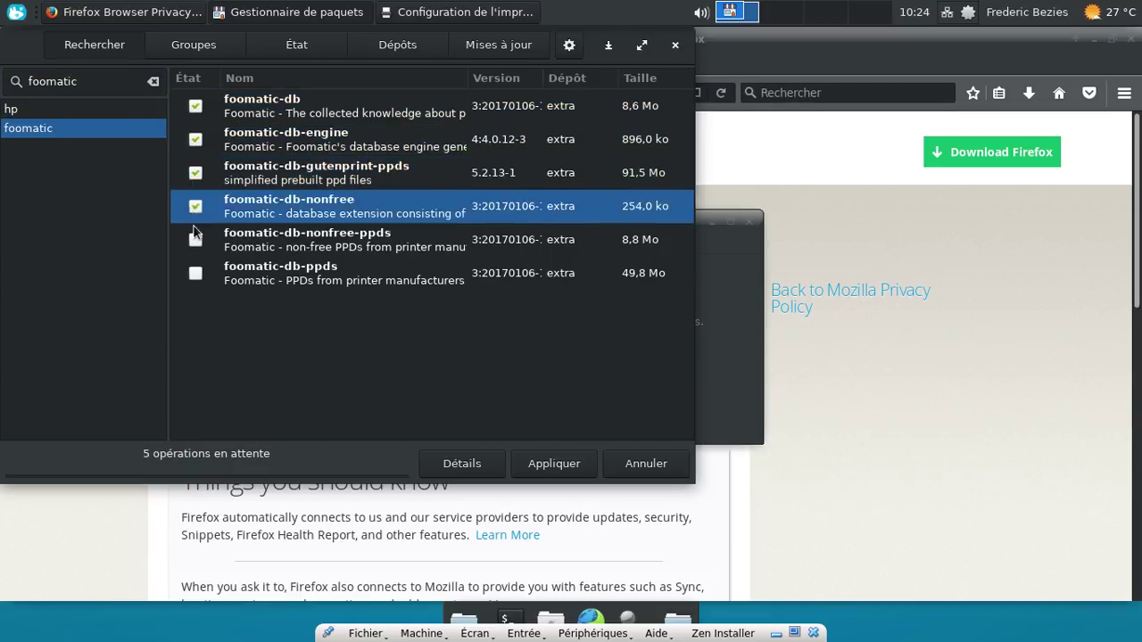
left_click(196, 239)
left_click(195, 272)
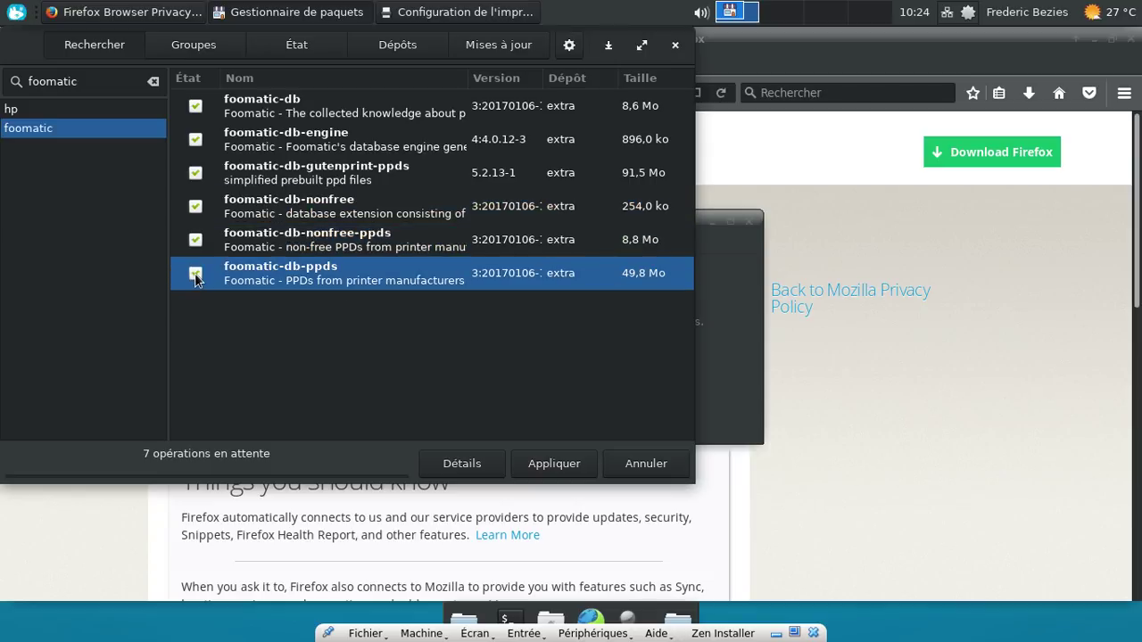
Step: Apply the pending installations, confirm the summary, and authorise with the password
left_click(533, 466)
left_click(555, 412)
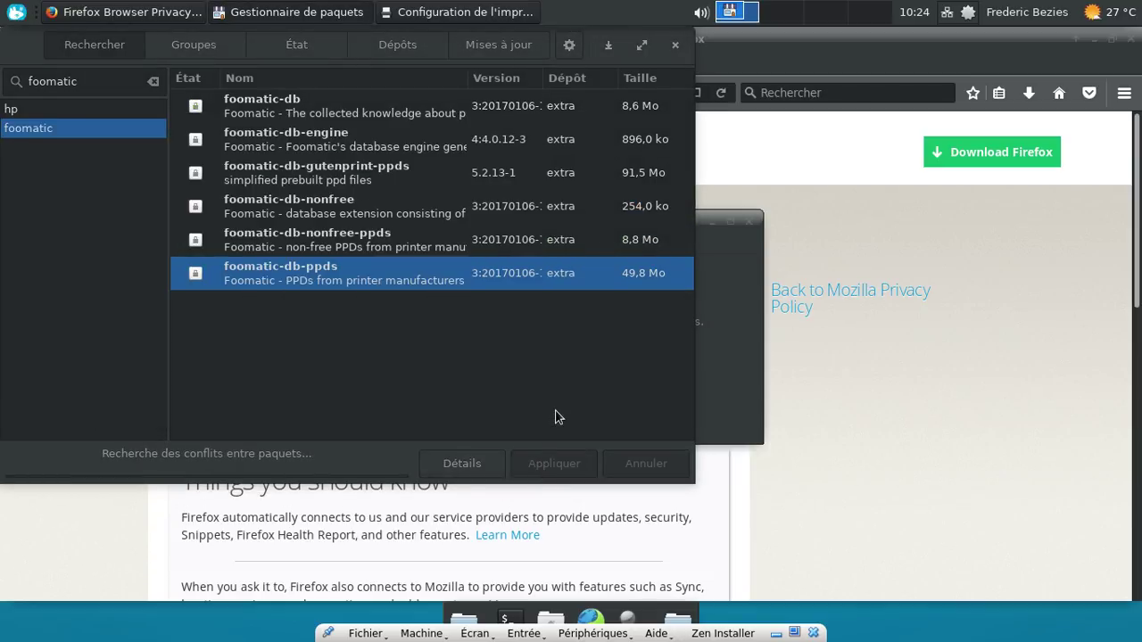
type("•••••••")
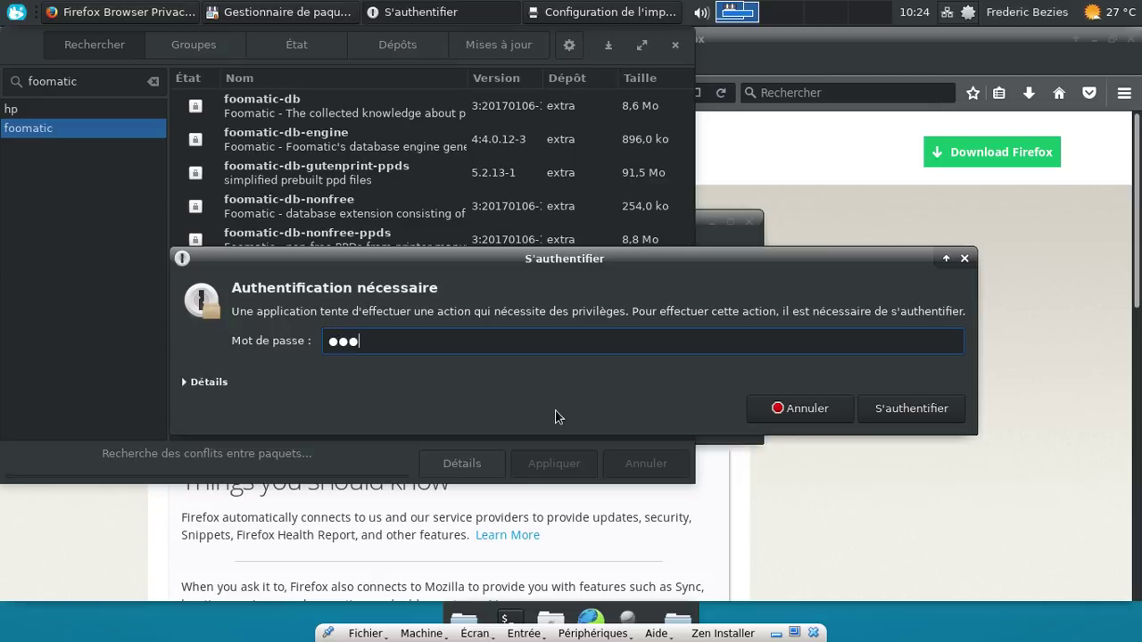
type("•")
key("Return")
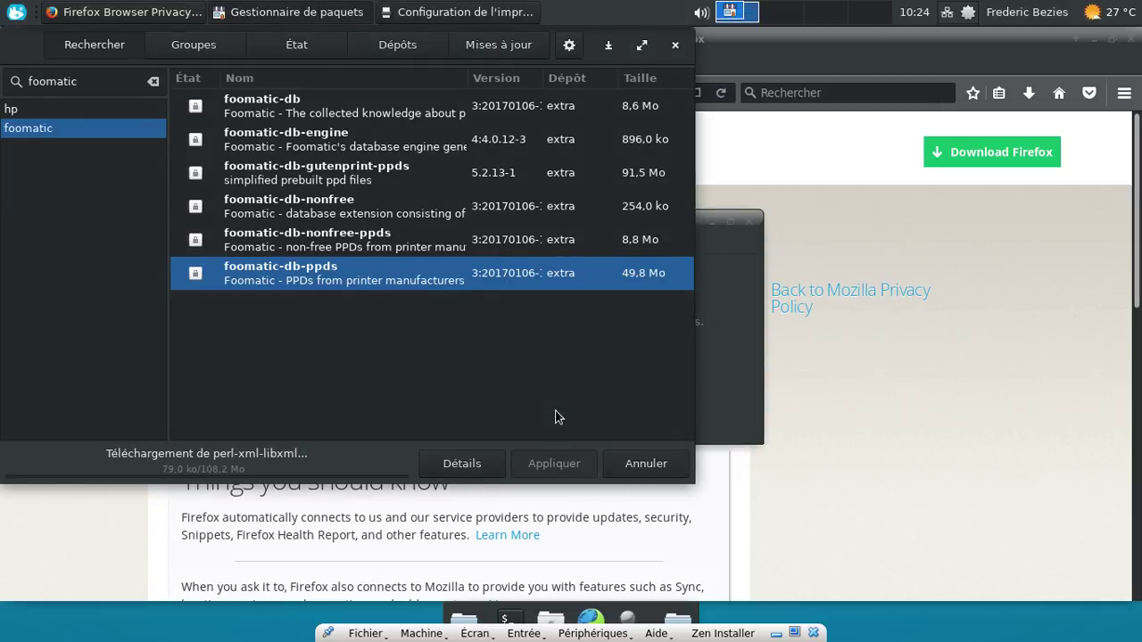
Step: Close Firefox's privacy notice tab, minimise Firefox, and move the printer configuration window to the upper right
left_click(904, 327)
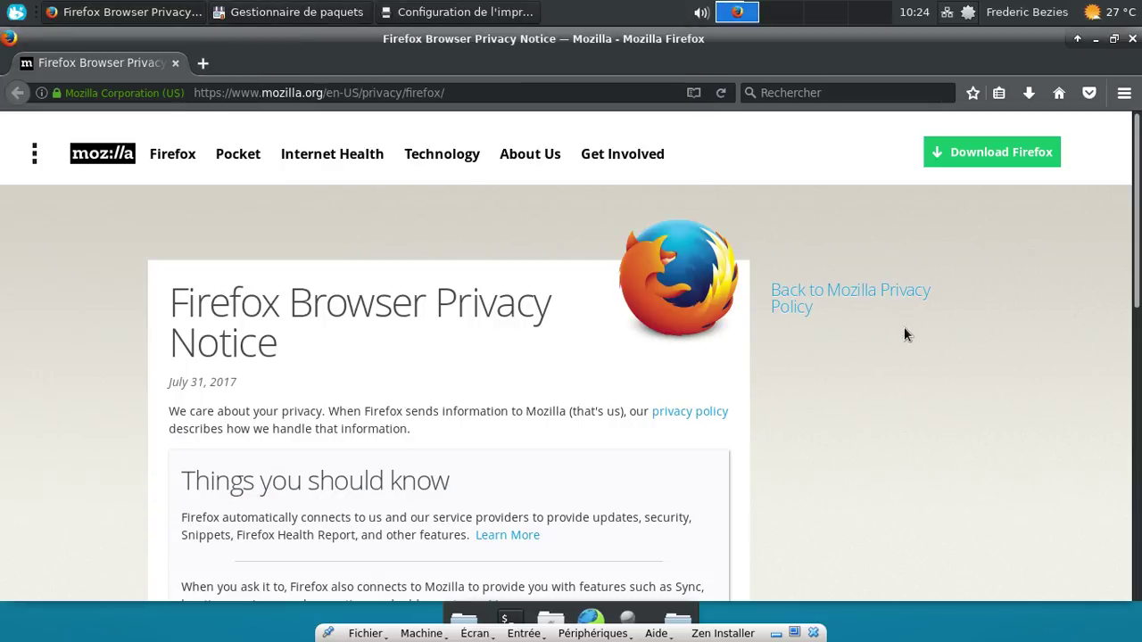
left_click(211, 61)
left_click(175, 63)
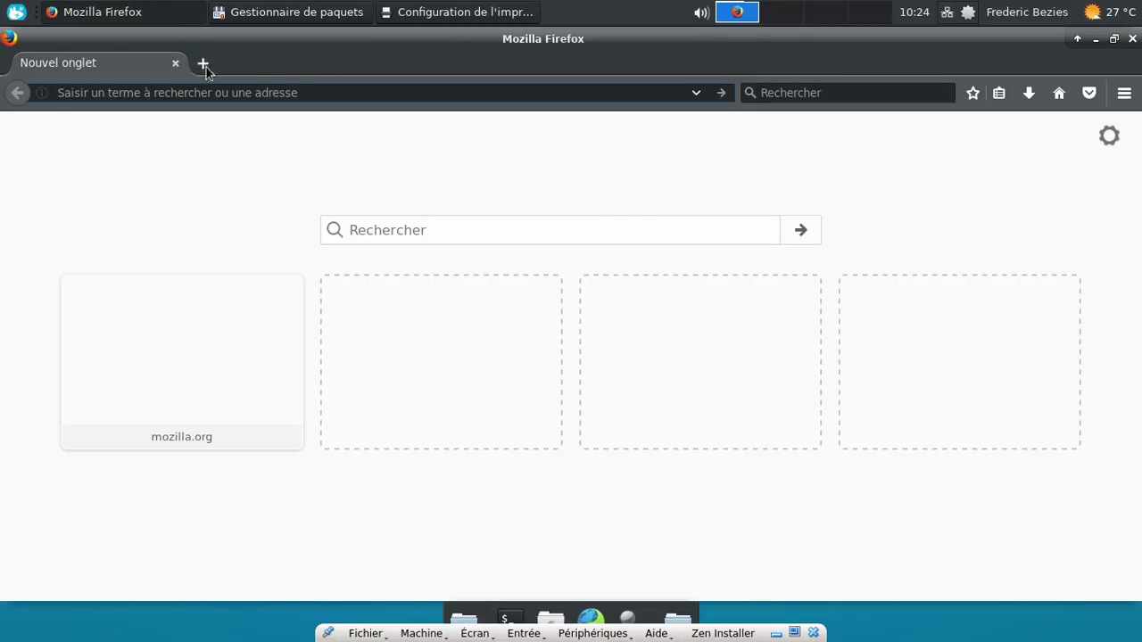
left_click(1096, 39)
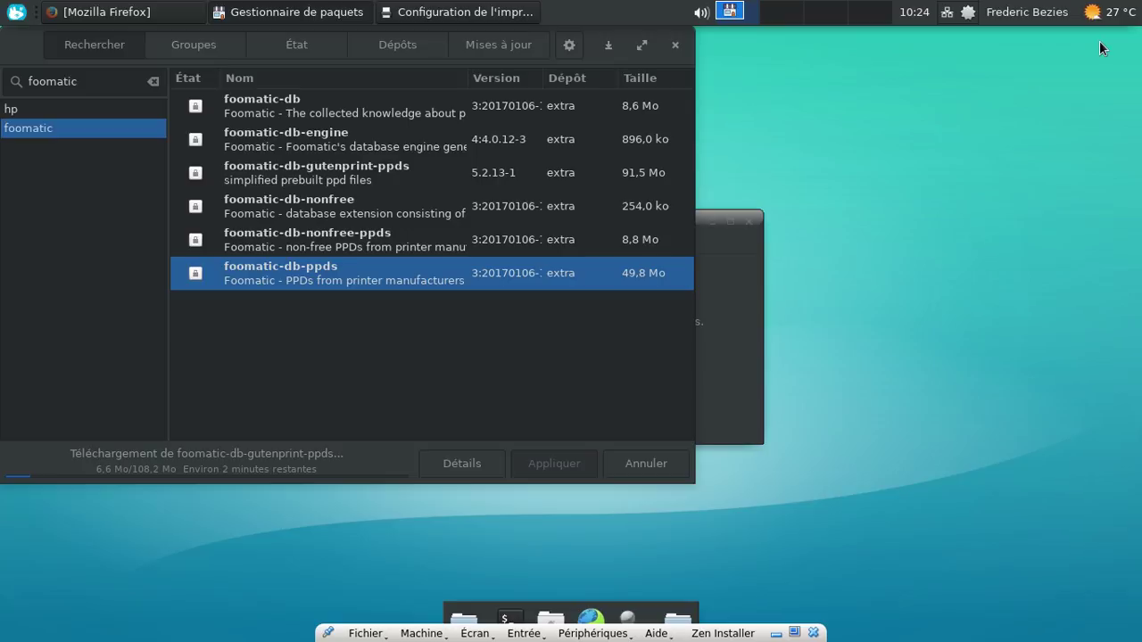
left_click(708, 289)
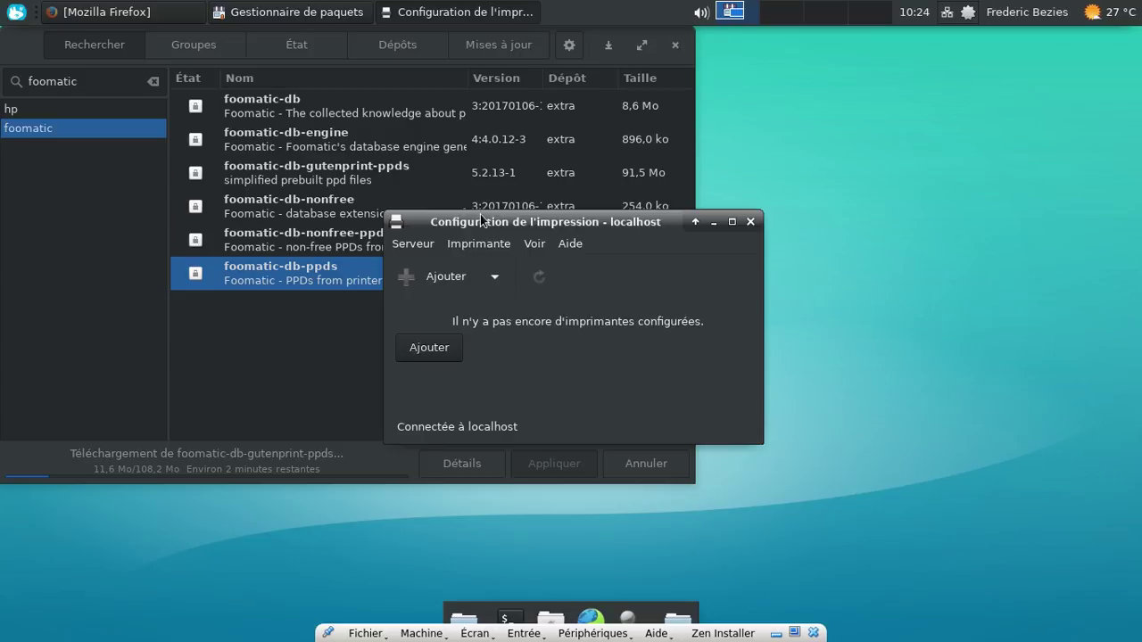
left_click_drag(480, 220, 826, 76)
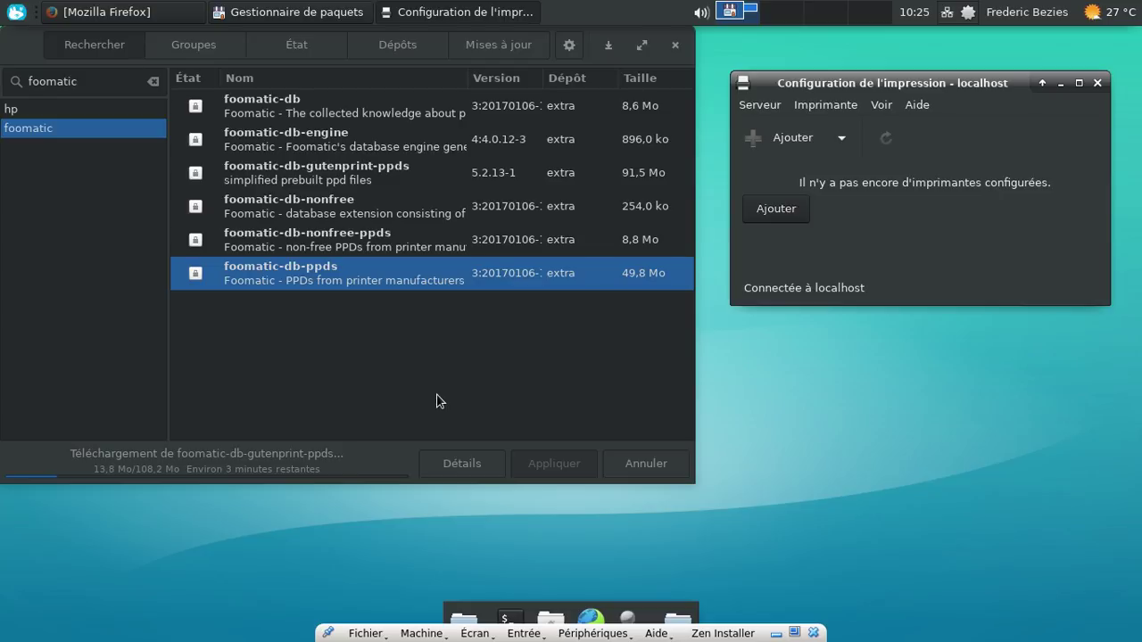
Step: Browse the Multimédia, Paramètres, Bureautique and Éducation categories of the applications menu
left_click(17, 12)
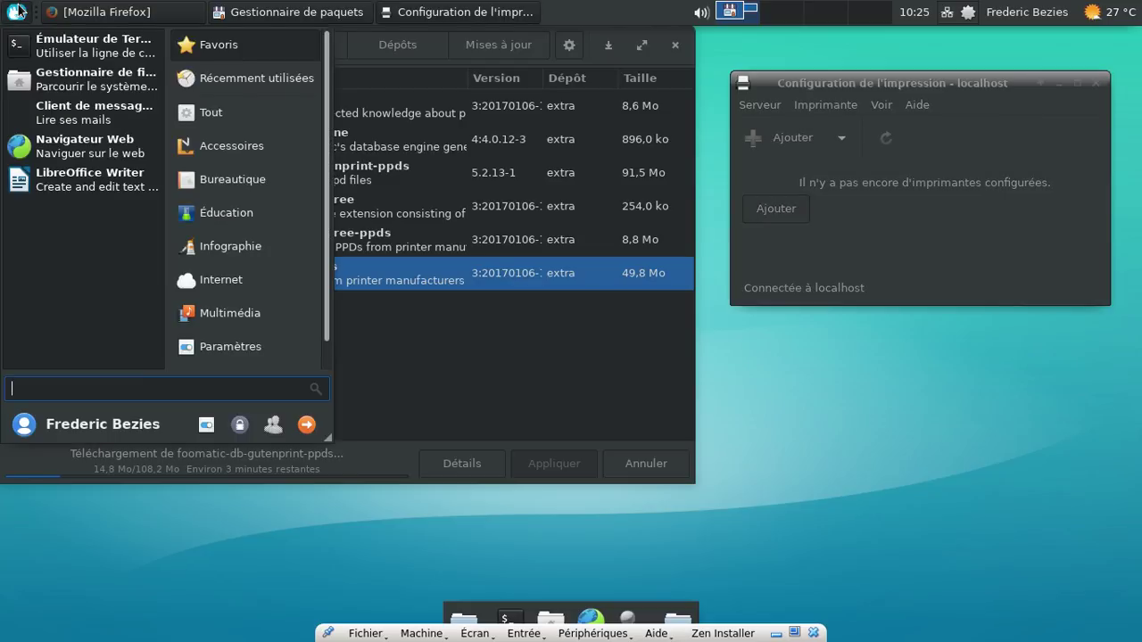
left_click(239, 324)
left_click(237, 348)
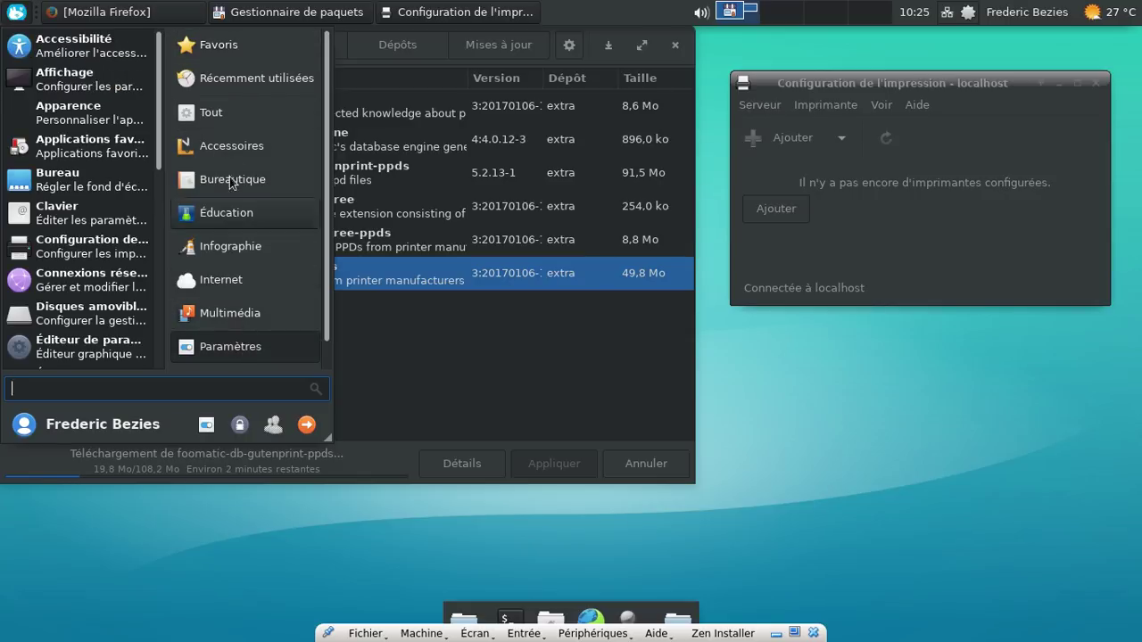
left_click(235, 183)
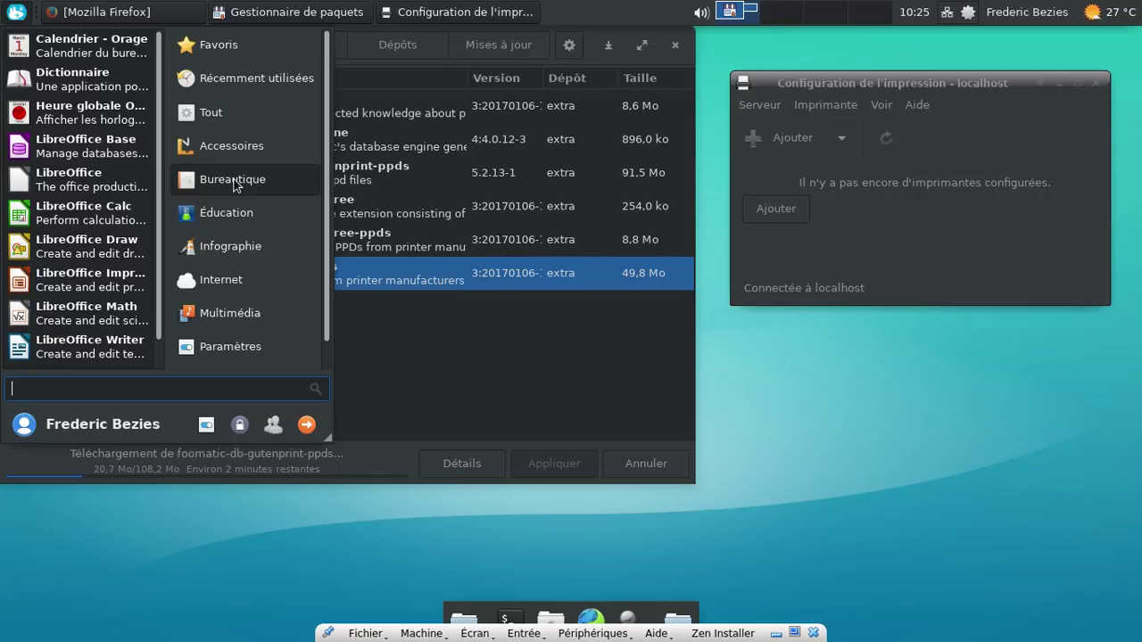
left_click(237, 205)
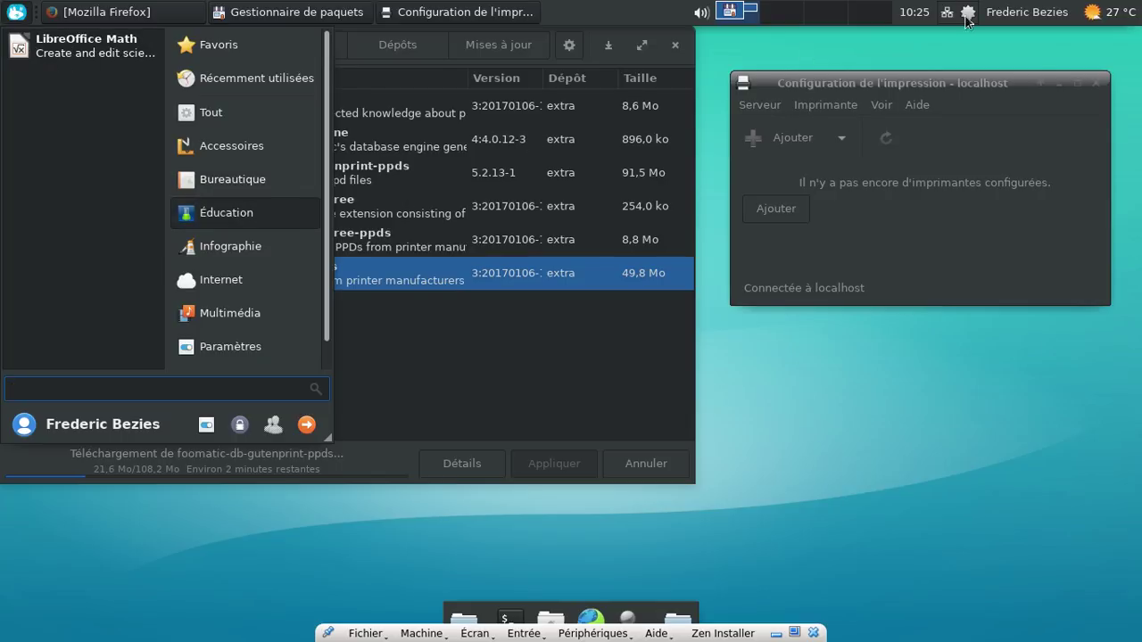
left_click(966, 14)
Step: Bring Pamac forward, view its About dialog, then open a new terminal
right_click(967, 14)
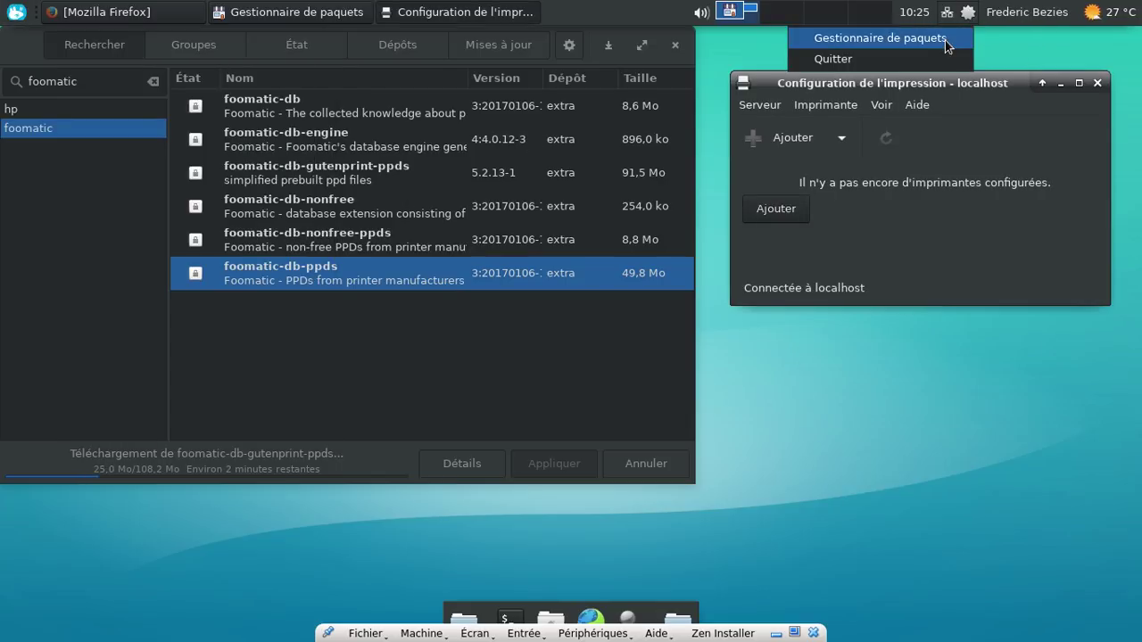
left_click(945, 40)
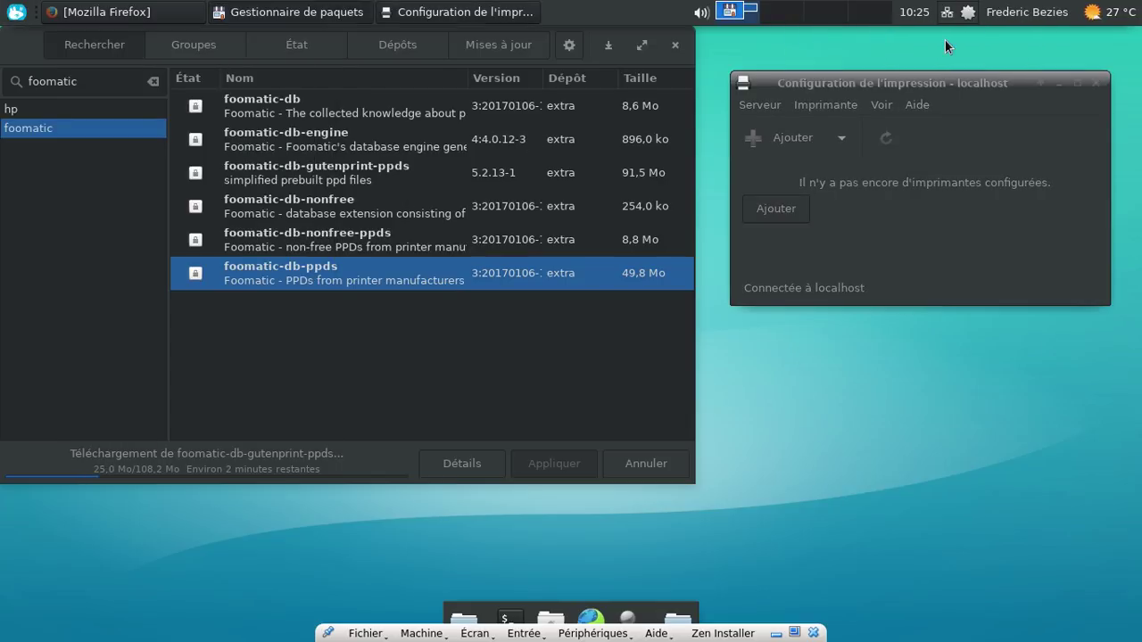
left_click(570, 46)
left_click(529, 203)
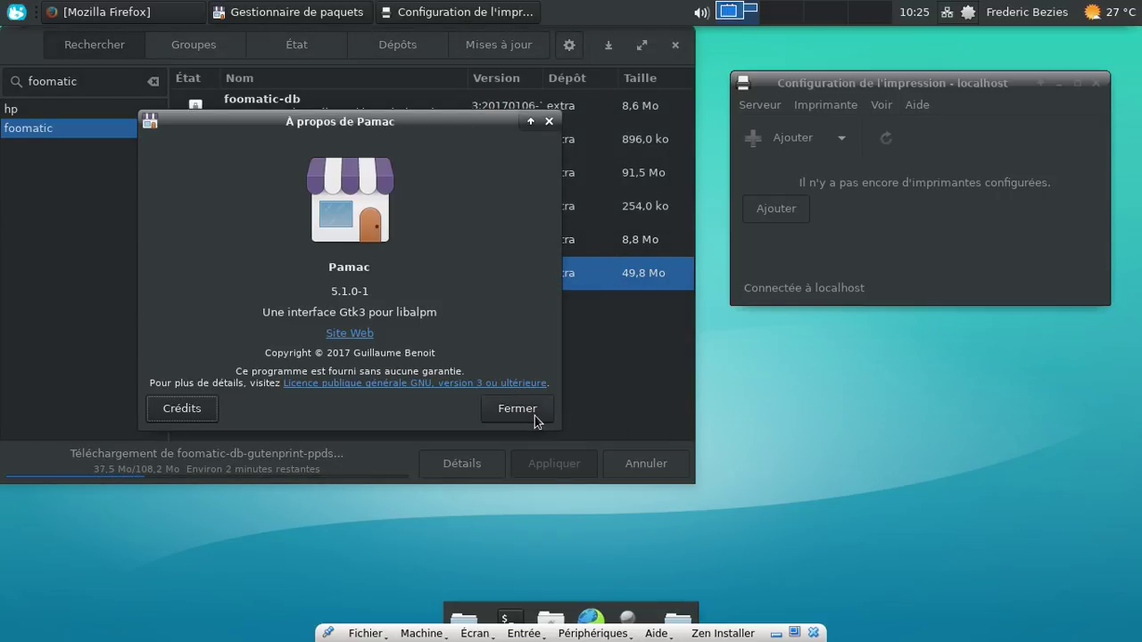
left_click(534, 415)
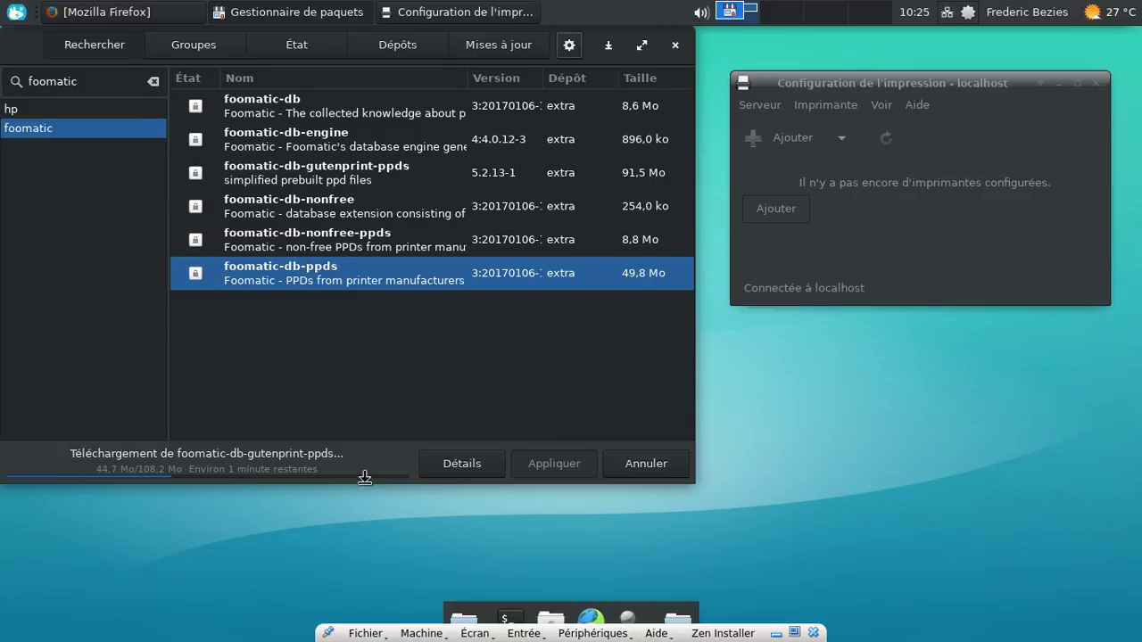
left_click(508, 617)
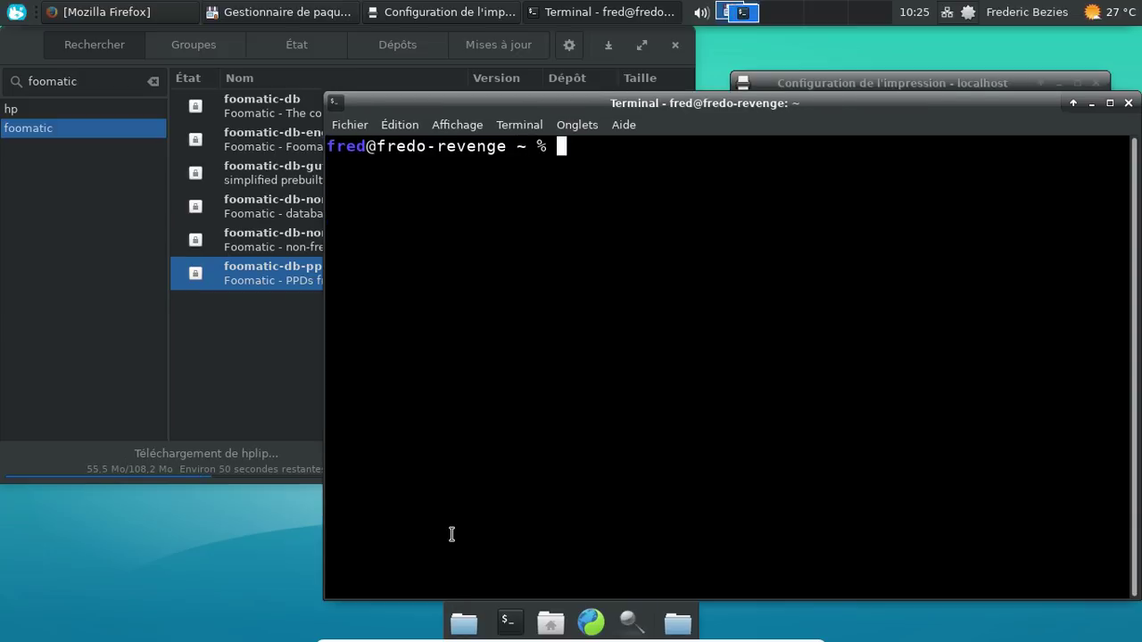
Step: Open /etc/pacman.conf in nano with sudo, entering the account password
type("sudo nano /etc/")
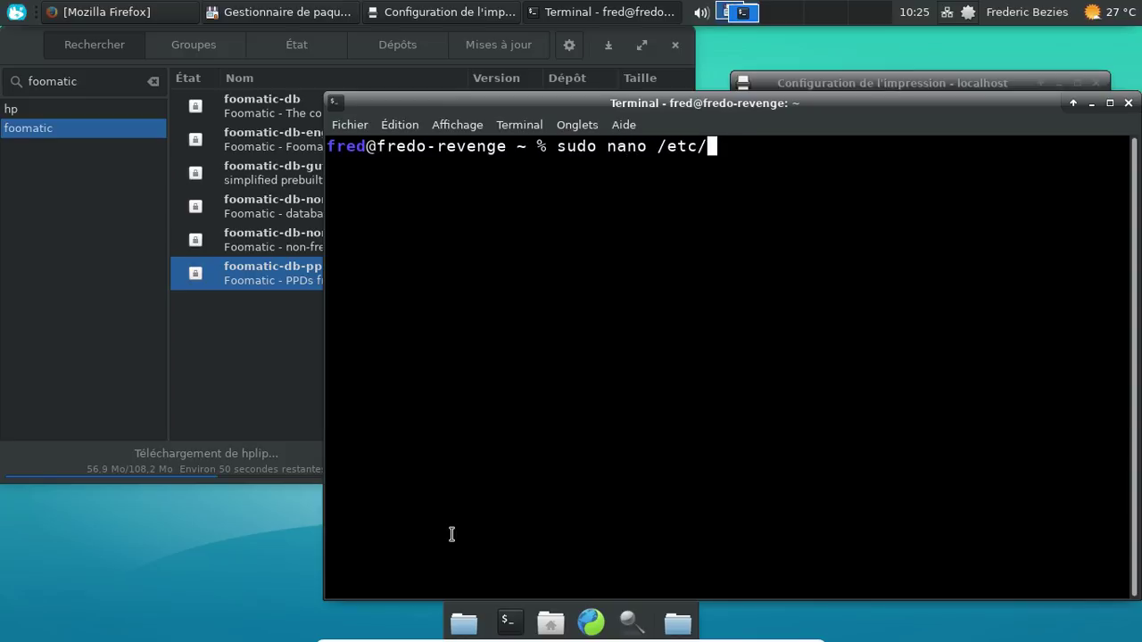
type("pacman.c")
key("Tab")
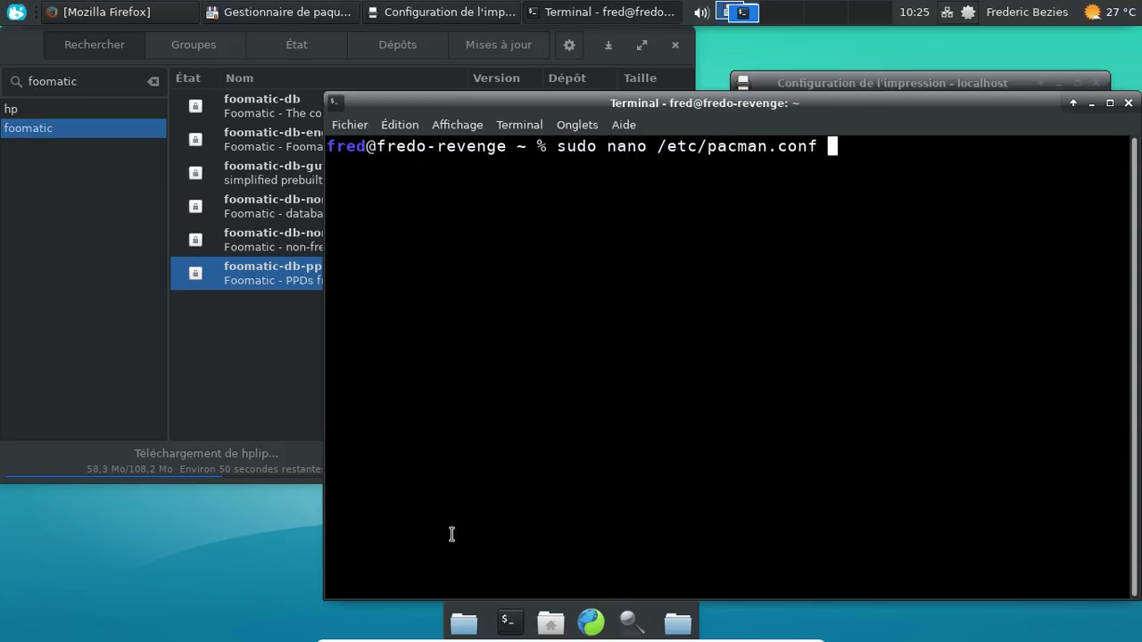
key("Return")
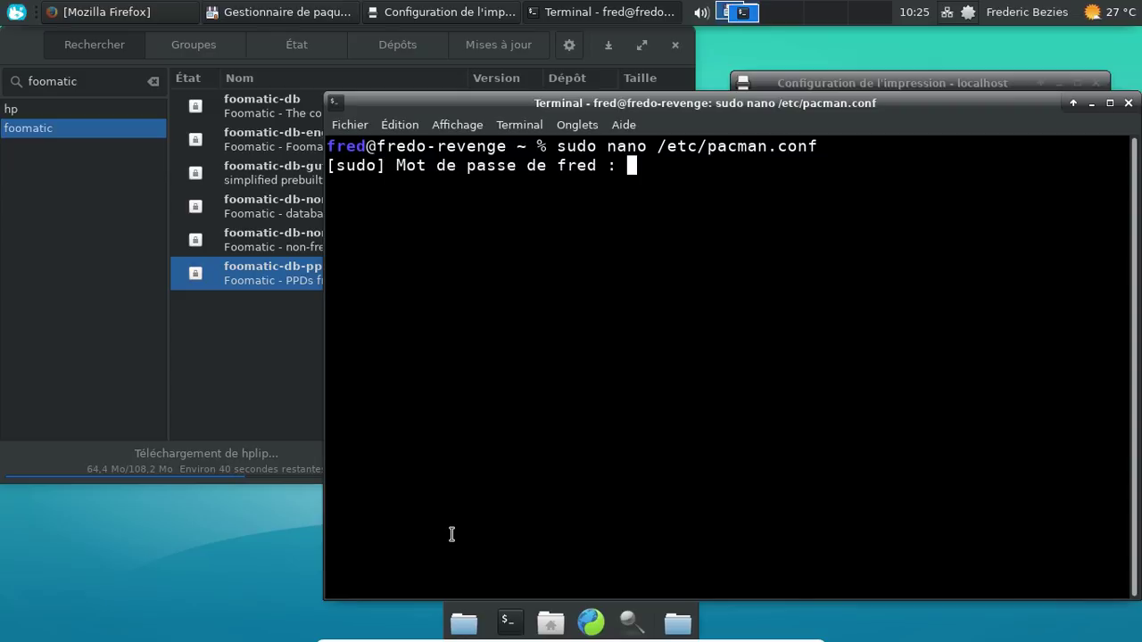
key("Return")
Step: Scroll through pacman.conf's repository sections, exit nano without changes, and close the terminal
key("Page_Down")
key("Page_Down")
key("Page_Down")
key("Page_Down")
key("Page_Down")
key("Page_Down")
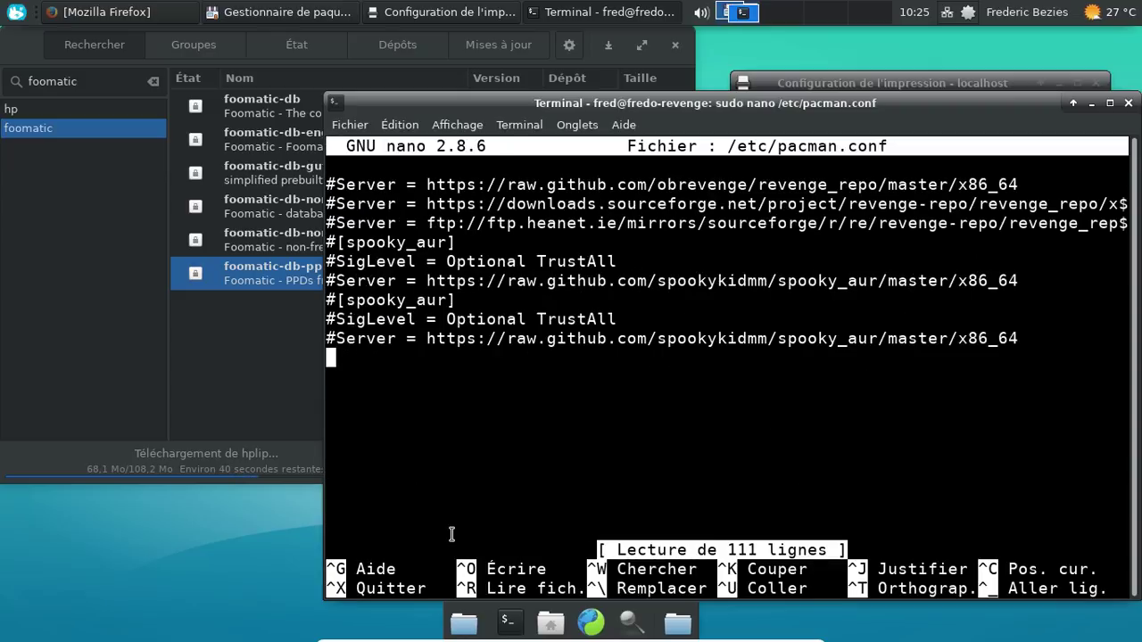
key("Up")
key("Up")
key("Up")
key("Up")
key("Up")
key("Up")
key("Up")
key("Up")
key("Up")
key("Up")
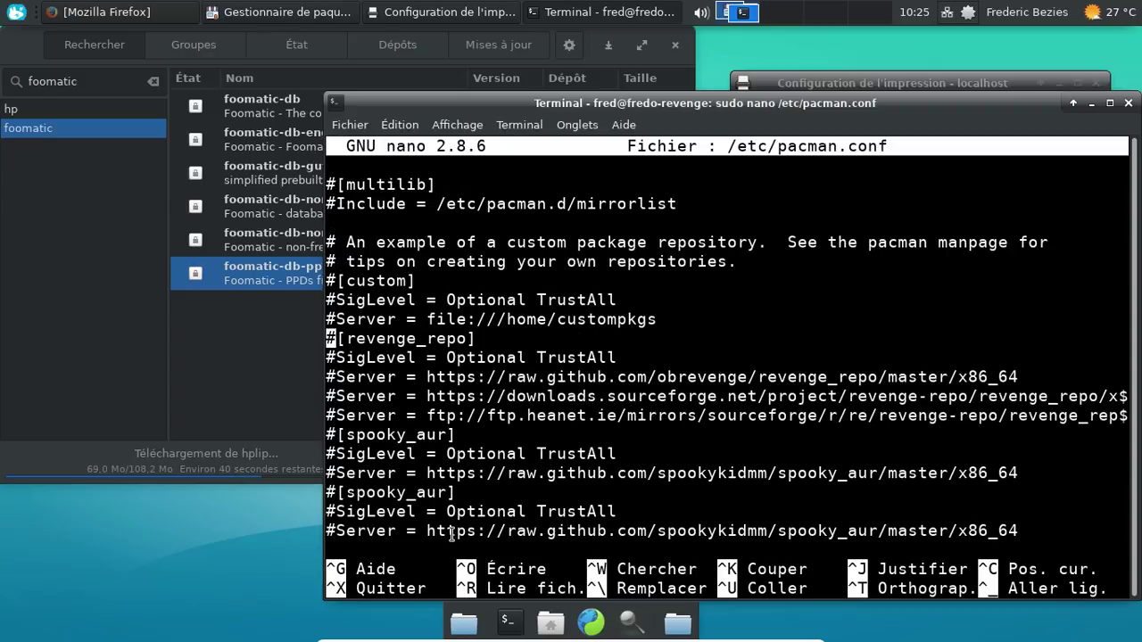
key("Up")
key("Up")
key("Up")
key("Up")
key("Up")
key("Up")
key("Up")
key("Up")
key("Up")
key("Up")
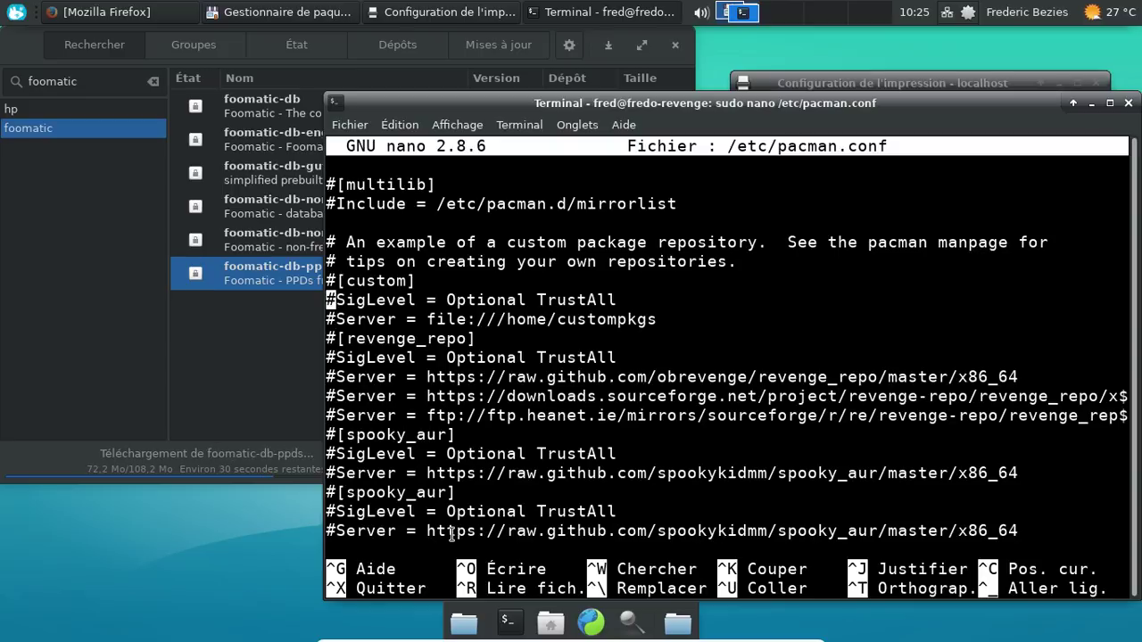
key("Up")
key("Up")
key("Up")
key("Up")
key("Up")
key("Up")
key("Up")
key("Up")
key("Up")
key("Up")
key("Up")
key("Up")
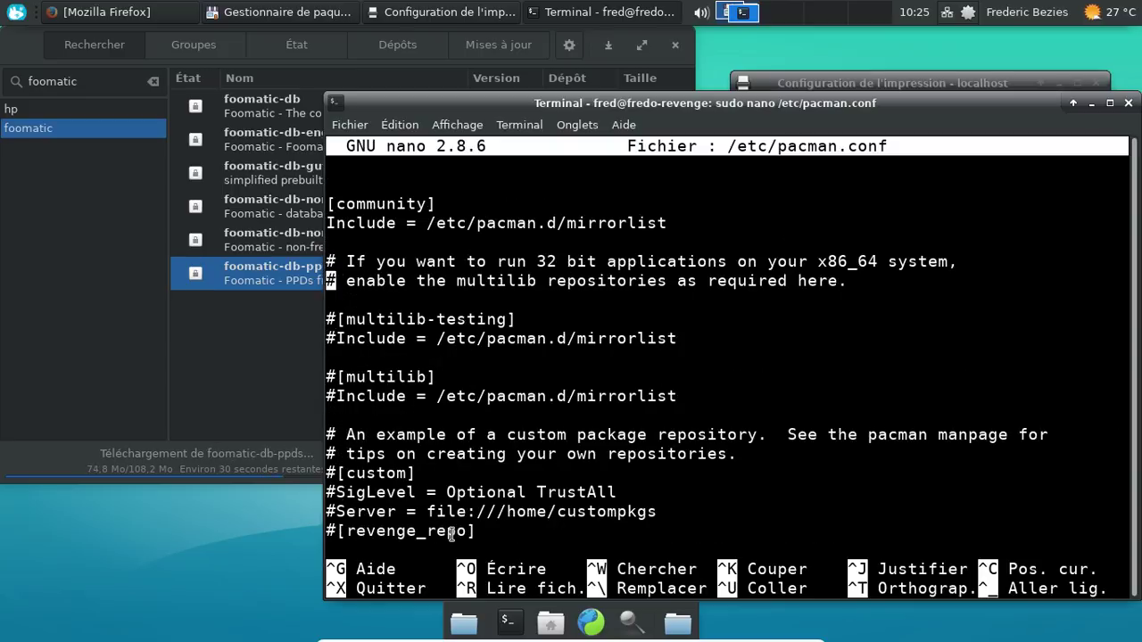
key("Up")
key("Up")
key("Up")
key("Up")
key("Up")
key("Up")
key("Up")
key("Up")
key("Up")
key("Up")
key("Up")
key("Up")
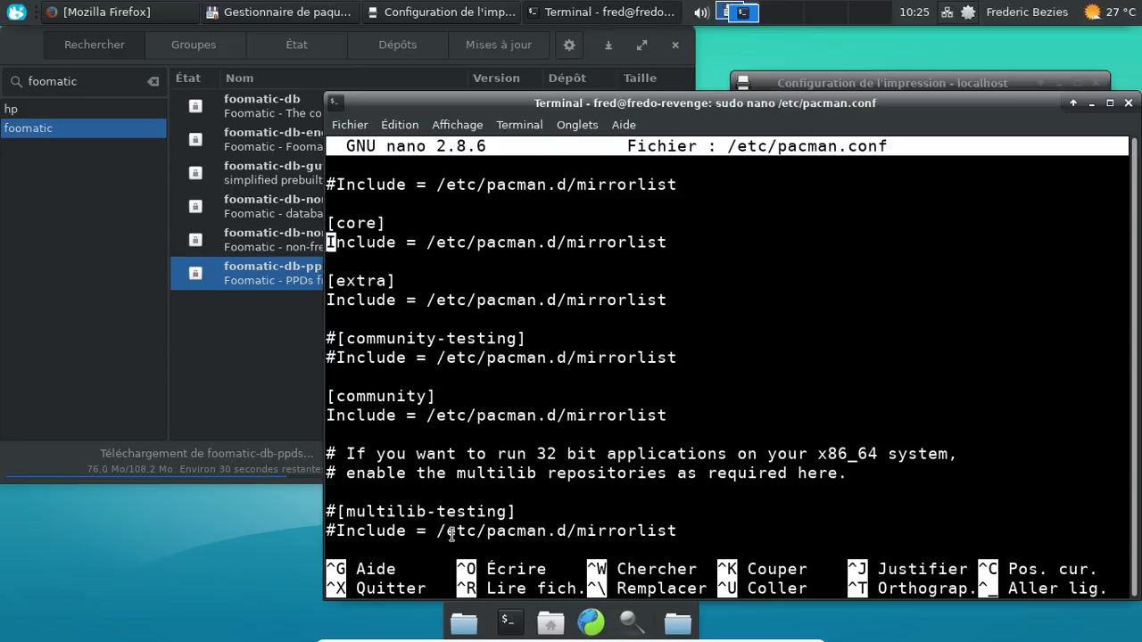
key("Up")
key("Up")
key("Up")
key("Up")
key("Up")
key("Up")
key("Up")
key("Up")
key("Up")
key("Up")
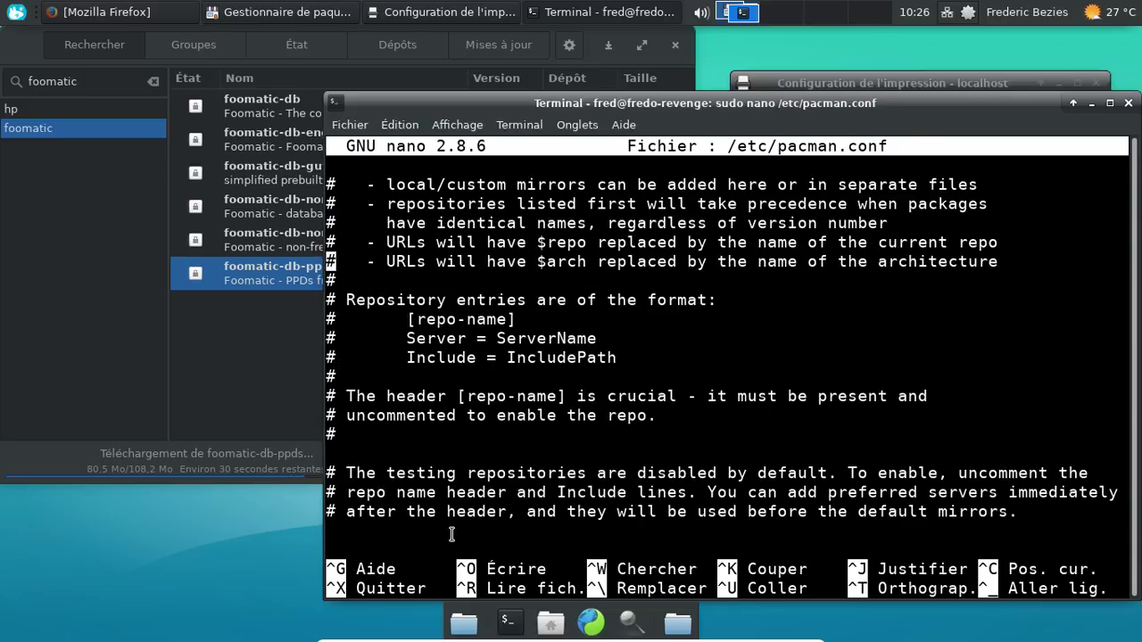
key("ctrl+x")
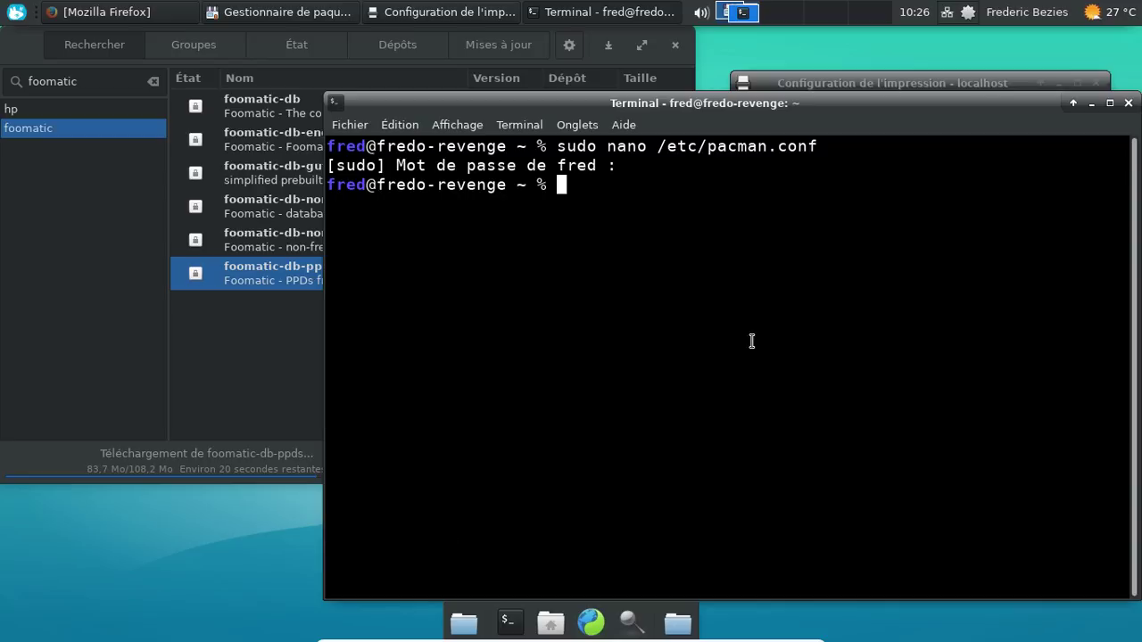
left_click(1128, 105)
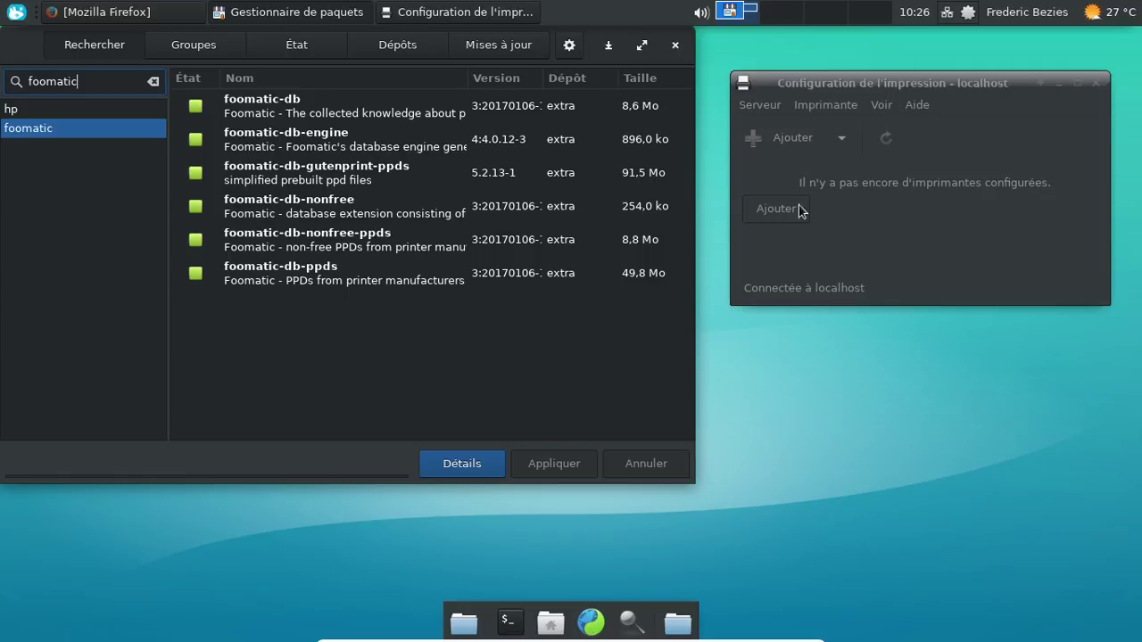
Step: Close Pamac, then add the HP DeskJet 2130 over its HPLIP connection and advance to the HP-DeskJet-2130-series description page
left_click(675, 45)
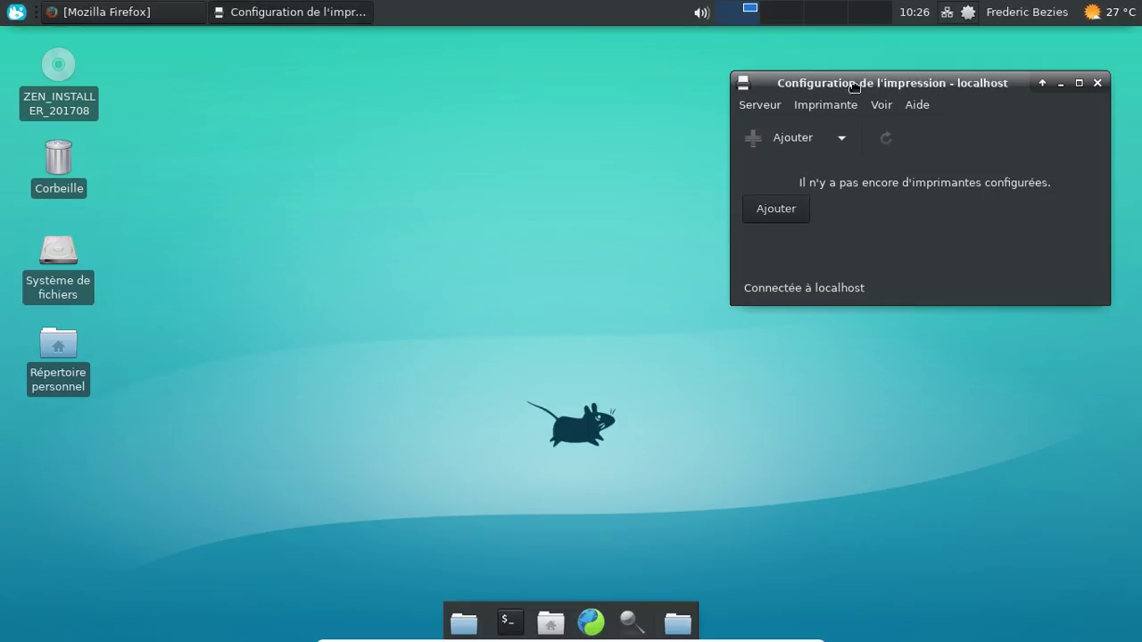
left_click_drag(887, 85, 484, 125)
left_click(375, 248)
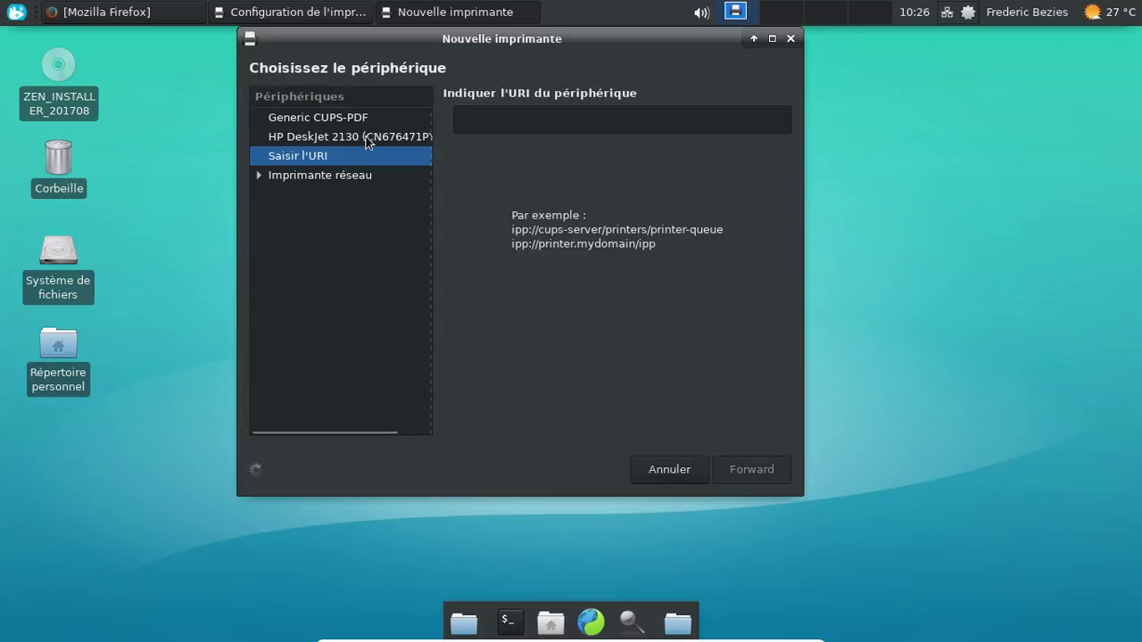
left_click(366, 136)
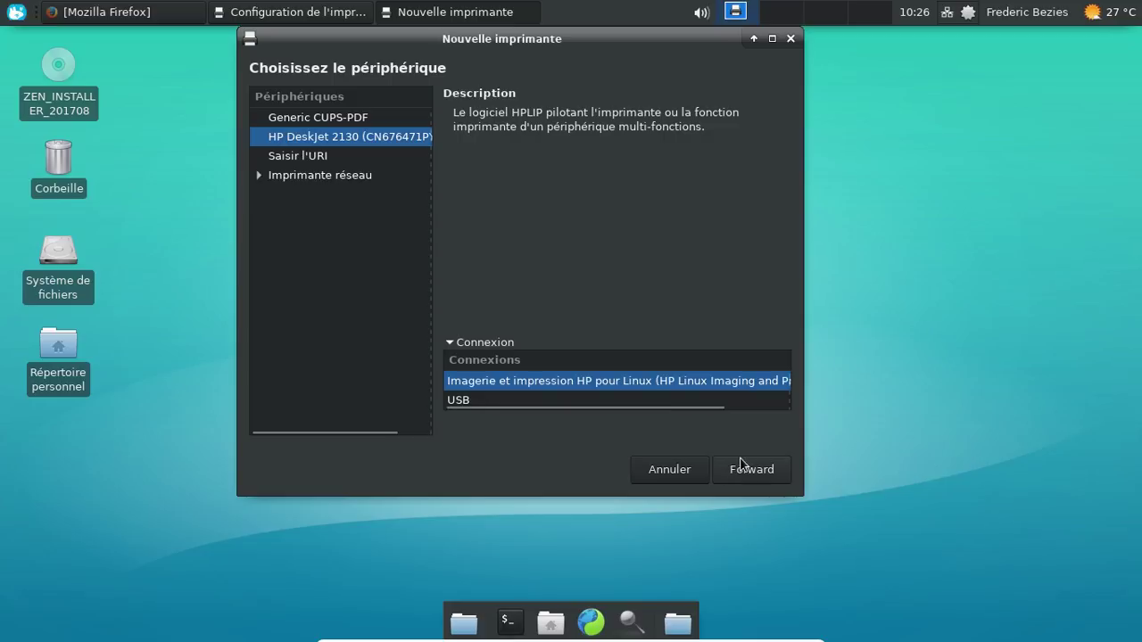
left_click_drag(664, 409, 806, 411)
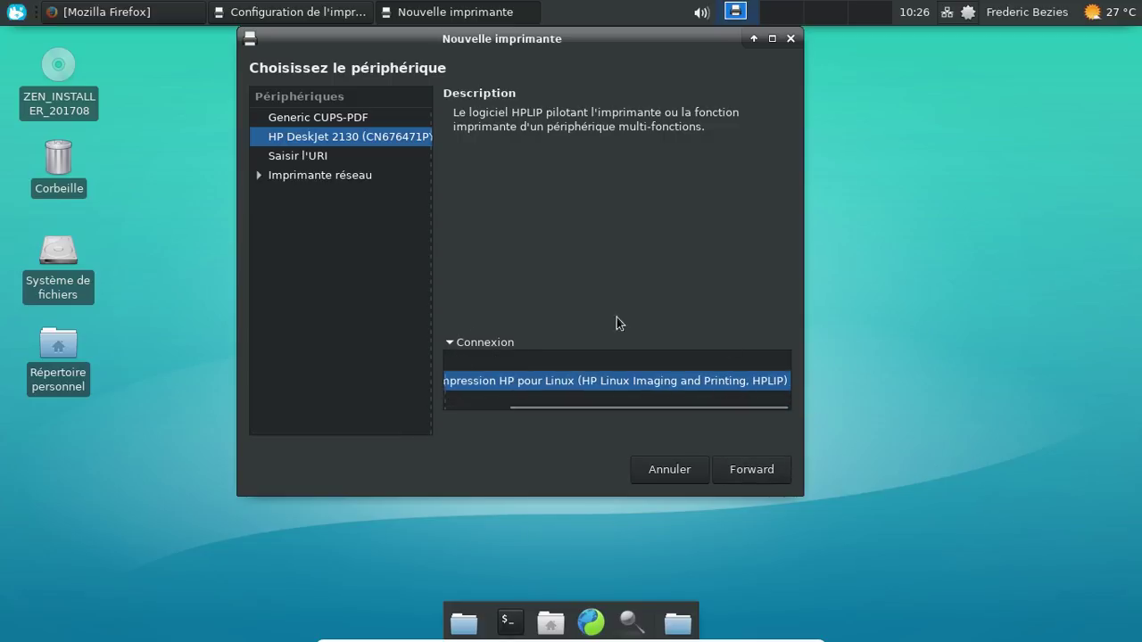
left_click(769, 471)
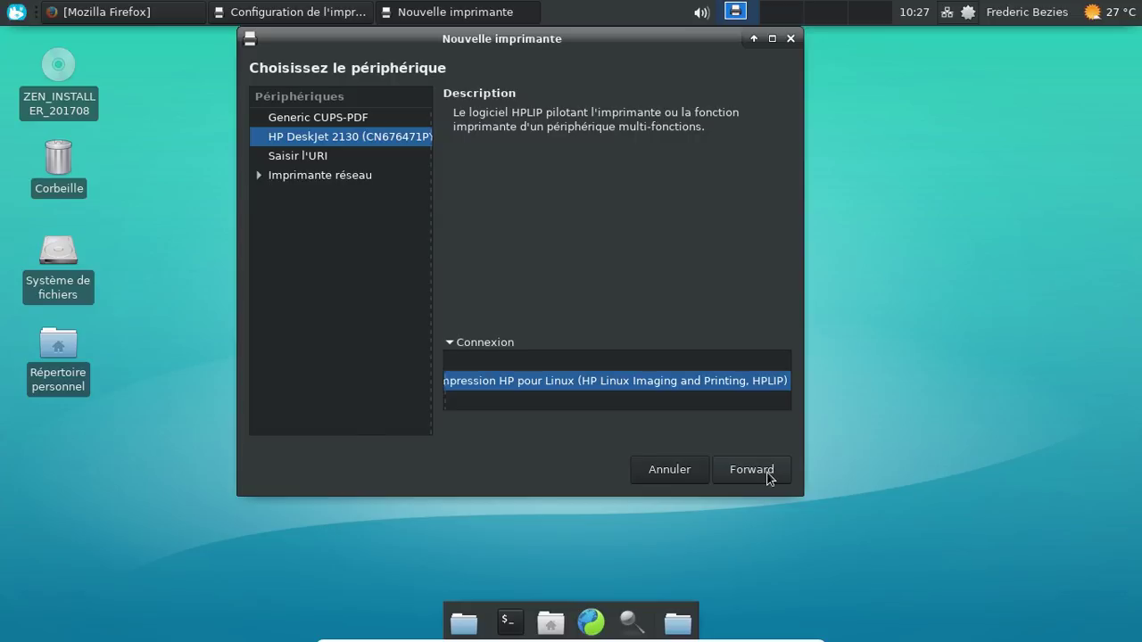
left_click(769, 475)
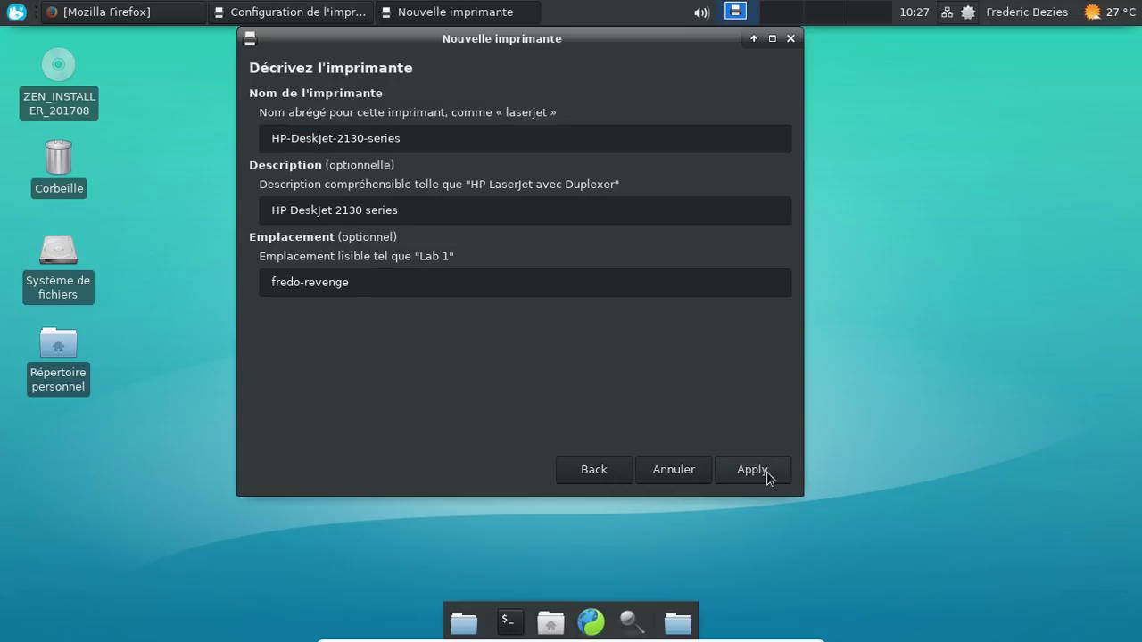
Step: Apply the new HP-DeskJet-2130-series printer, declining the test page
left_click(767, 475)
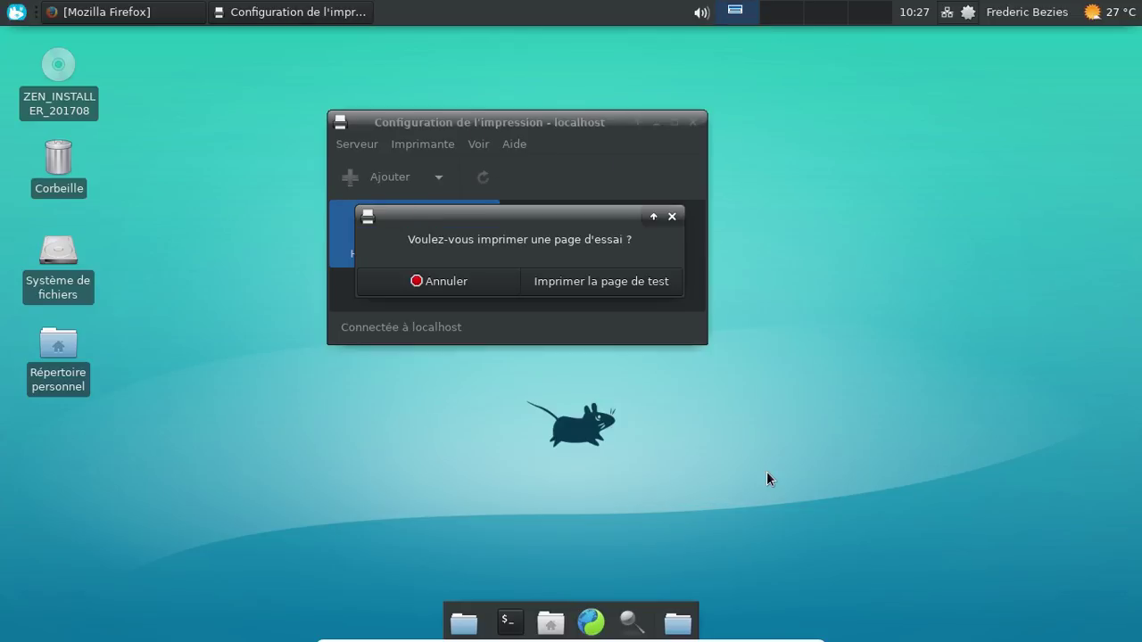
left_click(444, 281)
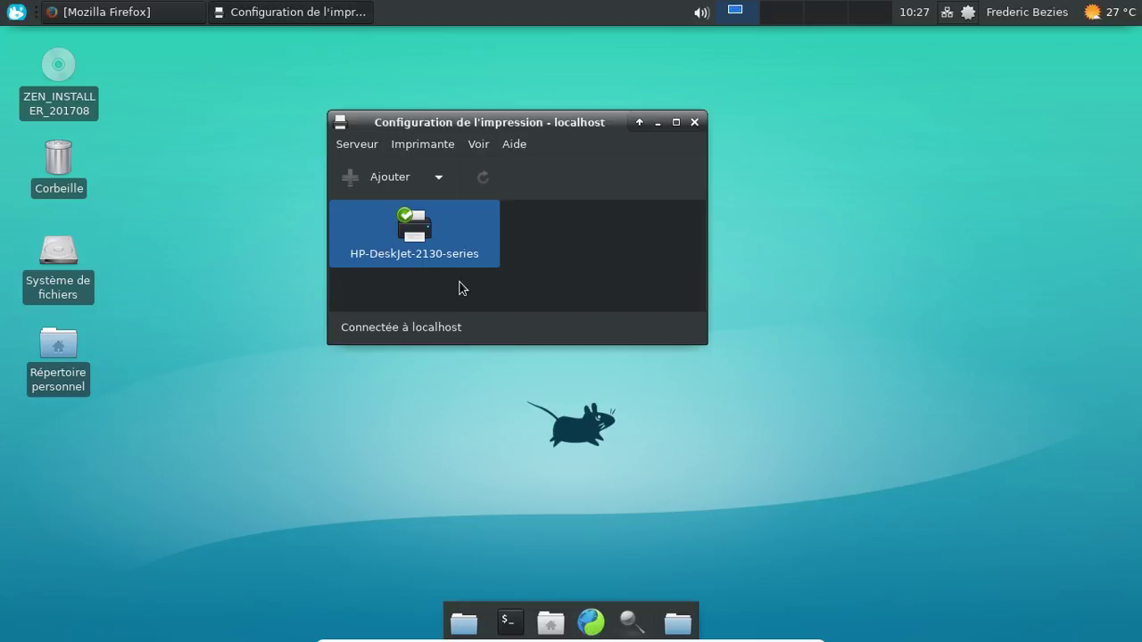
left_click(13, 12)
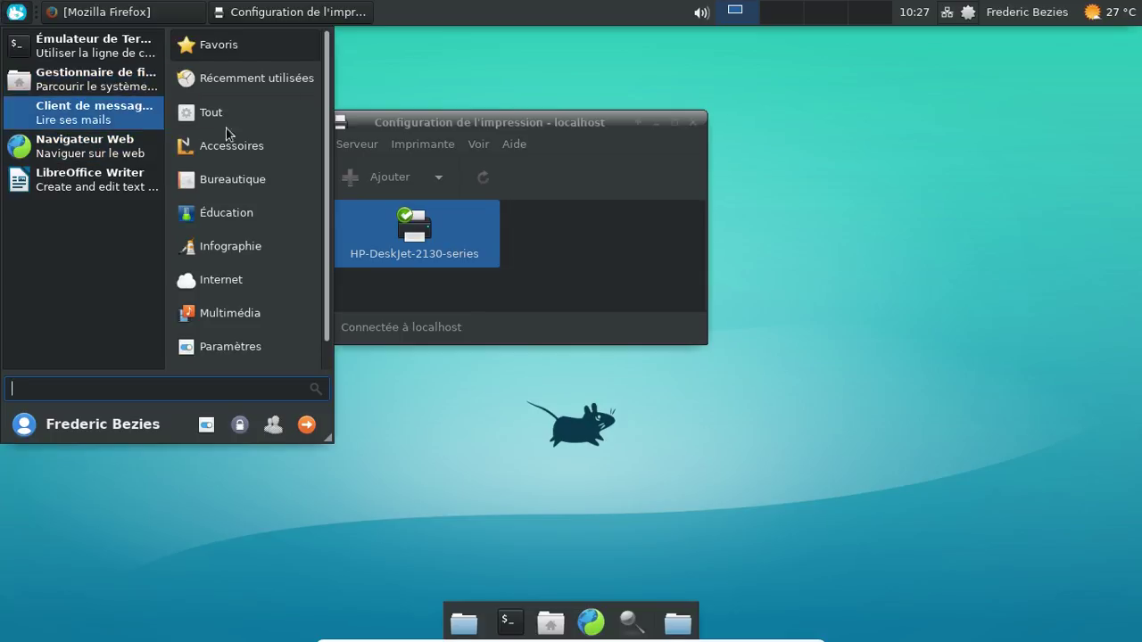
Step: In a blank LibreOffice Writer document, confirm Fichier > Imprimer lists HP-DeskJet-2130-series, then quit Writer
left_click(95, 187)
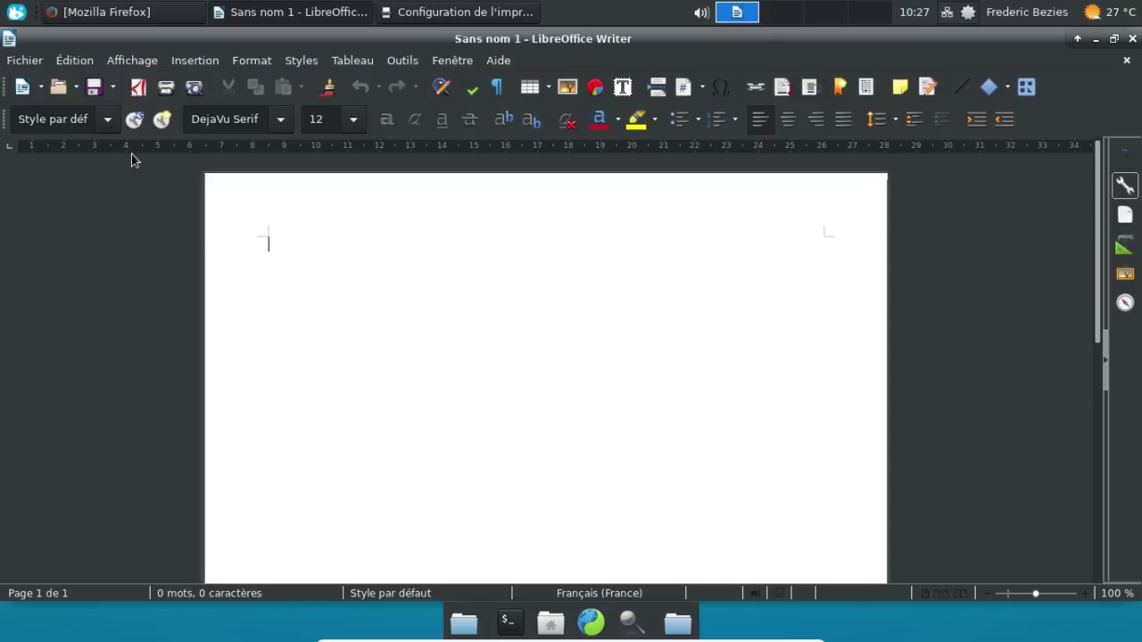
left_click(27, 62)
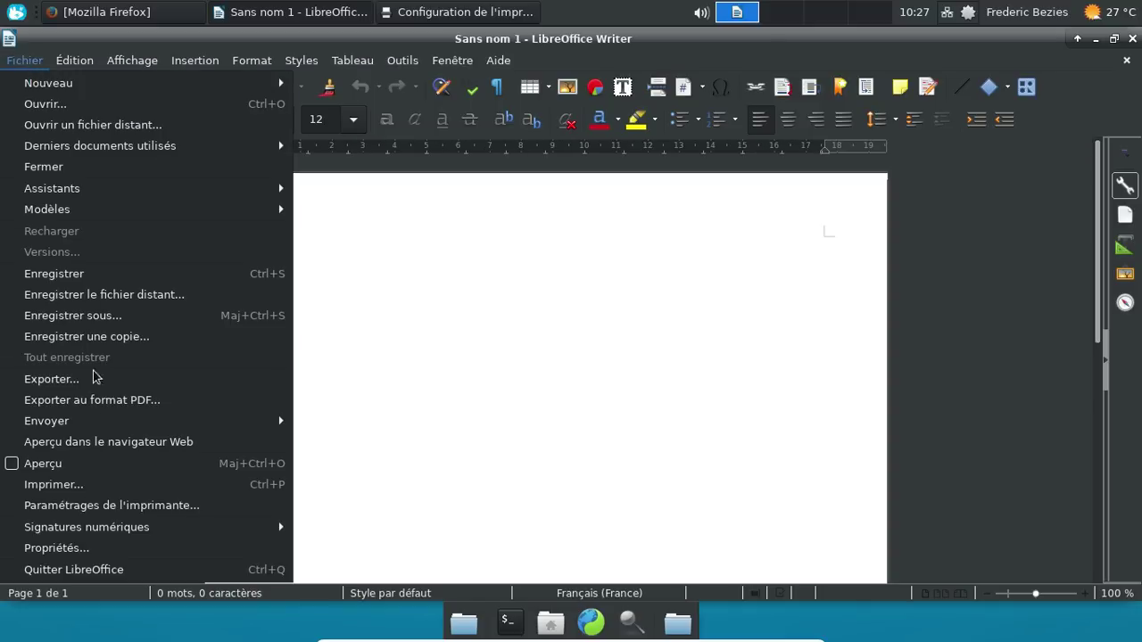
left_click(120, 502)
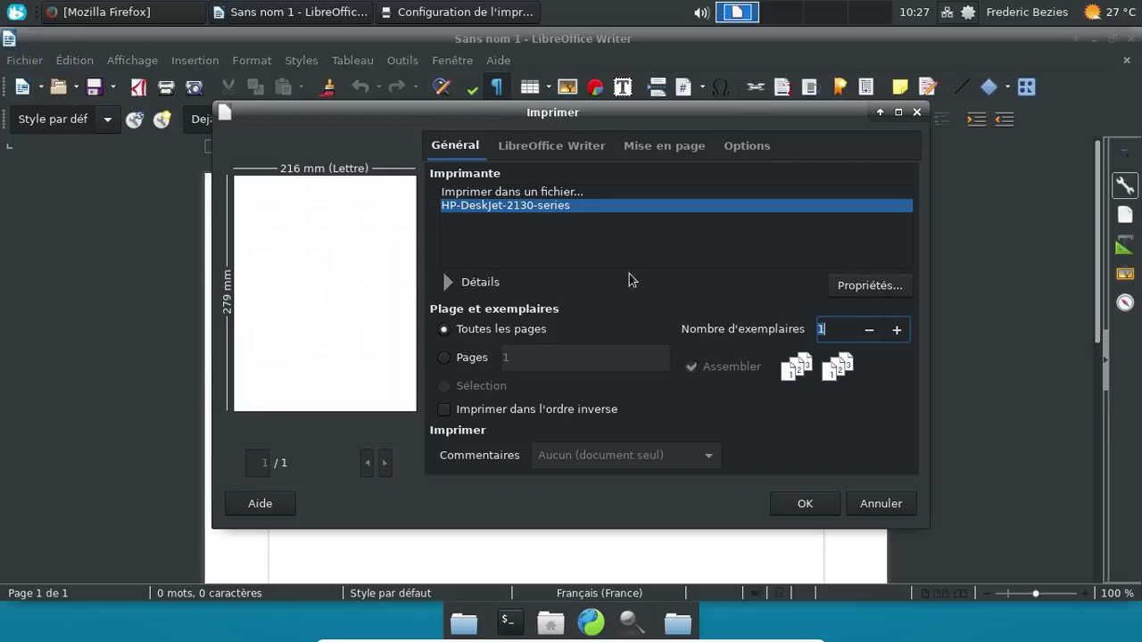
left_click(916, 112)
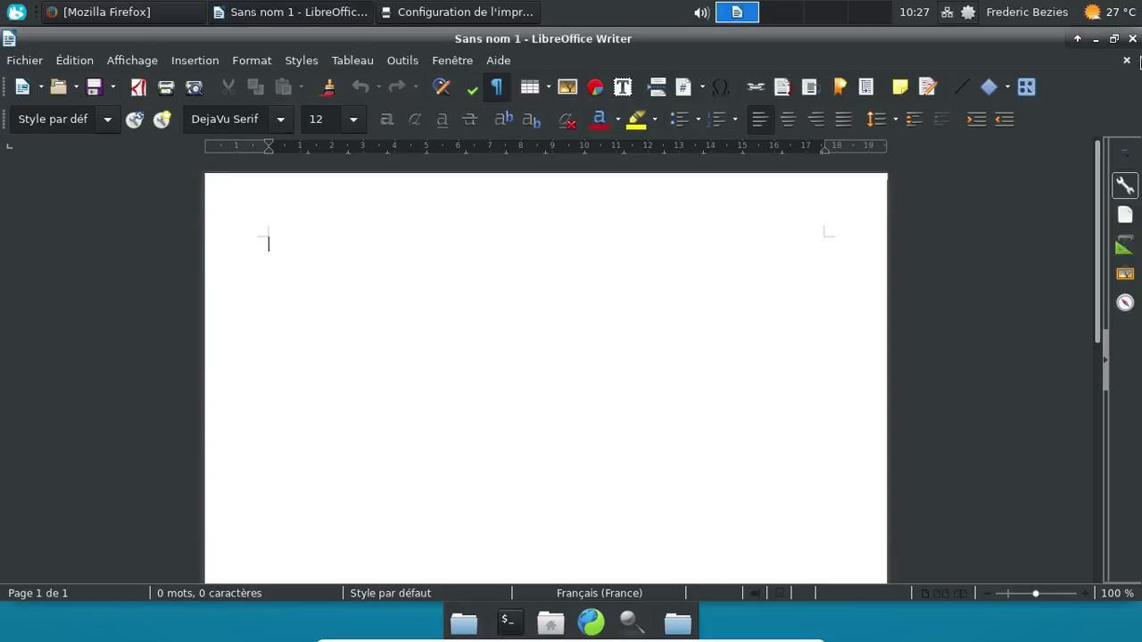
left_click(1131, 40)
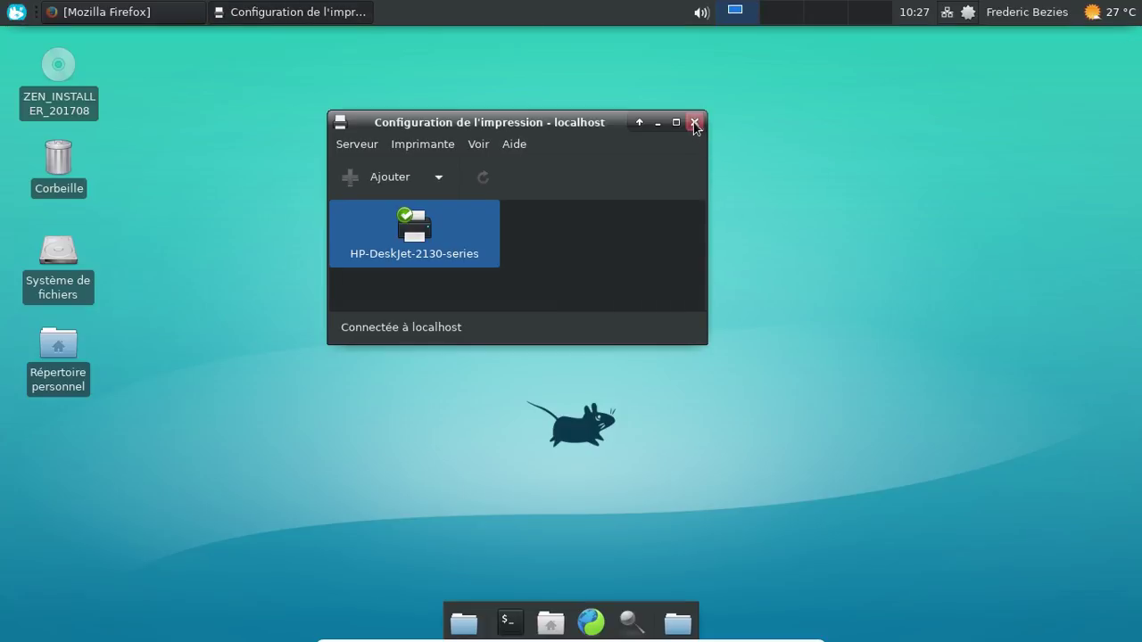
Step: Close the printer configuration window and Firefox
left_click(695, 126)
left_click(99, 21)
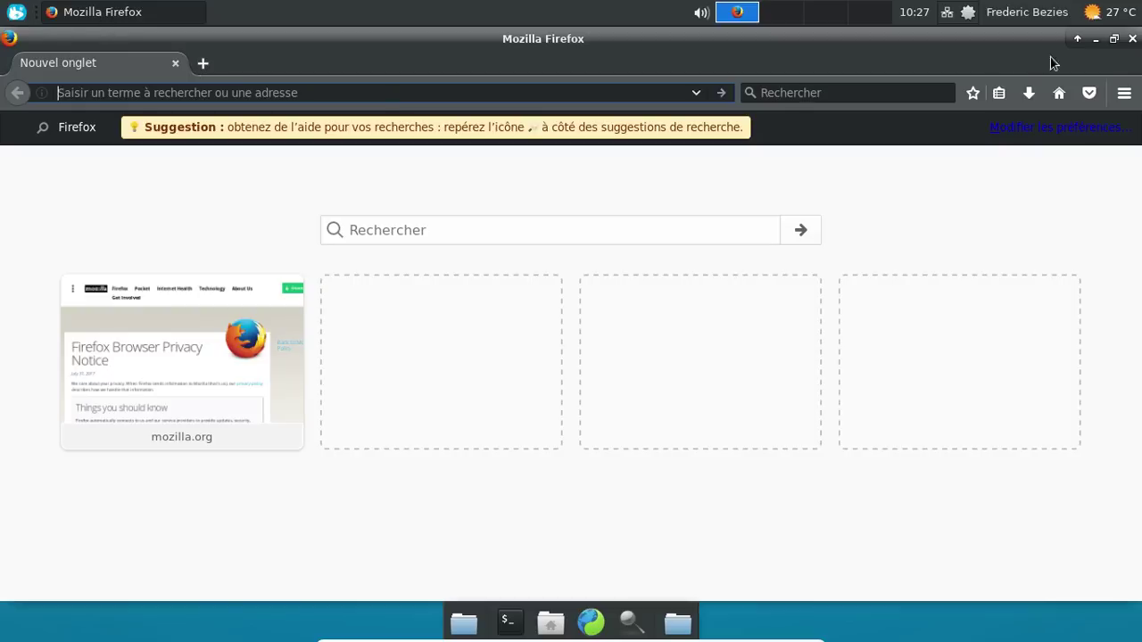
left_click(1130, 38)
Step: Shut the computer down with Éteindre from the panel's user menu, confirming it
left_click(1035, 15)
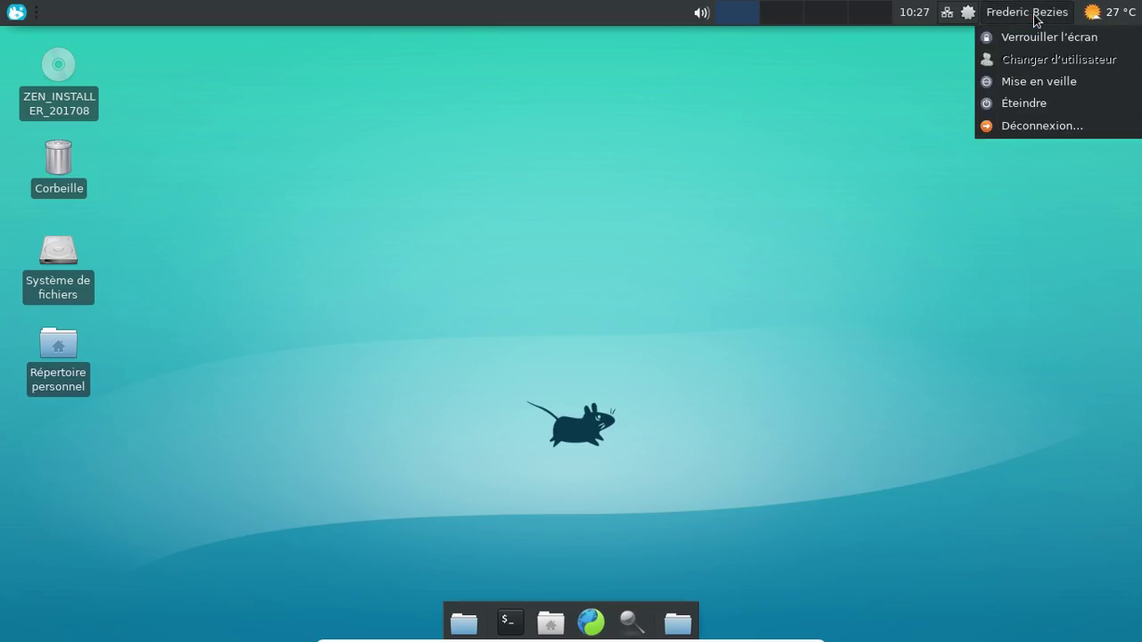
left_click(1024, 103)
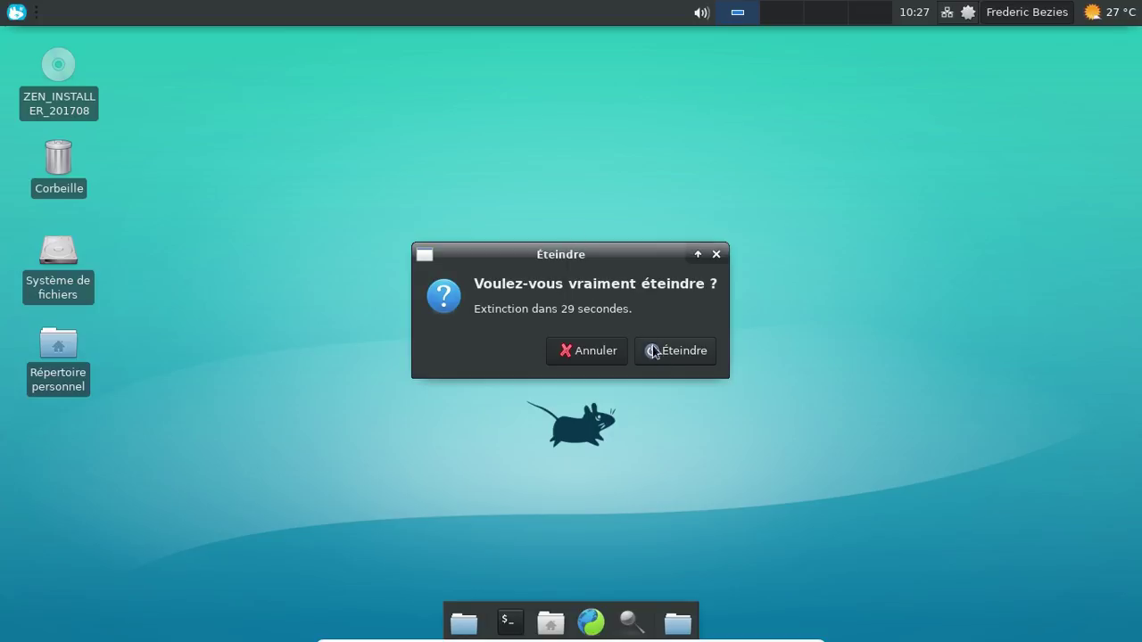
left_click(654, 352)
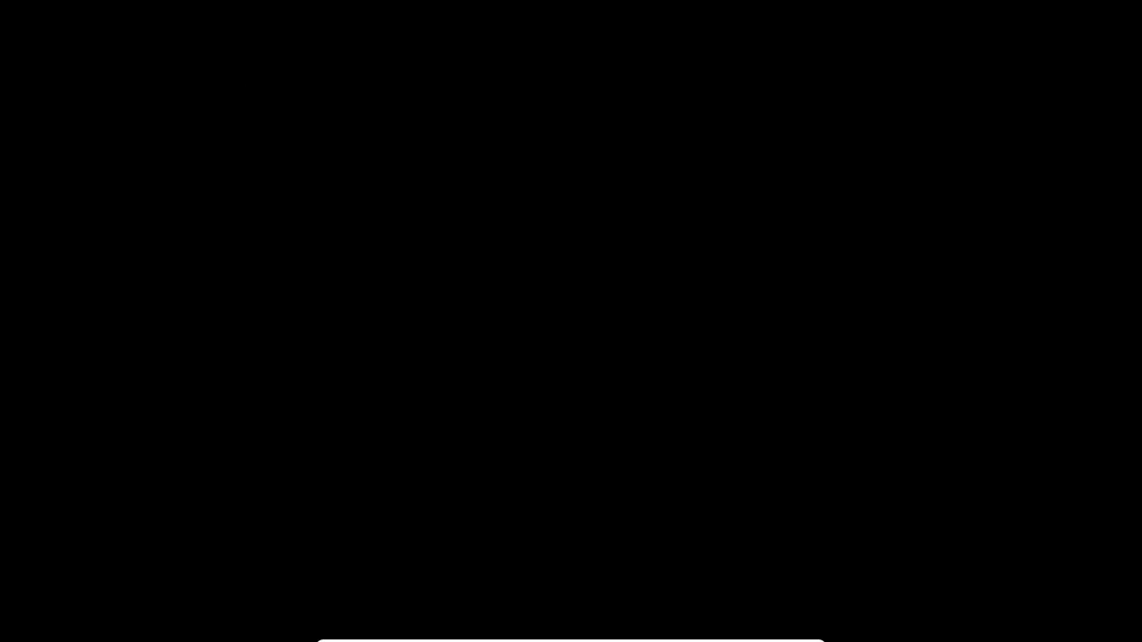